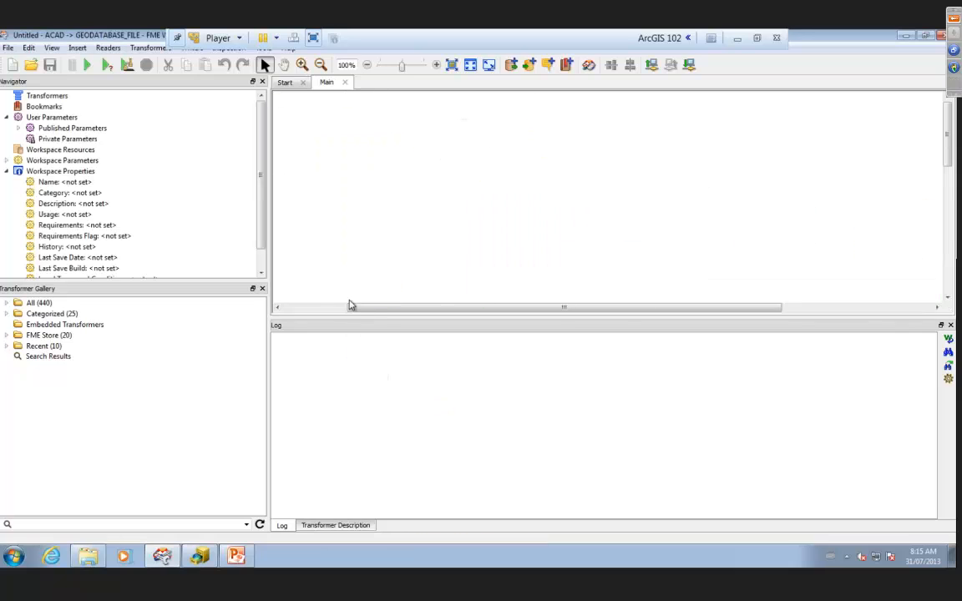
# Inspect the source data of the Streets AutoCAD reader feature type, switching to FME Data Inspector
pyautogui.click(452, 66)
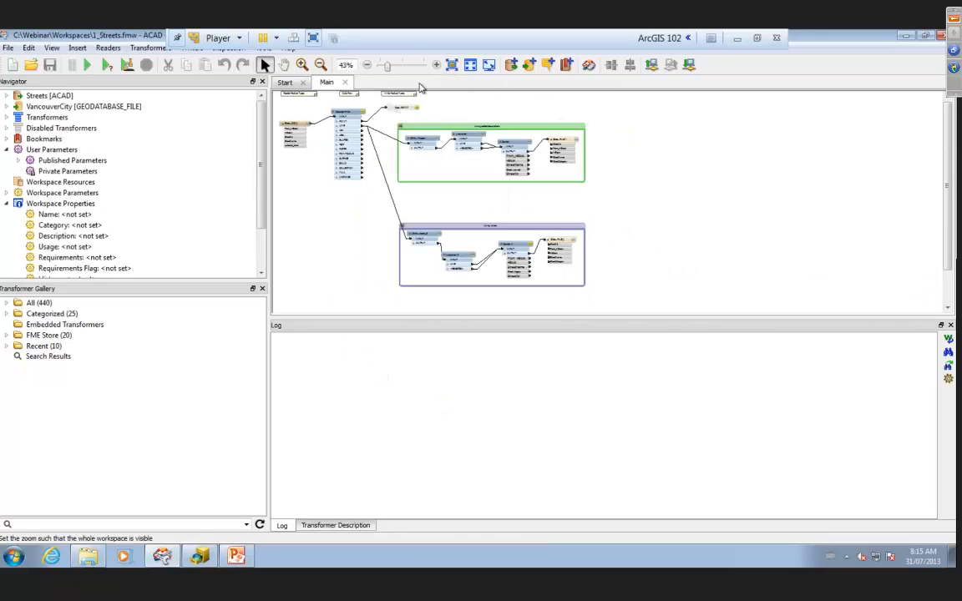
pyautogui.click(305, 66)
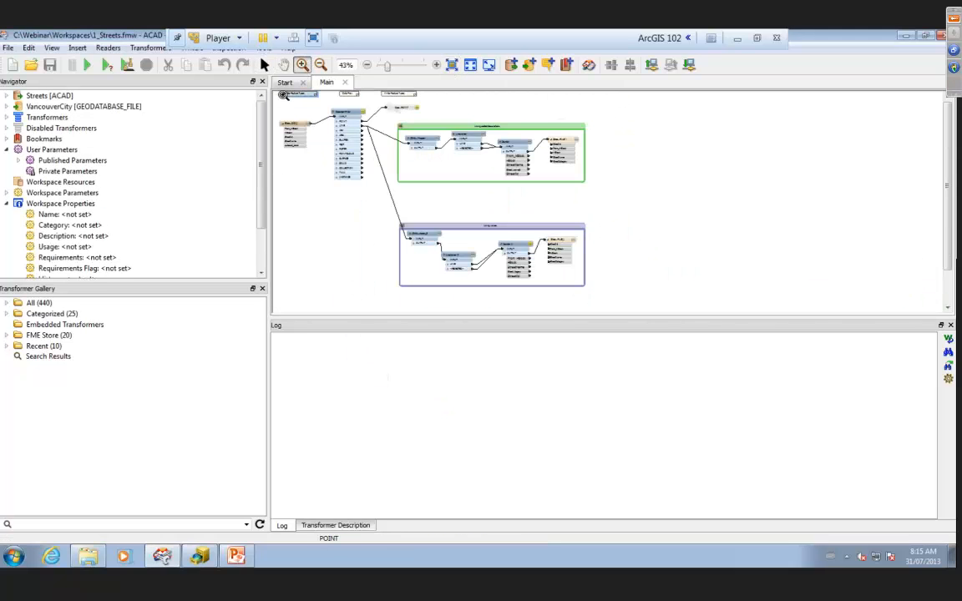
pyautogui.moveTo(278, 103); pyautogui.dragTo(624, 210)
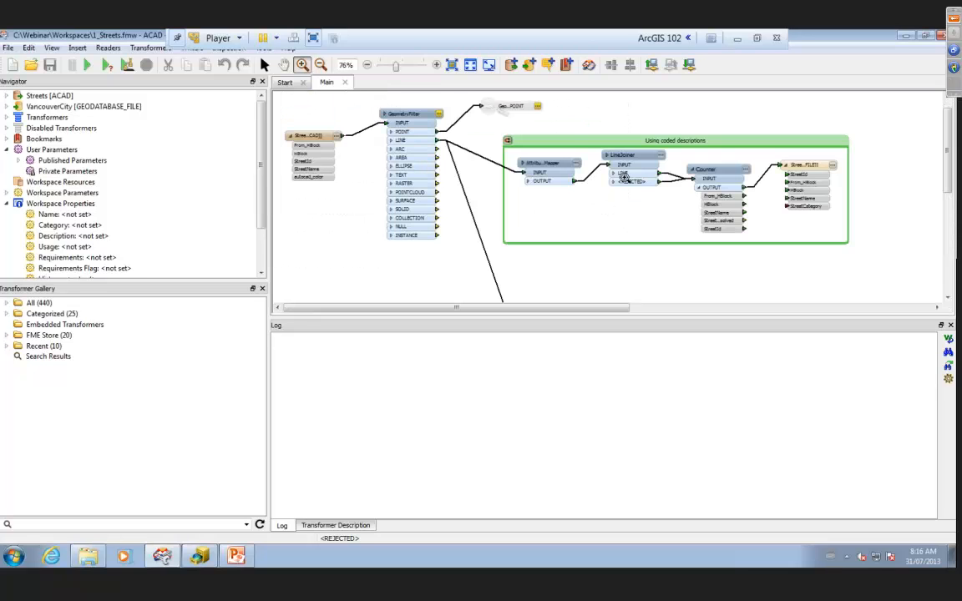
pyautogui.moveTo(283, 101); pyautogui.dragTo(584, 255)
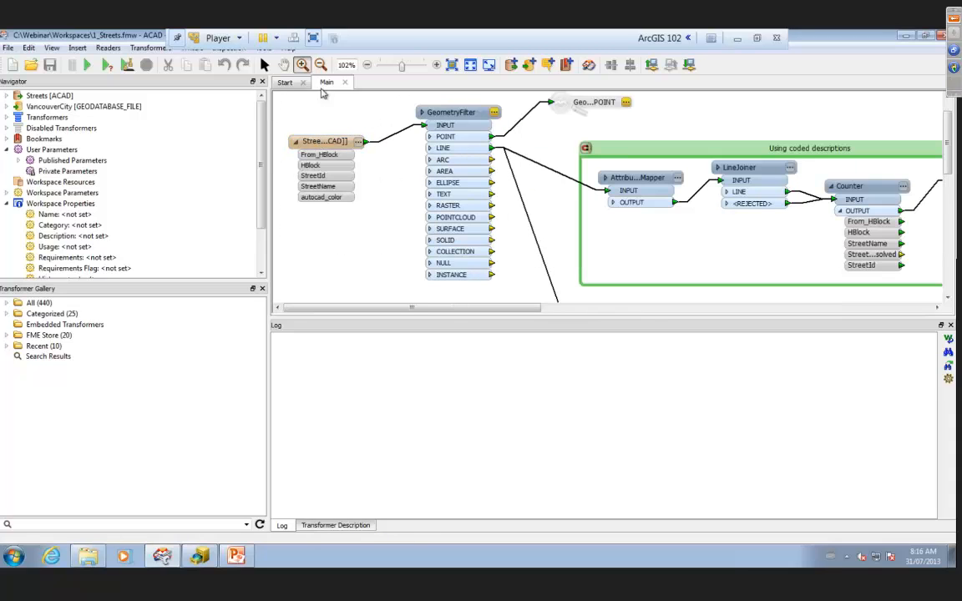
pyautogui.click(264, 64)
pyautogui.rightClick(318, 143)
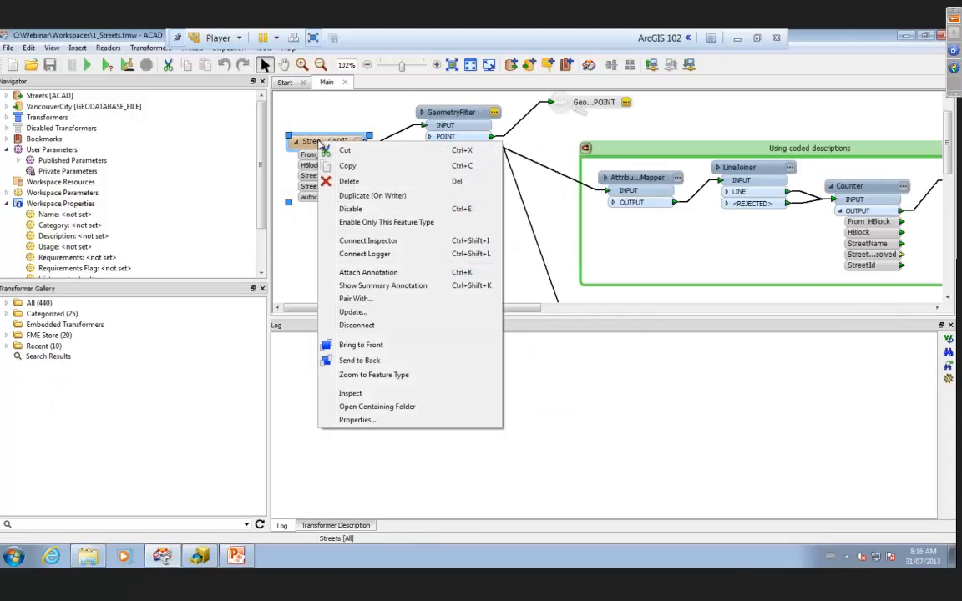
pyautogui.click(369, 396)
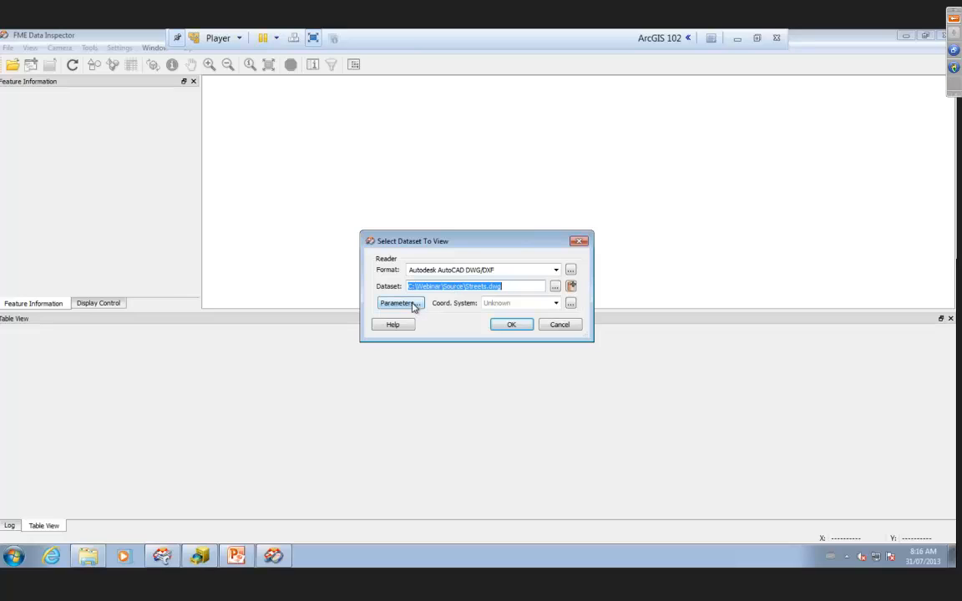
# Group the AutoCAD entities by Attribute Schema and load Streets.dwg for viewing
pyautogui.click(412, 307)
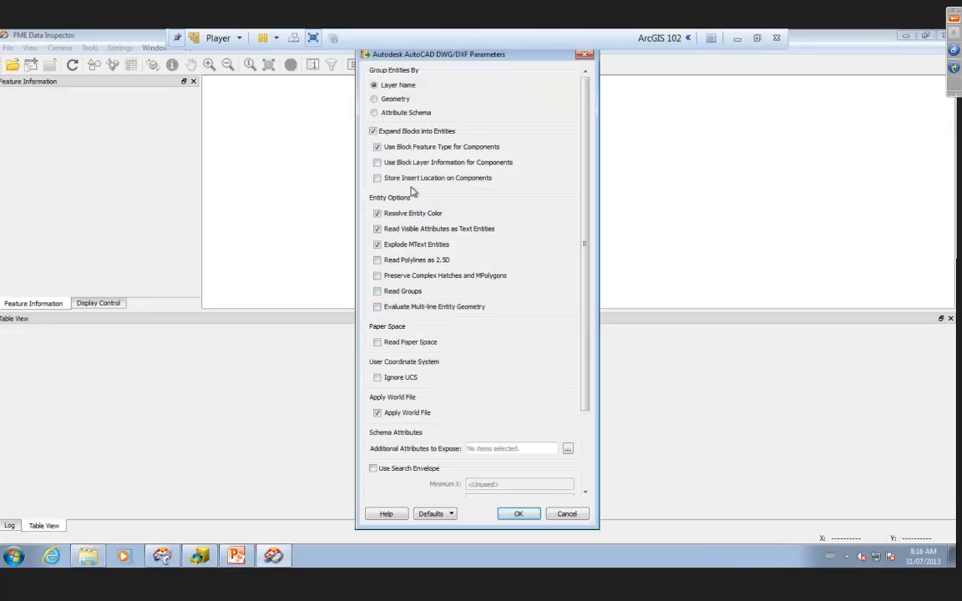
pyautogui.click(375, 114)
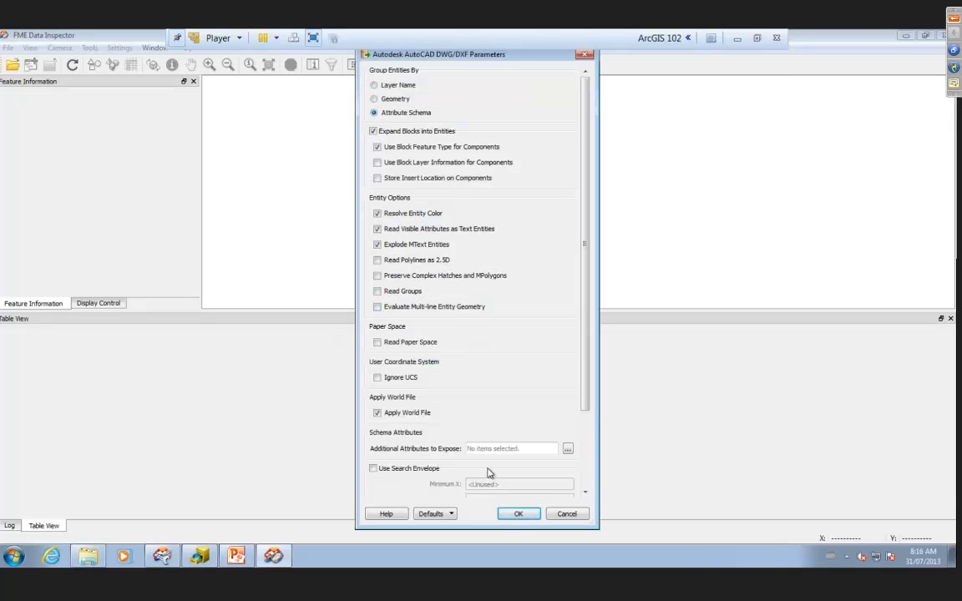
pyautogui.click(517, 515)
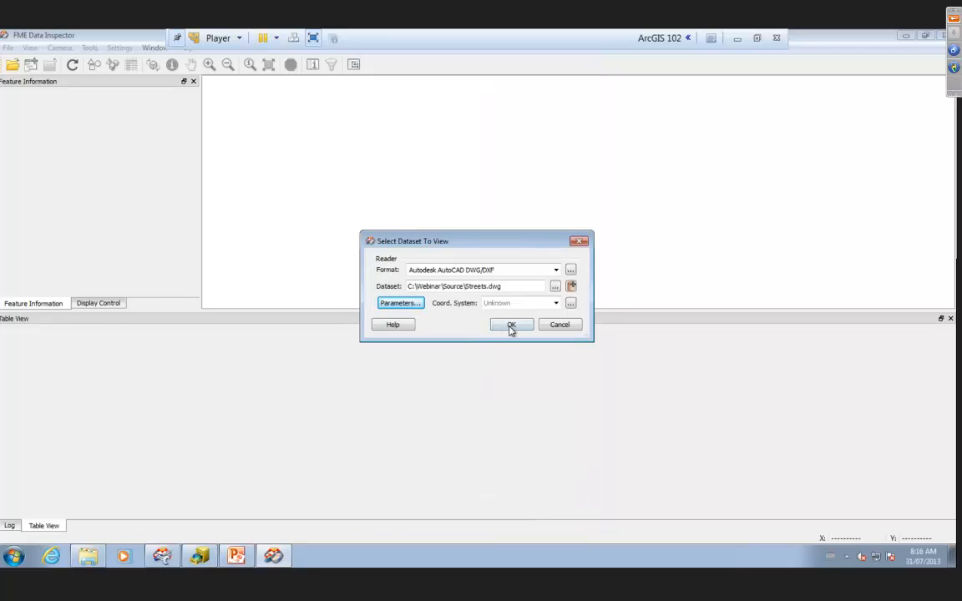
pyautogui.click(510, 325)
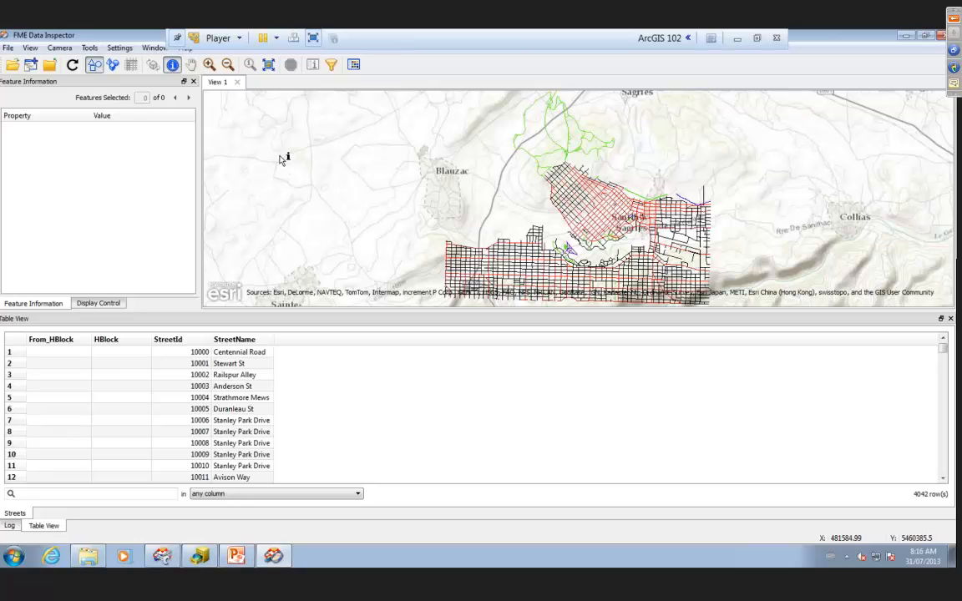
# Open Streets.dwg again in a new view with the coordinate system set to UTM83-10
pyautogui.click(13, 67)
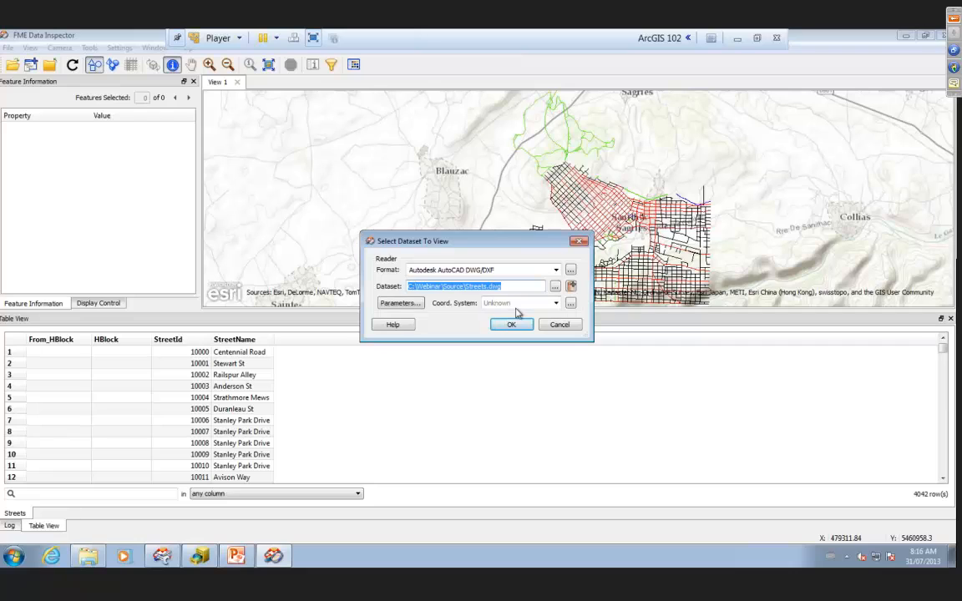
pyautogui.click(507, 304)
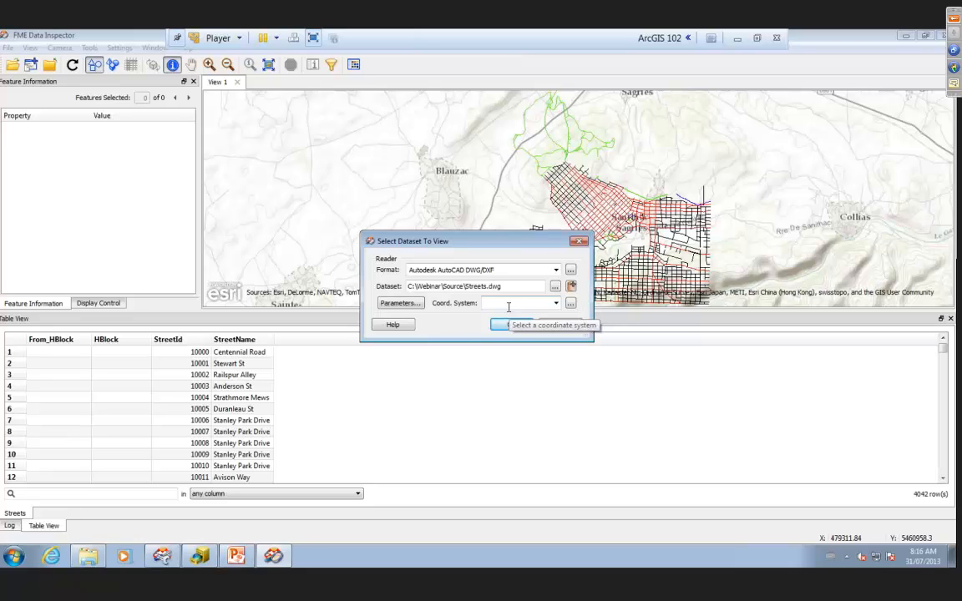
pyautogui.write('utm')
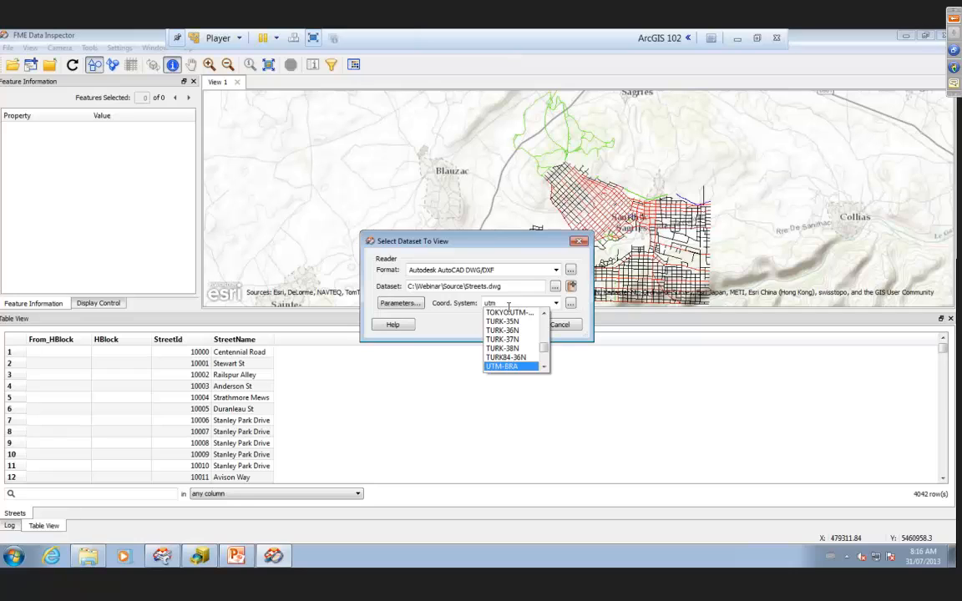
pyautogui.write('83')
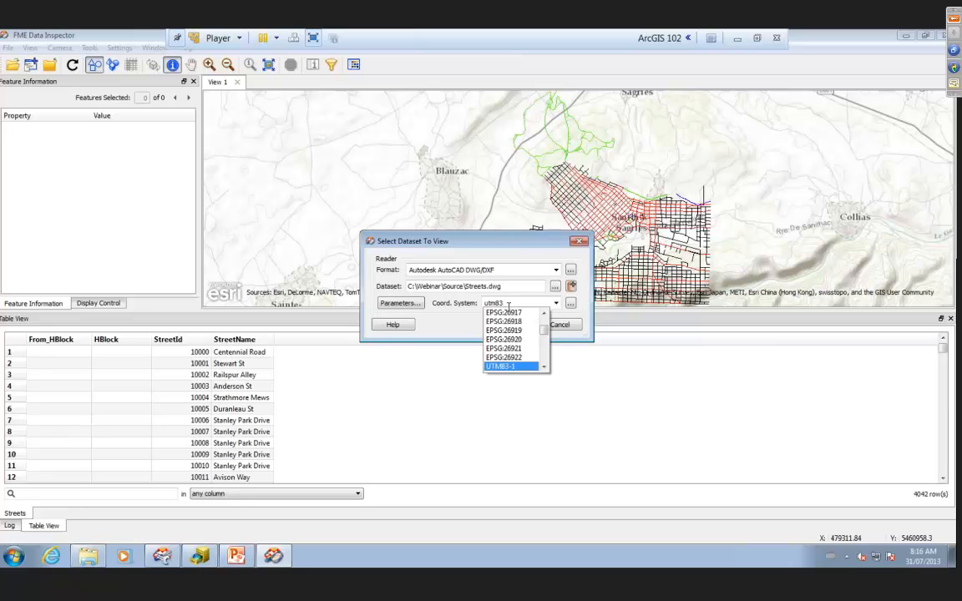
pyautogui.write('-10')
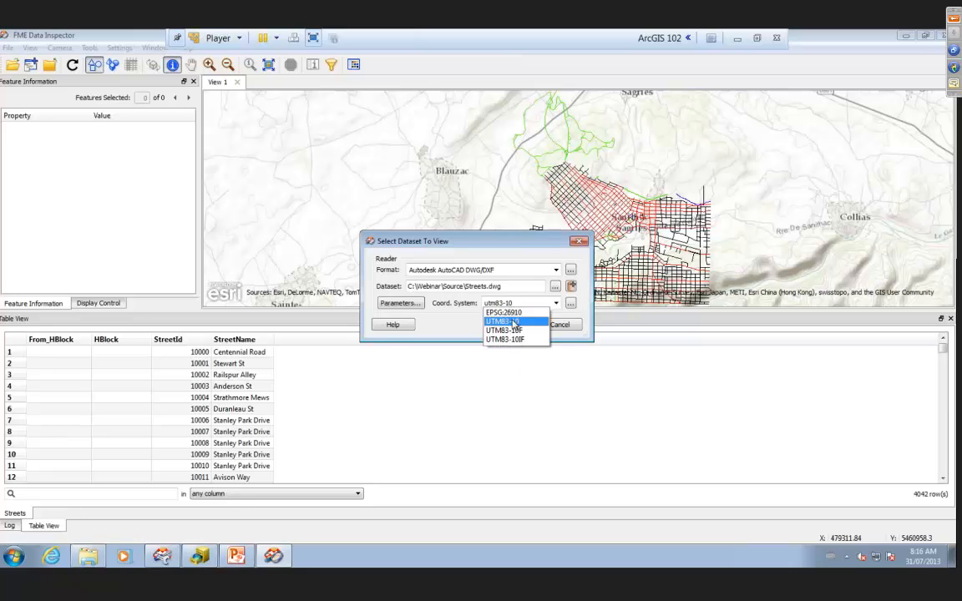
pyautogui.press('Return')
pyautogui.click(507, 325)
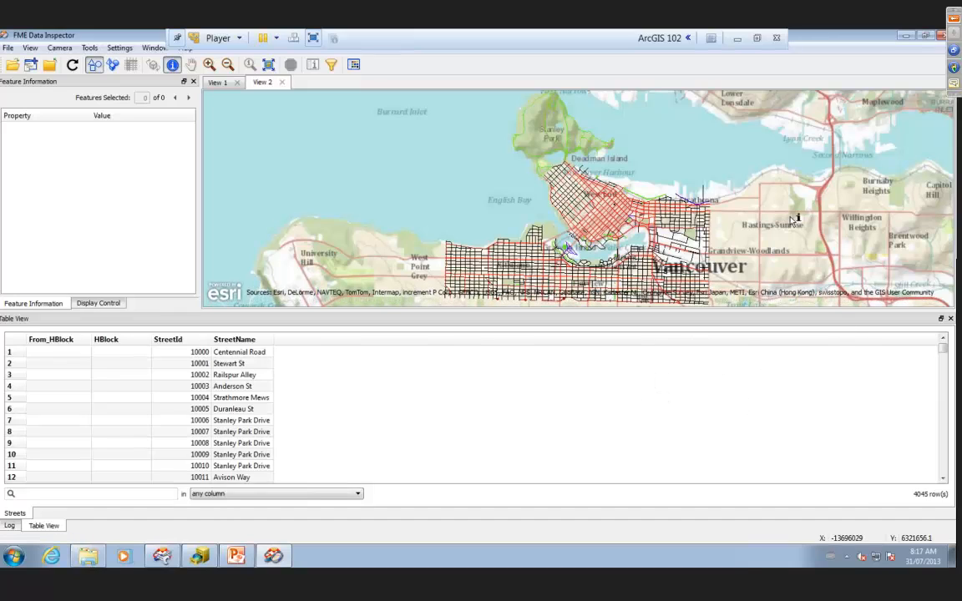
# Review the available background map formats in FME Options and leave the dialog without changes
pyautogui.click(91, 48)
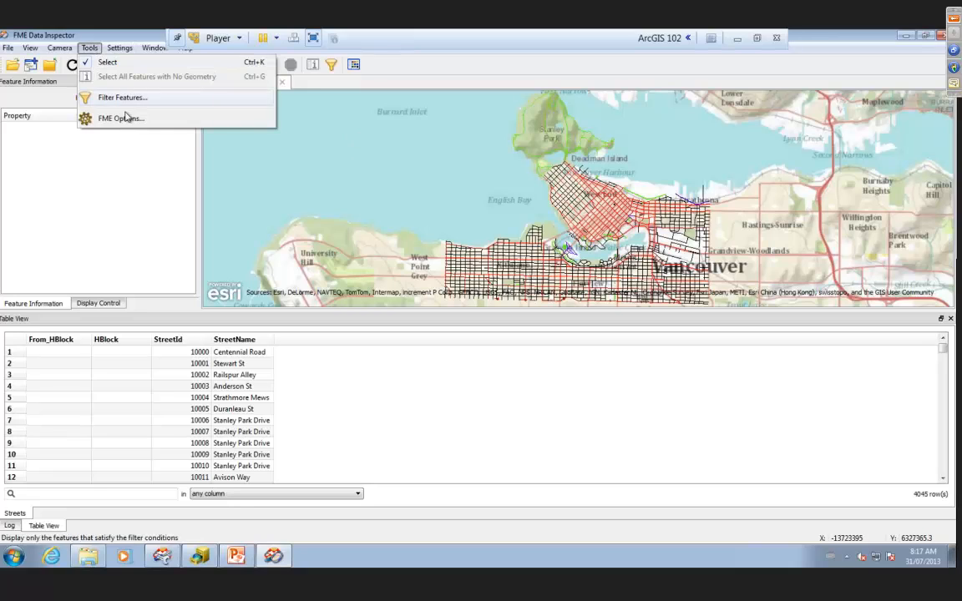
pyautogui.click(148, 121)
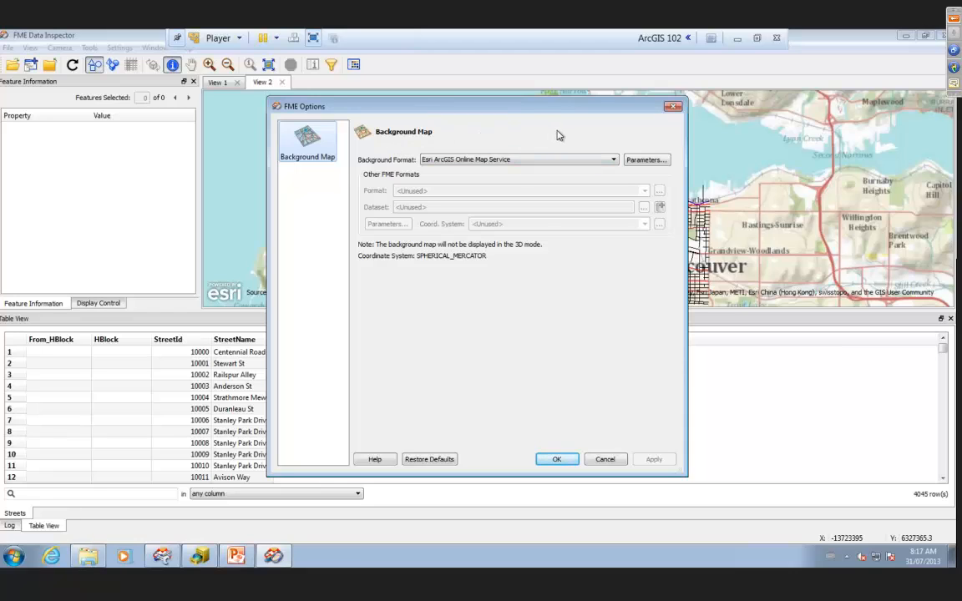
pyautogui.click(614, 160)
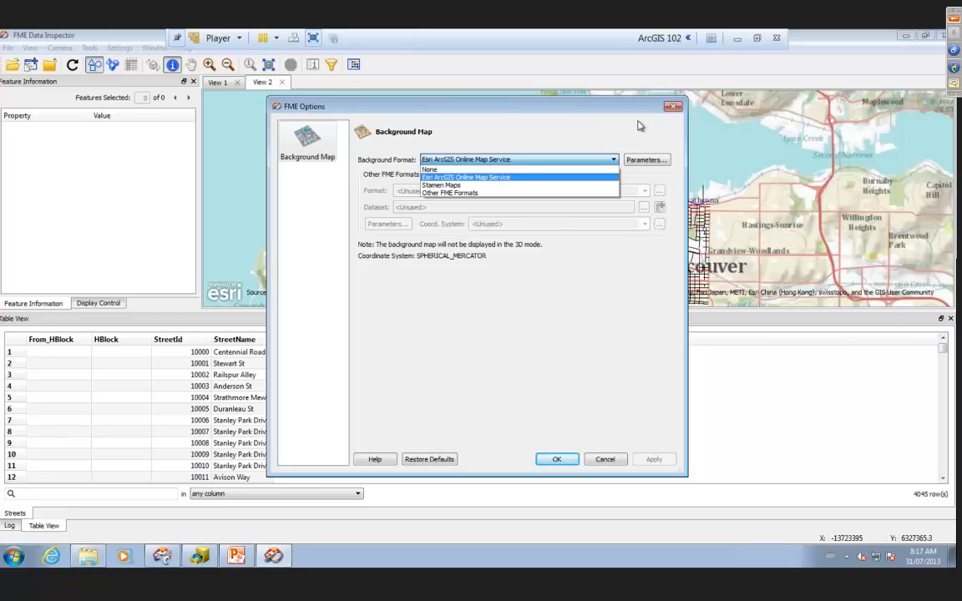
pyautogui.click(671, 108)
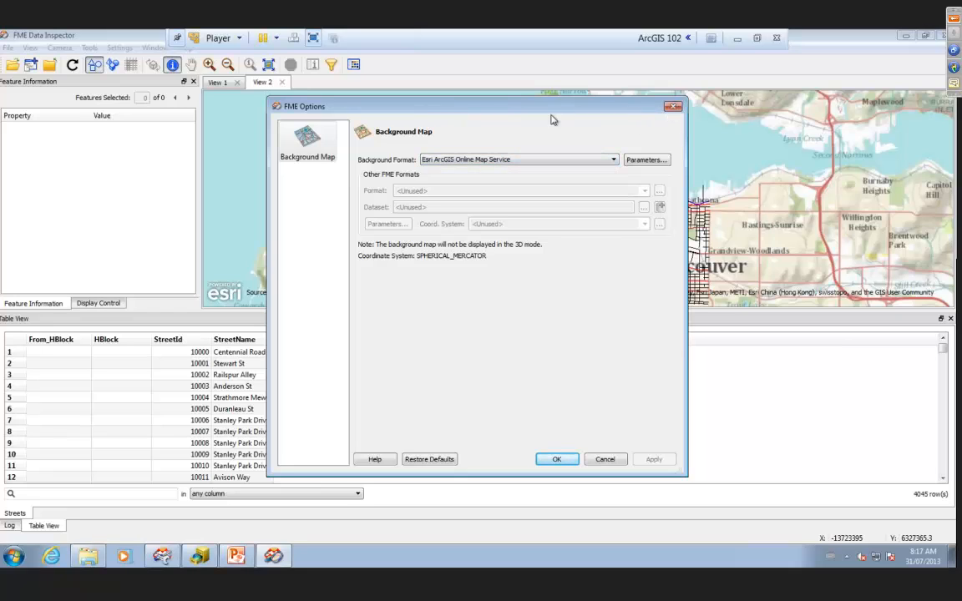
pyautogui.click(673, 107)
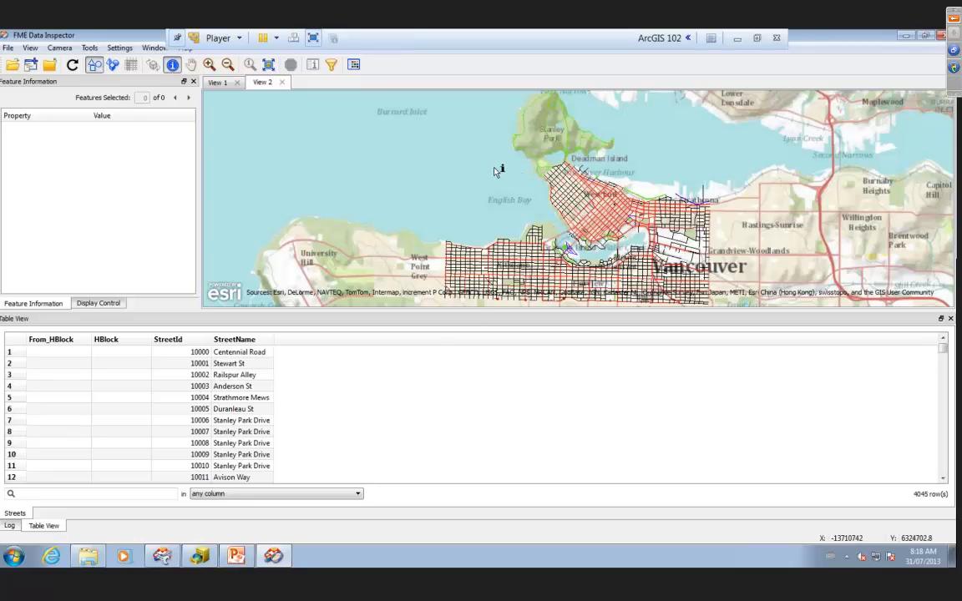
# Browse the supported reader formats, then open Streets.dwg as Autodesk AutoCAD DWG/DXF in another view without specifying a coordinate system
pyautogui.click(13, 49)
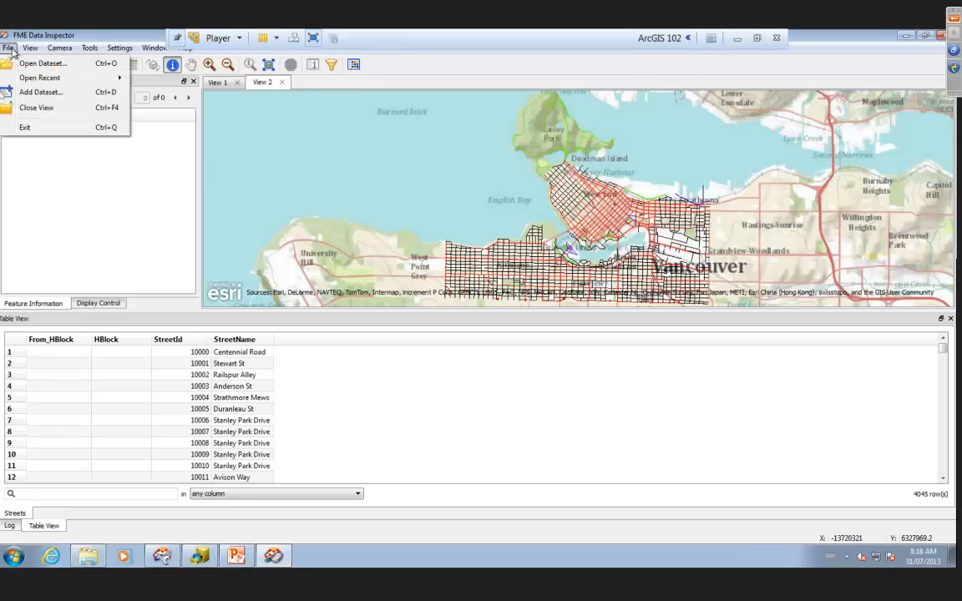
pyautogui.click(33, 62)
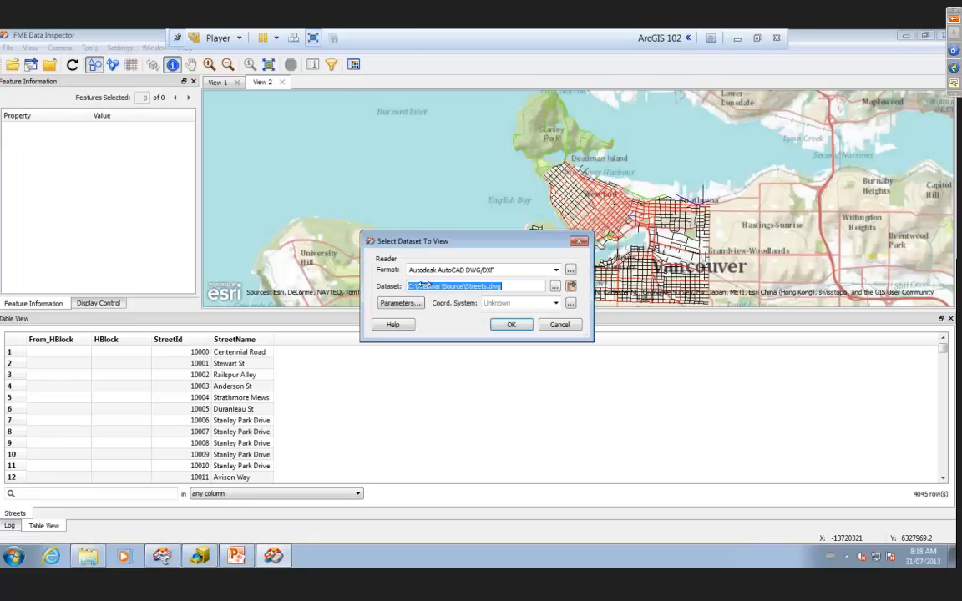
pyautogui.click(555, 270)
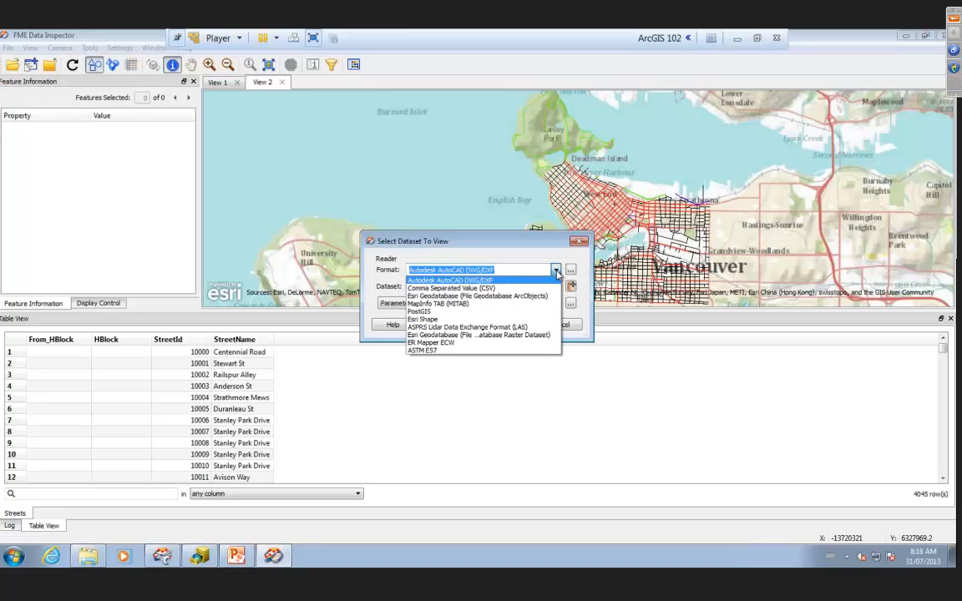
pyautogui.click(570, 270)
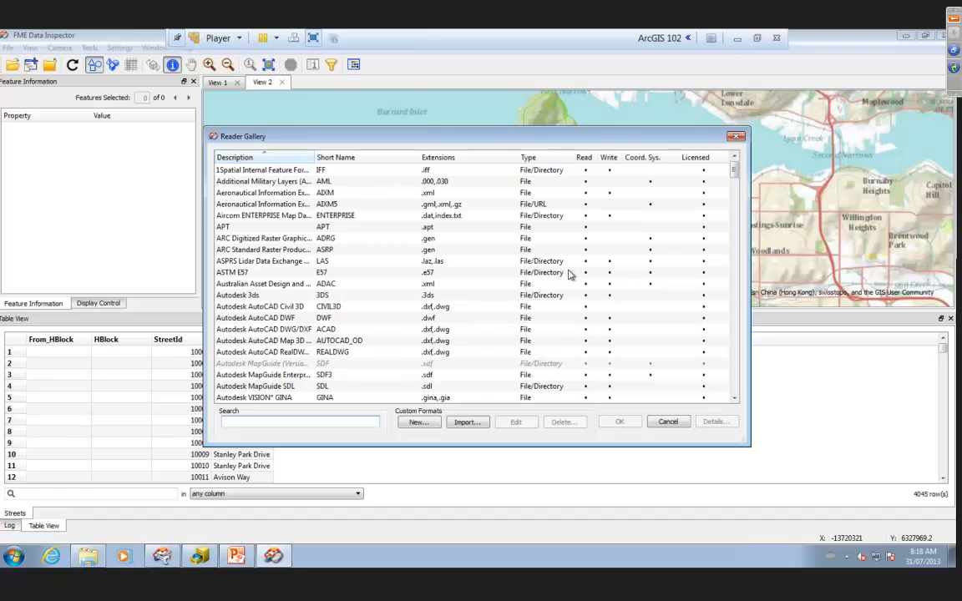
pyautogui.moveTo(734, 171)
pyautogui.mouseDown()
pyautogui.moveTo(734, 203)
pyautogui.moveTo(734, 159)
pyautogui.mouseUp()
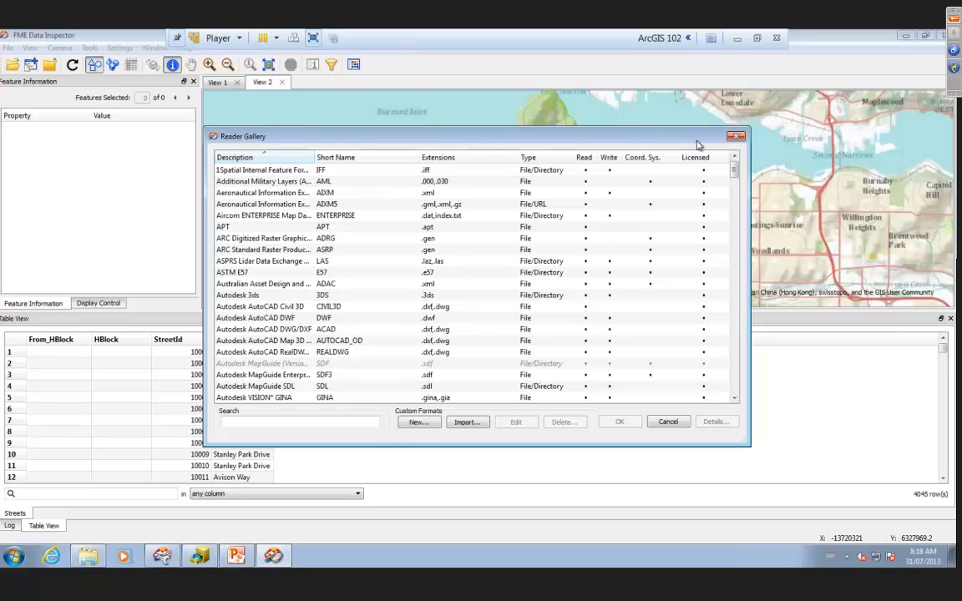
pyautogui.click(735, 138)
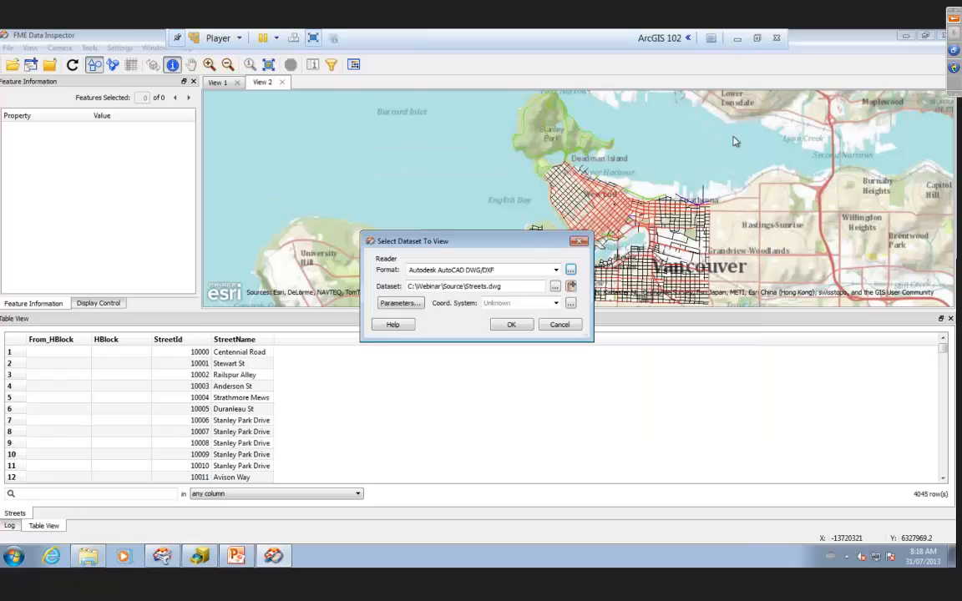
pyautogui.click(515, 325)
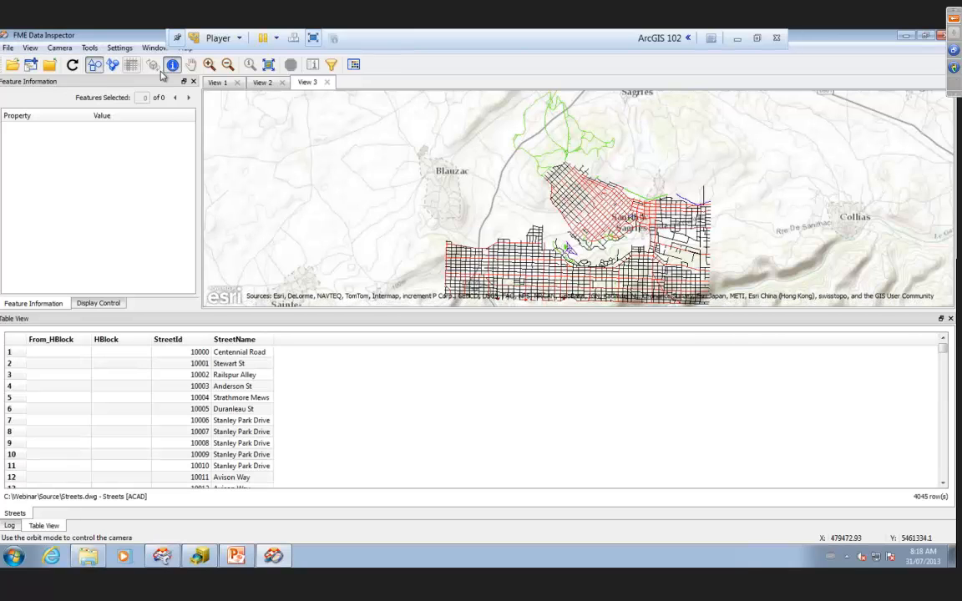
# In View 2, query the 2400 W 2nd Av and 1900 Ogden Av street segments to examine their coordinate system and attributes
pyautogui.click(260, 82)
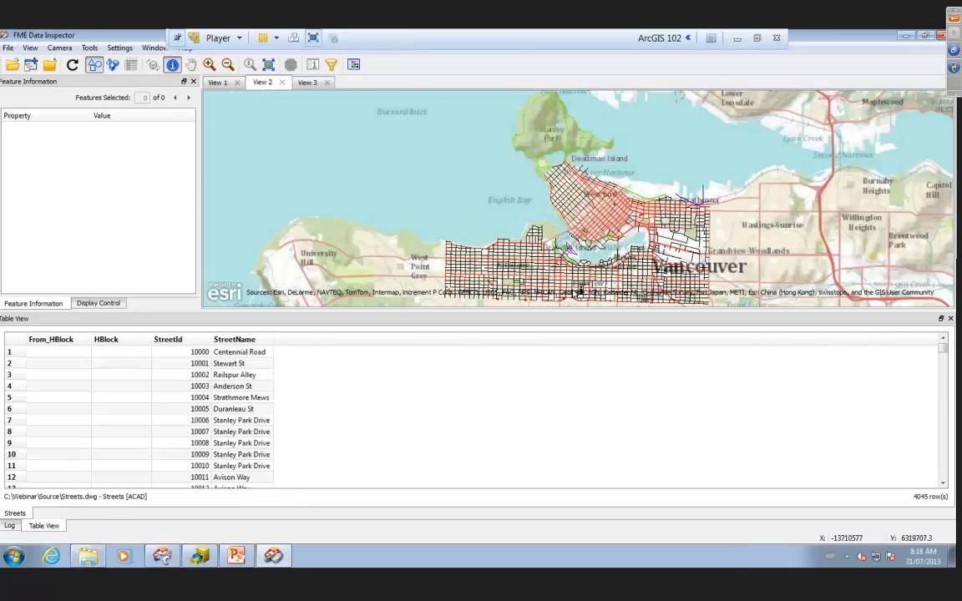
pyautogui.click(458, 227)
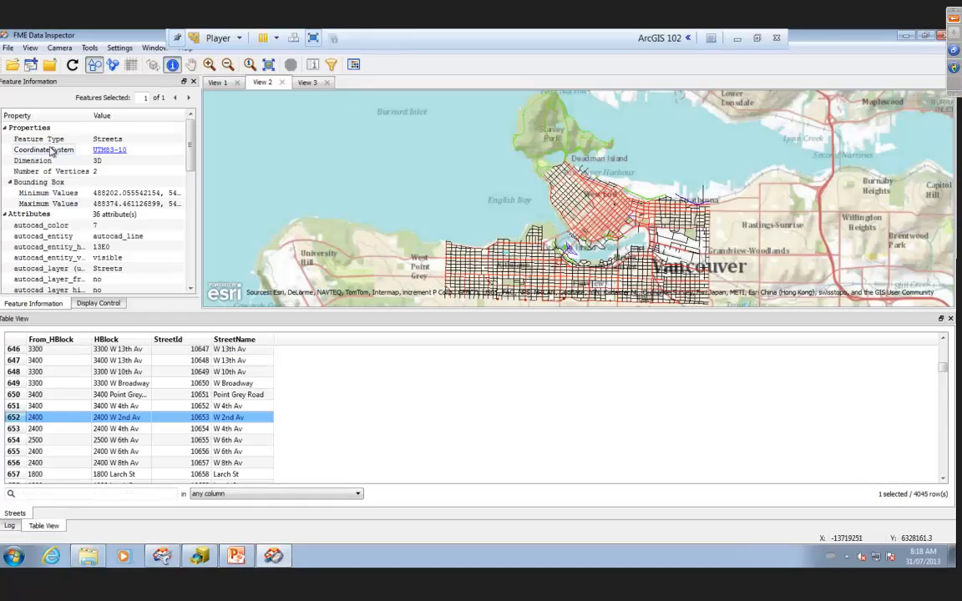
pyautogui.click(209, 64)
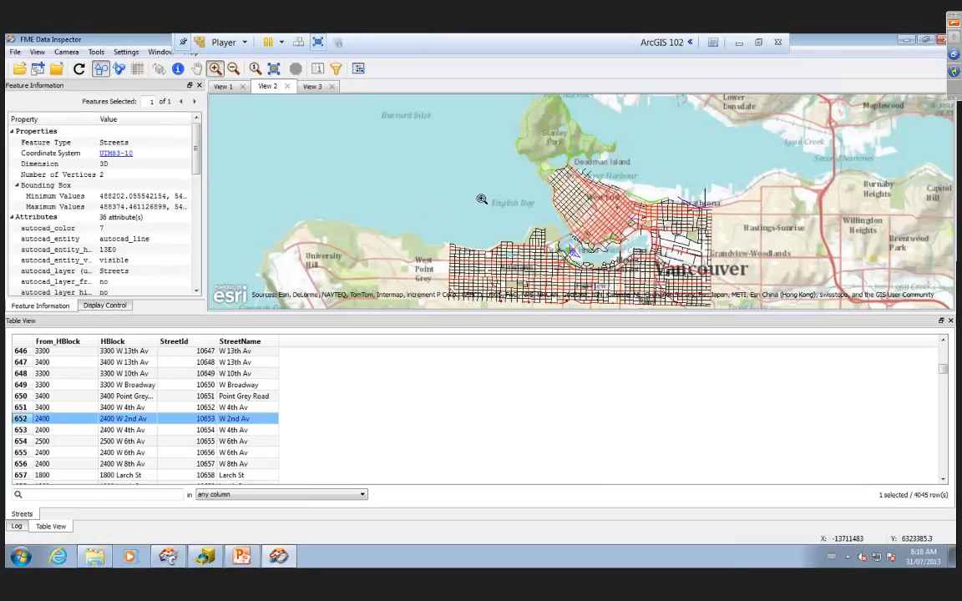
pyautogui.moveTo(479, 197); pyautogui.dragTo(590, 284)
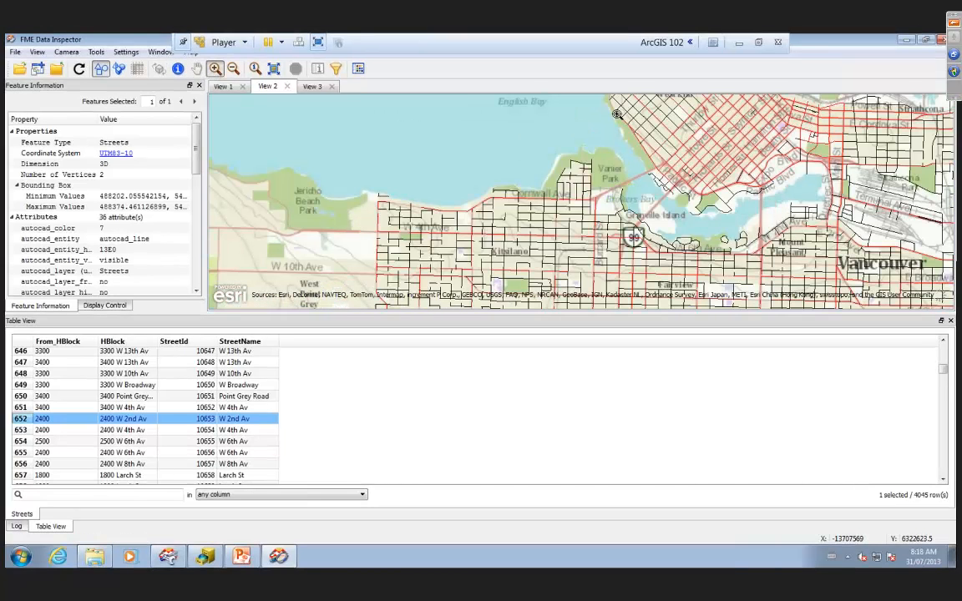
pyautogui.moveTo(520, 134); pyautogui.dragTo(693, 305)
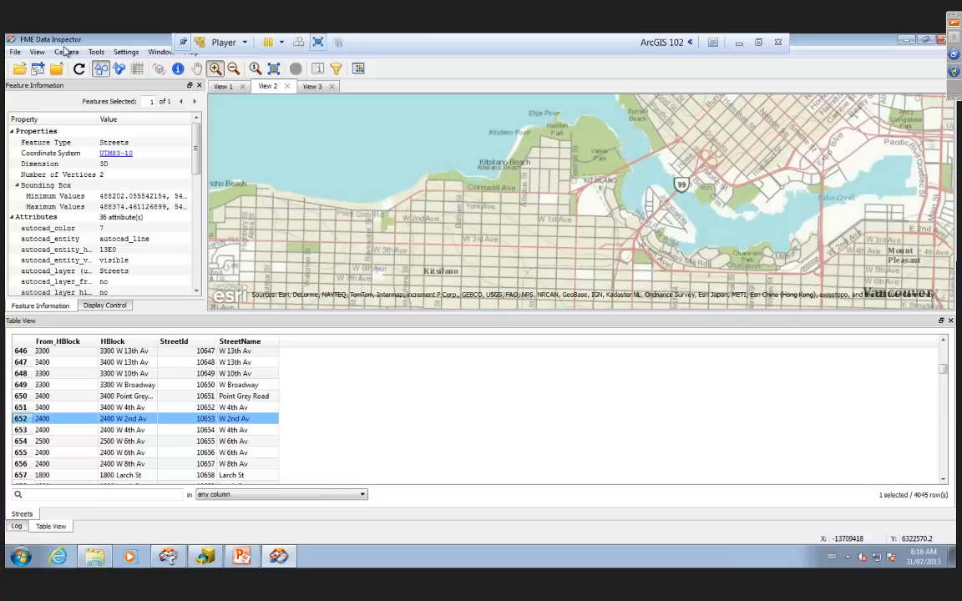
pyautogui.click(177, 68)
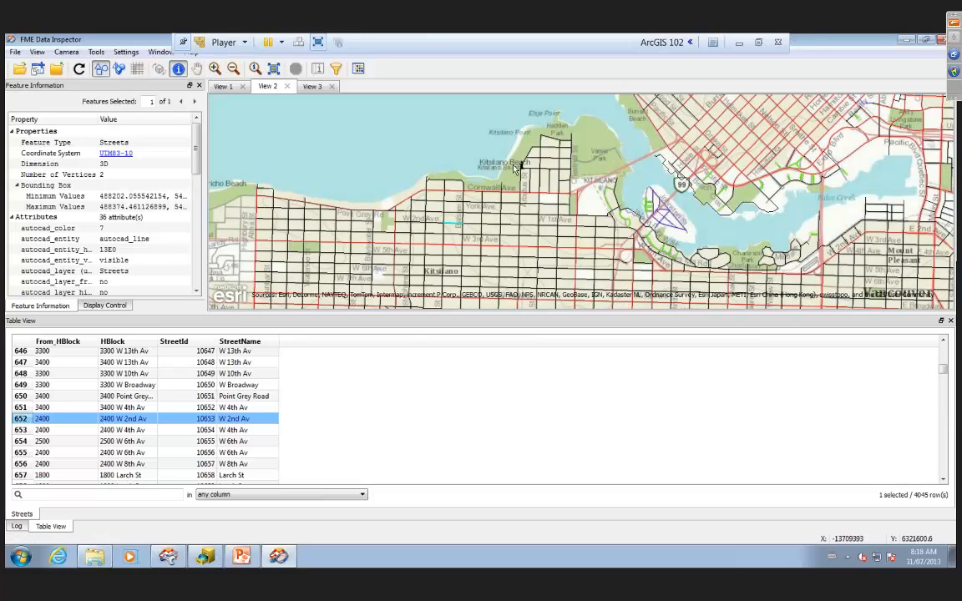
pyautogui.click(599, 146)
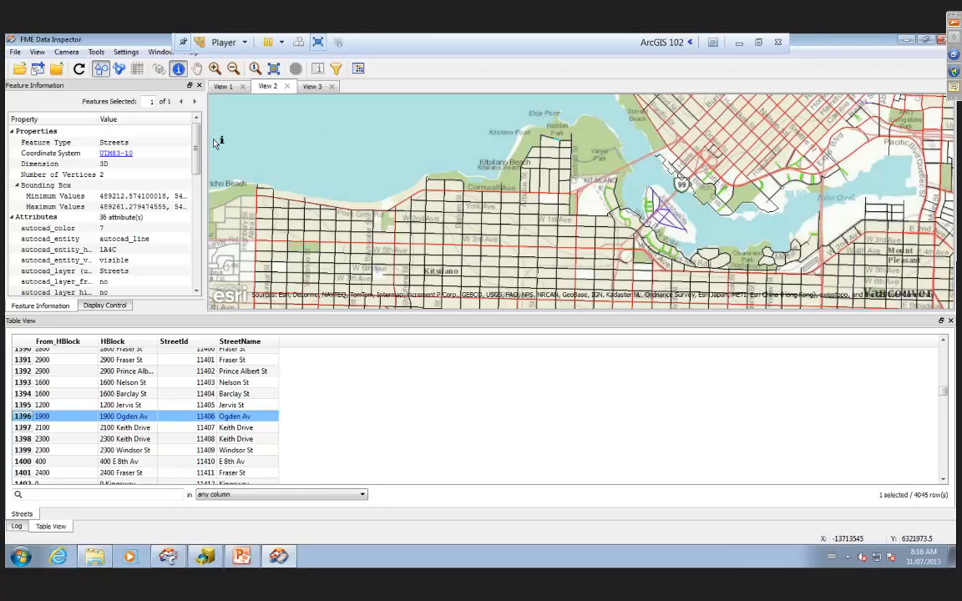
# Examine the AutoCAD attributes of the selected Ogden Av segment, then query the Point Grey Road and Railspur Alley segments to compare their colors
pyautogui.moveTo(197, 153); pyautogui.dragTo(199, 164)
pyautogui.scroll(-2, 181, 151)
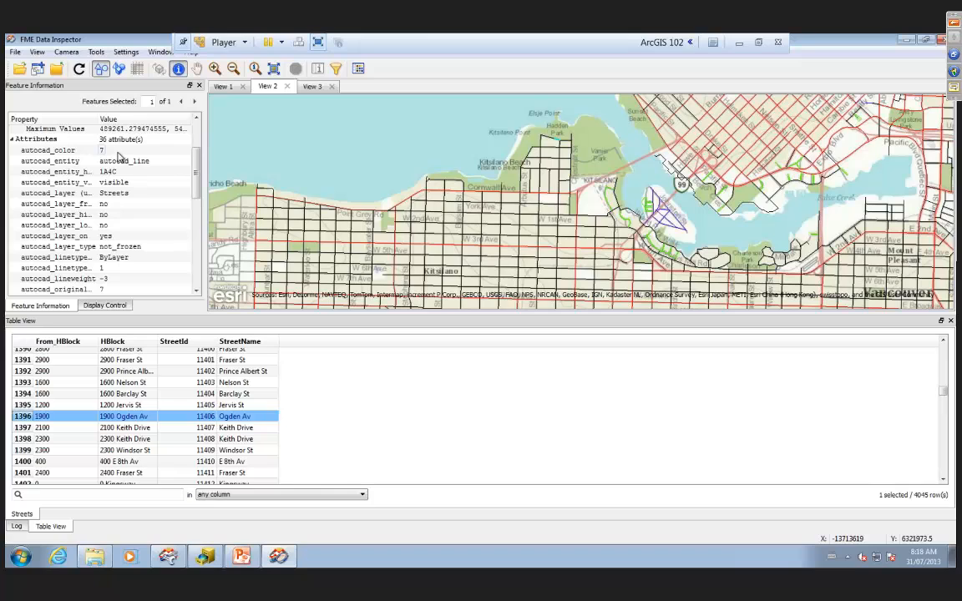
pyautogui.click(405, 206)
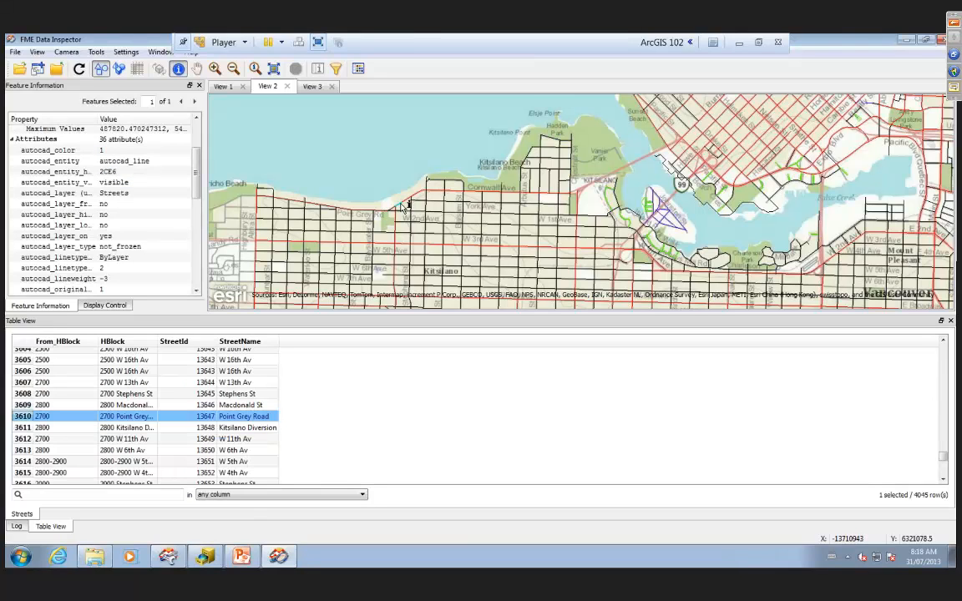
pyautogui.click(606, 202)
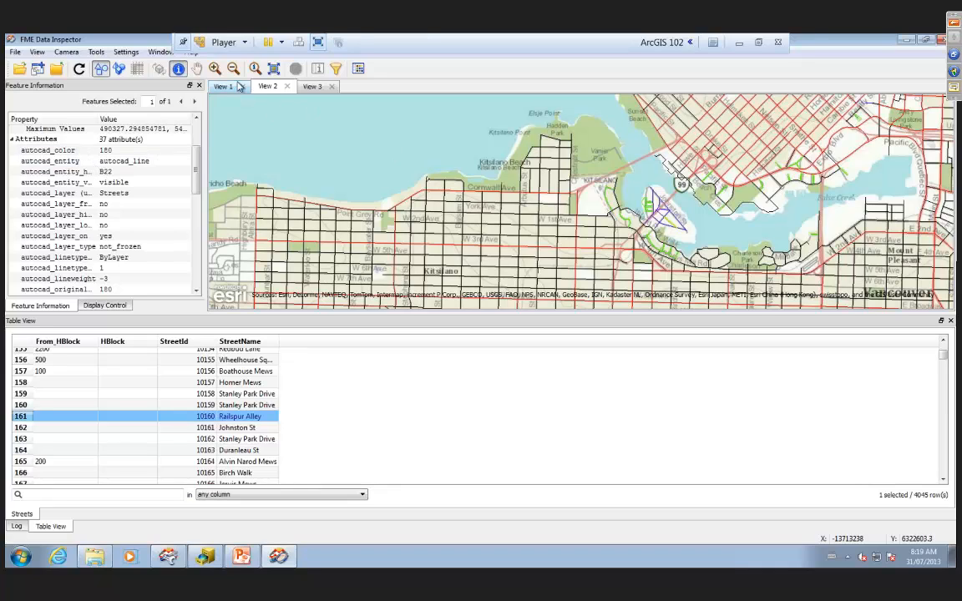
# Query the Mcnicoll Av, Point Grey Road and Whyte Av segments around Kitsilano Beach up close to examine how the streets are split
pyautogui.click(215, 68)
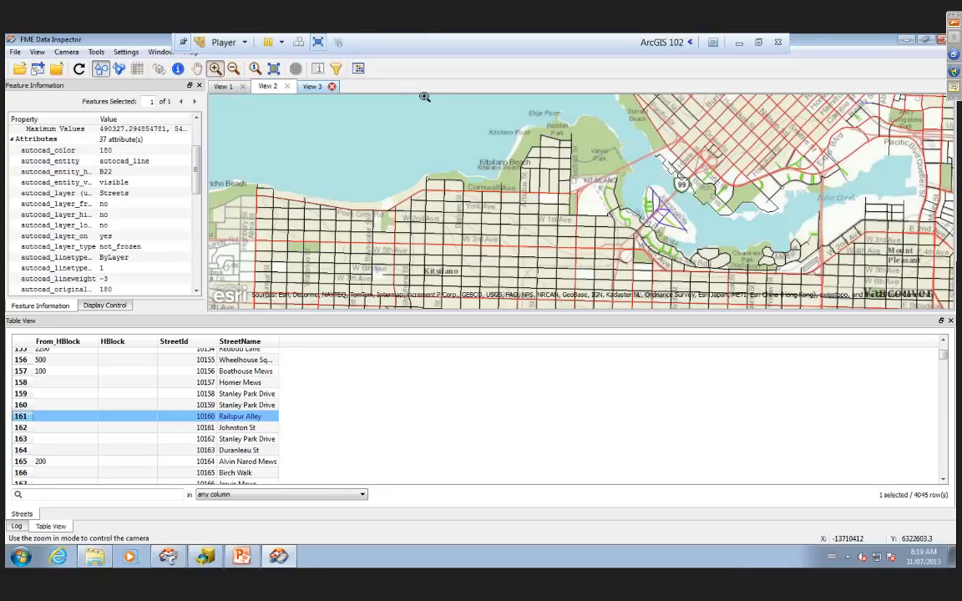
pyautogui.moveTo(421, 110); pyautogui.dragTo(587, 227)
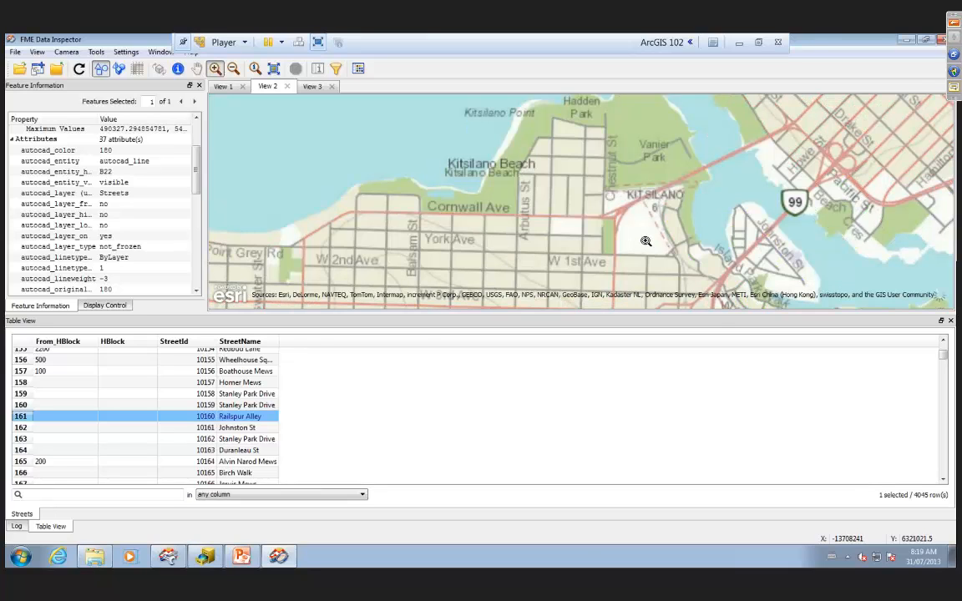
pyautogui.click(178, 68)
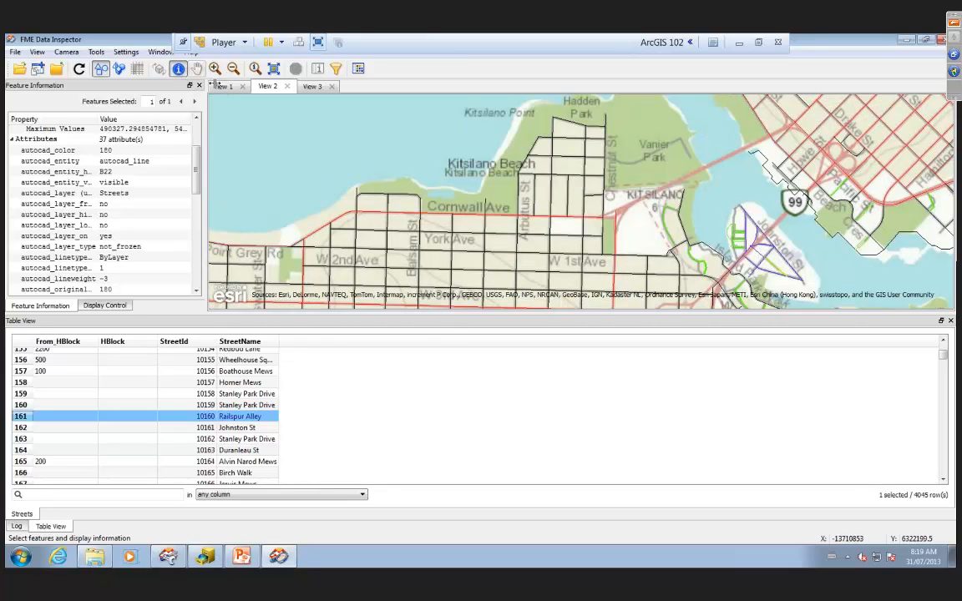
pyautogui.click(569, 138)
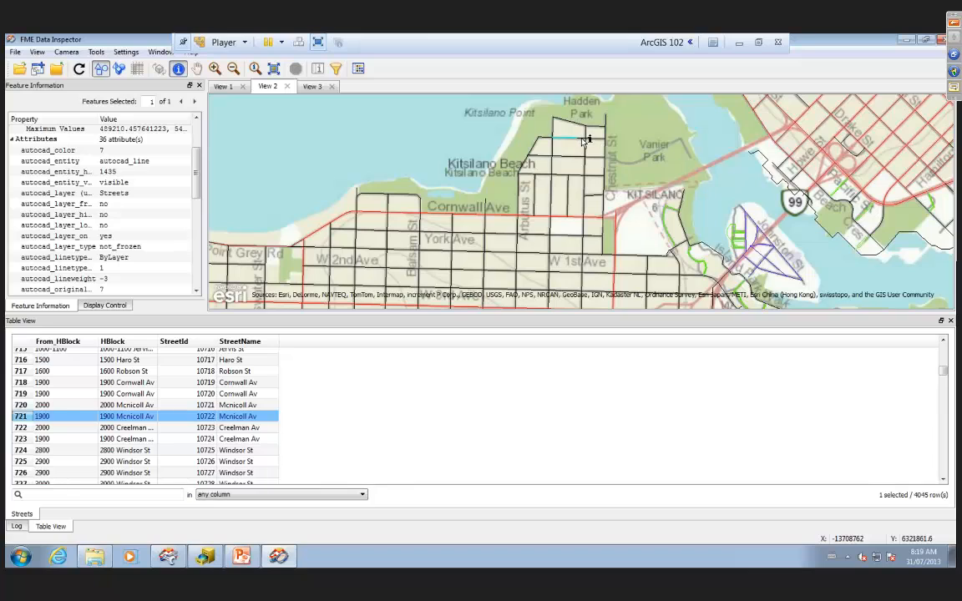
pyautogui.click(586, 139)
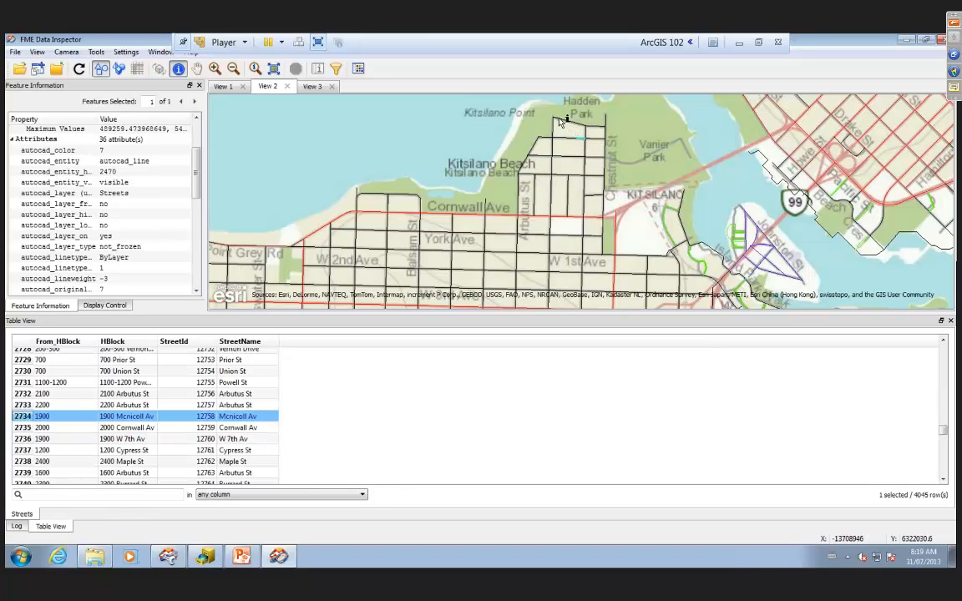
pyautogui.click(372, 197)
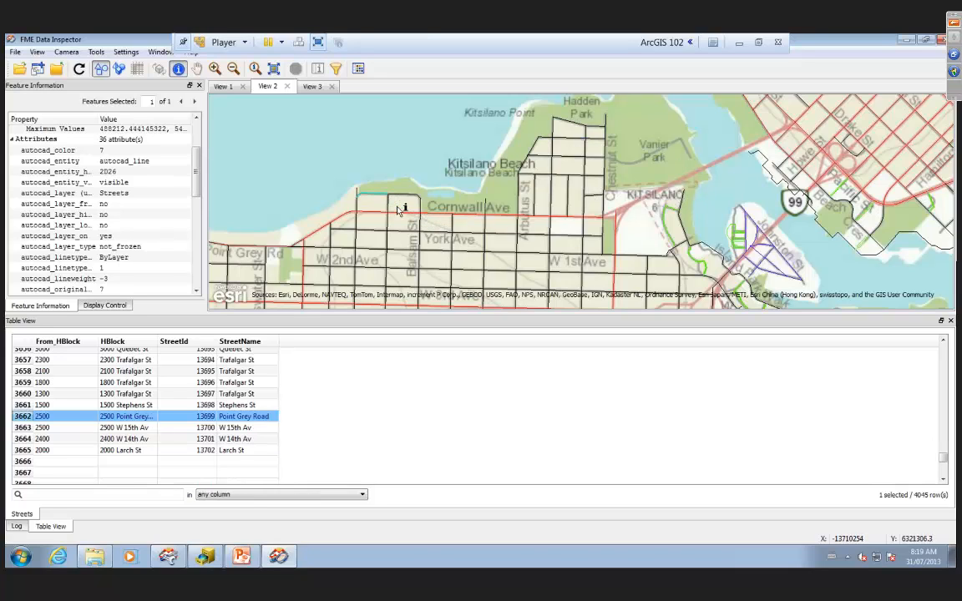
pyautogui.click(562, 159)
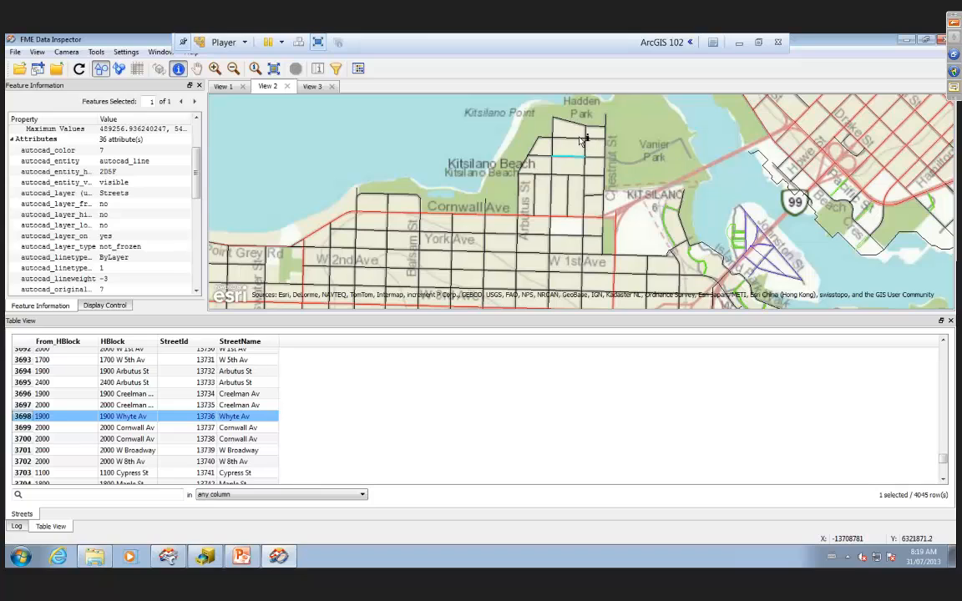
pyautogui.click(585, 141)
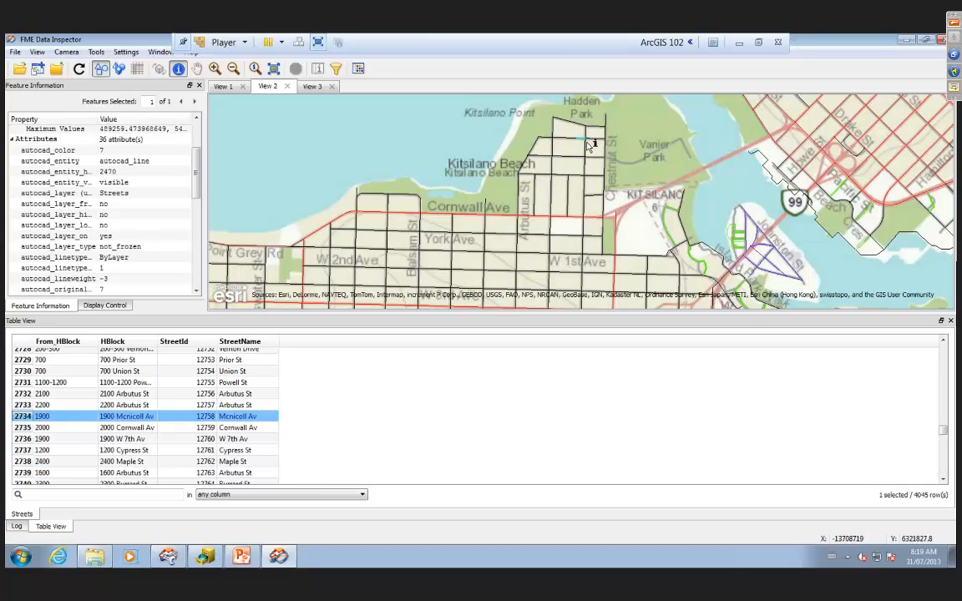
pyautogui.click(565, 143)
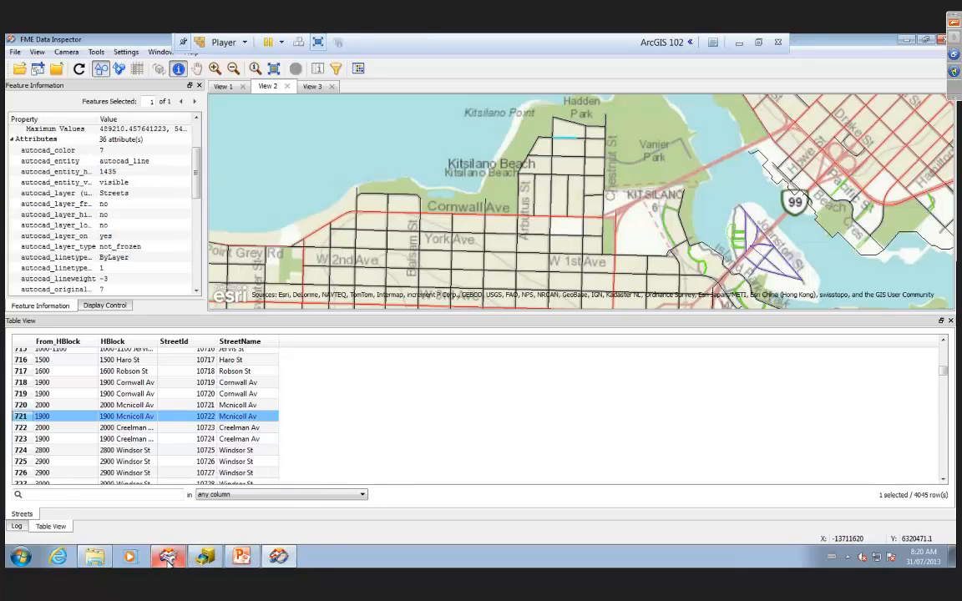
# Show View 2's layer list, then switch to FME Workbench and examine the 1_Streets.fmw workflow through to the Streets geodatabase writer
pyautogui.moveTo(168, 558)
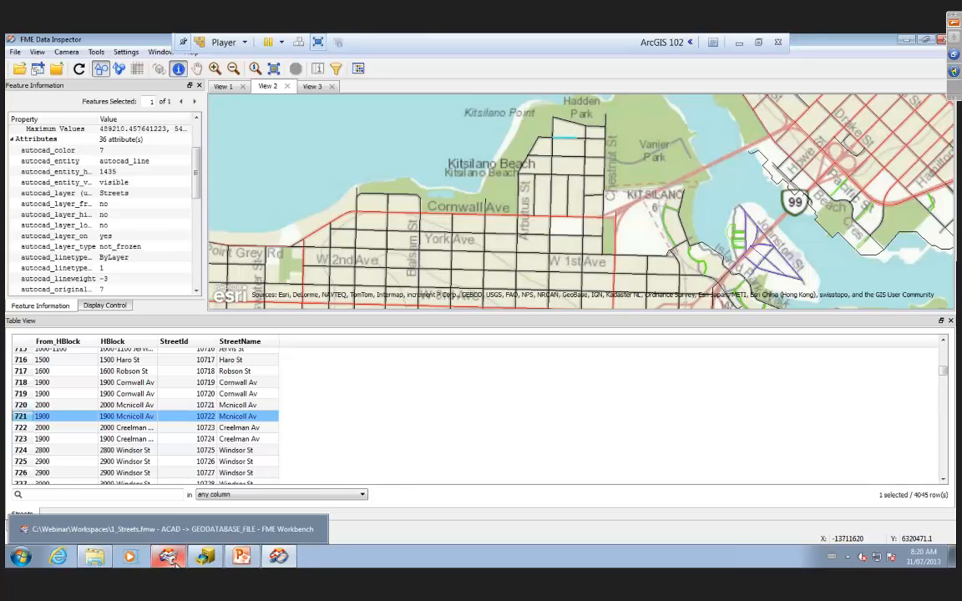
pyautogui.click(101, 307)
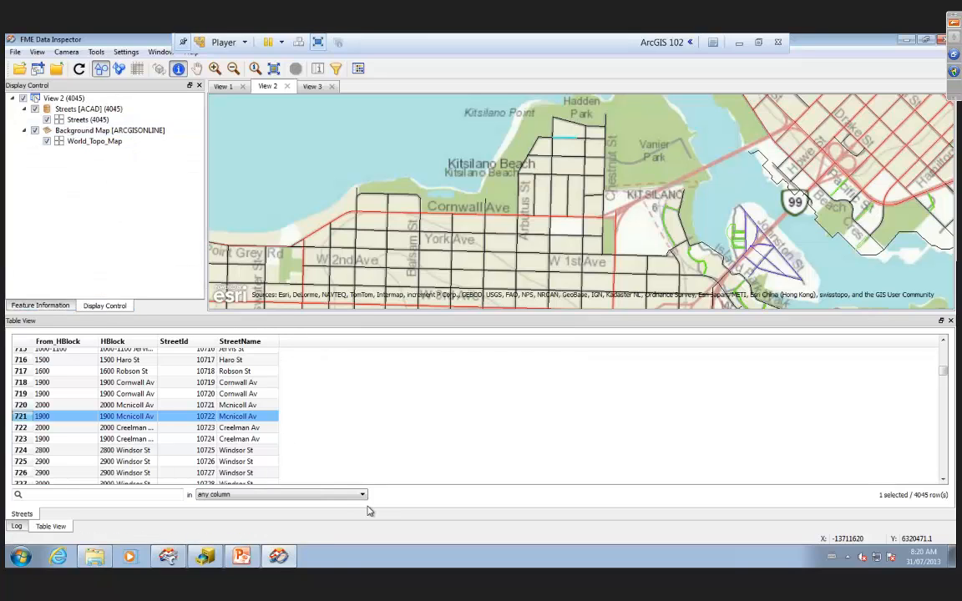
pyautogui.click(169, 558)
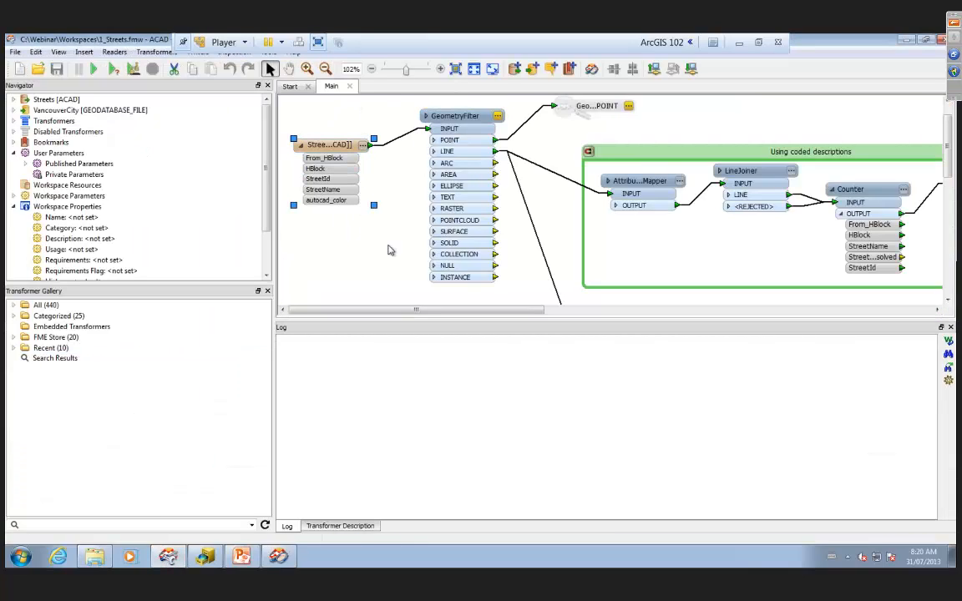
pyautogui.moveTo(415, 312)
pyautogui.mouseDown()
pyautogui.moveTo(474, 313)
pyautogui.moveTo(429, 318)
pyautogui.mouseUp()
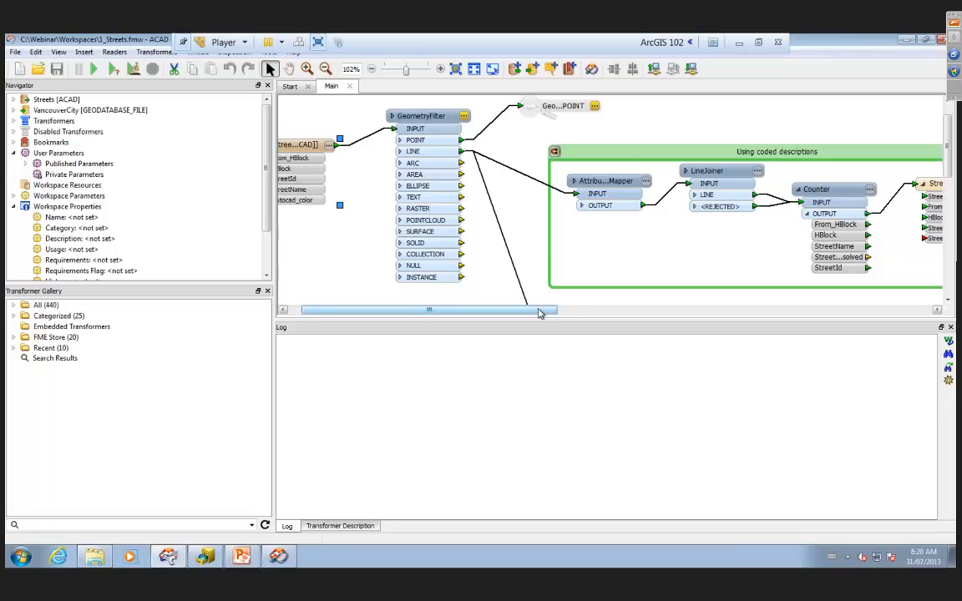
pyautogui.moveTo(541, 316); pyautogui.dragTo(602, 318)
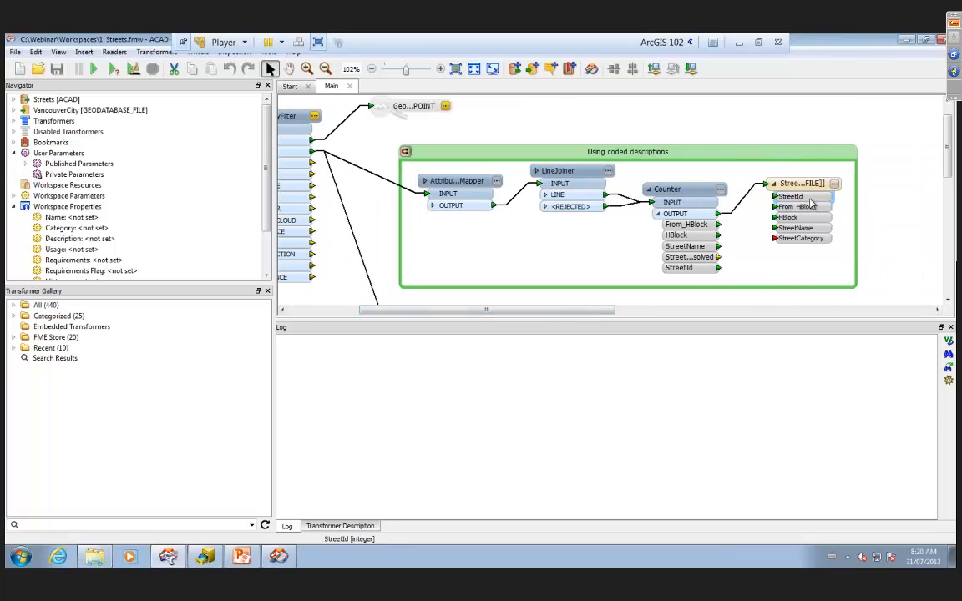
# Set the VancouverCity geodatabase writer's Template File to C:\Webinar\Source\VANCOUVERCITY.XML
pyautogui.click(13, 110)
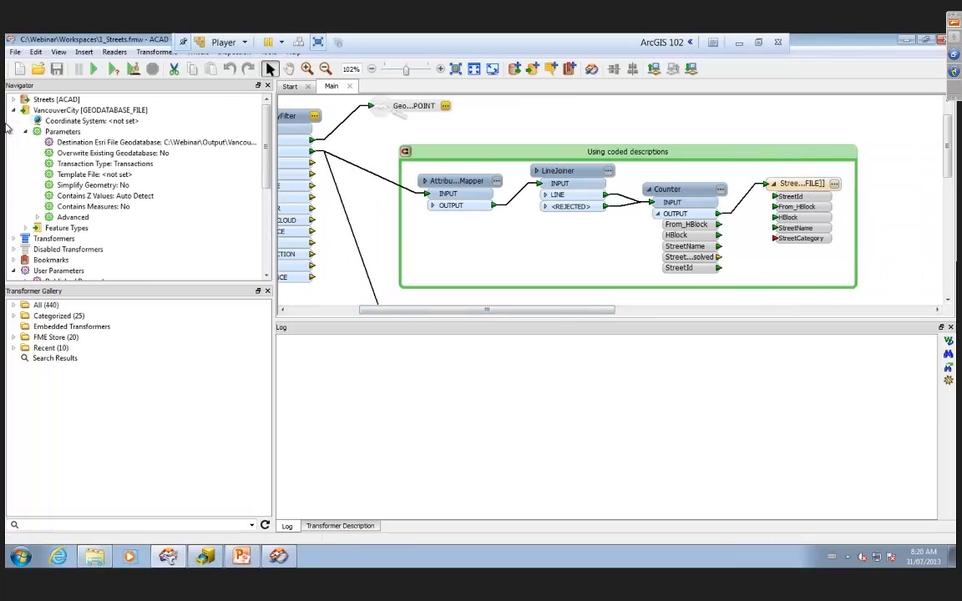
pyautogui.rightClick(105, 177)
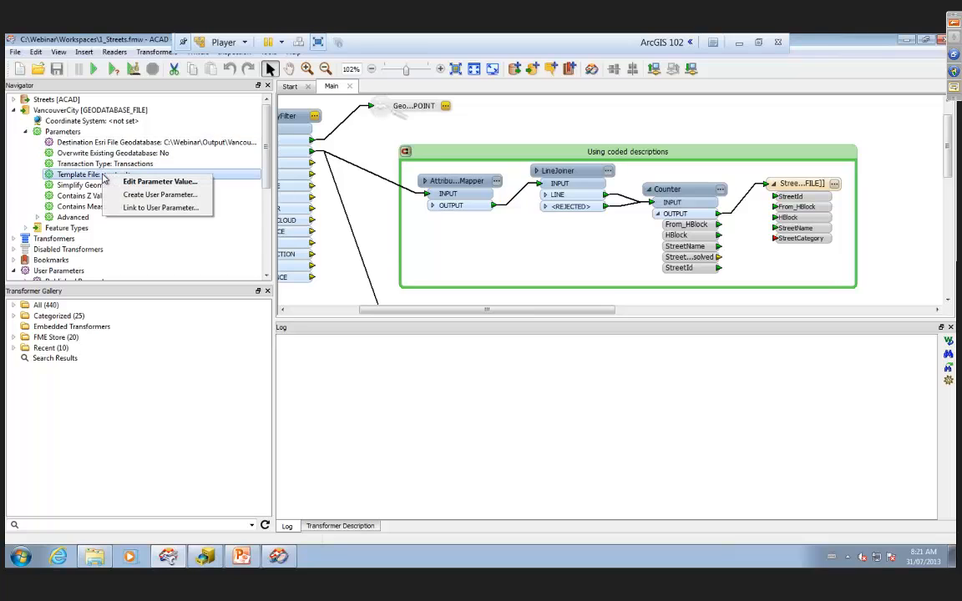
pyautogui.click(162, 183)
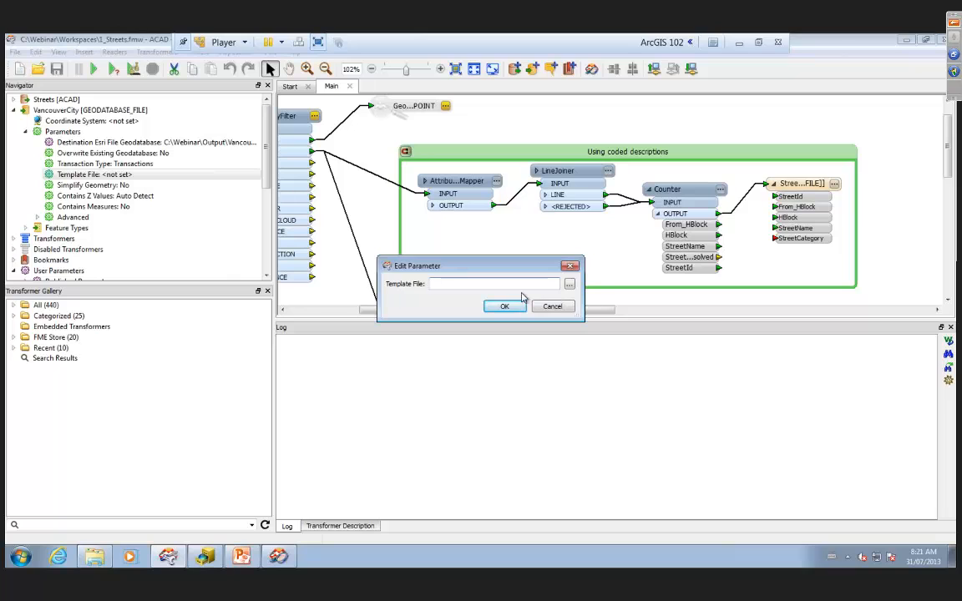
pyautogui.click(569, 287)
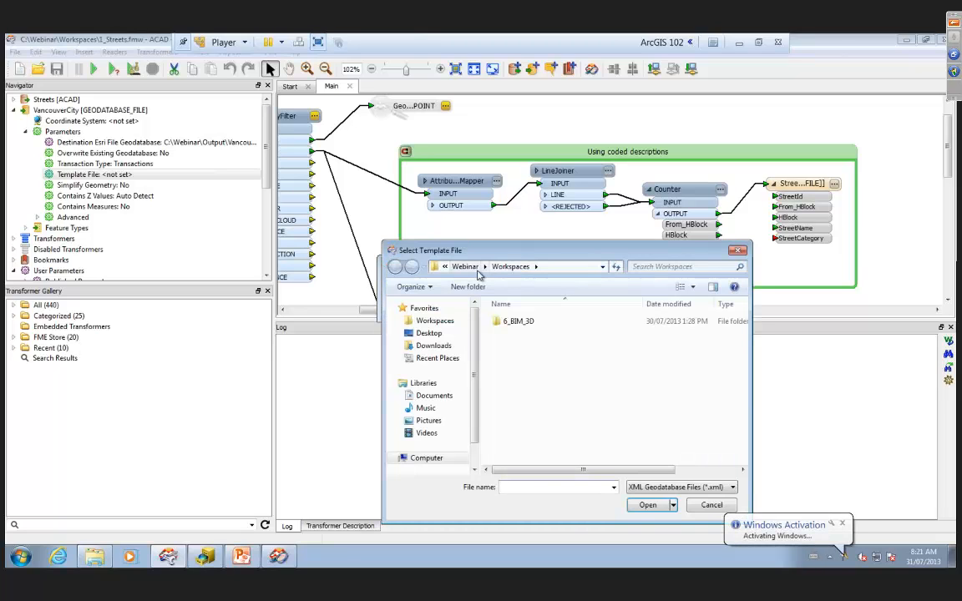
pyautogui.click(463, 268)
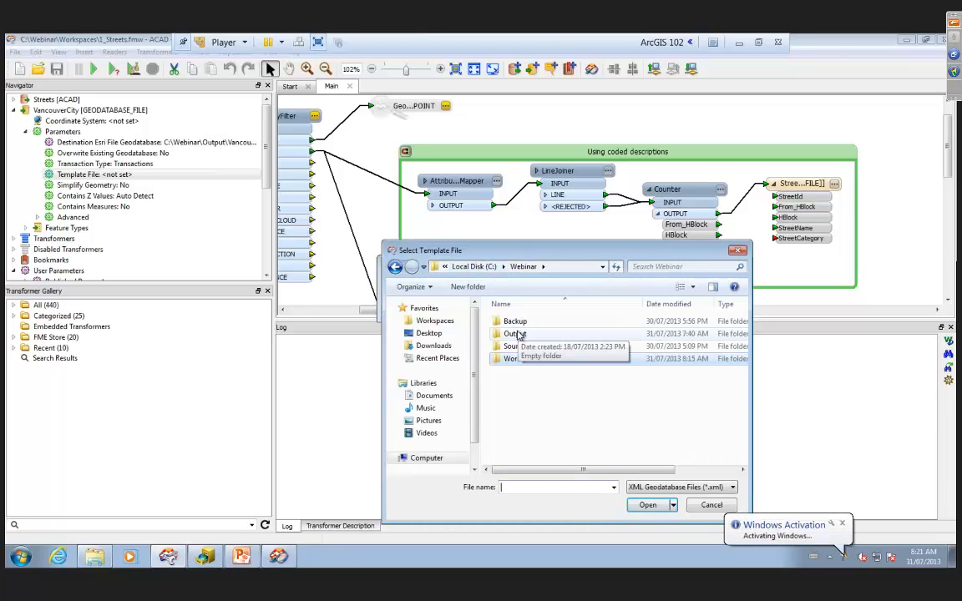
pyautogui.doubleClick(509, 346)
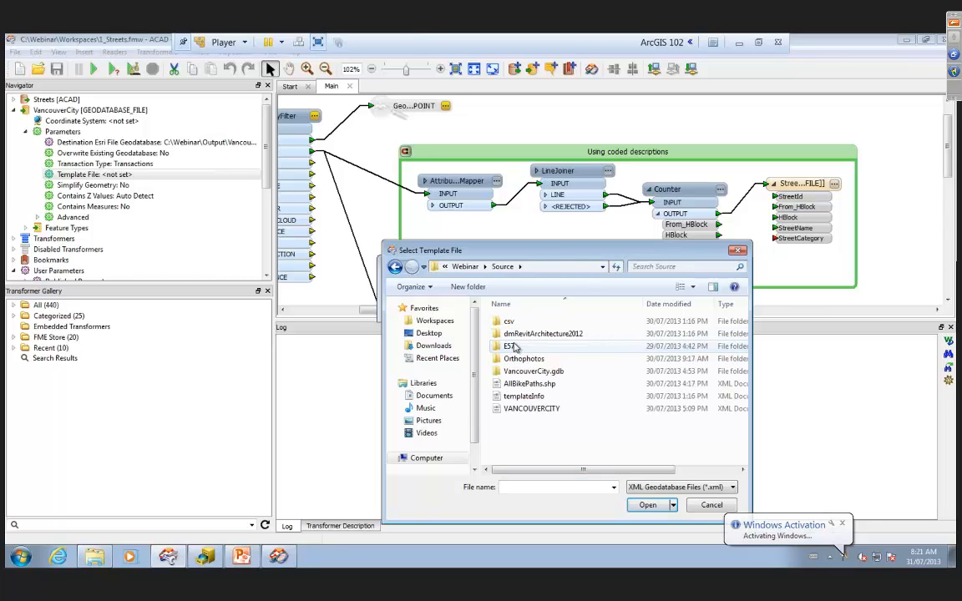
pyautogui.click(531, 409)
pyautogui.click(648, 505)
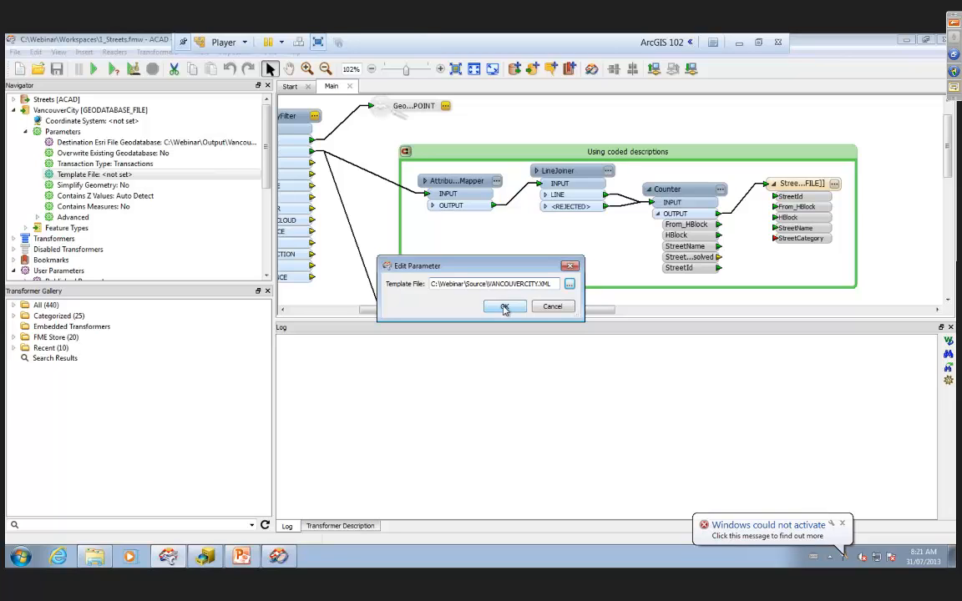
pyautogui.click(504, 308)
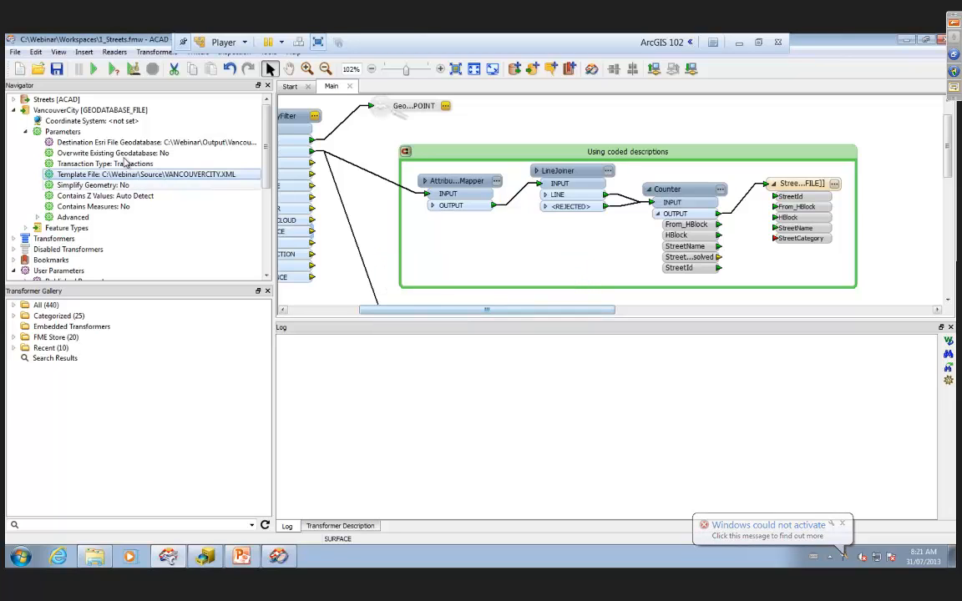
# Set the VancouverCity writer's Overwrite Existing Geodatabase parameter to Yes
pyautogui.rightClick(157, 155)
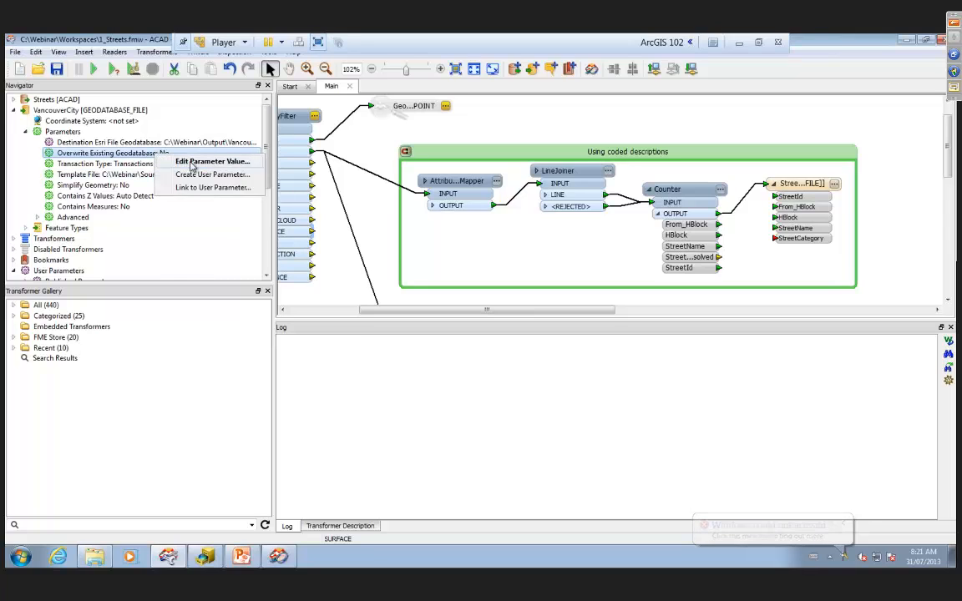
pyautogui.click(196, 161)
pyautogui.click(526, 284)
pyautogui.click(468, 292)
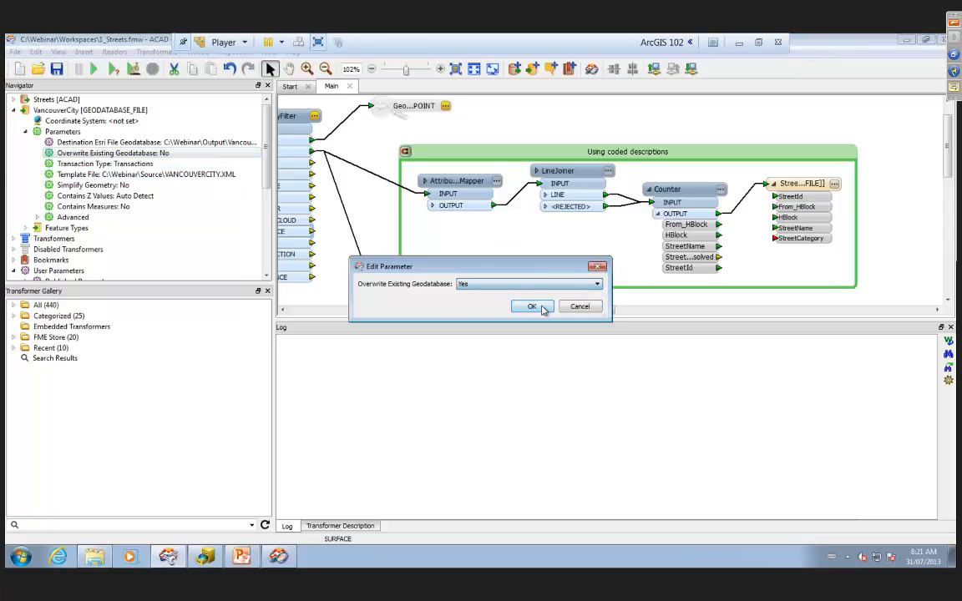
pyautogui.click(532, 307)
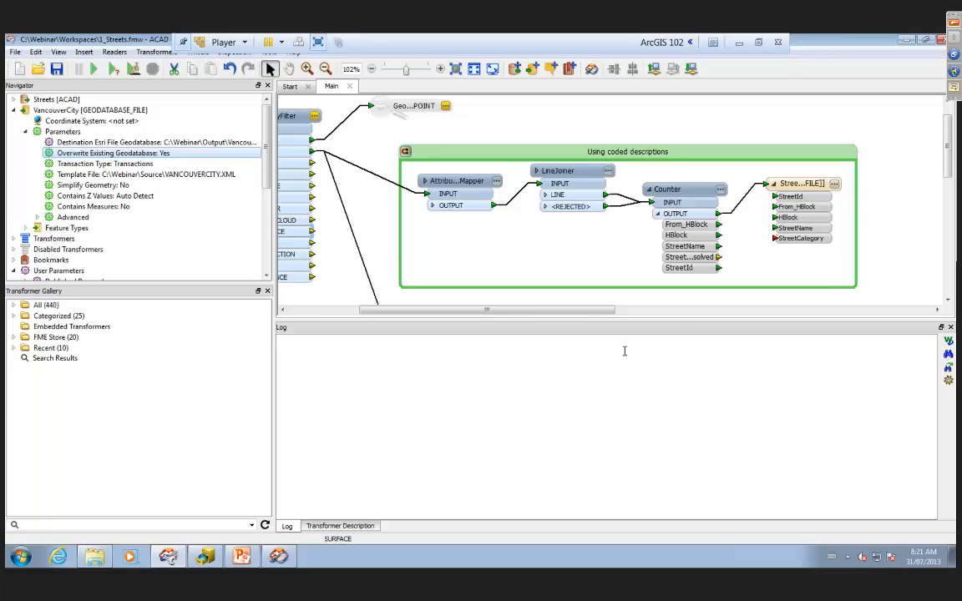
# Compare the value maps of AttributeValueMapper and AttributeValueMapper_2, enlarging the canvas and leaving both transformers unchanged
pyautogui.click(498, 182)
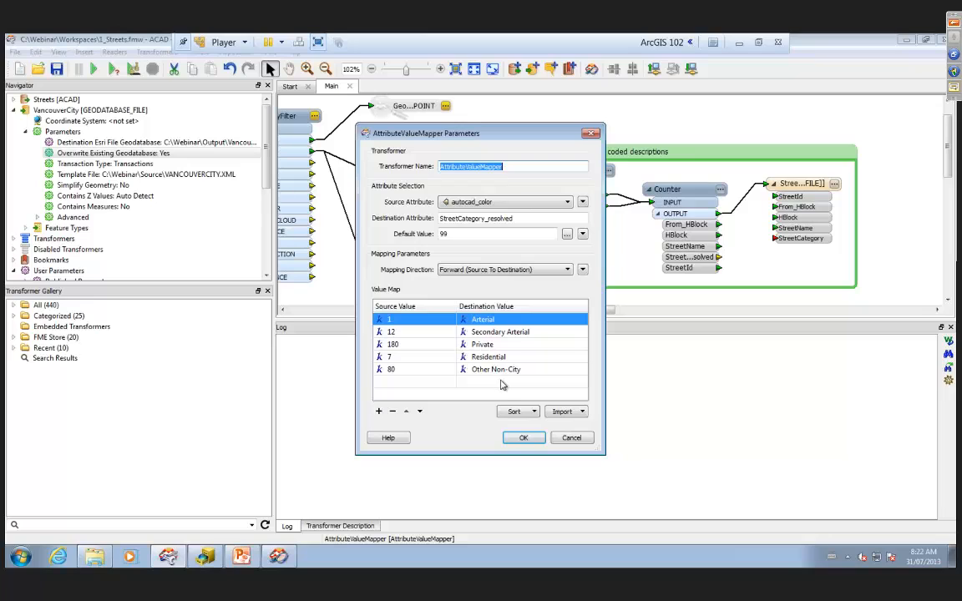
pyautogui.click(571, 440)
pyautogui.moveTo(557, 322); pyautogui.dragTo(561, 360)
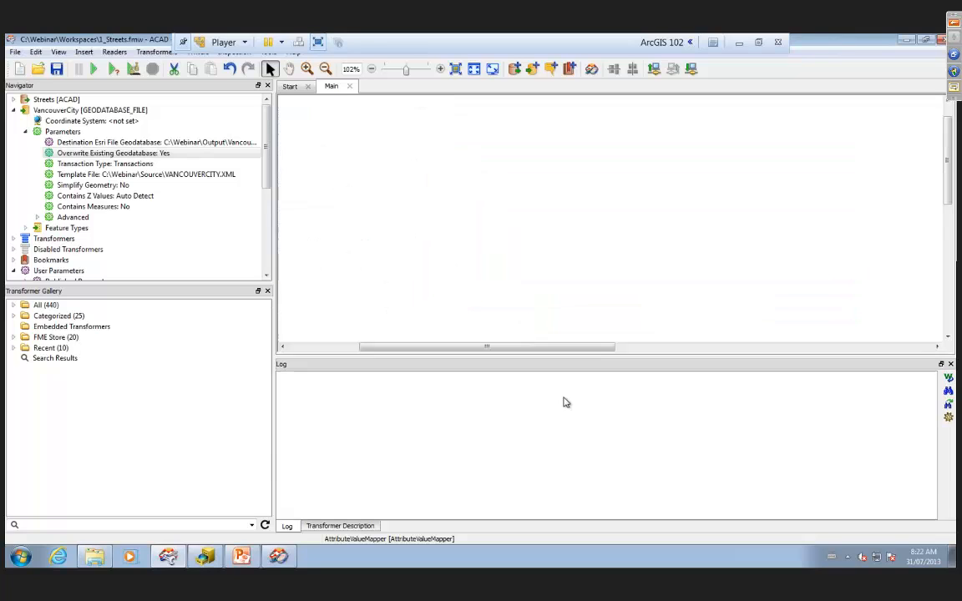
pyautogui.moveTo(564, 403); pyautogui.dragTo(561, 474)
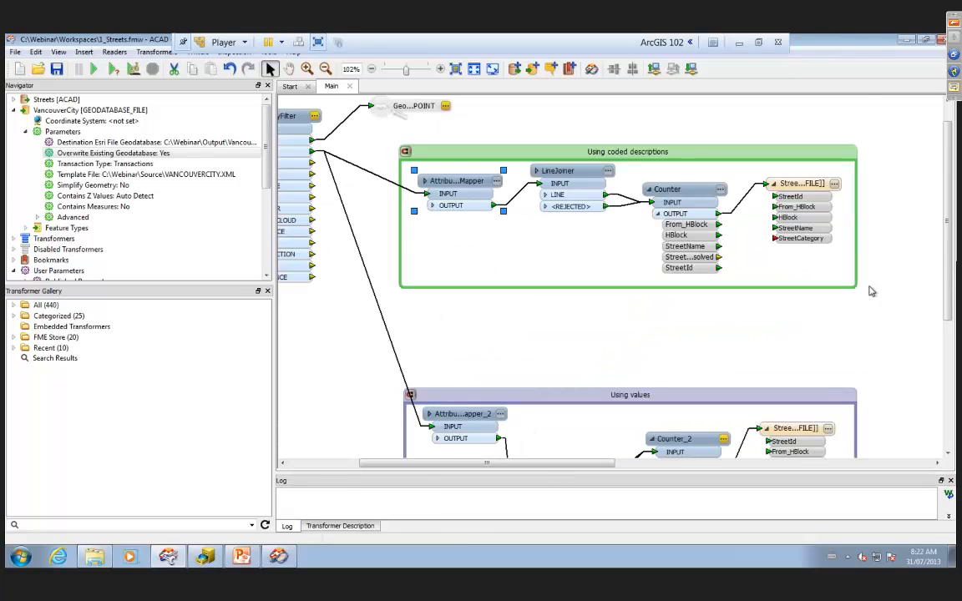
pyautogui.scroll(-2, 604, 338)
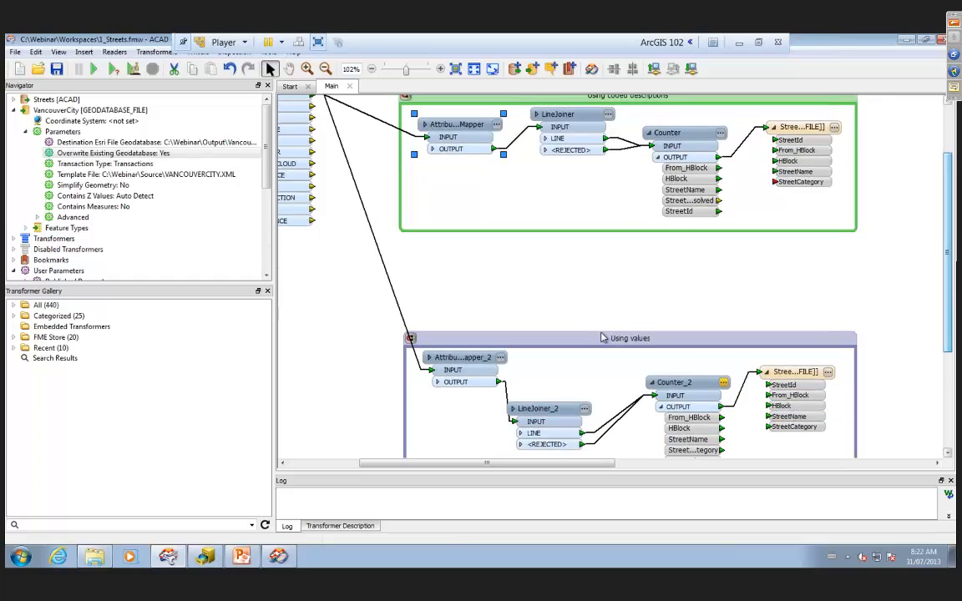
pyautogui.doubleClick(459, 358)
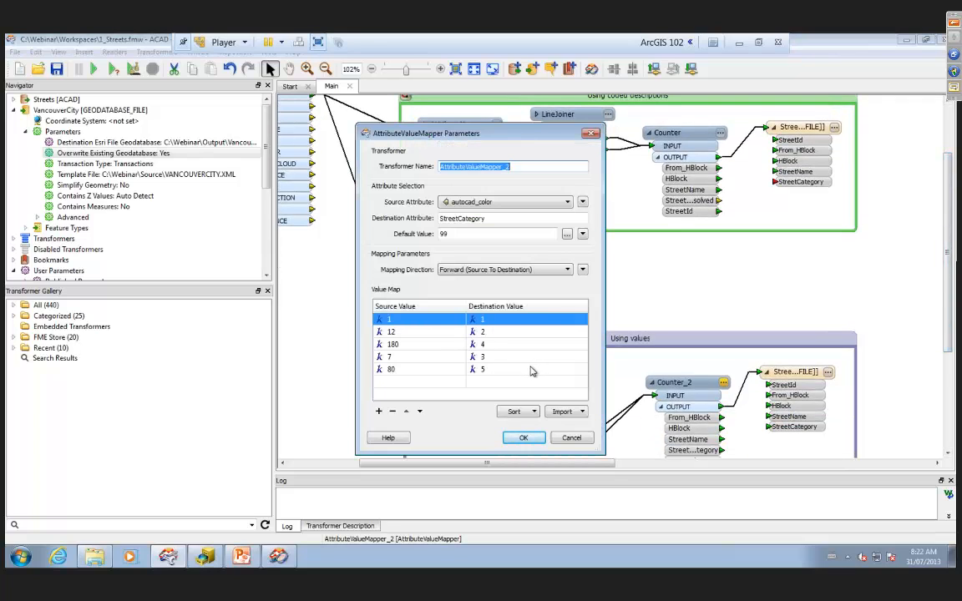
pyautogui.click(591, 133)
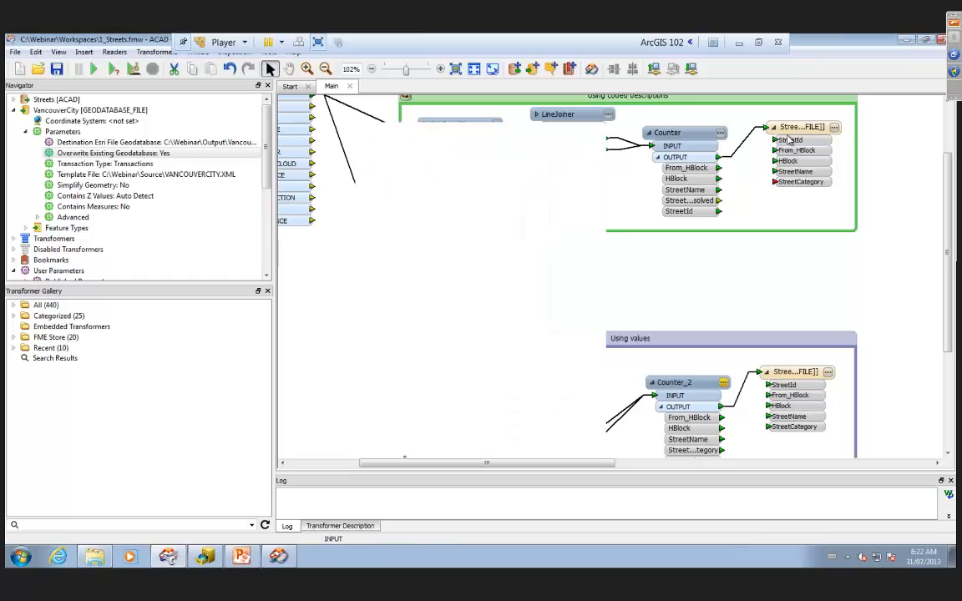
# Review the user attributes of the Streets writer feature type in the coded descriptions bookmark, leaving them unchanged
pyautogui.click(837, 130)
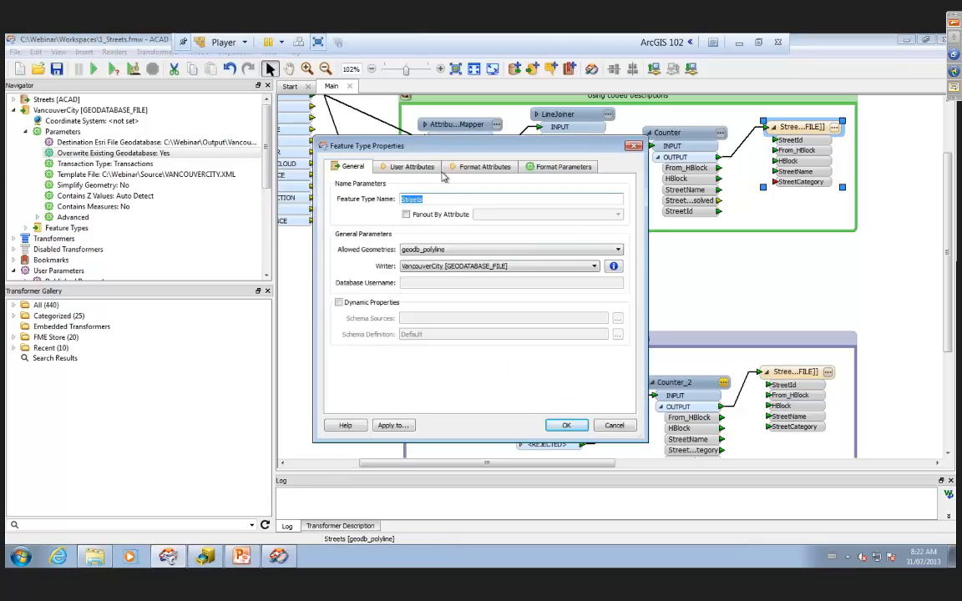
pyautogui.click(404, 168)
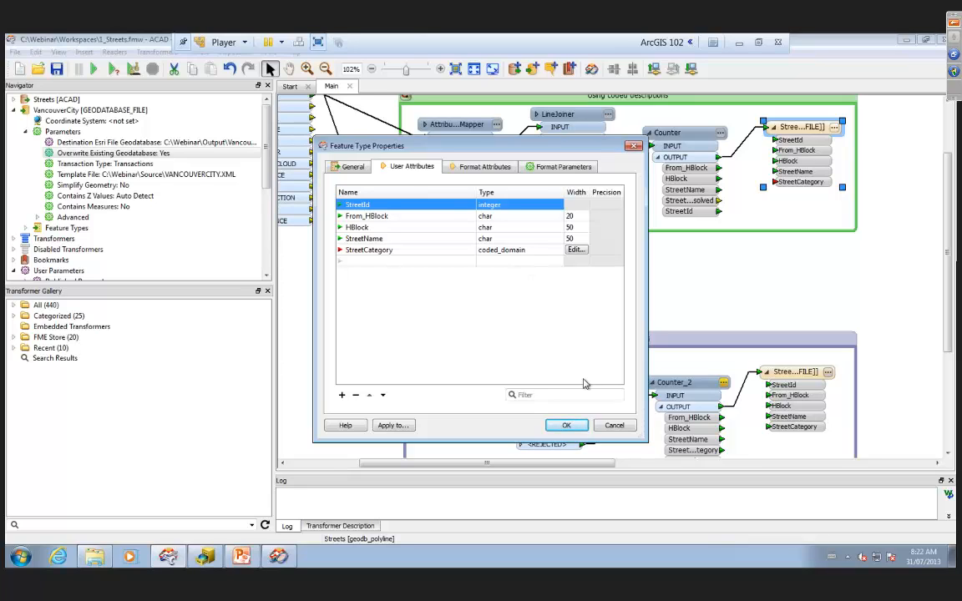
pyautogui.click(614, 426)
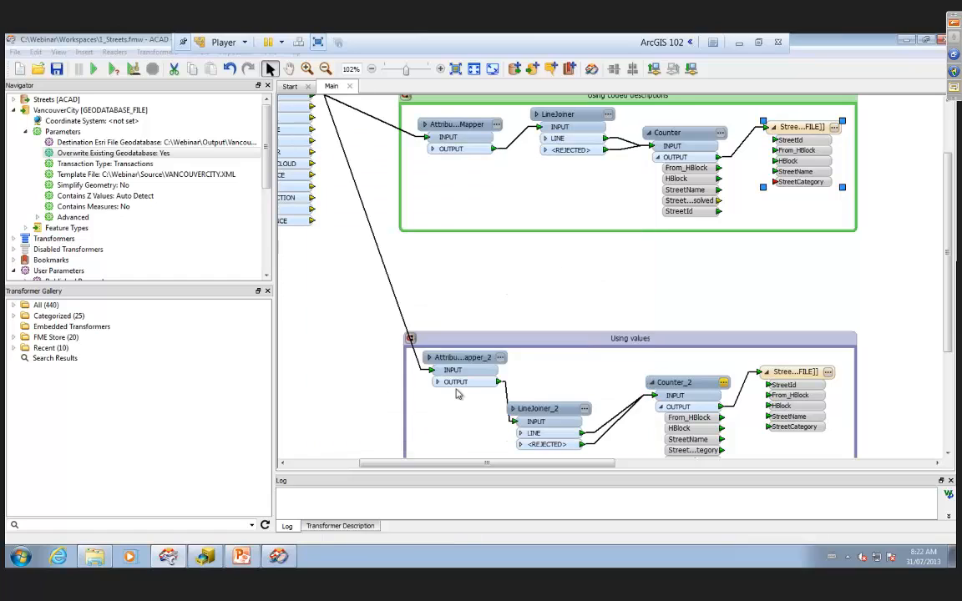
# Run the 1_Streets.fmw translation and enlarge the log area to follow its messages
pyautogui.click(94, 153)
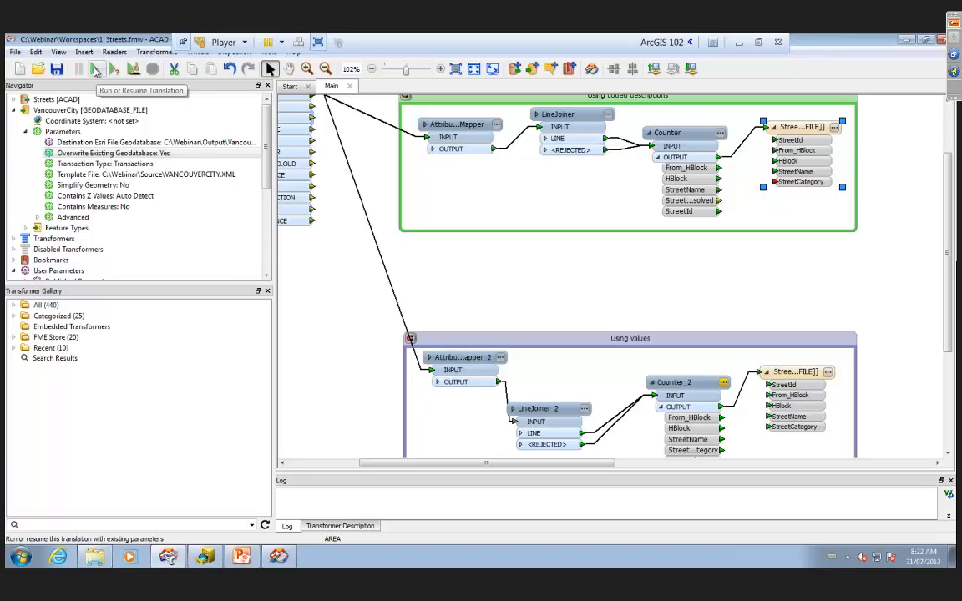
pyautogui.click(95, 71)
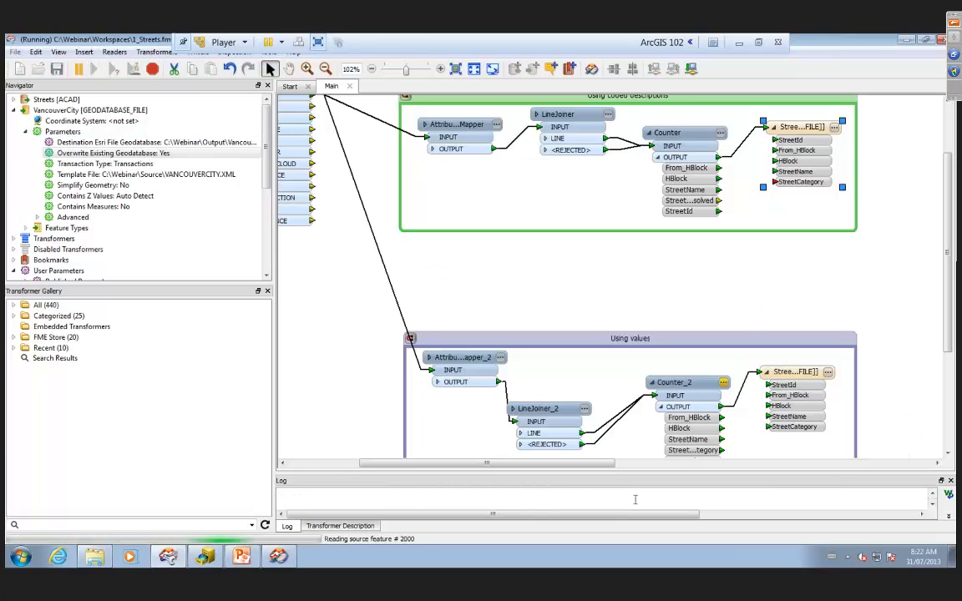
pyautogui.moveTo(606, 477); pyautogui.dragTo(611, 373)
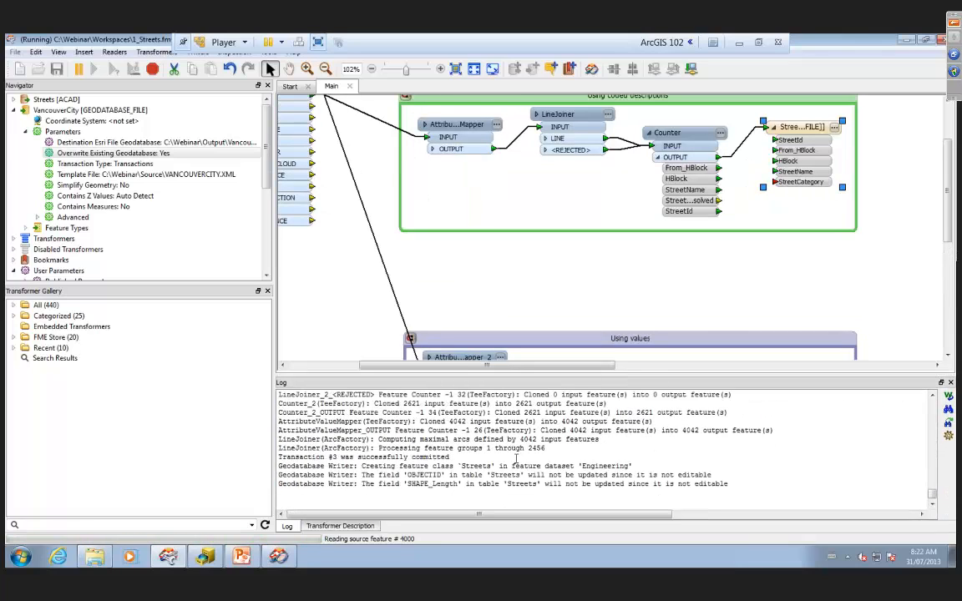
# Switch to ArcCatalog, refresh C:\Webinar\Output and expand VancouverCity.gdb down to the Engineering dataset's feature classes
pyautogui.click(204, 557)
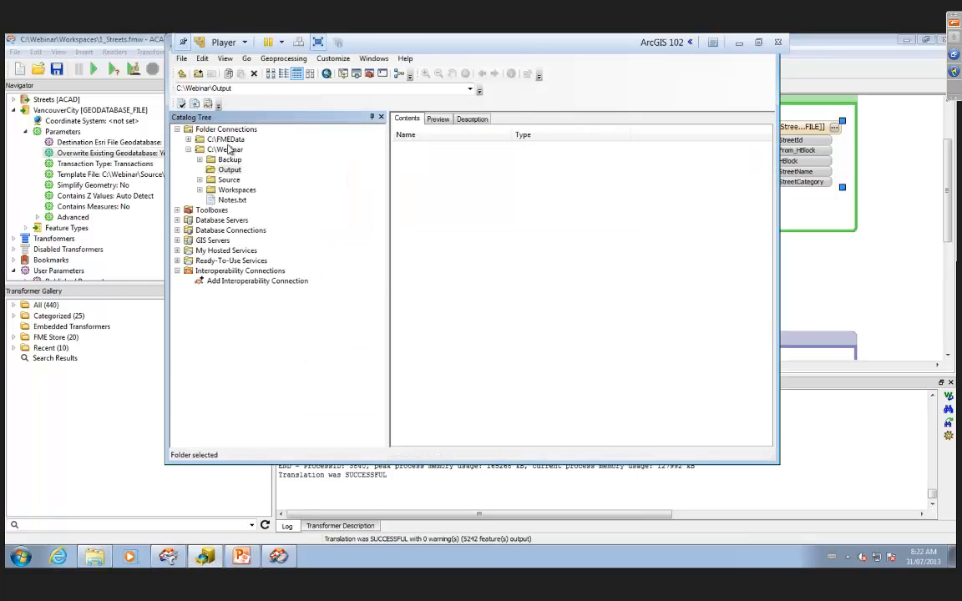
pyautogui.rightClick(230, 171)
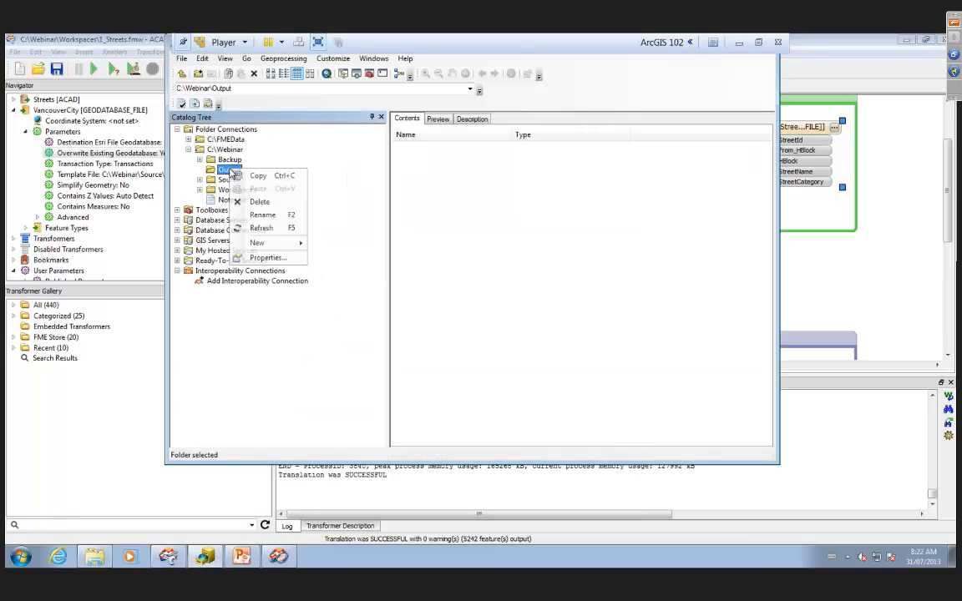
pyautogui.click(274, 228)
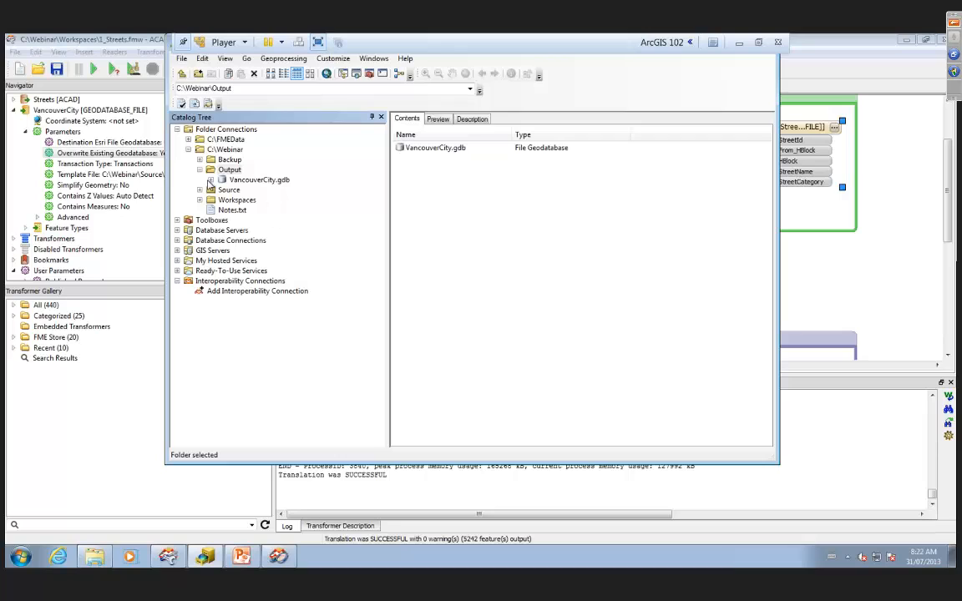
pyautogui.click(212, 180)
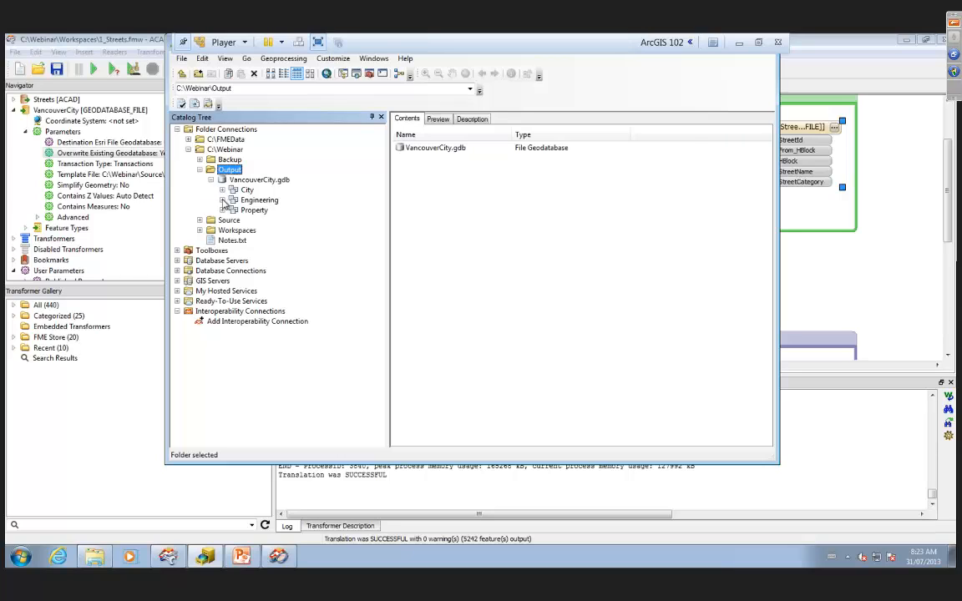
pyautogui.click(223, 200)
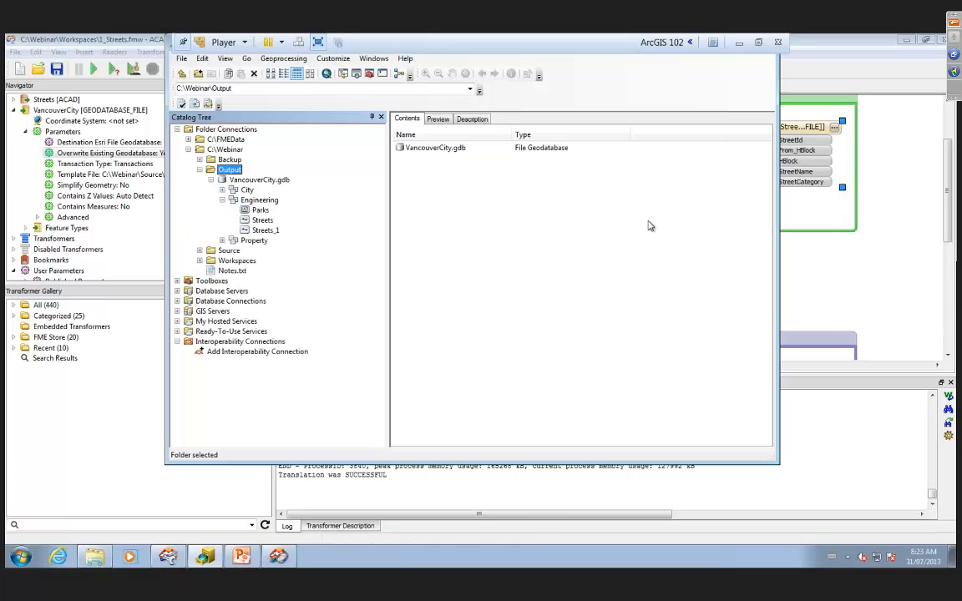
# Preview the output Streets feature class as geography and as a table, examining its StreetCategory values
pyautogui.click(263, 220)
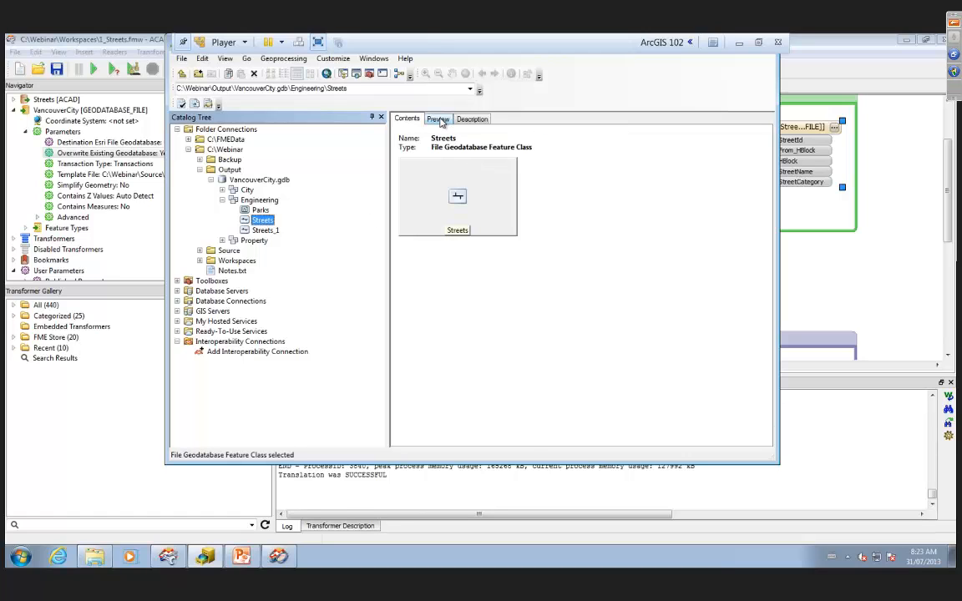
pyautogui.click(440, 120)
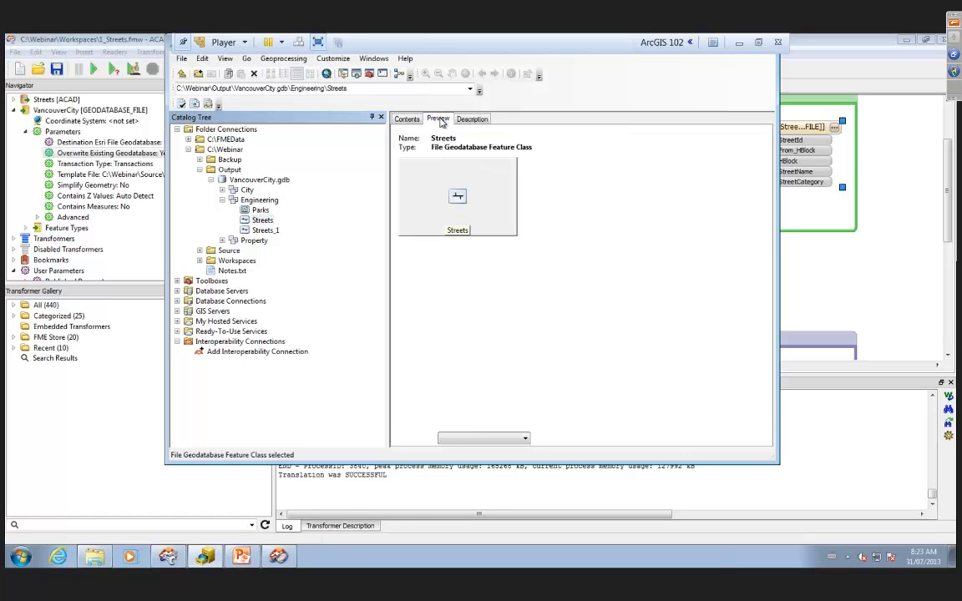
pyautogui.click(482, 441)
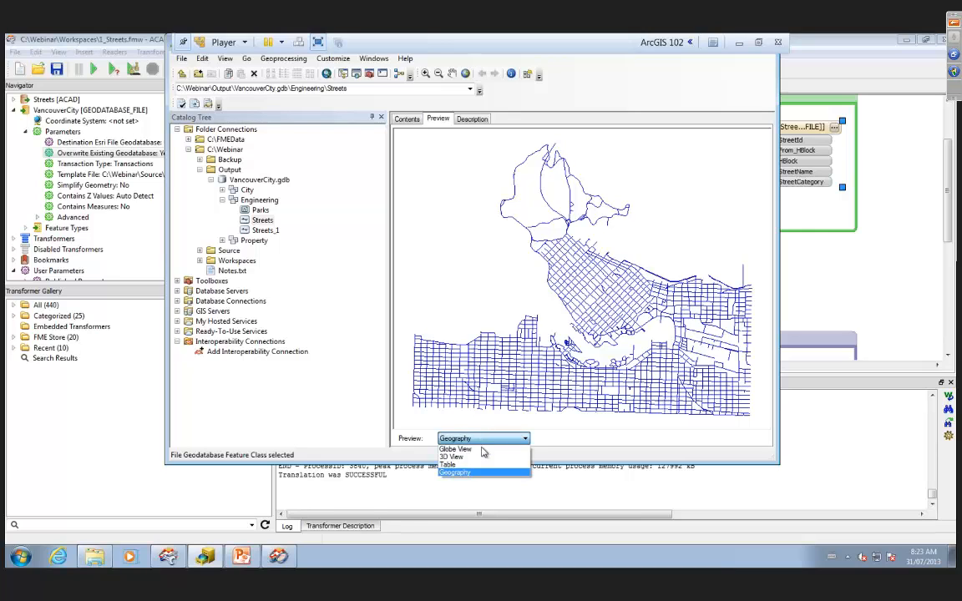
pyautogui.click(482, 466)
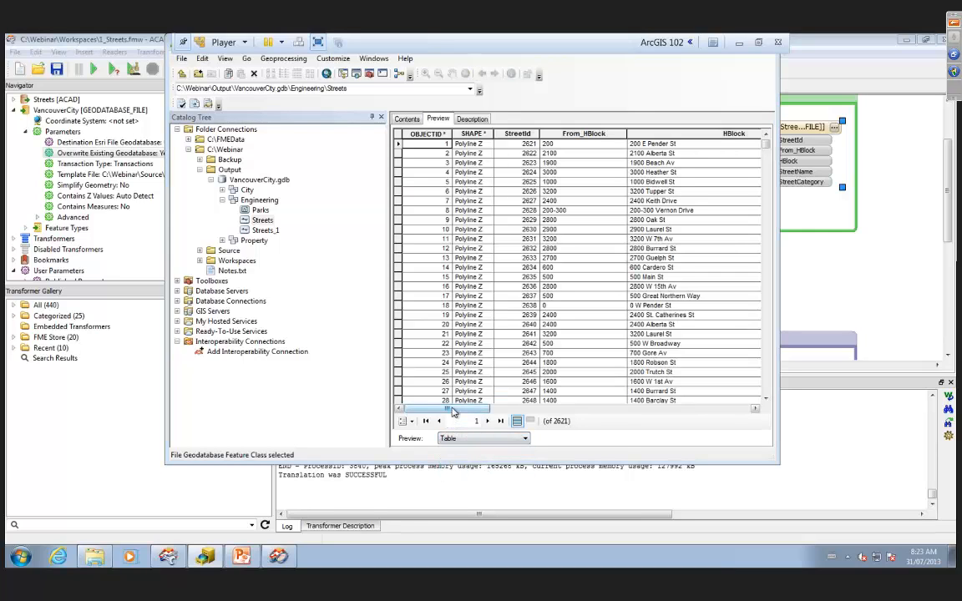
pyautogui.moveTo(453, 409); pyautogui.dragTo(660, 411)
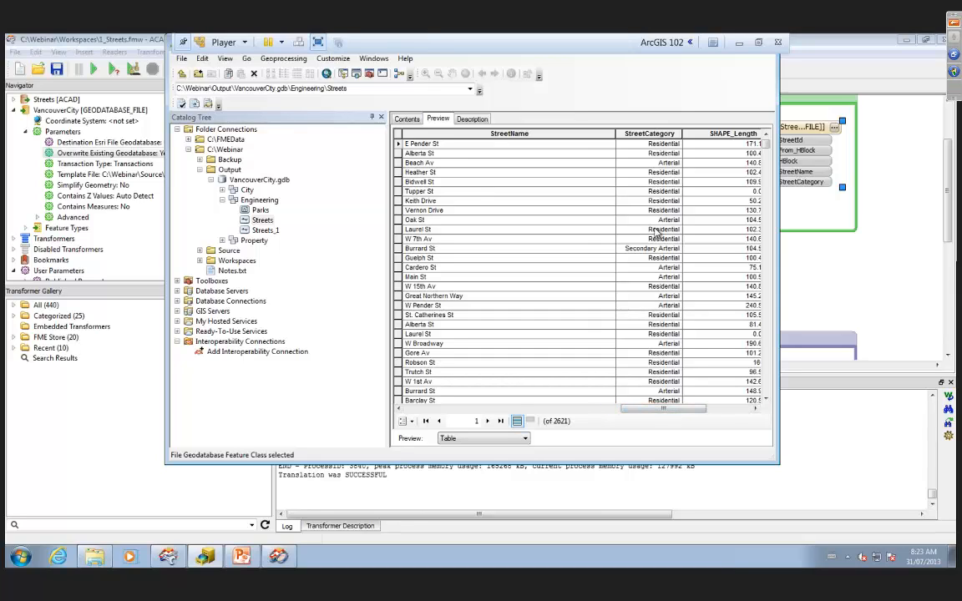
# Check the Parks feature class table and read the description metadata of VancouverCity.gdb
pyautogui.click(260, 209)
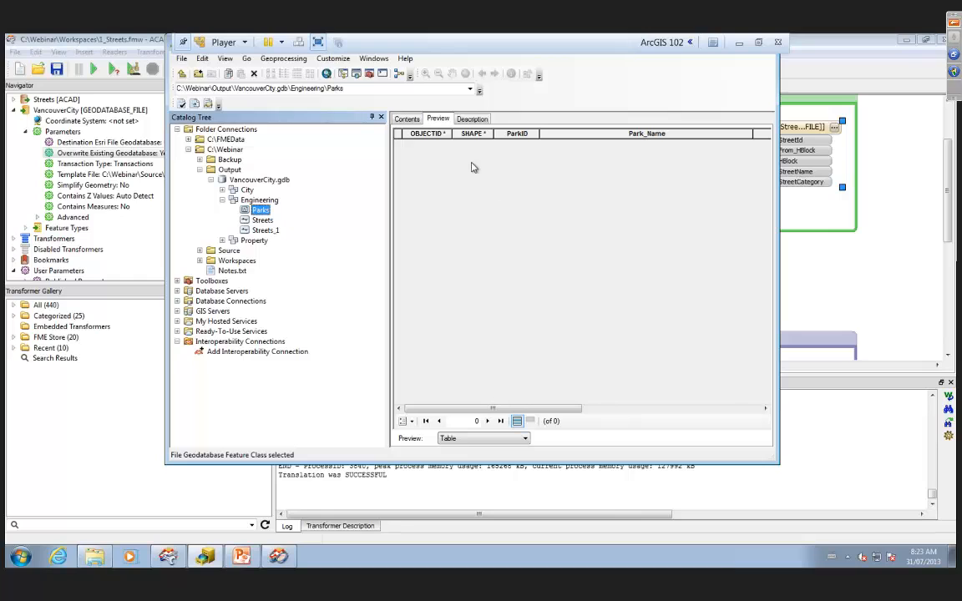
pyautogui.moveTo(536, 408)
pyautogui.mouseDown()
pyautogui.moveTo(709, 410)
pyautogui.moveTo(535, 410)
pyautogui.mouseUp()
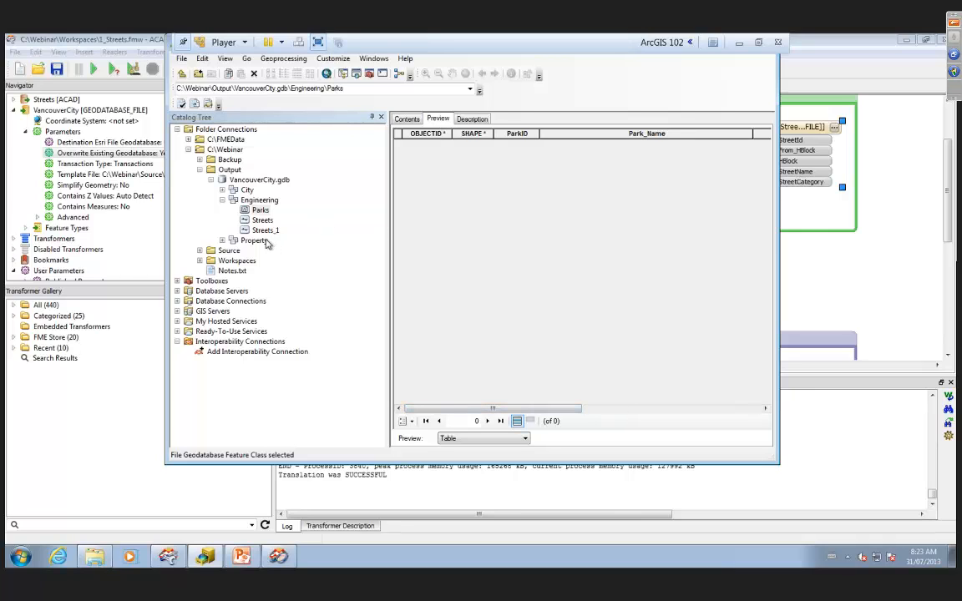
pyautogui.click(259, 180)
pyautogui.click(472, 119)
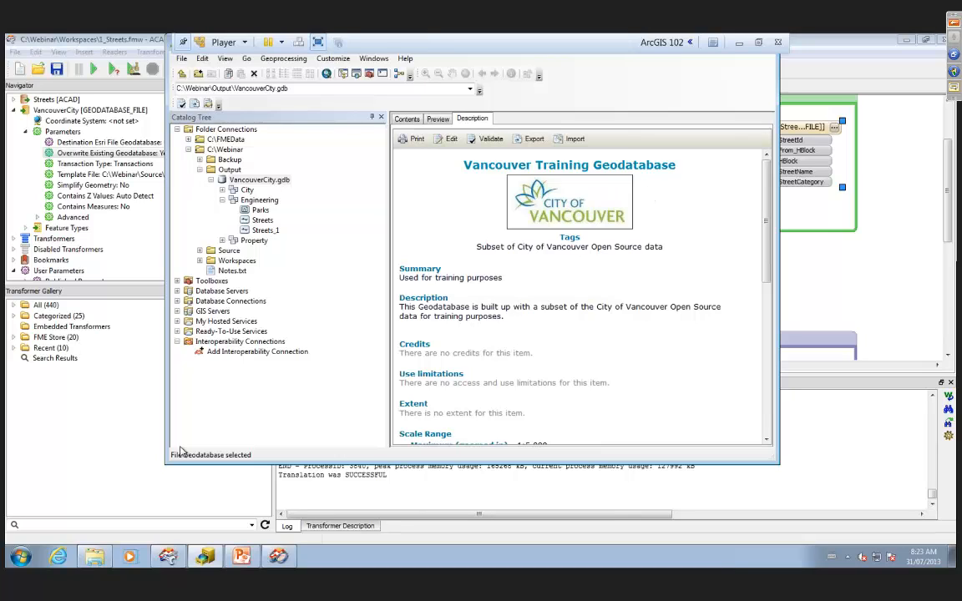
# Return to FME Workbench, review the beginning of the translation log, and save the 1_Streets.fmw workspace
pyautogui.click(872, 269)
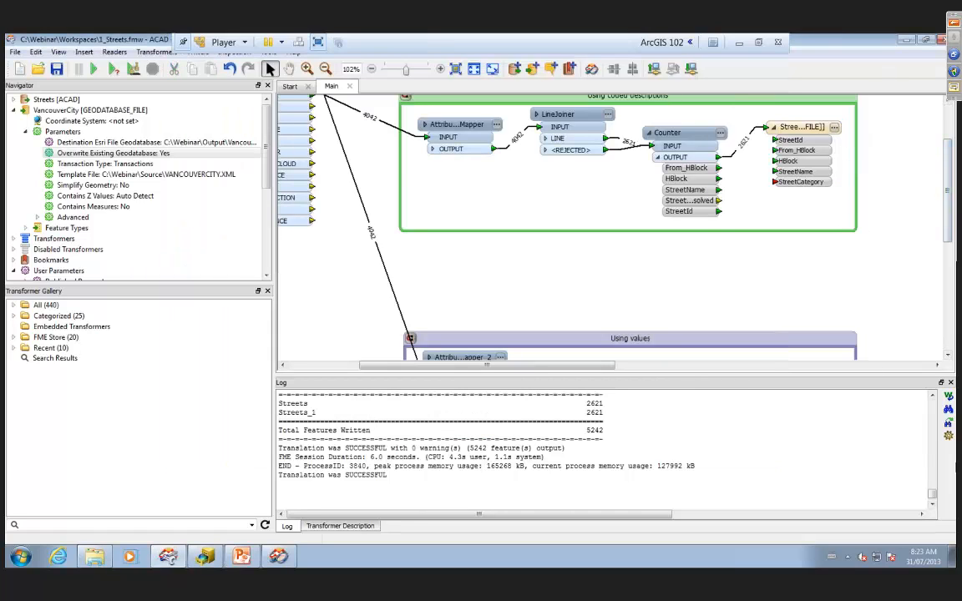
pyautogui.scroll(15, 624, 463)
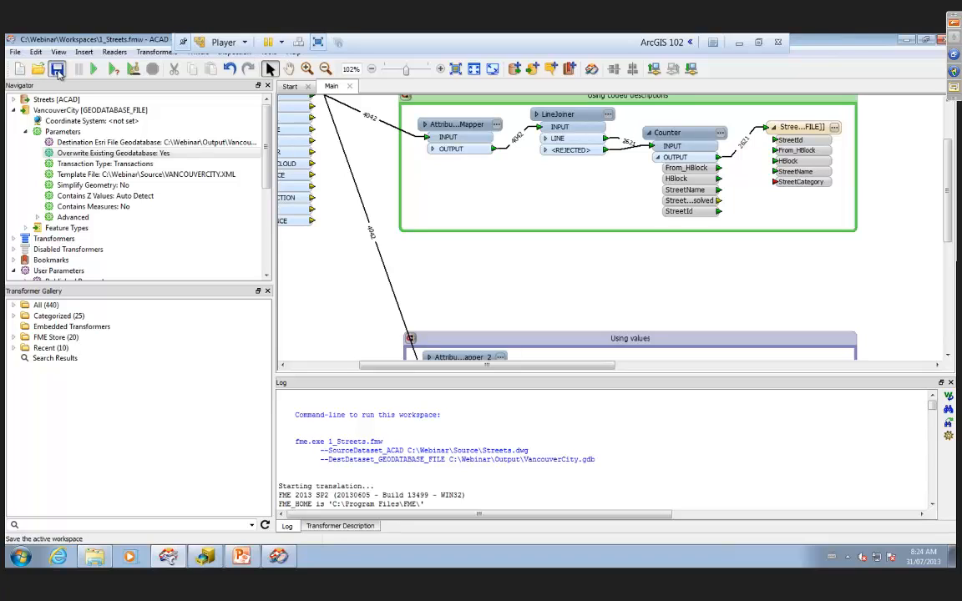
pyautogui.click(57, 70)
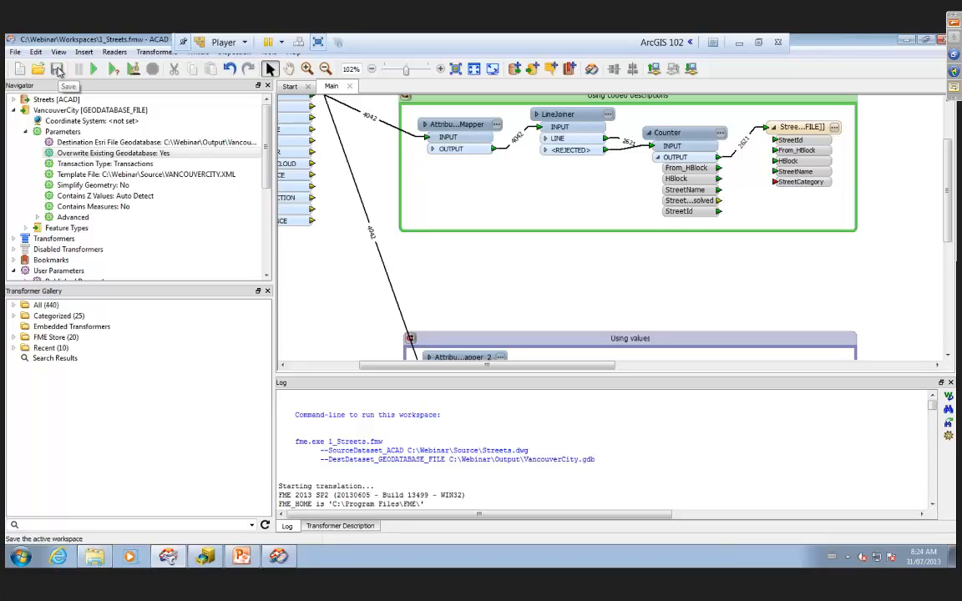
# Start generating a new workspace with a MapInfo TAB (MITAB) reader on the dataset C:\Webinar\Source\Parks.tab
pyautogui.click(15, 52)
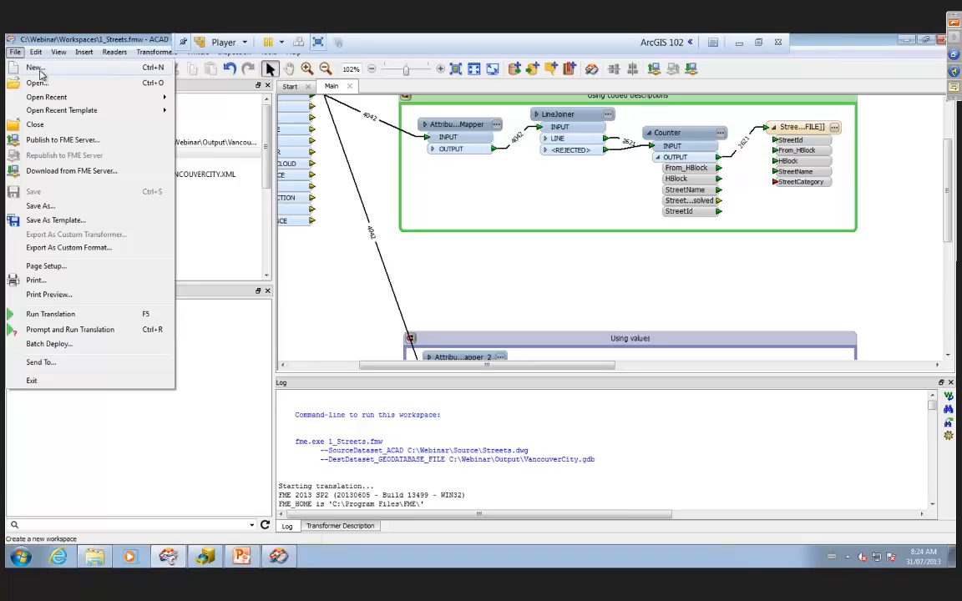
pyautogui.click(40, 68)
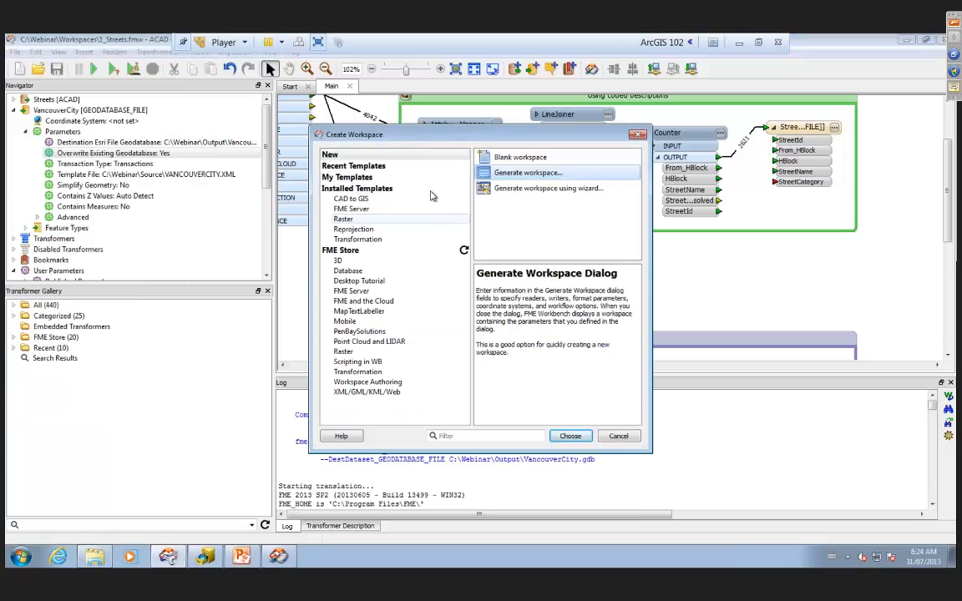
pyautogui.click(571, 436)
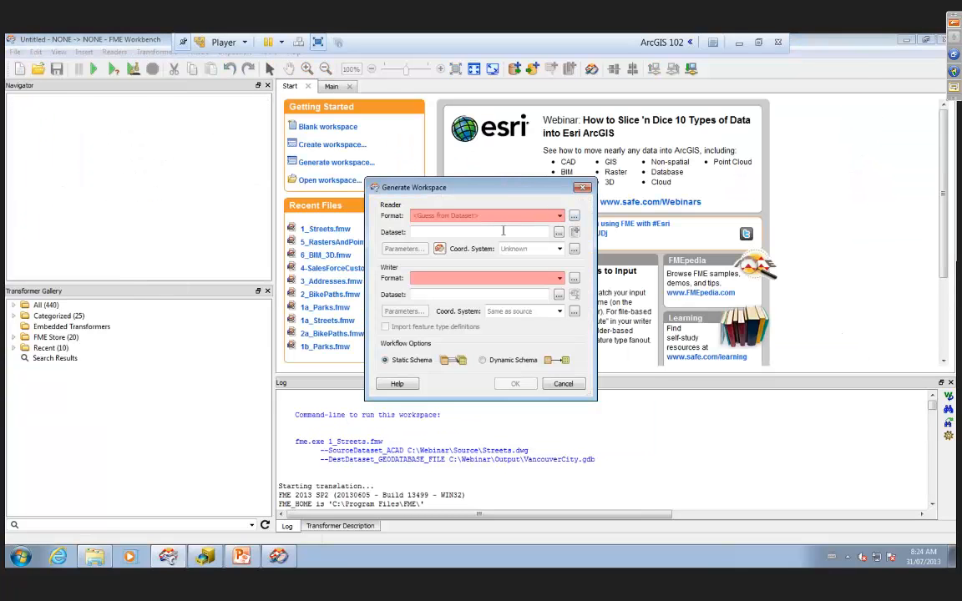
pyautogui.write('mapin')
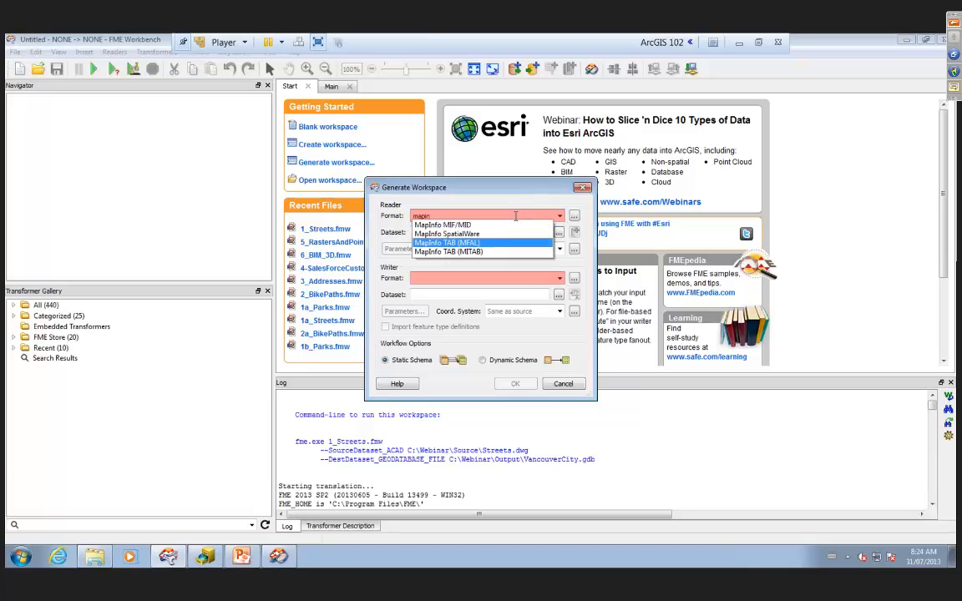
pyautogui.write('fo')
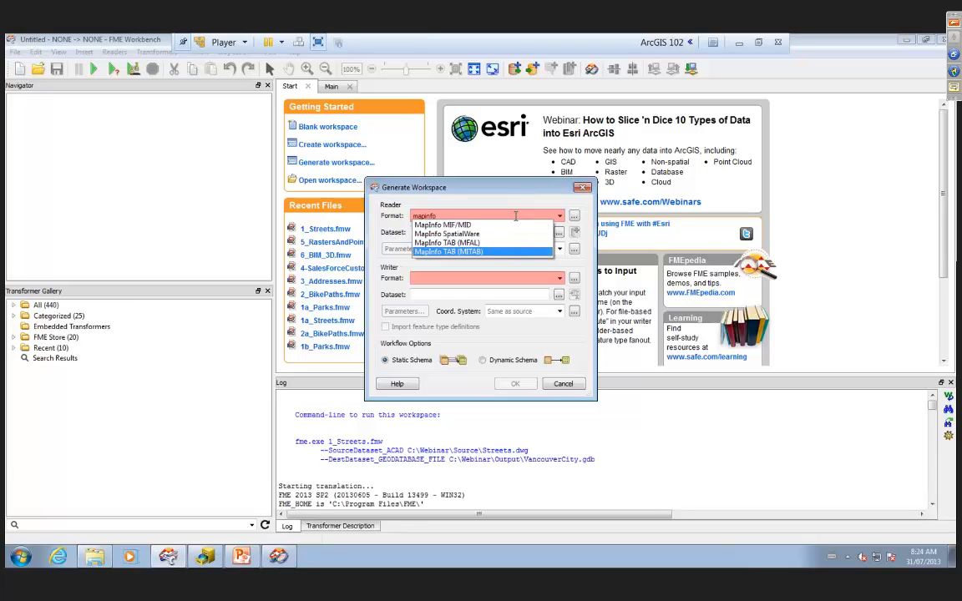
pyautogui.click(501, 255)
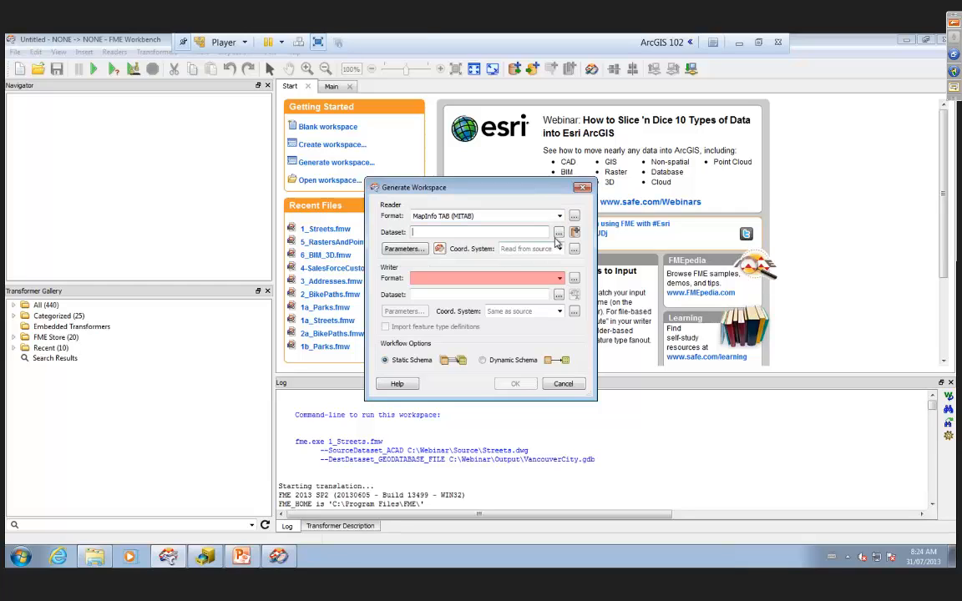
pyautogui.click(559, 233)
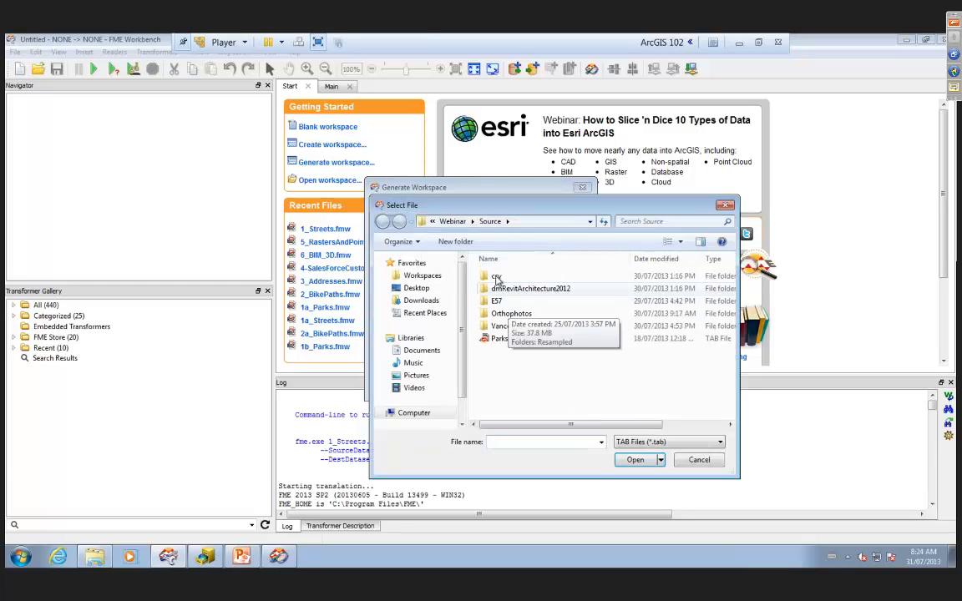
pyautogui.click(504, 339)
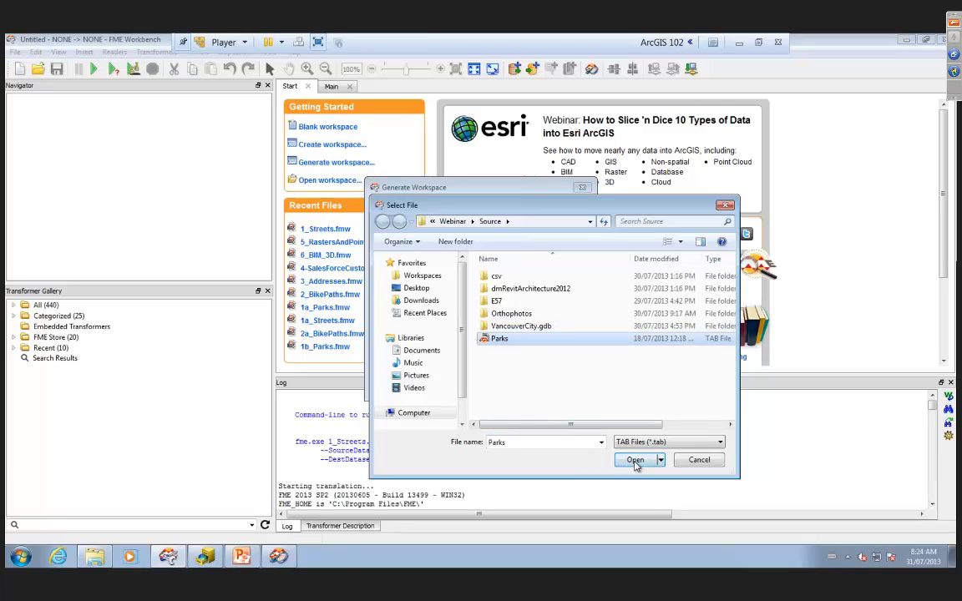
pyautogui.click(634, 460)
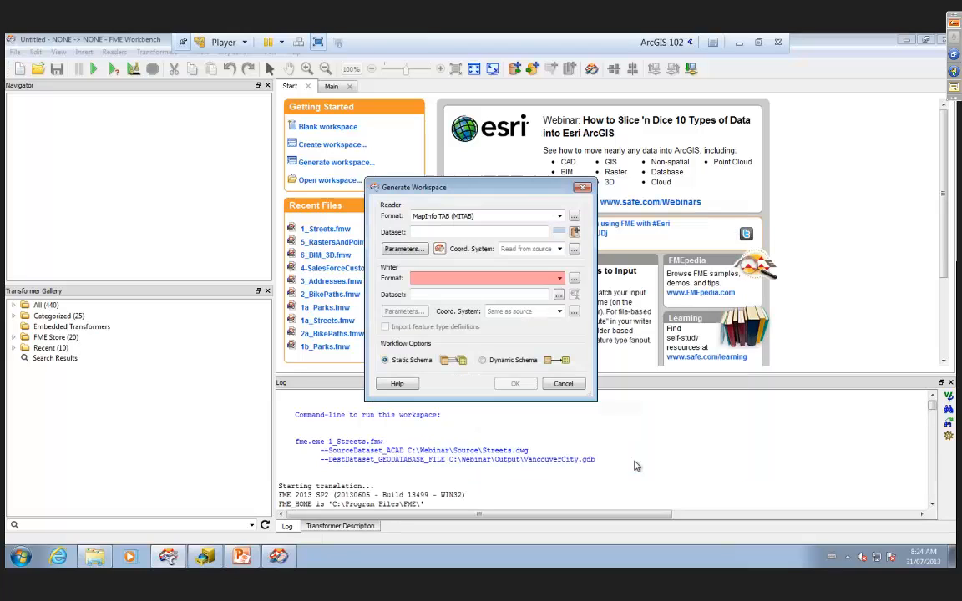
# Set the writer to Esri Geodatabase (File Geodatabase ArcObjects) at C:\Webinar\Output\VancouverCity.gdb and generate the workspace with feature type definitions imported
pyautogui.click(431, 275)
pyautogui.write('geodata')
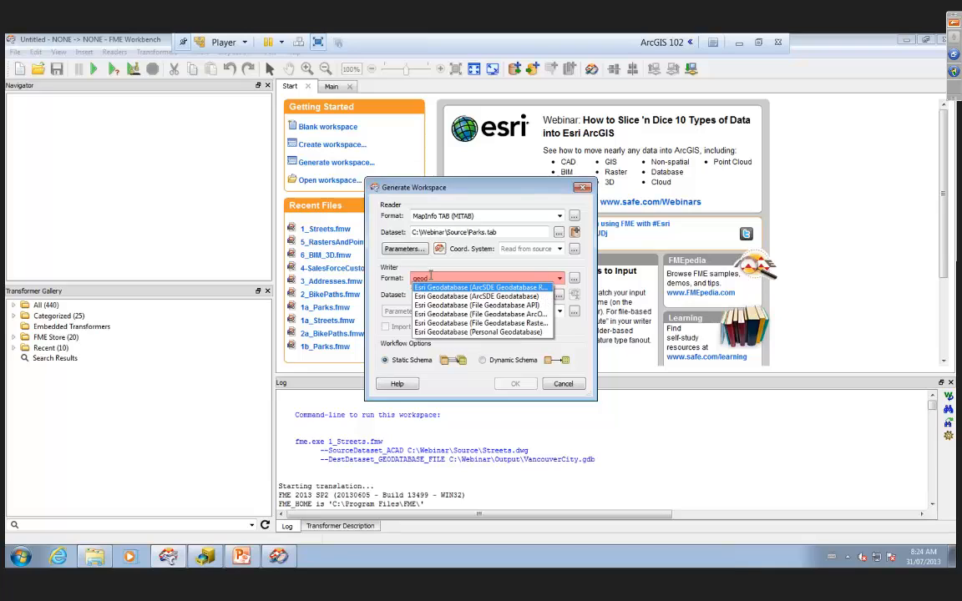
pyautogui.click(489, 314)
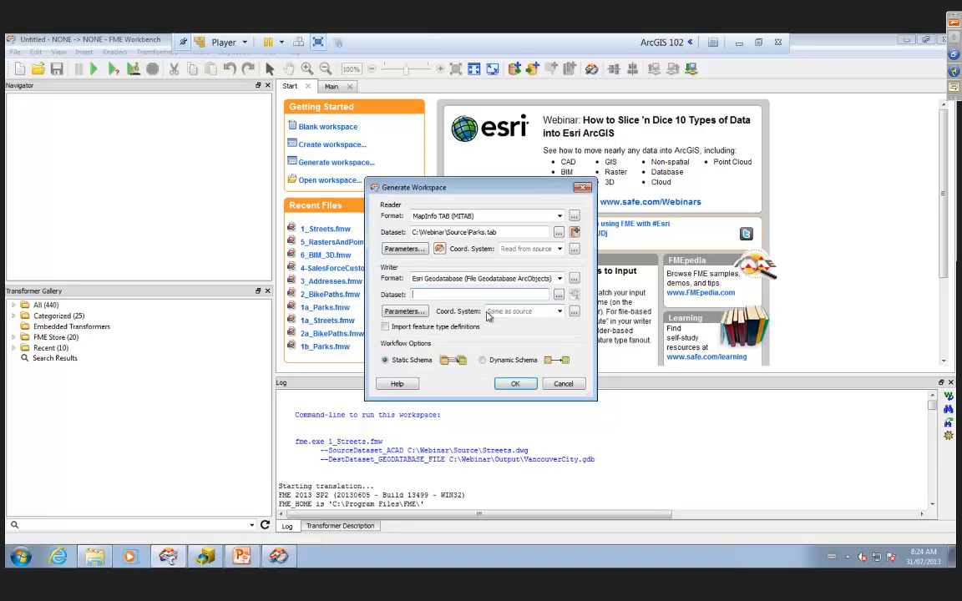
pyautogui.click(558, 295)
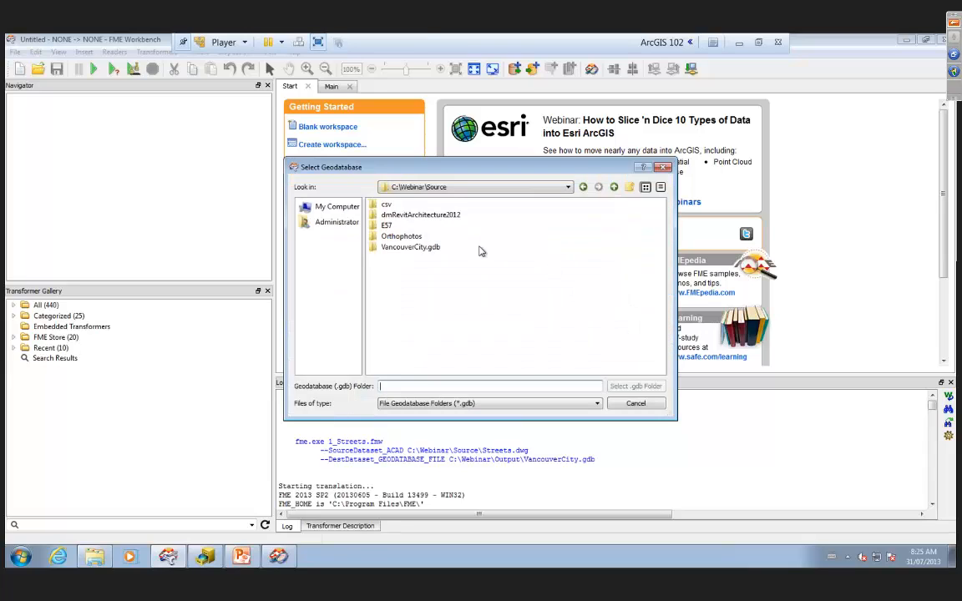
pyautogui.click(422, 248)
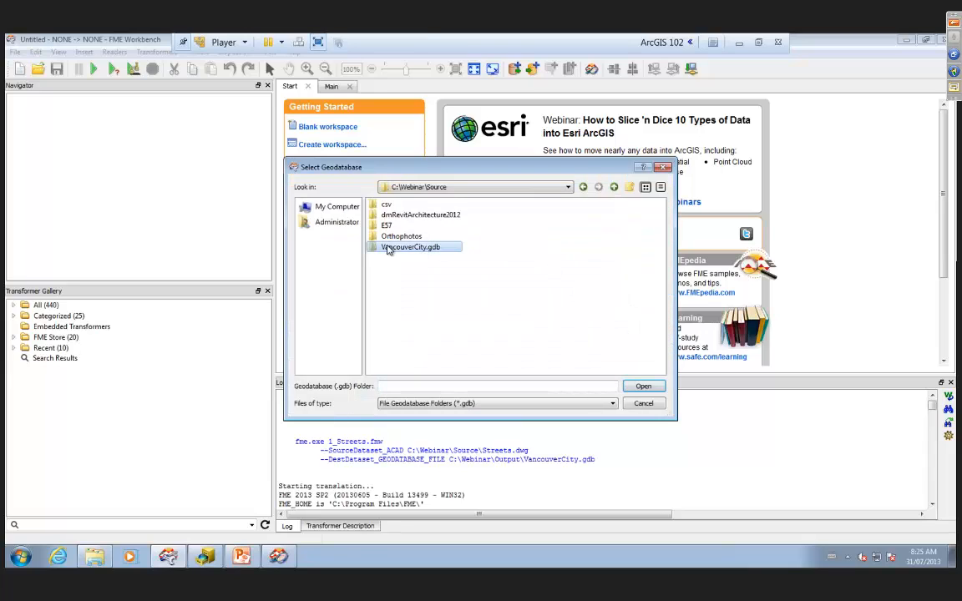
pyautogui.click(613, 187)
pyautogui.doubleClick(396, 215)
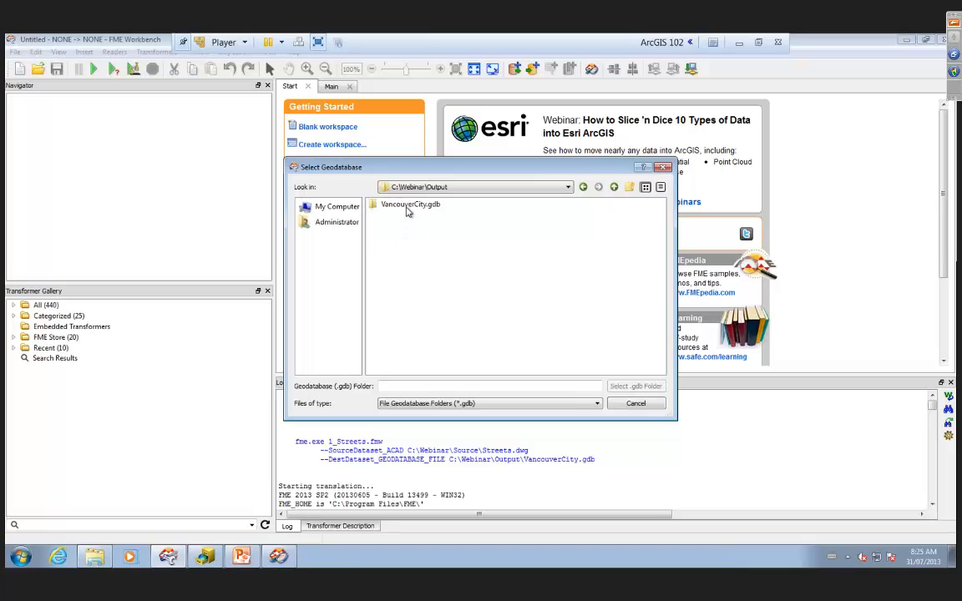
pyautogui.doubleClick(407, 207)
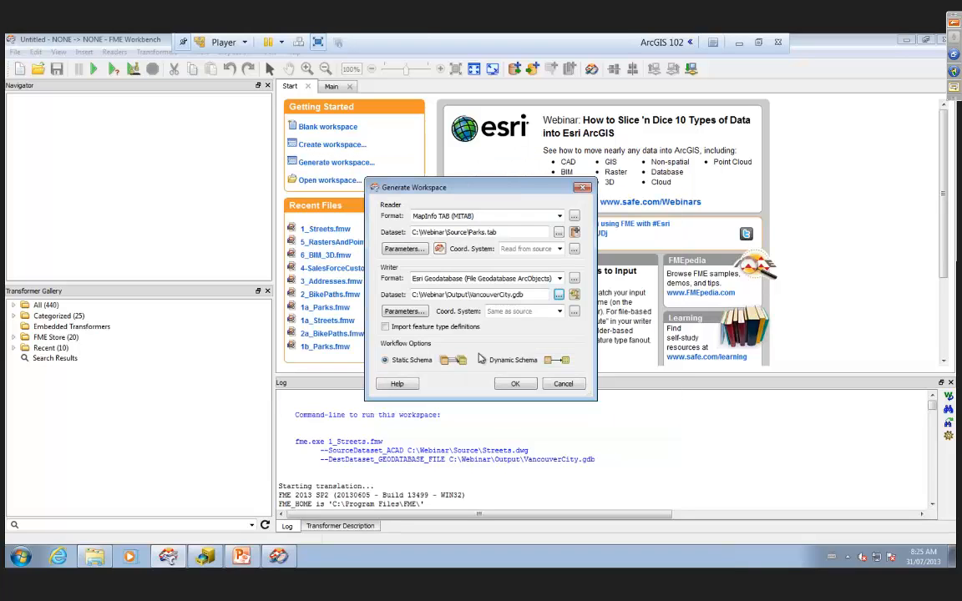
pyautogui.click(385, 328)
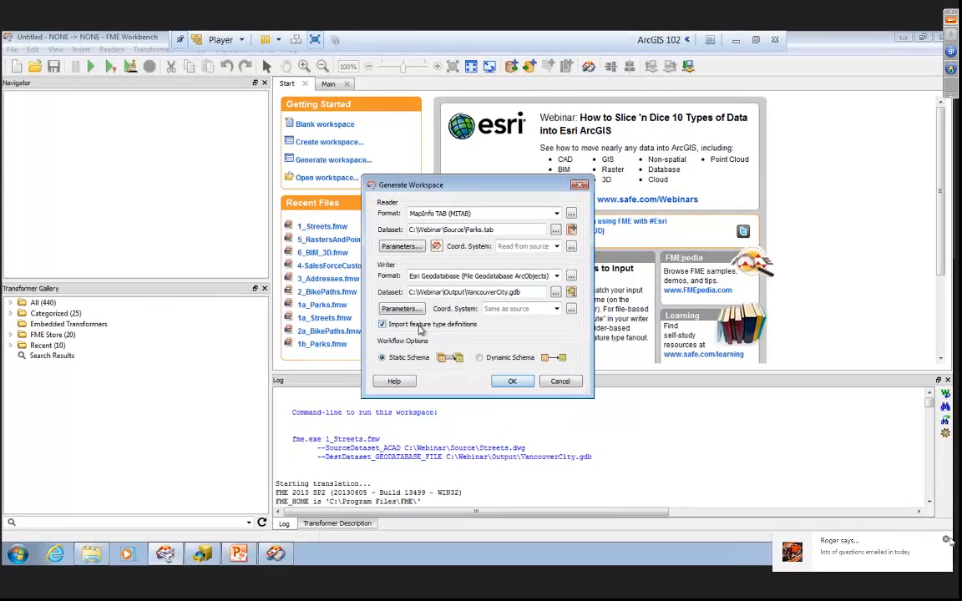
pyautogui.click(516, 383)
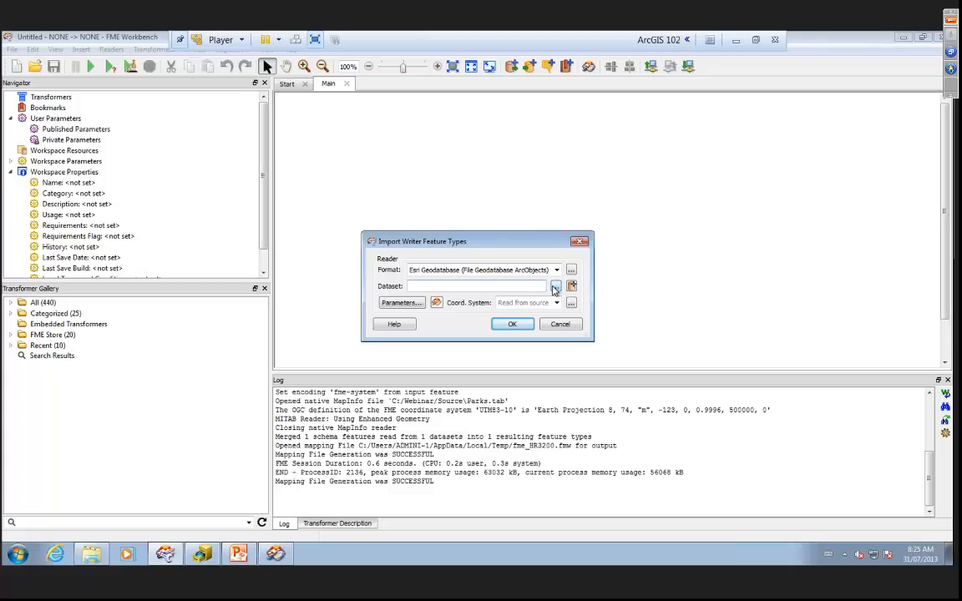
# Import only the Parks feature type definition from C:\Webinar\Output\VancouverCity.gdb into the writer
pyautogui.click(557, 287)
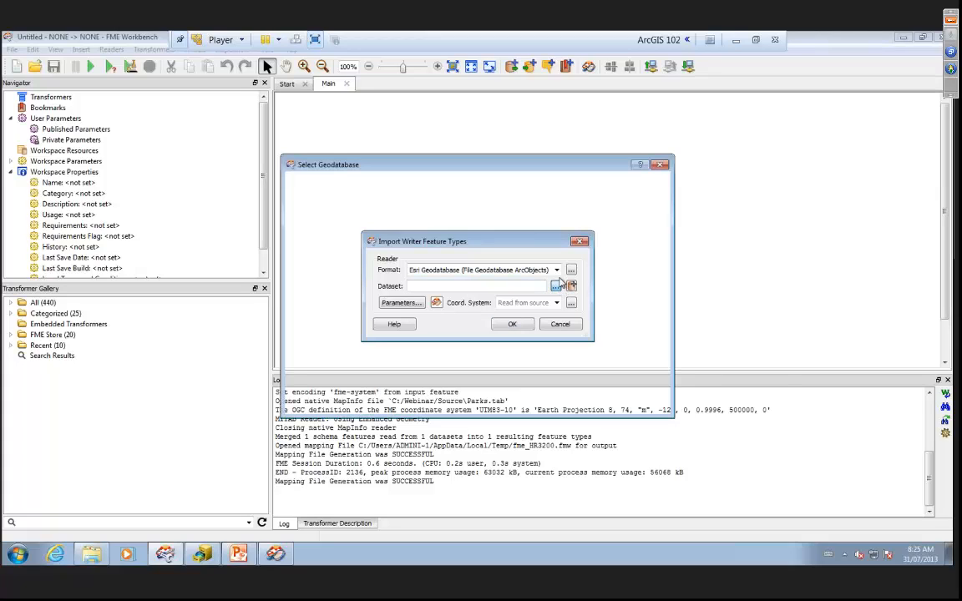
pyautogui.click(405, 202)
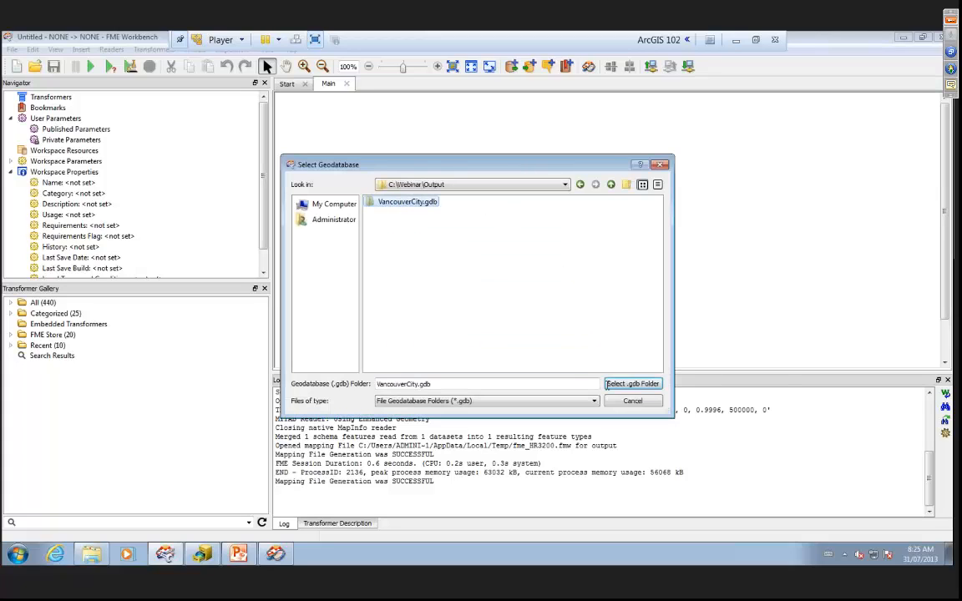
pyautogui.click(632, 385)
pyautogui.click(394, 301)
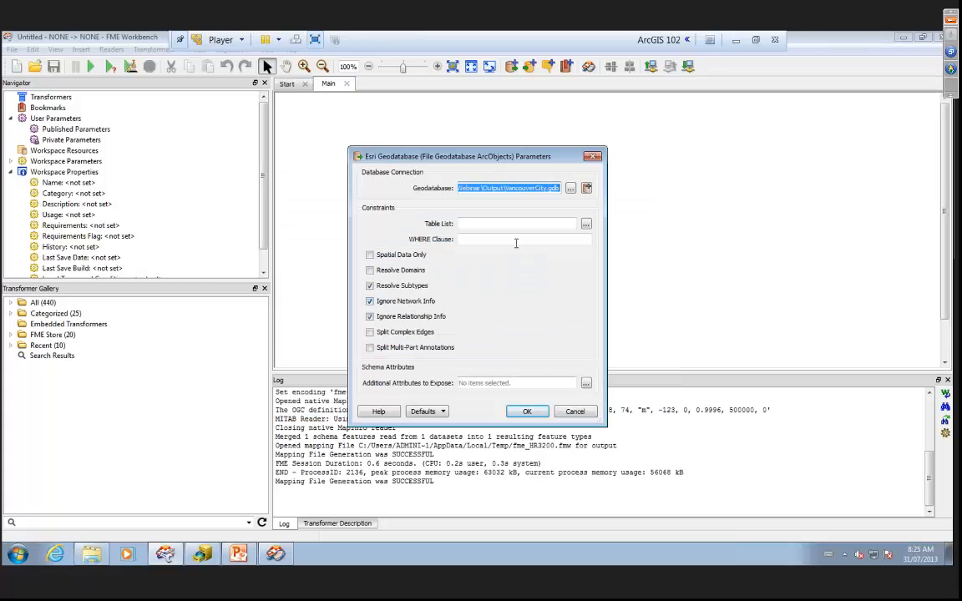
pyautogui.click(586, 224)
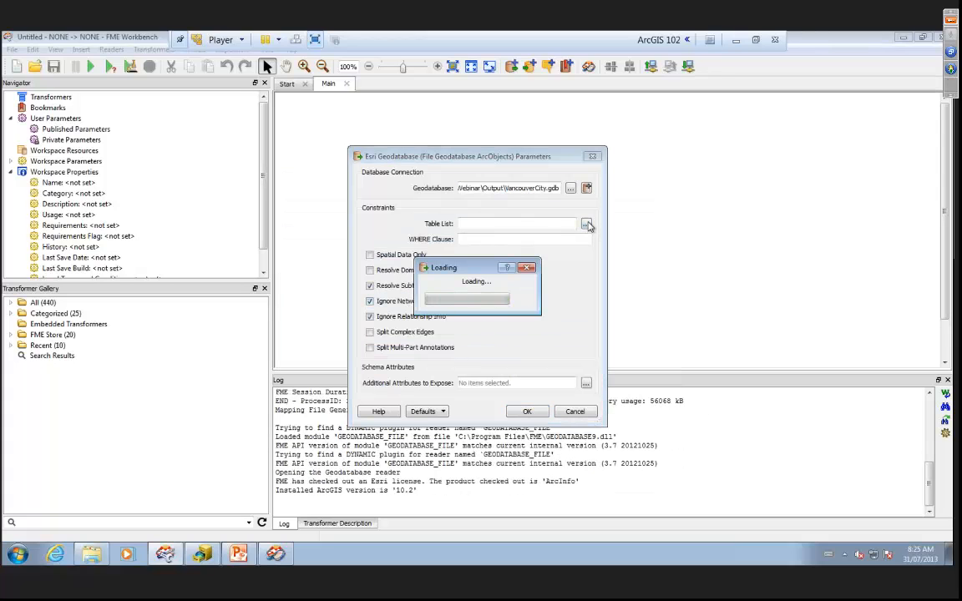
pyautogui.click(399, 224)
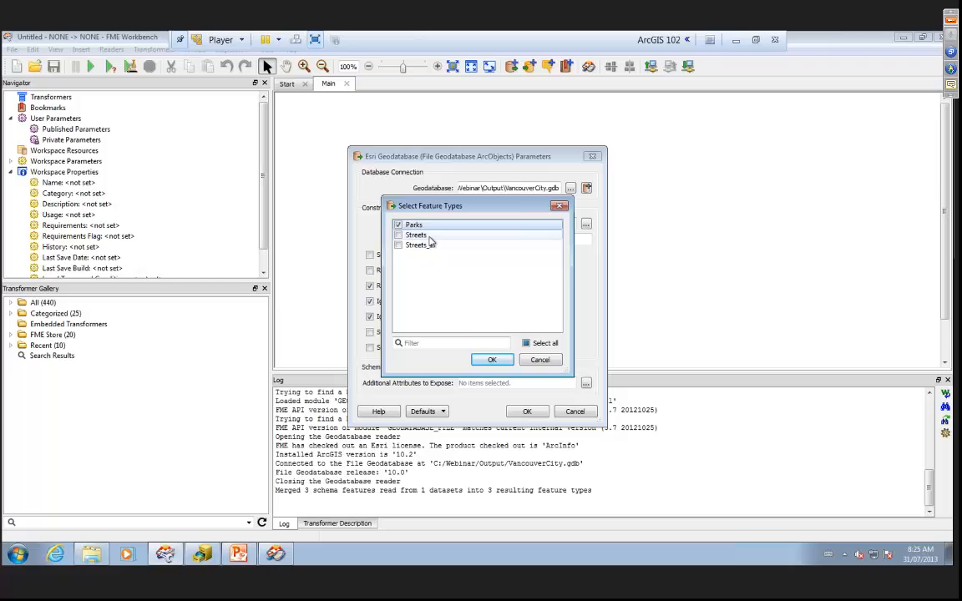
pyautogui.click(491, 359)
pyautogui.click(528, 411)
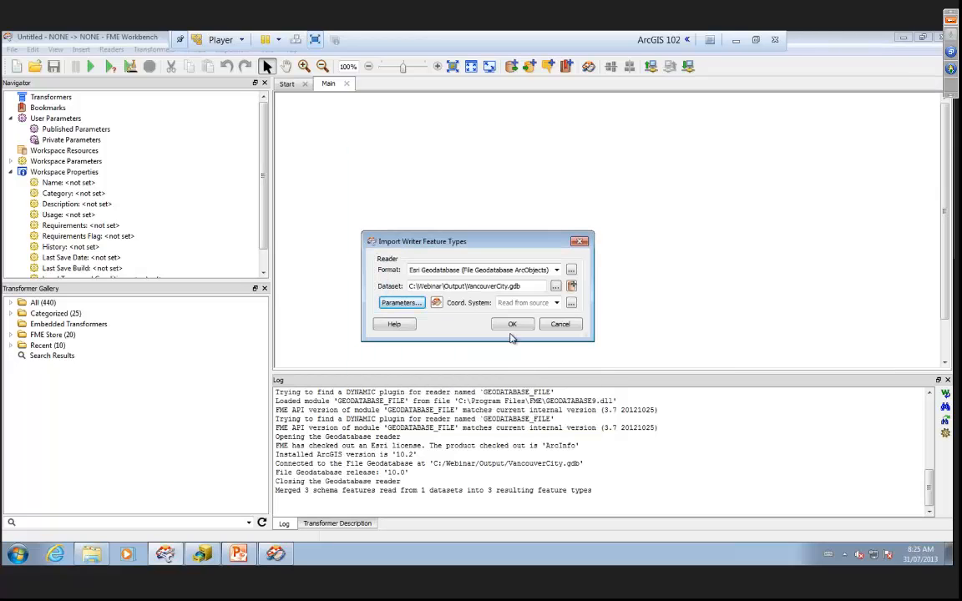
pyautogui.click(512, 325)
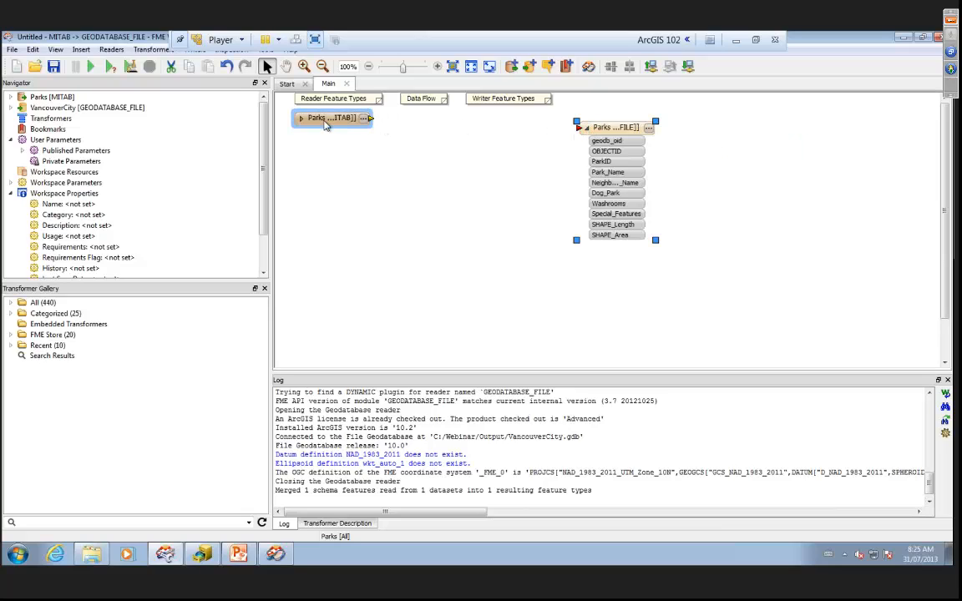
# Expand the MapInfo Parks reader's attributes and connect the reader to the geodatabase Parks writer feature type
pyautogui.click(303, 120)
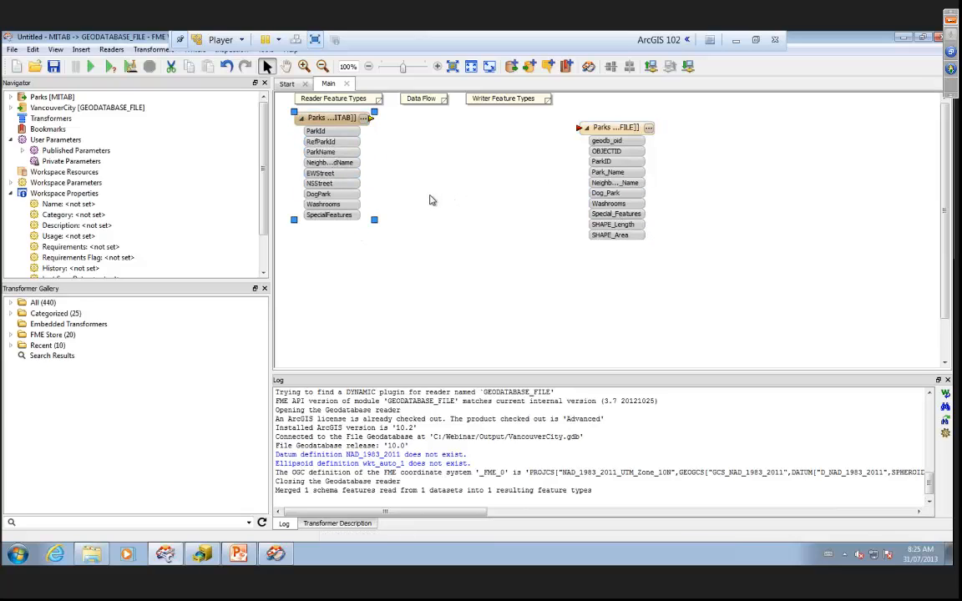
pyautogui.moveTo(374, 120); pyautogui.dragTo(691, 124)
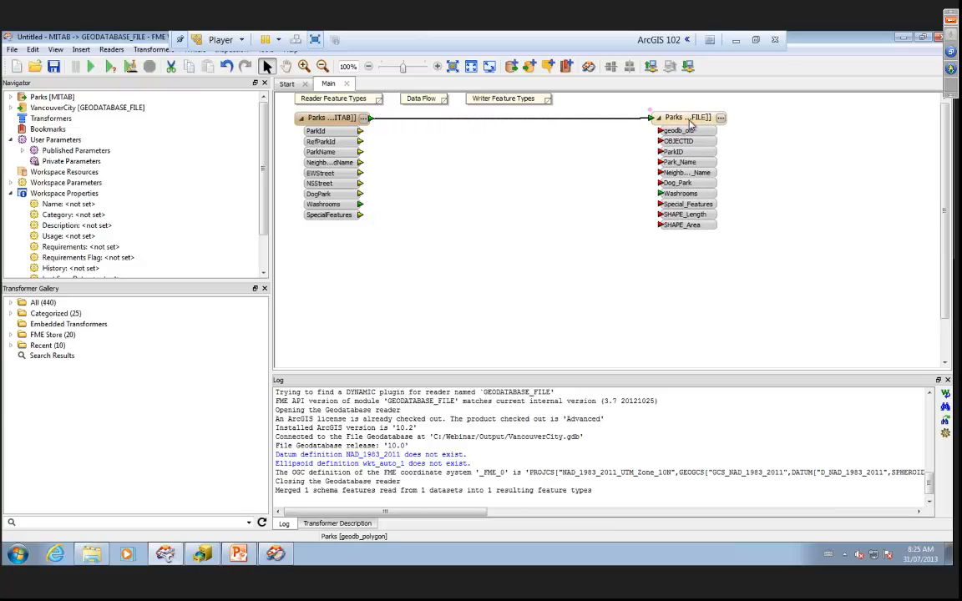
pyautogui.click(487, 227)
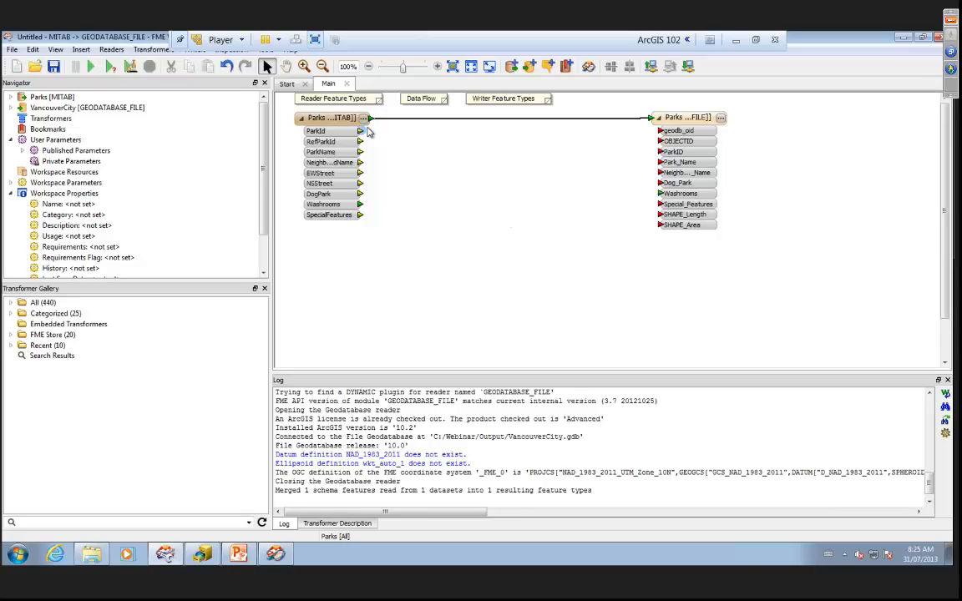
# Map ParkId to ParkID and ParkName to Park_Name, and auto-connect the remaining matching attributes between reader and writer
pyautogui.moveTo(360, 131); pyautogui.dragTo(660, 151)
pyautogui.moveTo(360, 152); pyautogui.dragTo(660, 162)
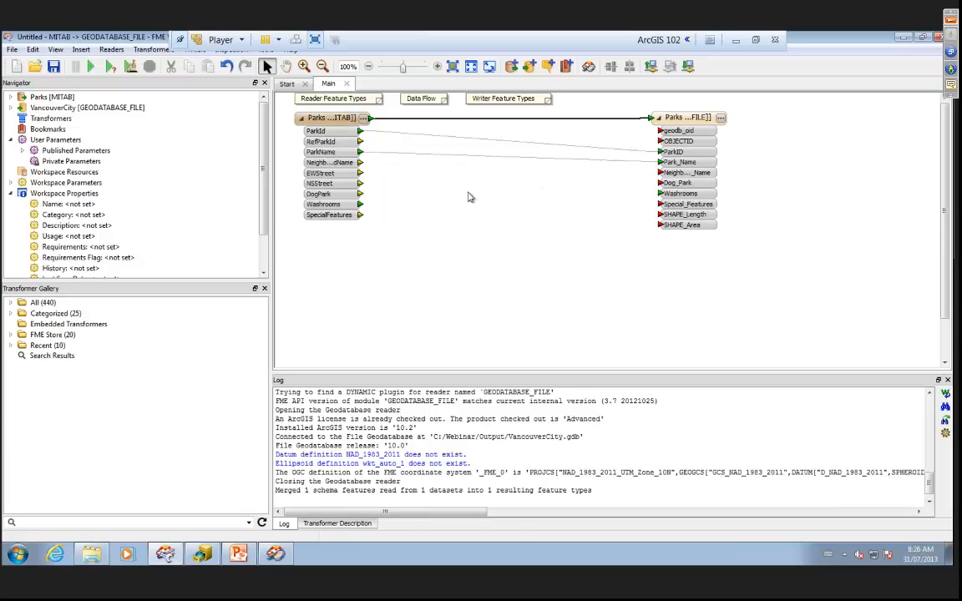
pyautogui.rightClick(490, 120)
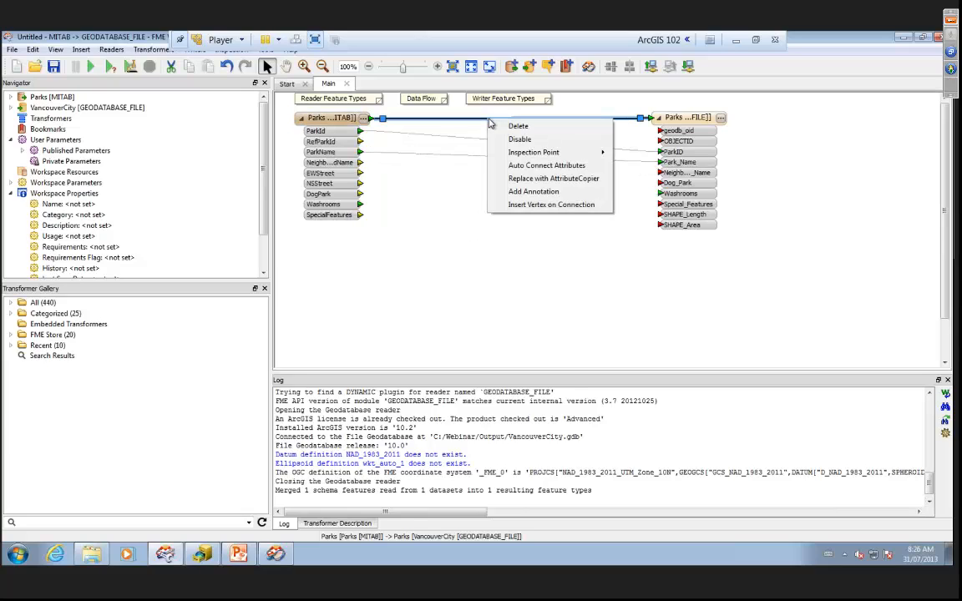
pyautogui.click(547, 166)
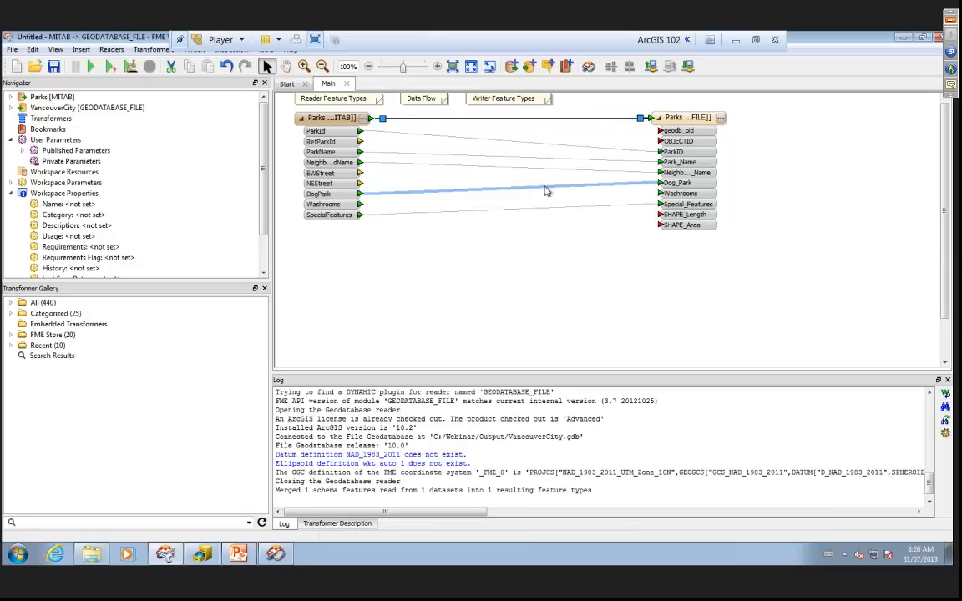
# Remove the geodb_oid, OBJECTID, SHAPE_Length and SHAPE_Area user attributes from the Parks writer feature type
pyautogui.click(720, 119)
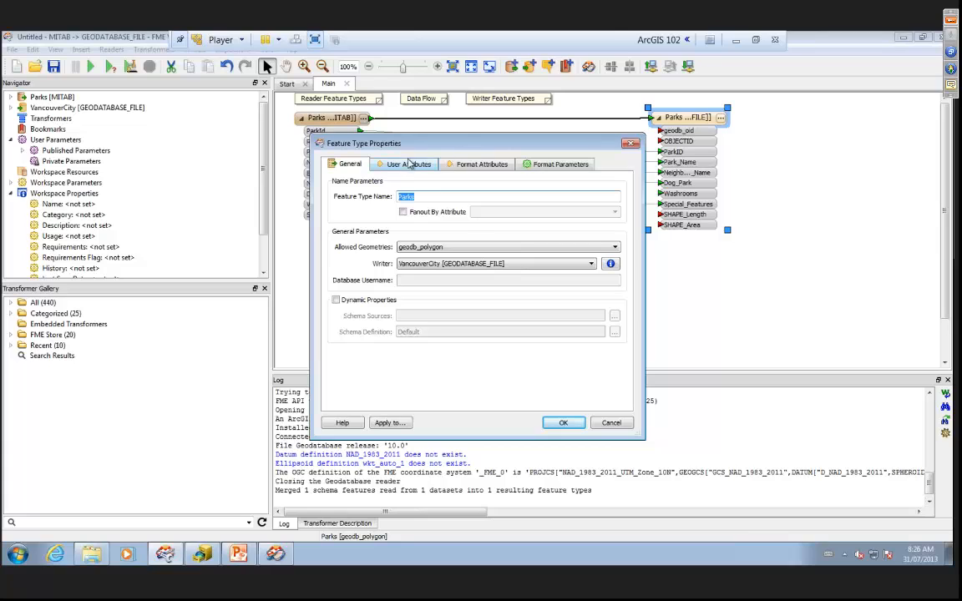
pyautogui.click(408, 163)
pyautogui.click(353, 393)
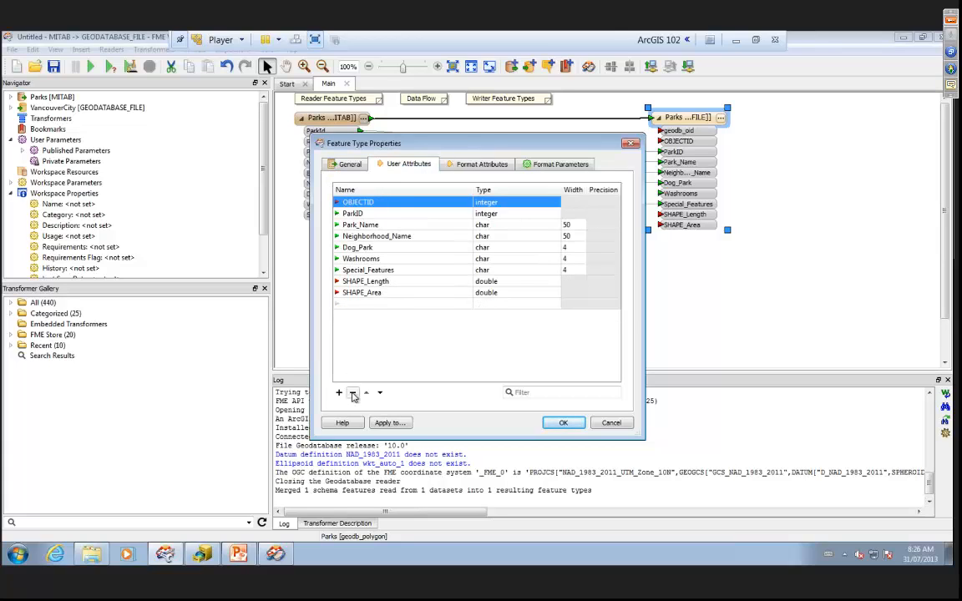
pyautogui.click(353, 393)
pyautogui.click(355, 270)
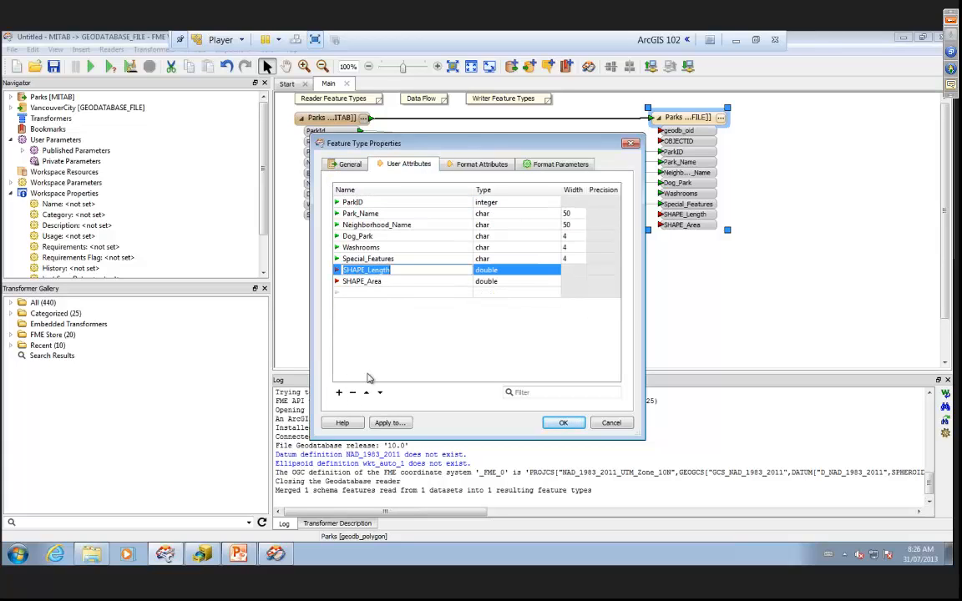
pyautogui.click(352, 393)
pyautogui.click(353, 393)
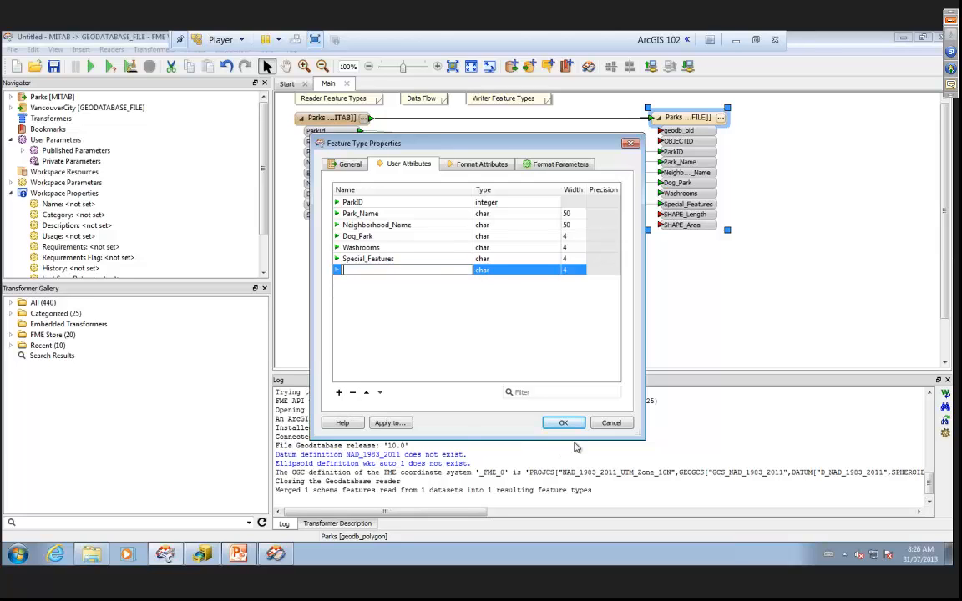
pyautogui.click(565, 423)
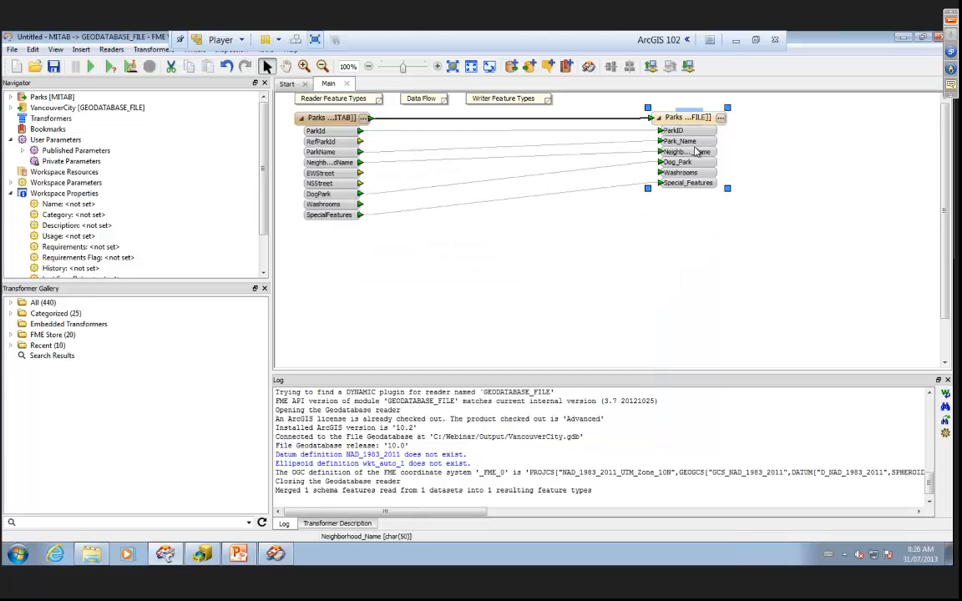
# Replace the attribute connections with an AttributeCopier, check its source and target attribute pairs, and place it near the Parks writer
pyautogui.click(509, 120)
pyautogui.rightClick(508, 121)
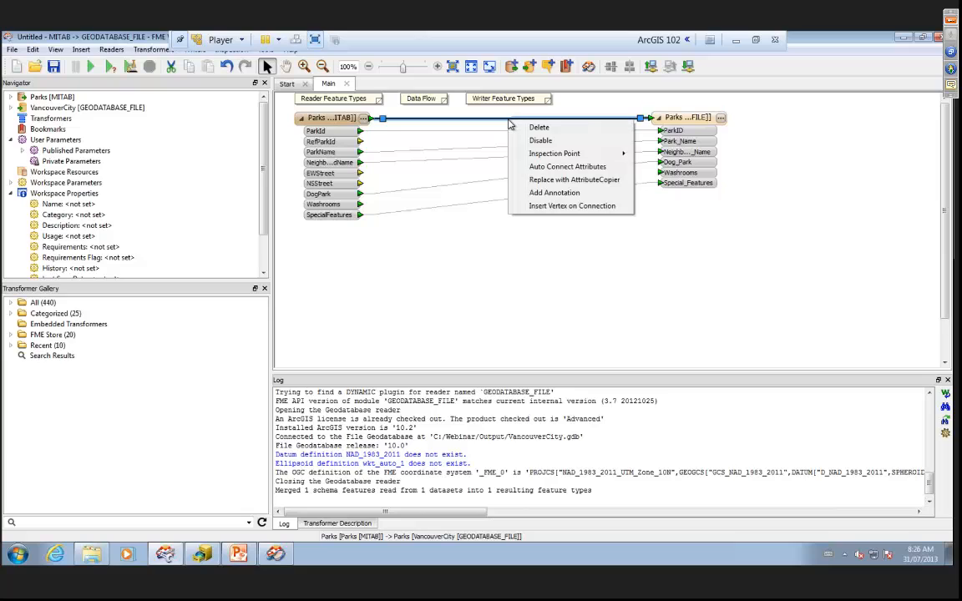
pyautogui.click(570, 180)
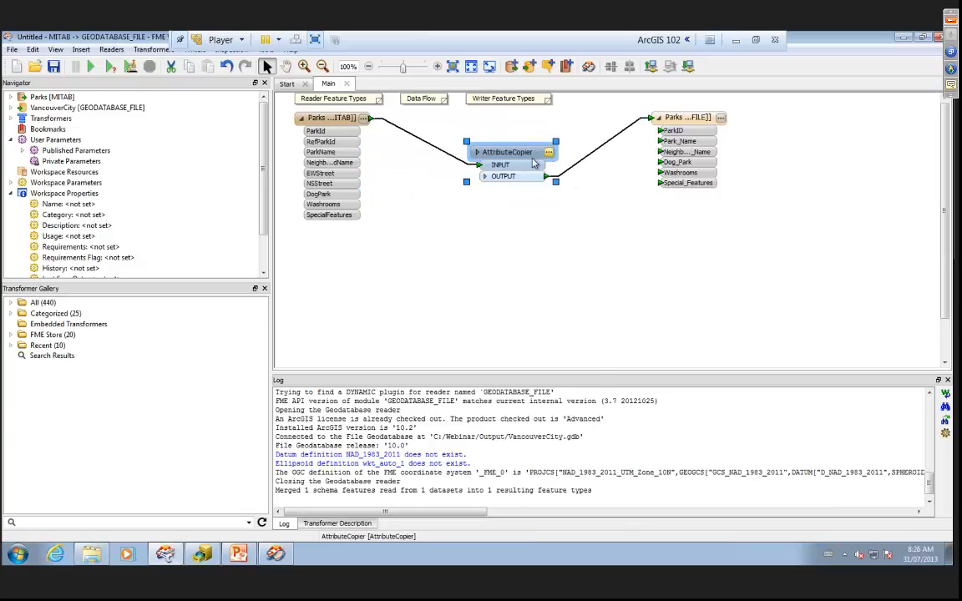
pyautogui.doubleClick(497, 152)
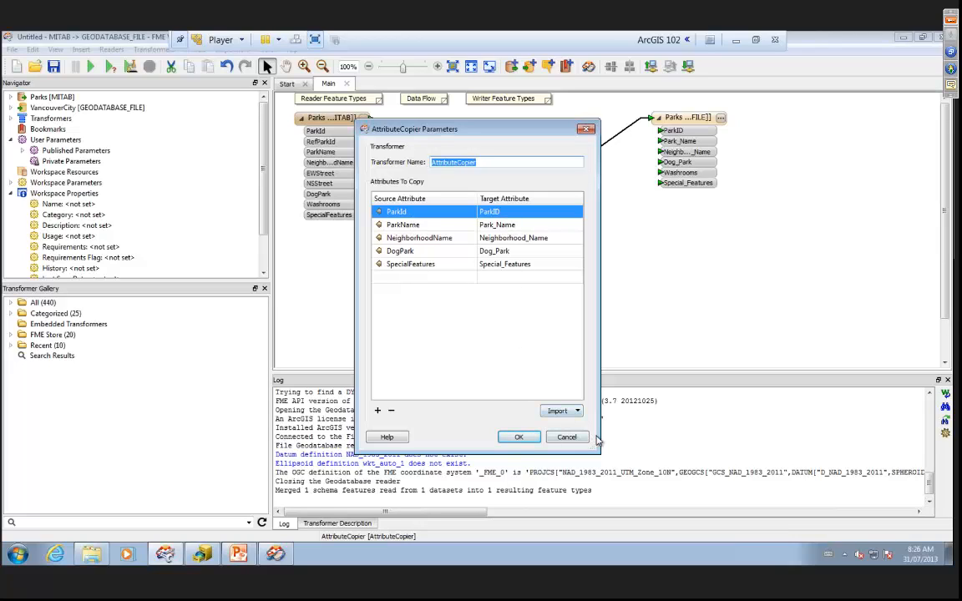
pyautogui.click(518, 440)
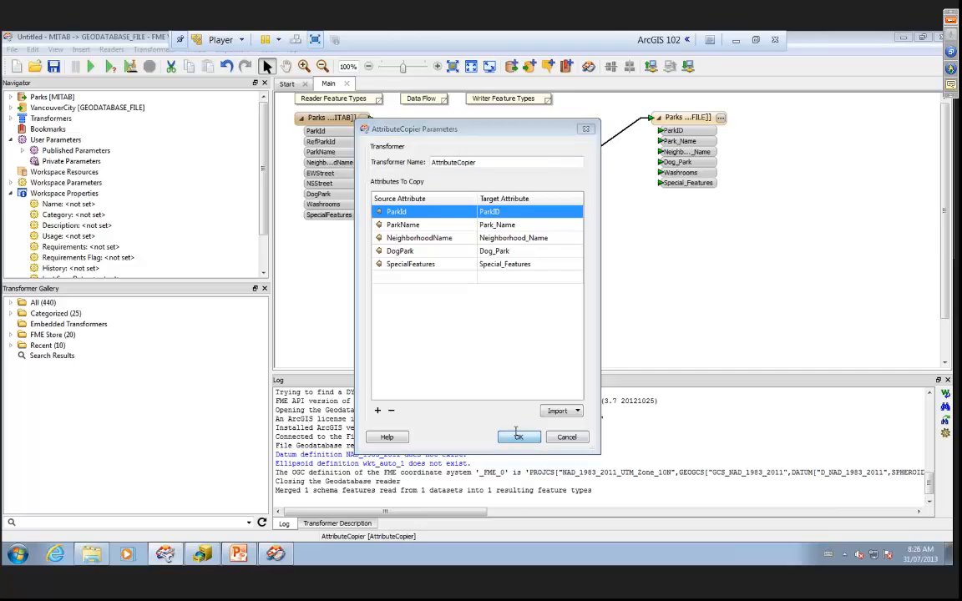
pyautogui.moveTo(525, 157); pyautogui.dragTo(572, 128)
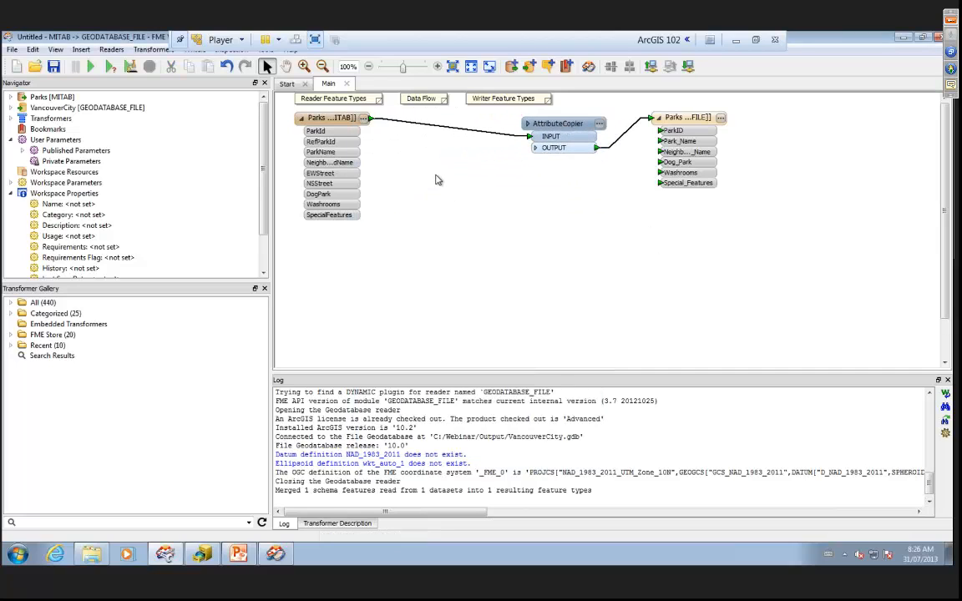
# Add a Tester transformer between the Parks reader and the AttributeCopier, using its PASSED output port
pyautogui.write('tester')
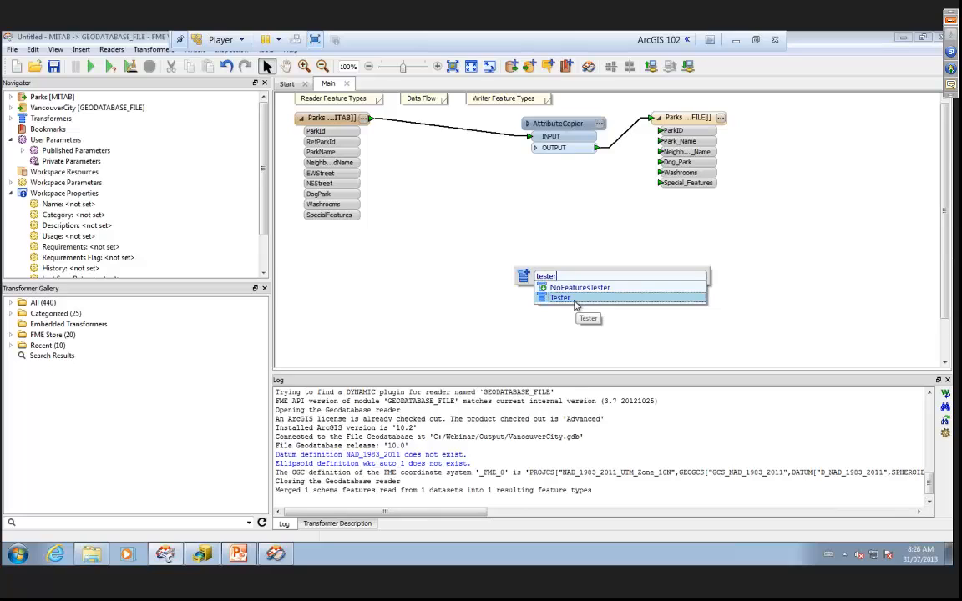
pyautogui.doubleClick(576, 301)
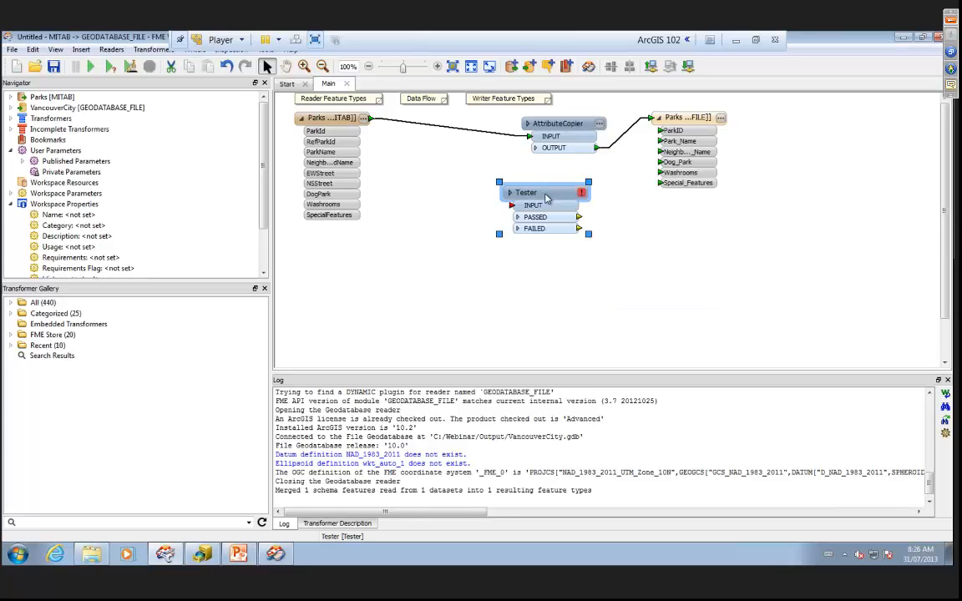
pyautogui.moveTo(541, 196); pyautogui.dragTo(452, 135)
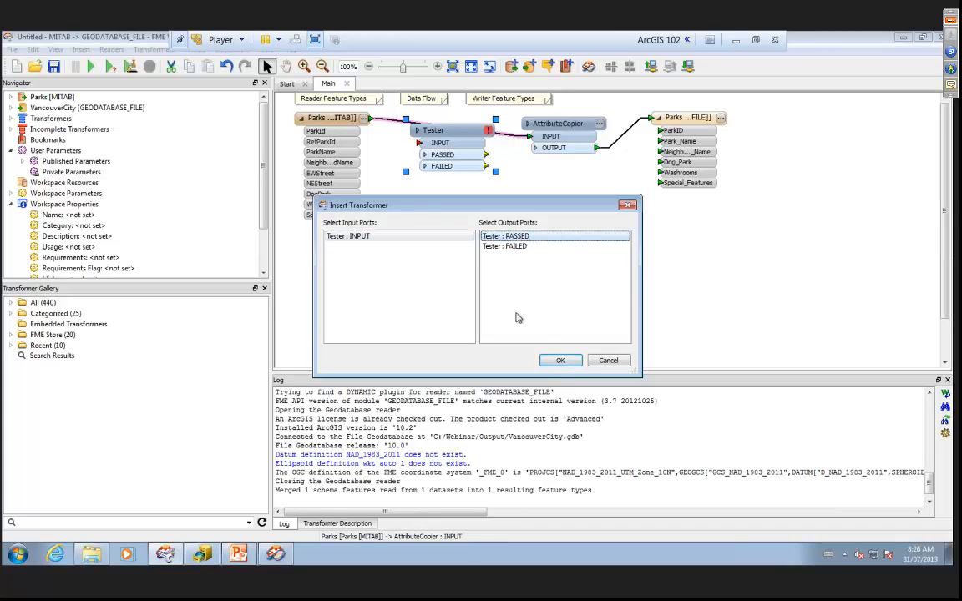
pyautogui.click(551, 360)
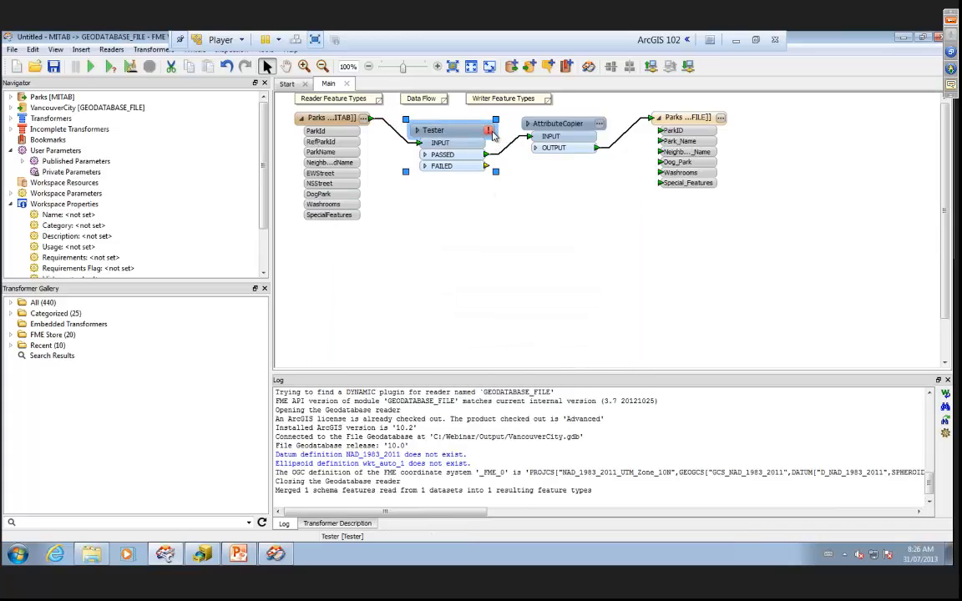
# Configure the Tester with a negated Attribute Is Null clause on ParkName so only named parks pass
pyautogui.click(490, 133)
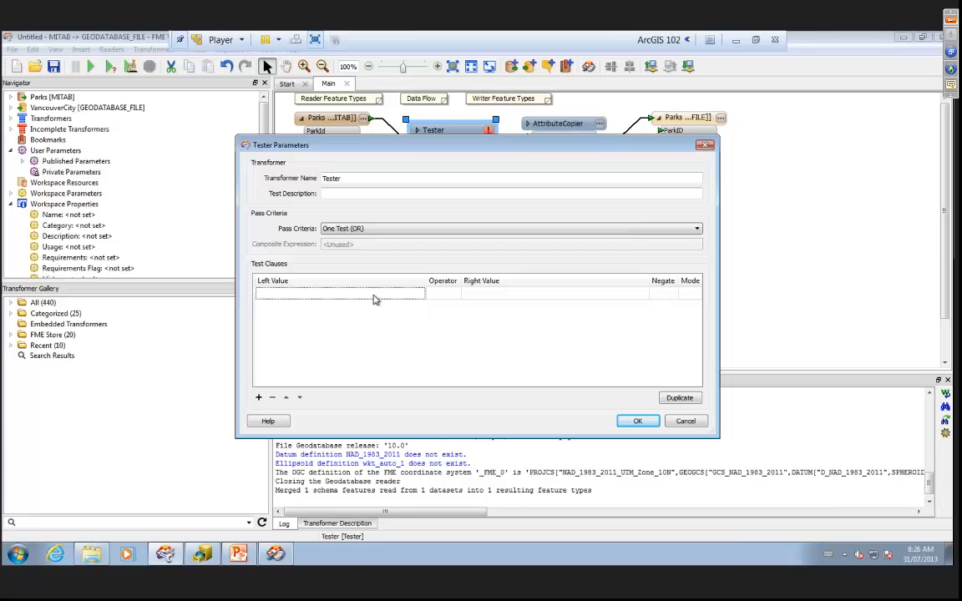
pyautogui.click(420, 294)
pyautogui.moveTo(462, 309)
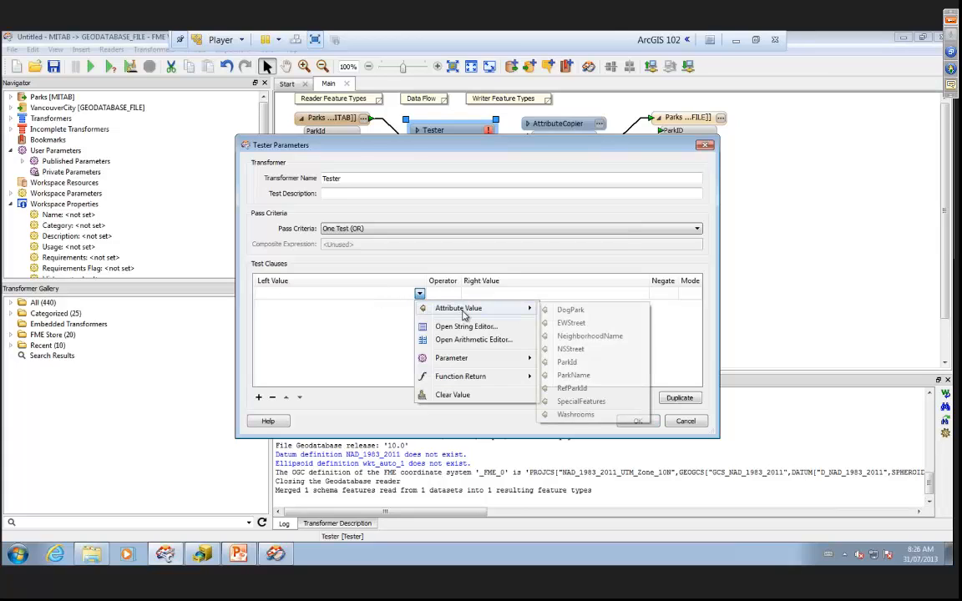
pyautogui.click(580, 376)
pyautogui.click(447, 296)
pyautogui.click(452, 295)
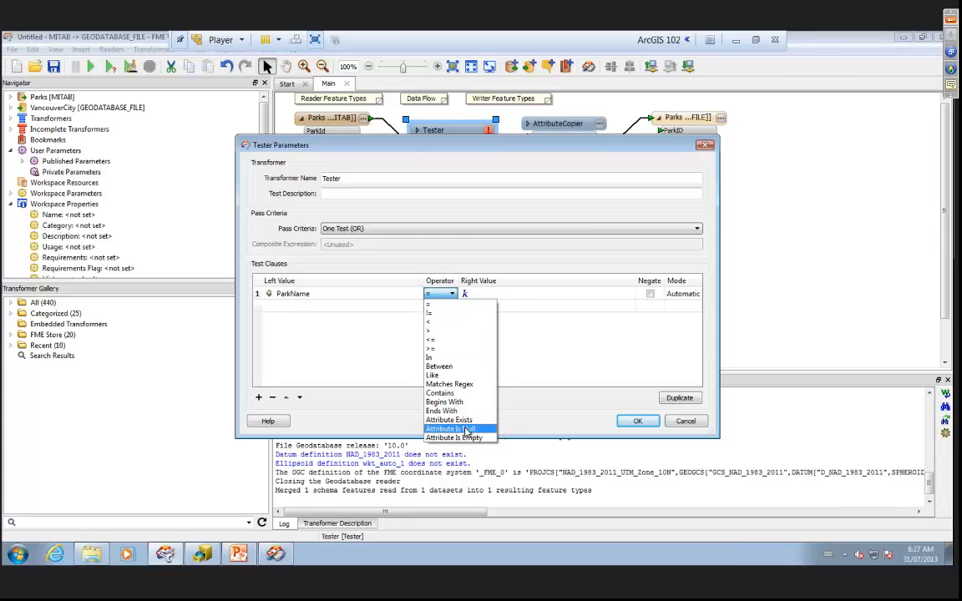
pyautogui.click(466, 429)
pyautogui.click(649, 294)
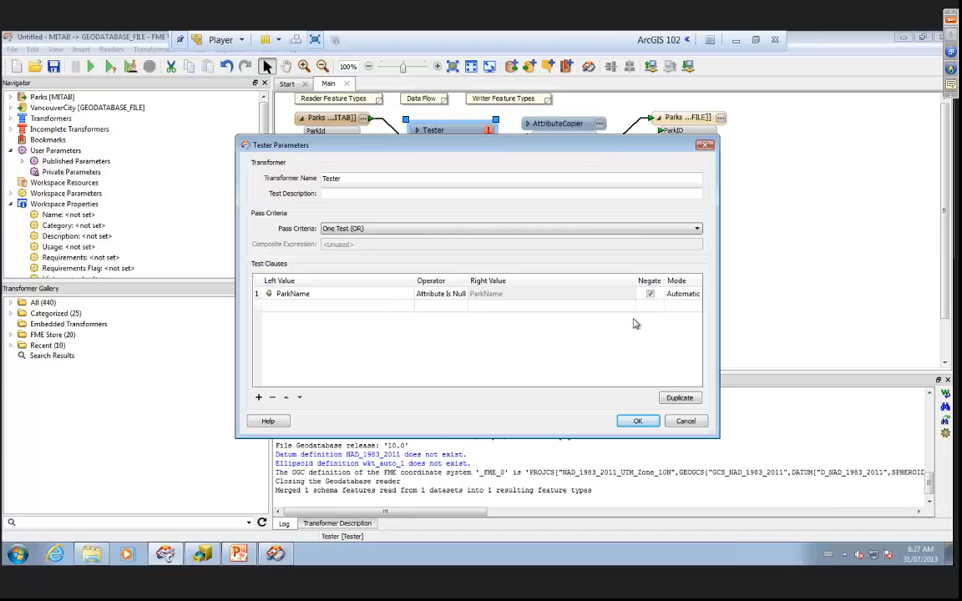
pyautogui.click(637, 421)
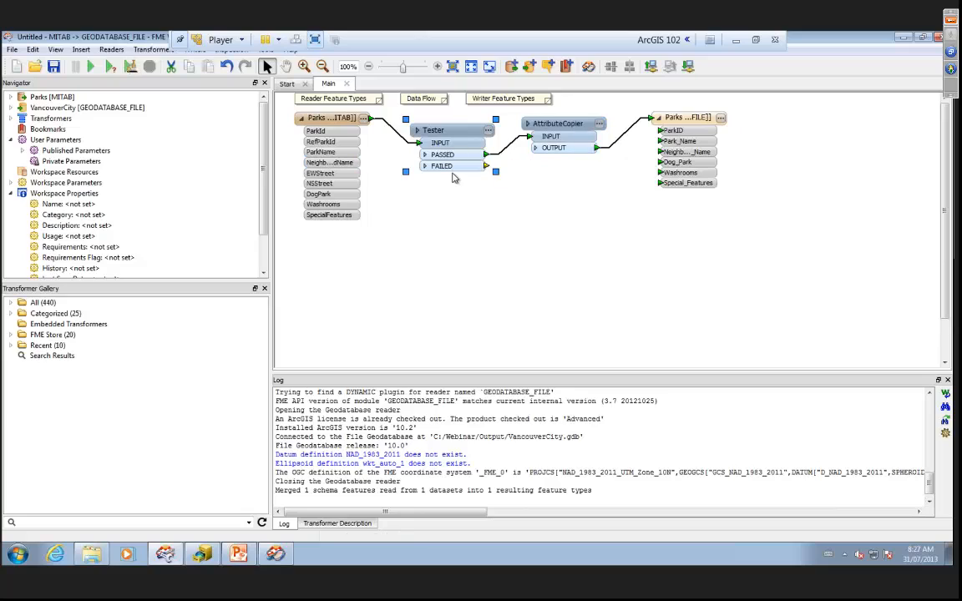
pyautogui.click(511, 210)
pyautogui.write('attribu')
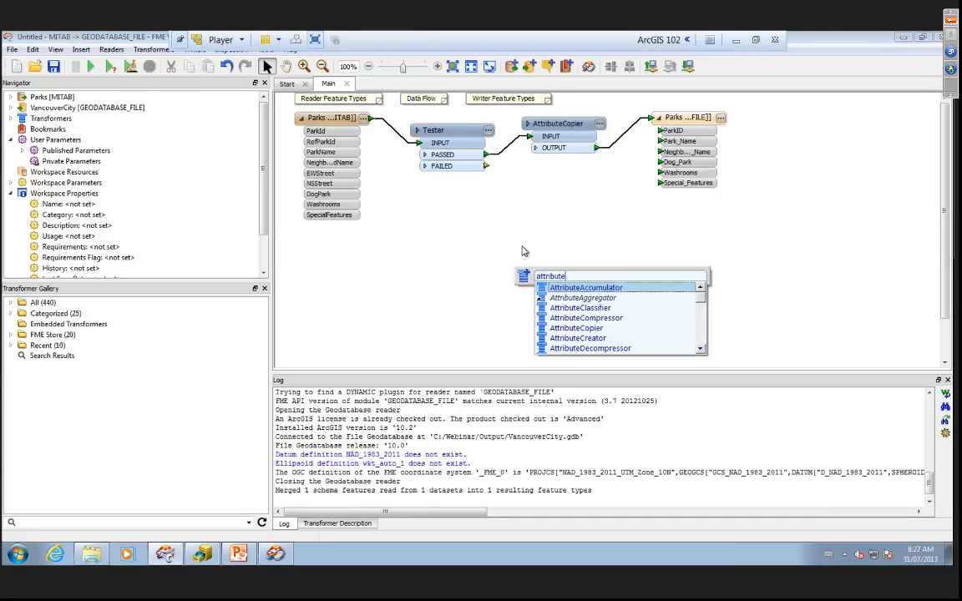
pyautogui.write('te')
pyautogui.press('Escape')
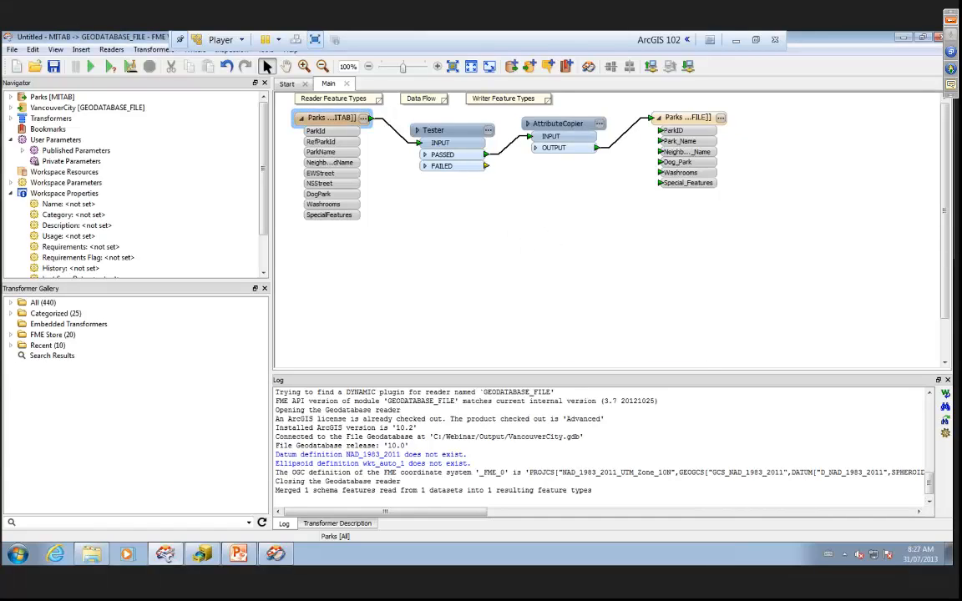
# Run the translation, then refresh VancouverCity.gdb in ArcCatalog and expand its Engineering feature dataset
pyautogui.click(93, 68)
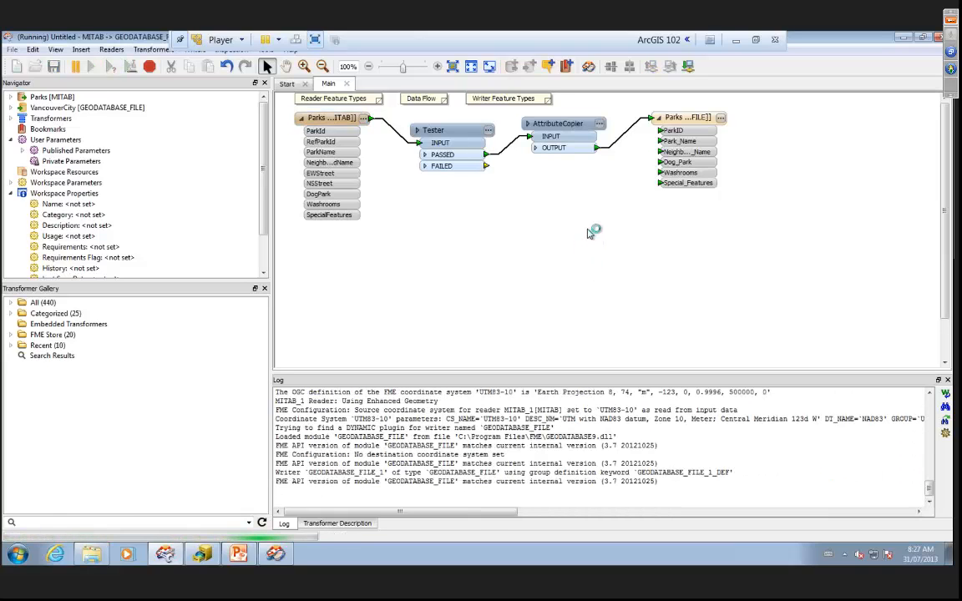
pyautogui.click(201, 553)
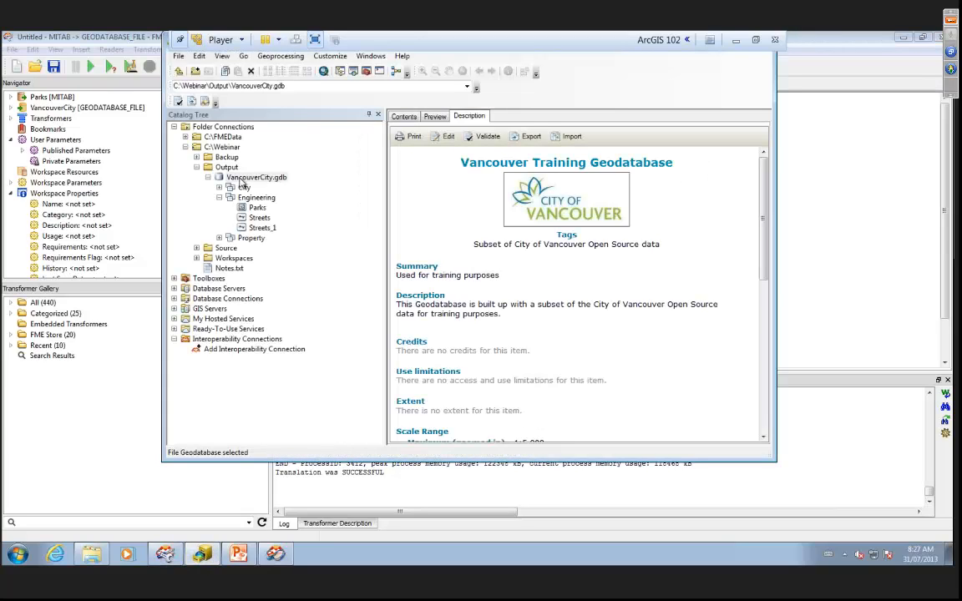
pyautogui.rightClick(242, 184)
pyautogui.click(255, 217)
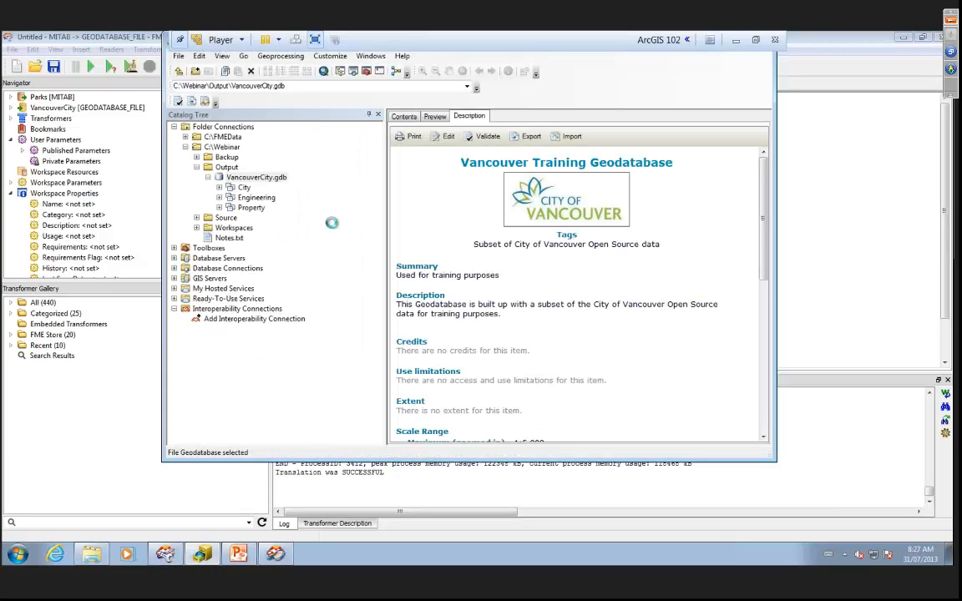
pyautogui.click(218, 197)
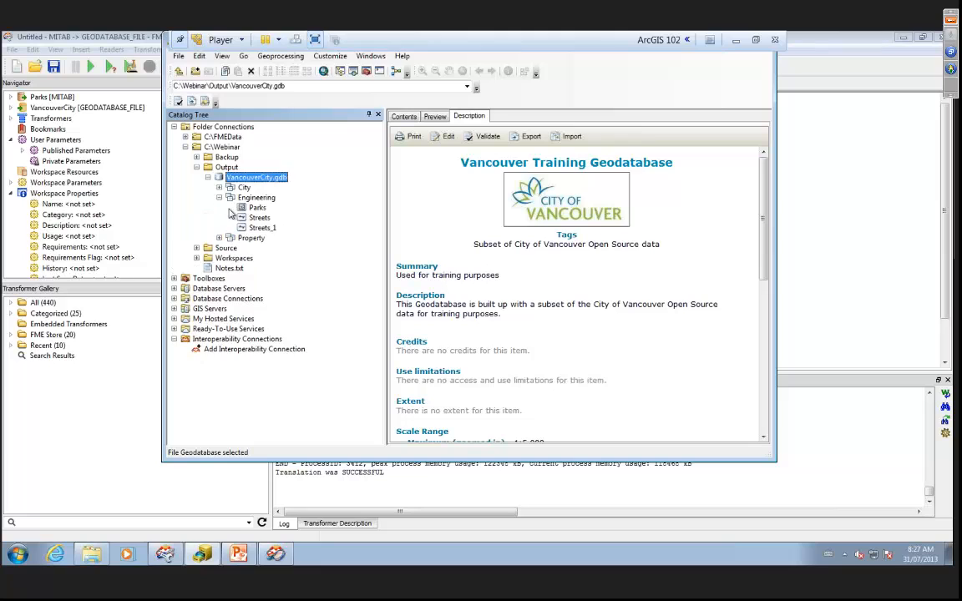
# Preview the Parks feature class as geography and as a table, and check the feature counts in FME Workbench
pyautogui.click(256, 207)
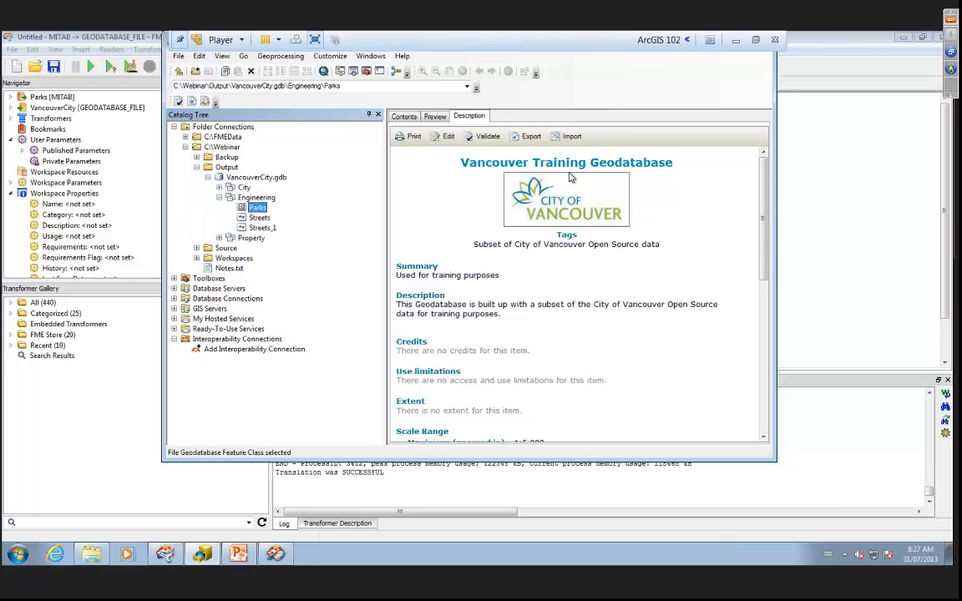
pyautogui.click(436, 116)
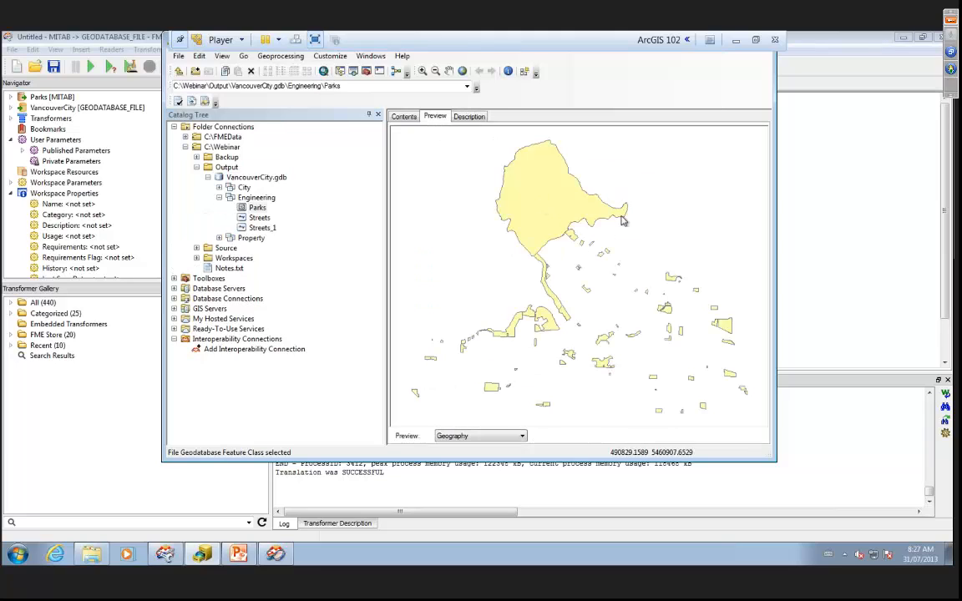
pyautogui.click(502, 437)
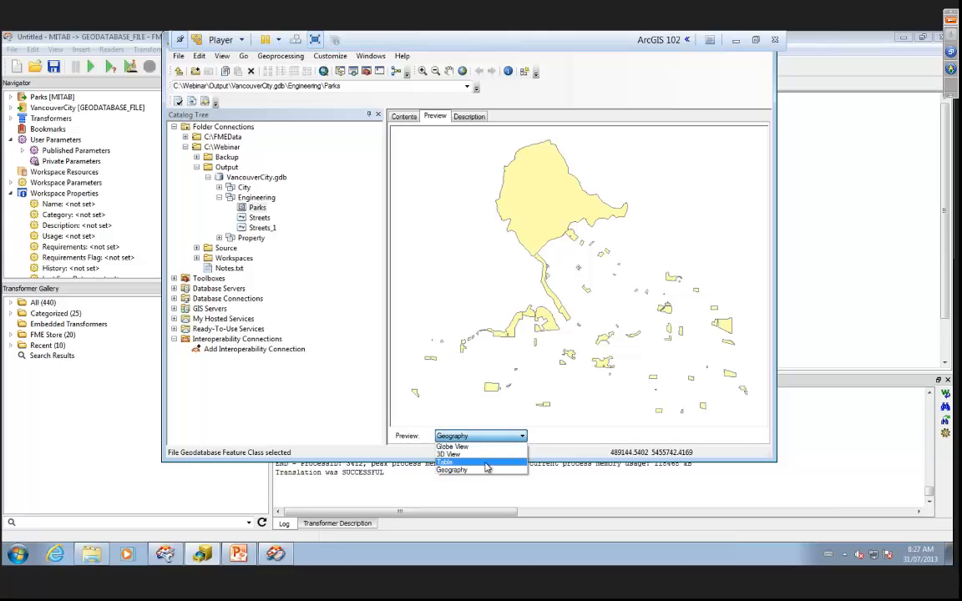
pyautogui.click(485, 463)
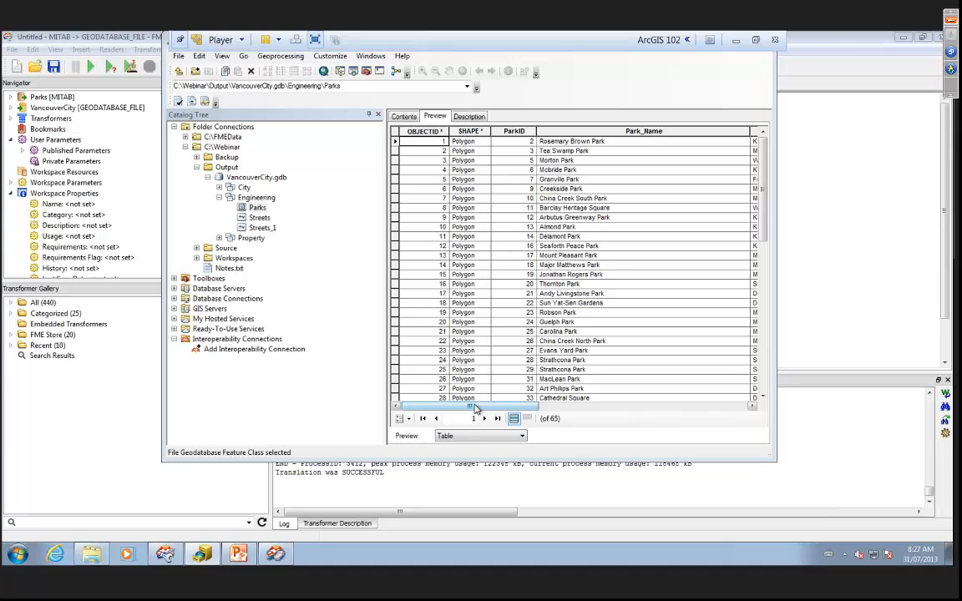
pyautogui.moveTo(475, 408); pyautogui.dragTo(627, 413)
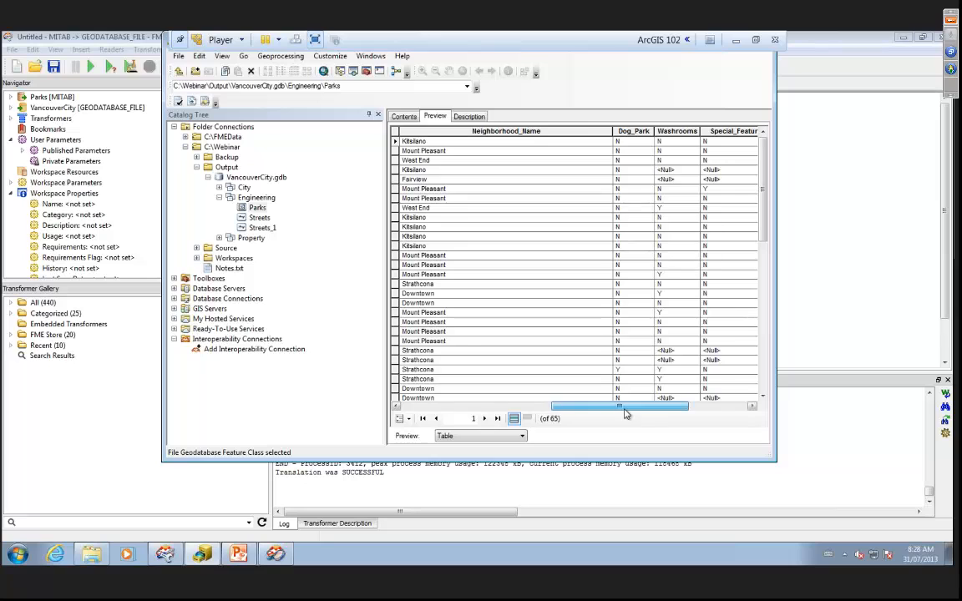
pyautogui.moveTo(627, 414); pyautogui.dragTo(472, 414)
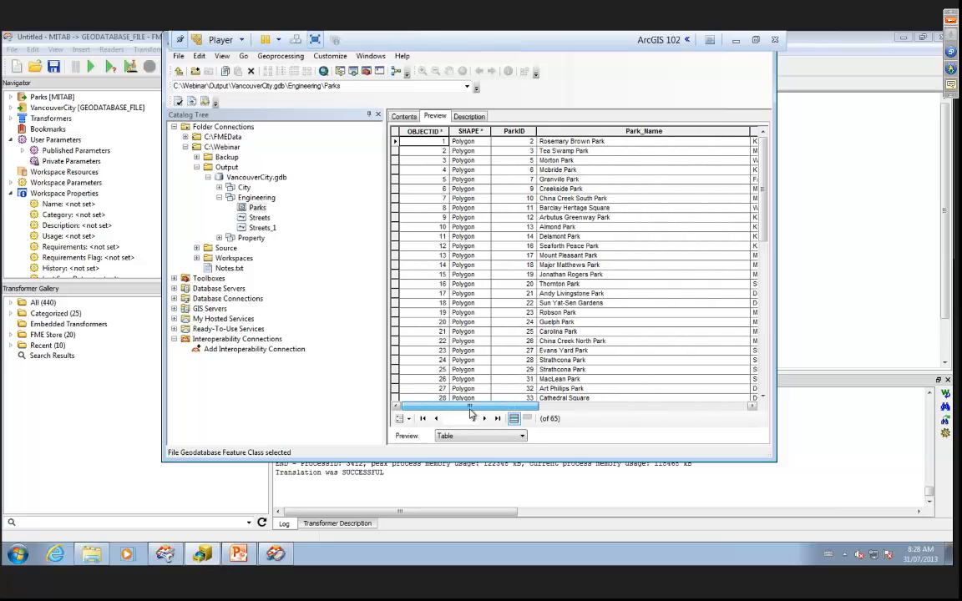
pyautogui.click(48, 465)
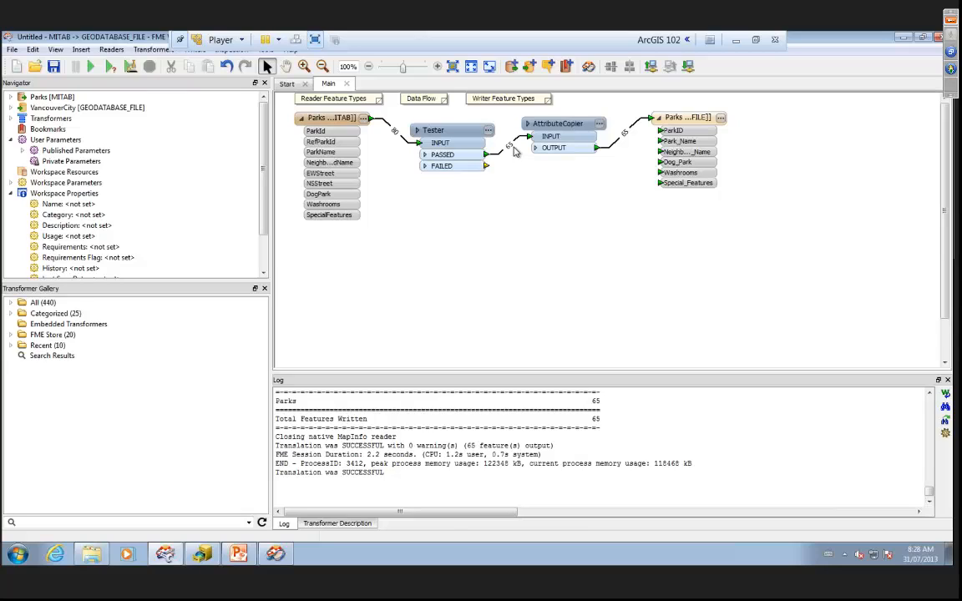
pyautogui.moveTo(515, 148)
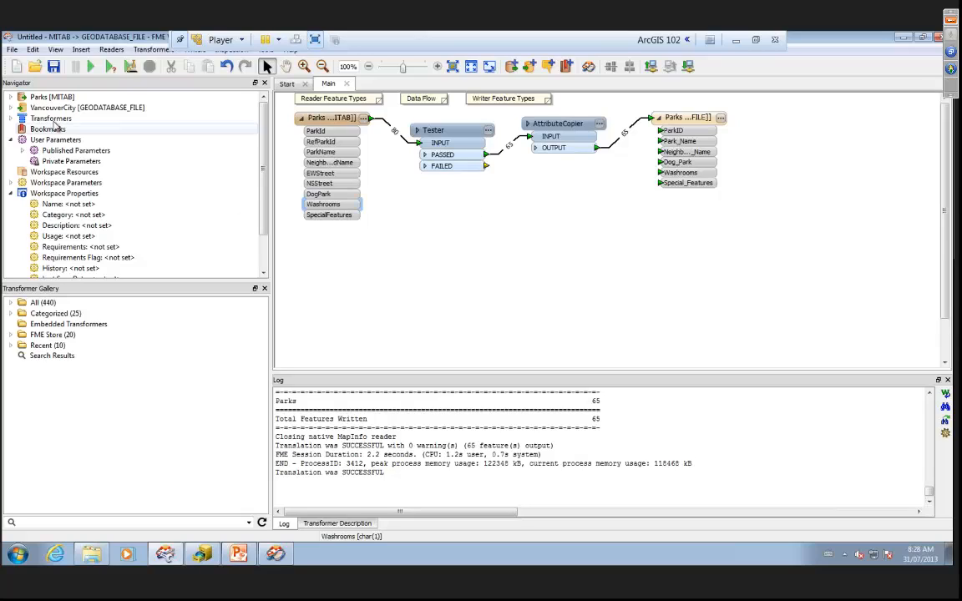
# Open the 2_BikePaths workspace from the Webinar Workspaces folder without saving the current Parks workspace
pyautogui.click(12, 50)
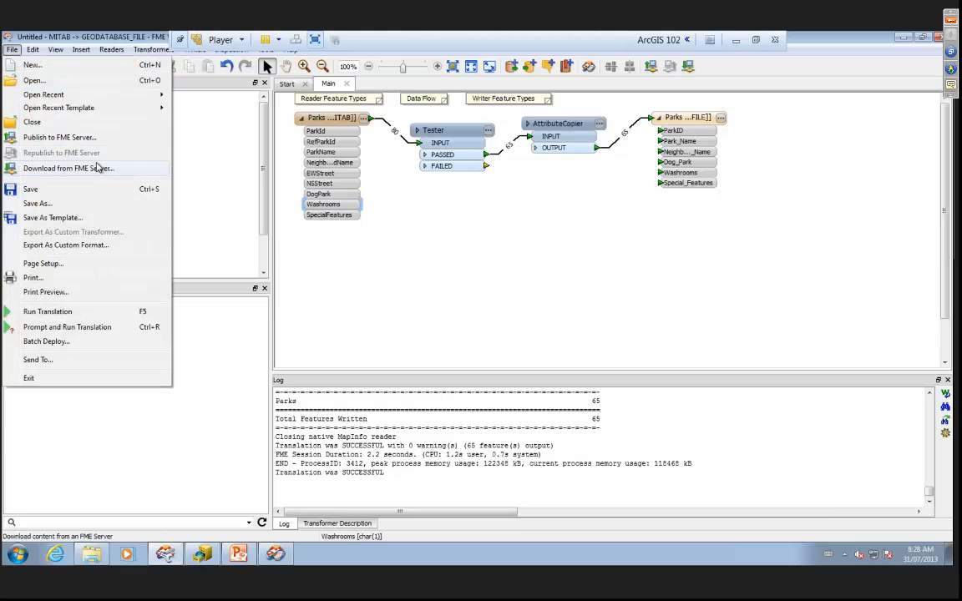
pyautogui.click(73, 83)
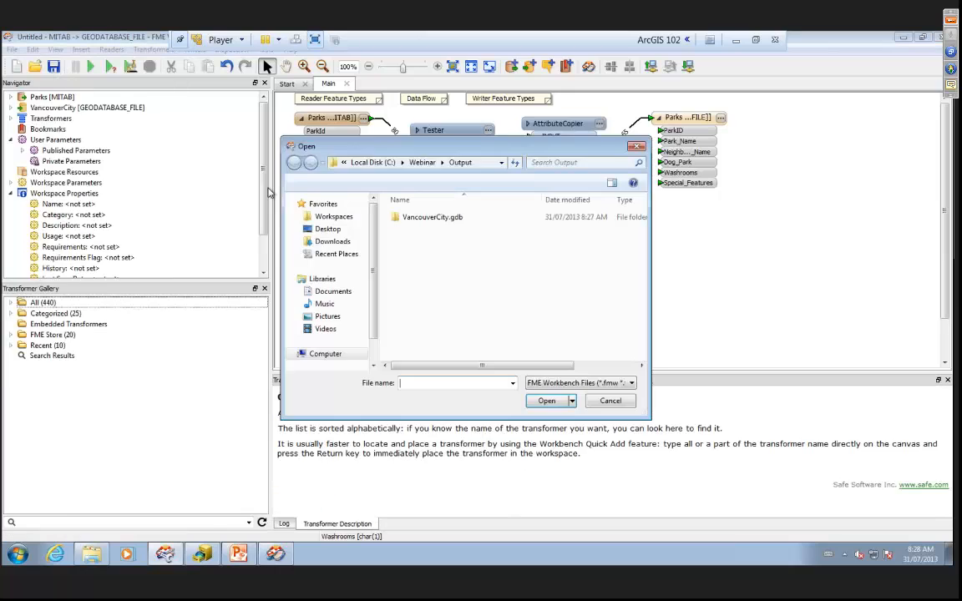
pyautogui.click(363, 162)
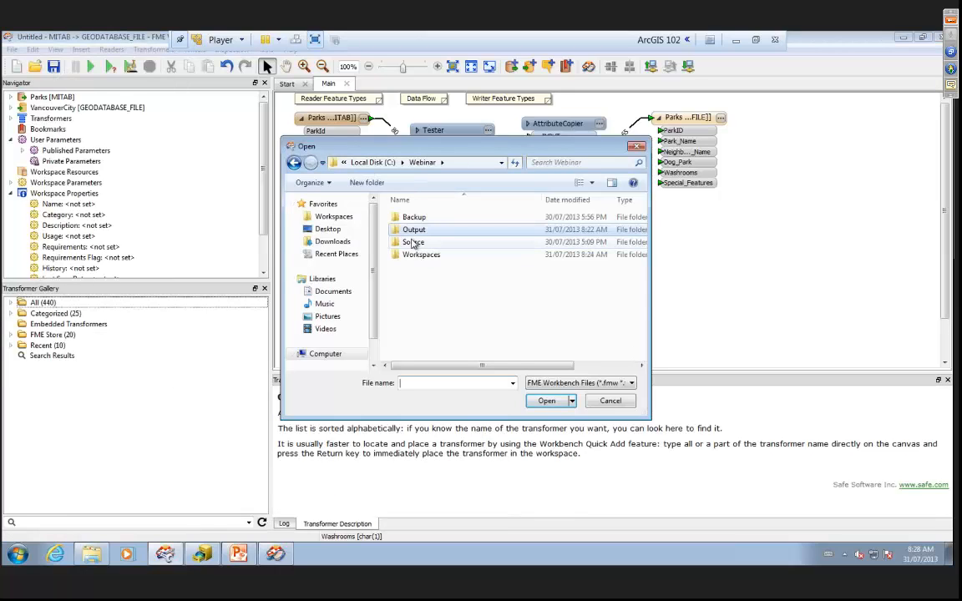
pyautogui.doubleClick(409, 254)
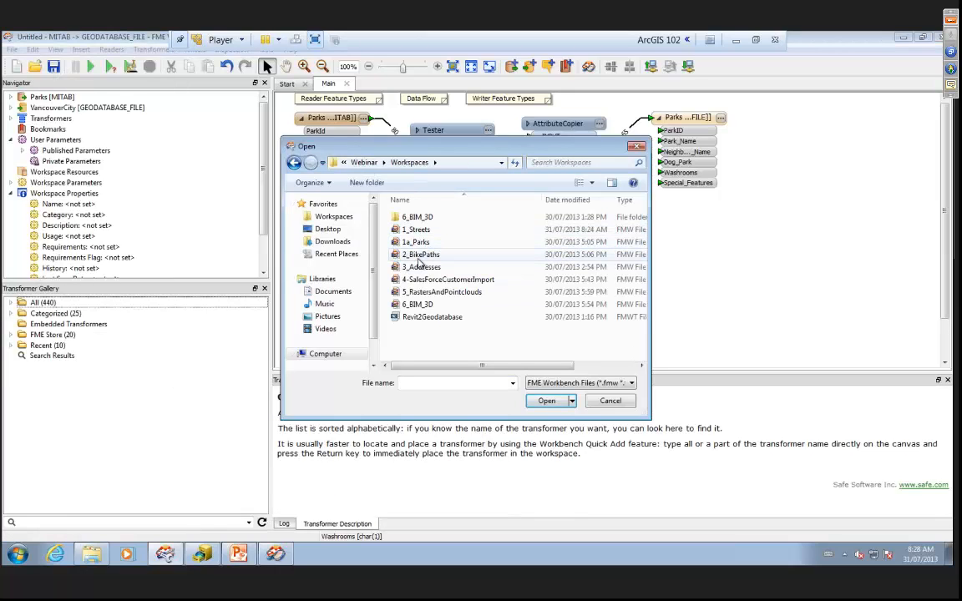
pyautogui.click(420, 254)
pyautogui.click(547, 401)
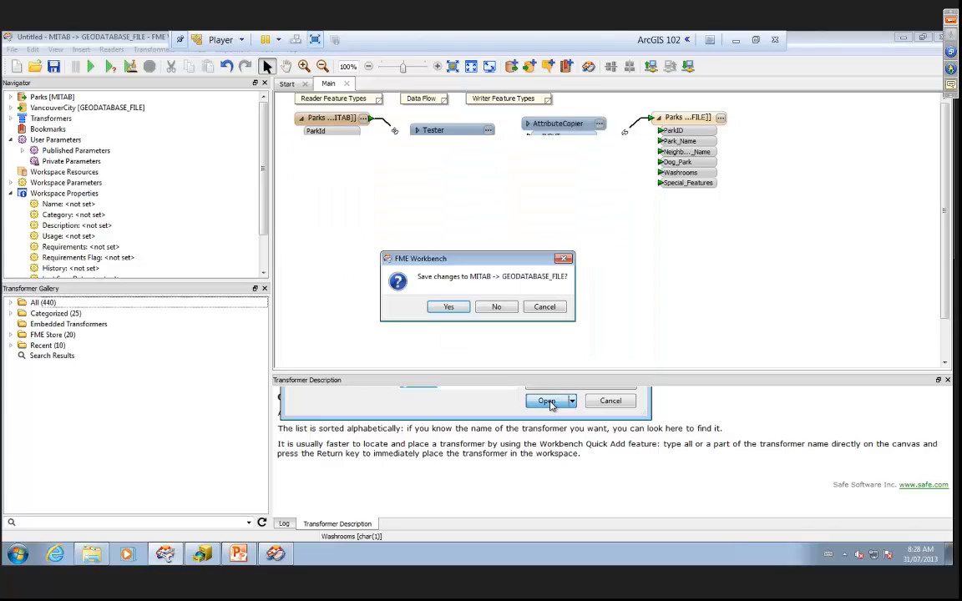
pyautogui.click(497, 307)
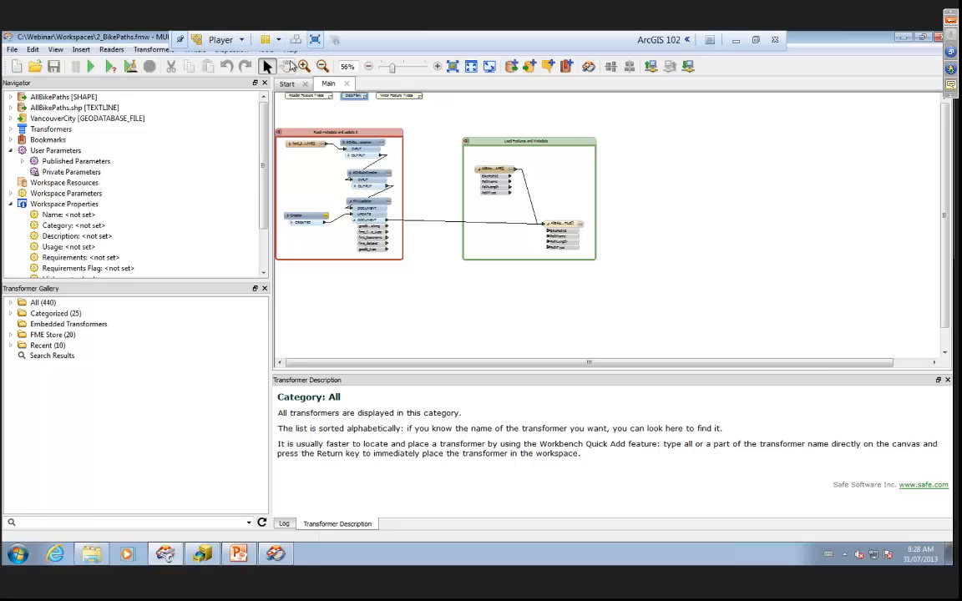
# Switch to ArcCatalog, view the metadata description of AllBikePaths.shp in the Source folder, and return to FME Workbench
pyautogui.click(304, 66)
pyautogui.moveTo(413, 276); pyautogui.dragTo(234, 105)
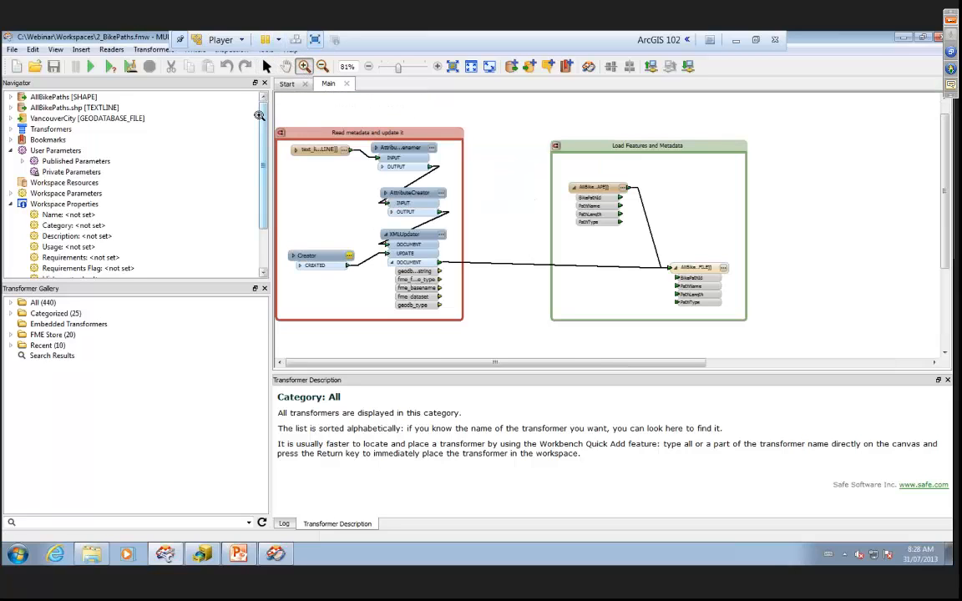
pyautogui.moveTo(490, 326); pyautogui.dragTo(276, 119)
pyautogui.click(290, 175)
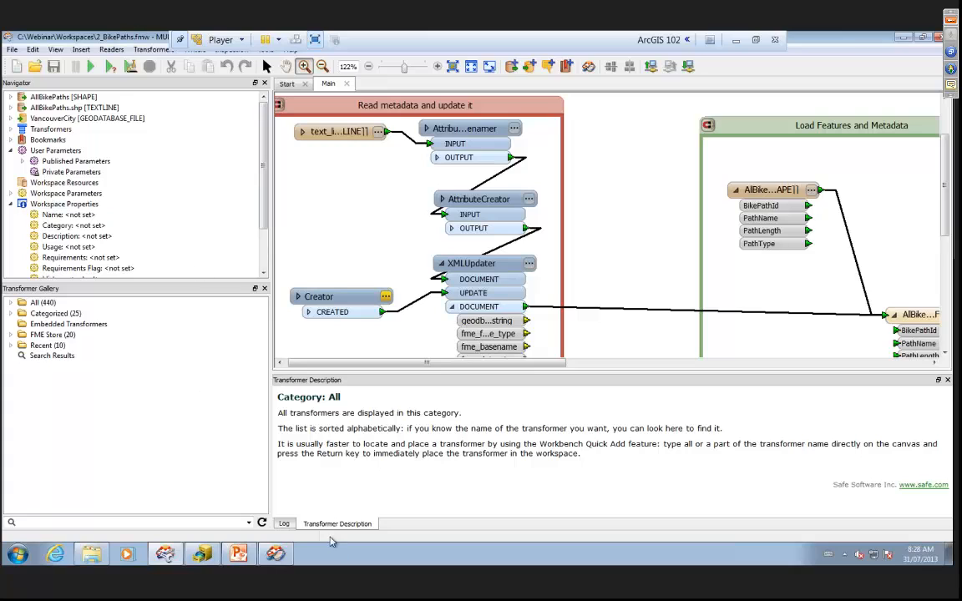
pyautogui.click(204, 555)
pyautogui.click(197, 248)
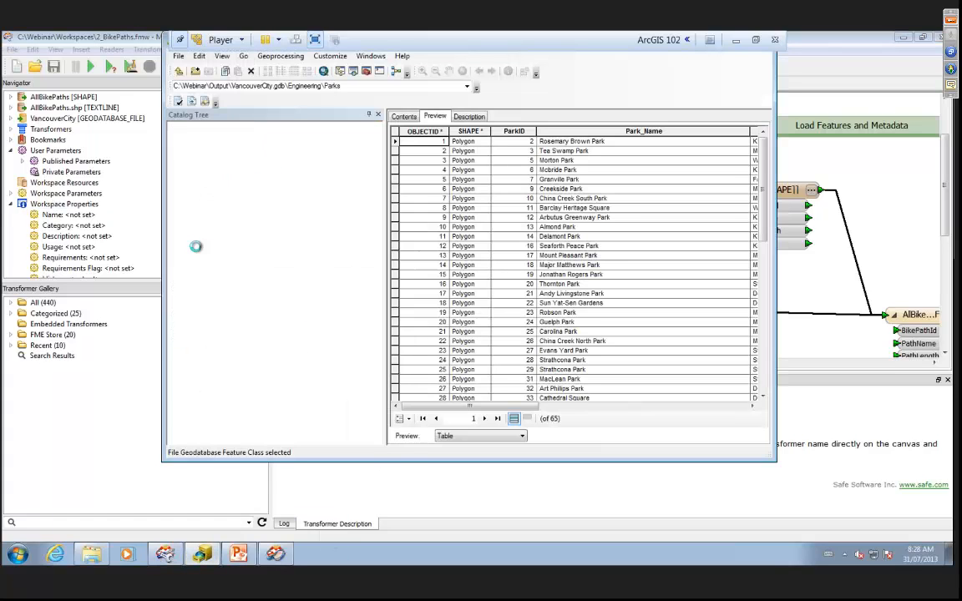
pyautogui.click(238, 319)
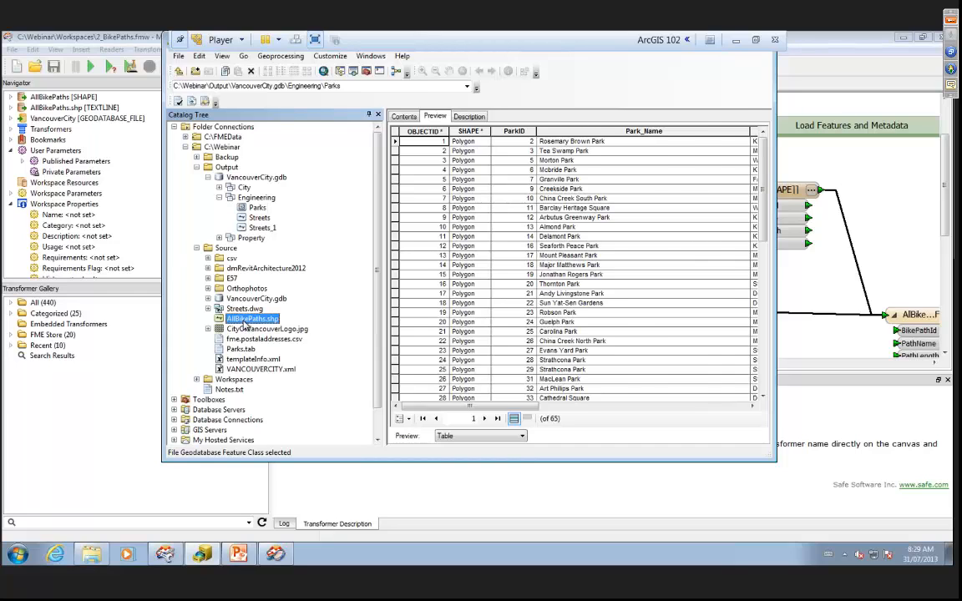
pyautogui.click(467, 119)
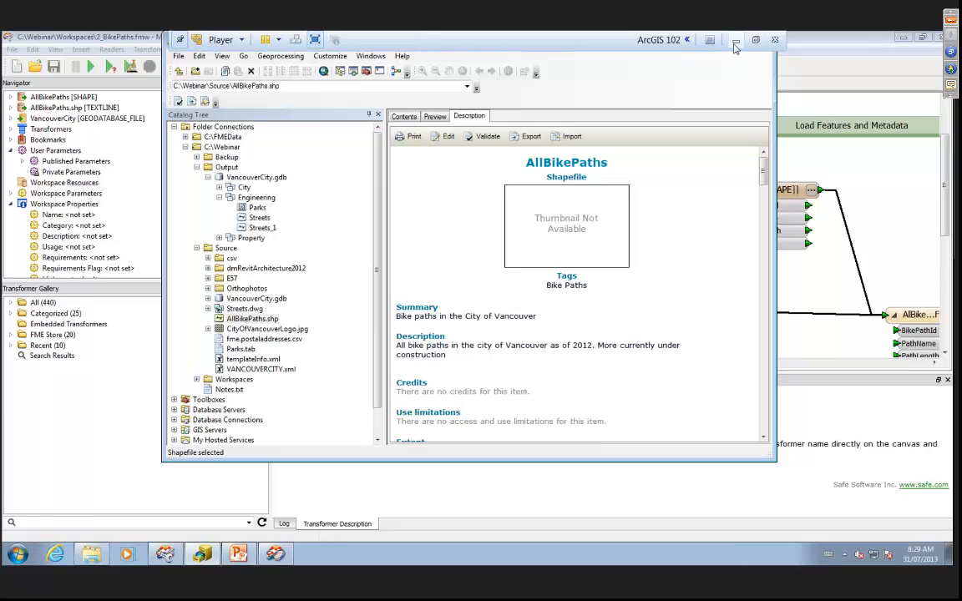
pyautogui.click(846, 110)
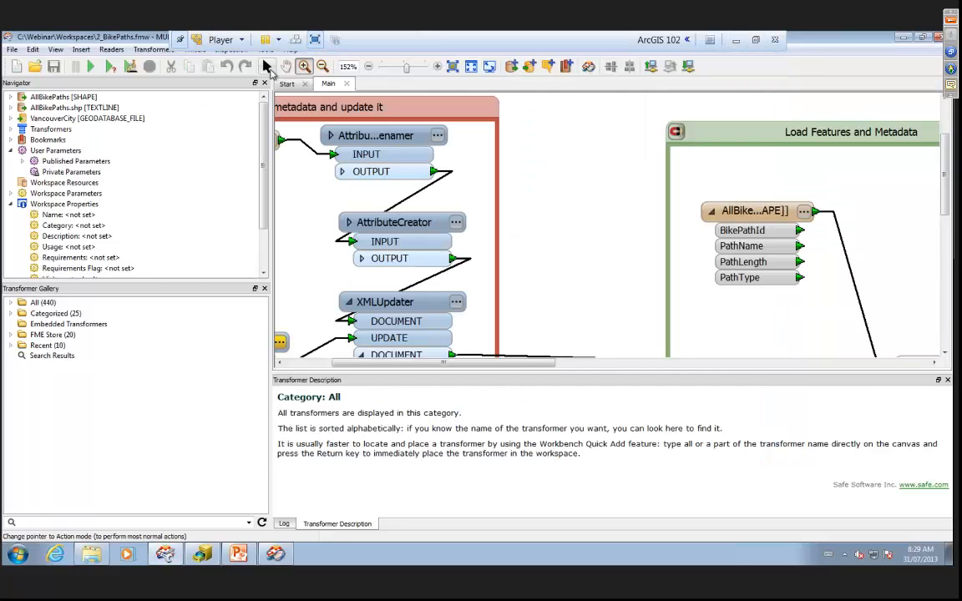
# Expand the AllBikePaths.shp text line reader's parameters and review which attribute the AttributeRenamer renames in the metadata section
pyautogui.click(268, 66)
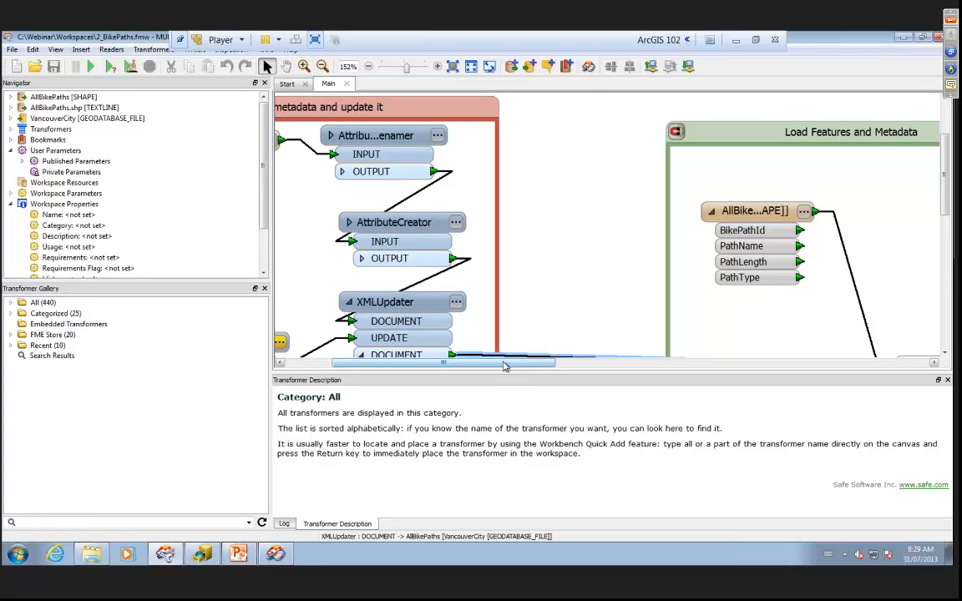
pyautogui.moveTo(502, 365); pyautogui.dragTo(456, 366)
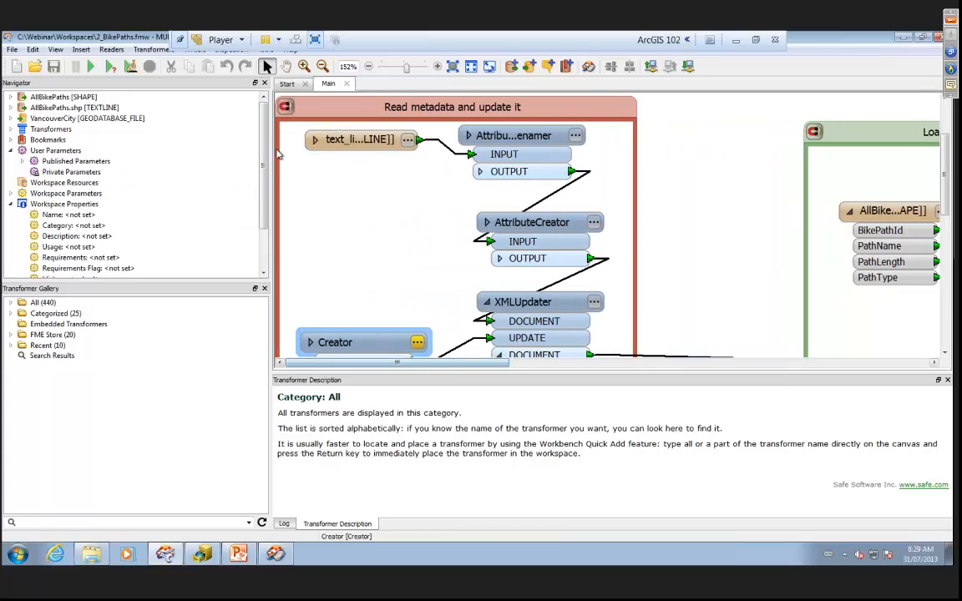
pyautogui.click(11, 108)
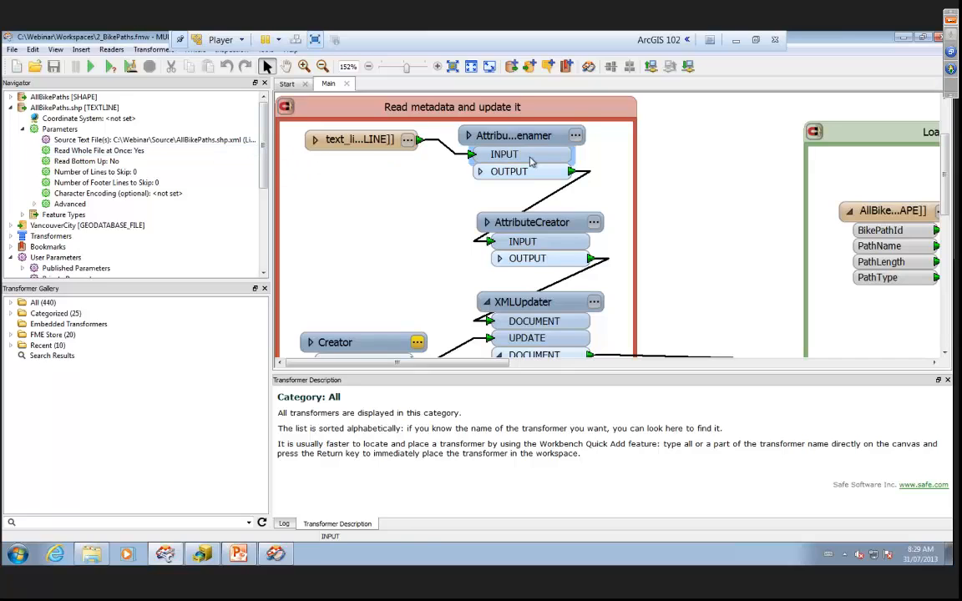
pyautogui.click(575, 136)
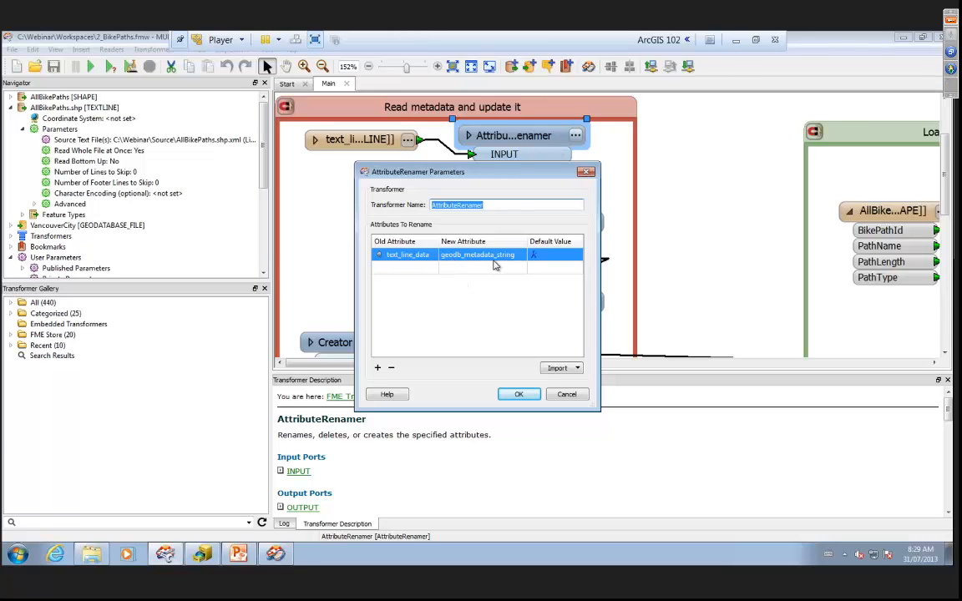
pyautogui.click(567, 396)
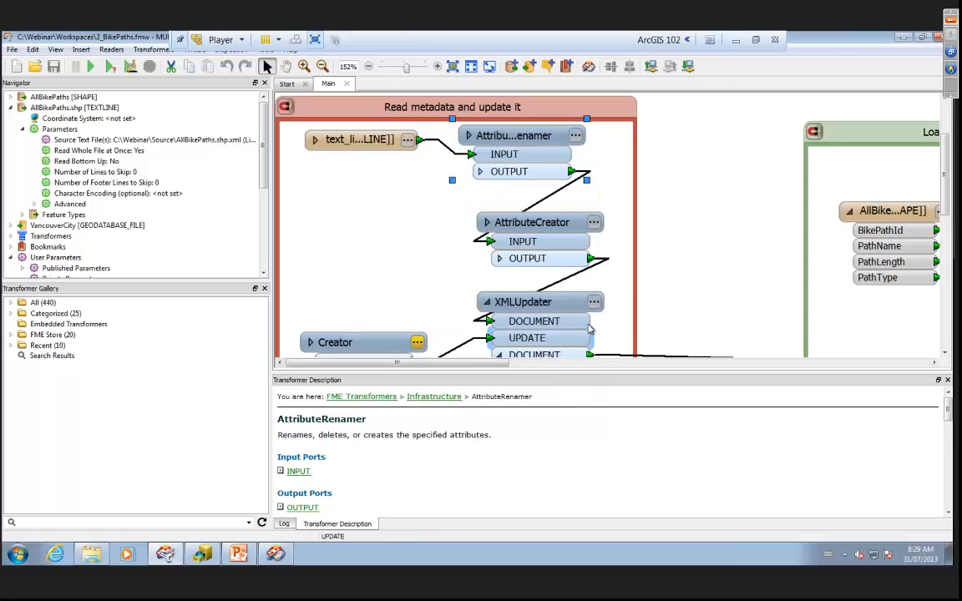
# Review the attribute name and value set in the AttributeCreator's parameters
pyautogui.click(534, 221)
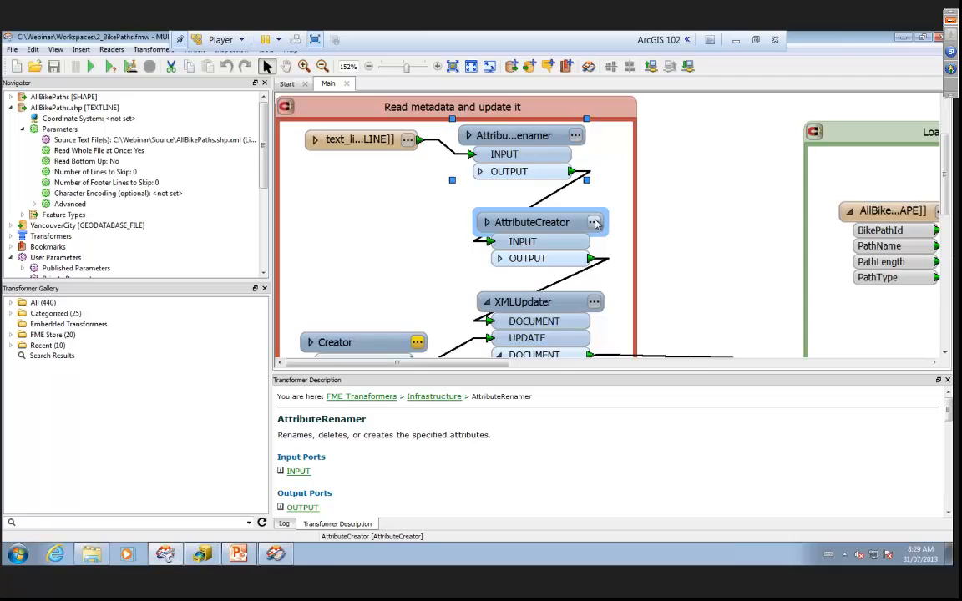
pyautogui.doubleClick(534, 221)
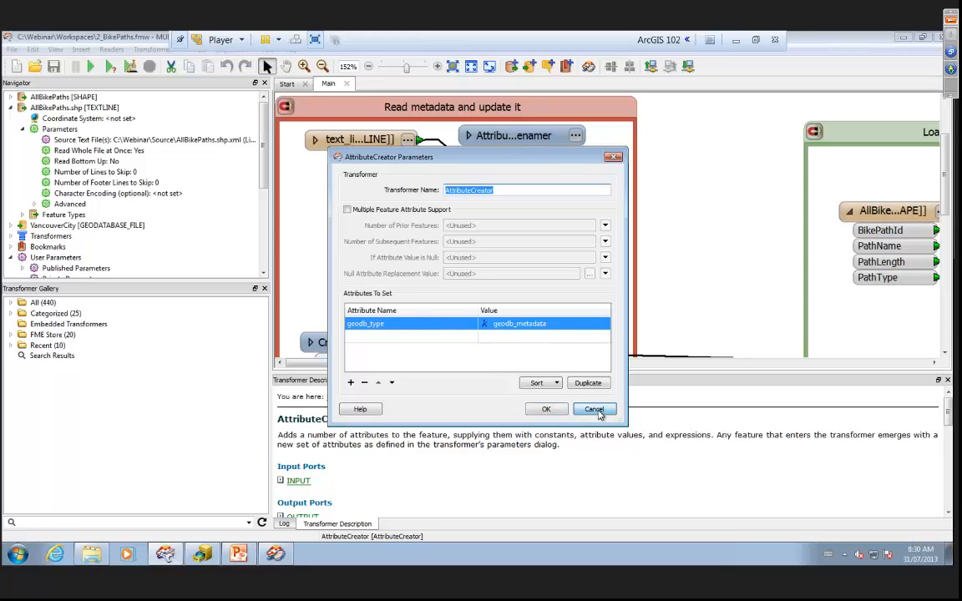
pyautogui.click(546, 408)
# Review the XMLUpdater's update row, showing its full XML path and value, and list the available update types without changing them
pyautogui.click(539, 302)
pyautogui.doubleClick(539, 302)
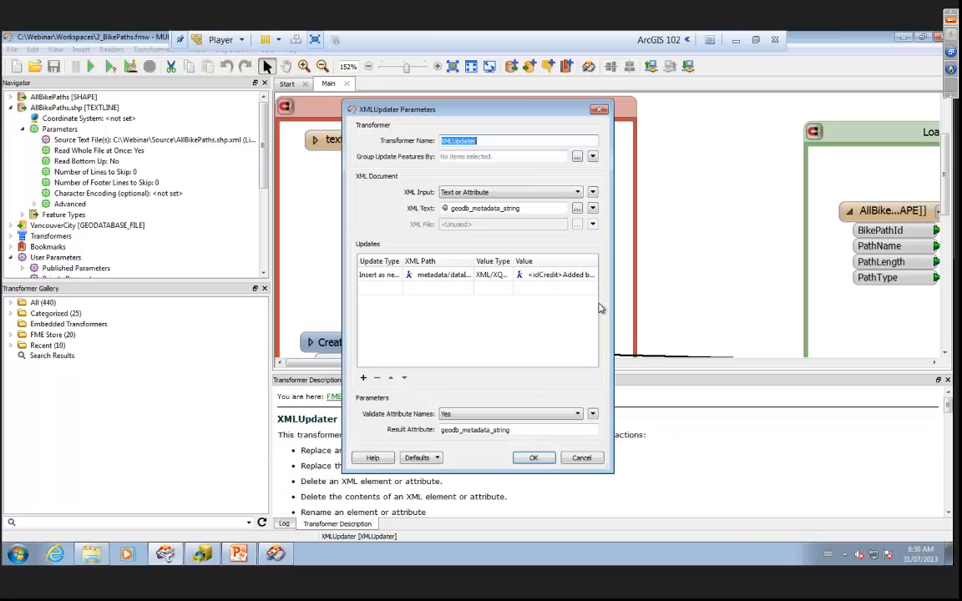
pyautogui.moveTo(611, 305); pyautogui.dragTo(828, 305)
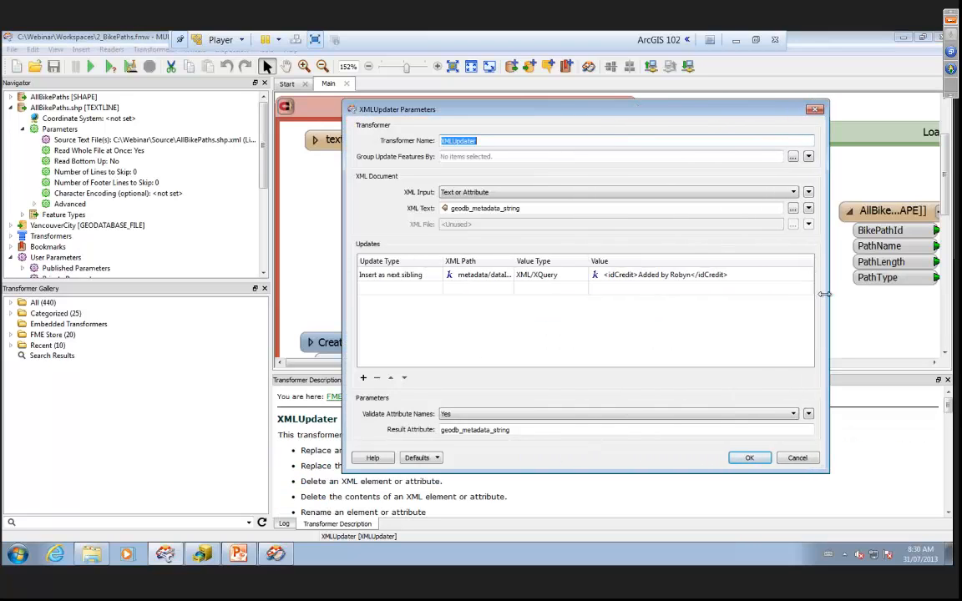
pyautogui.moveTo(596, 119); pyautogui.dragTo(418, 112)
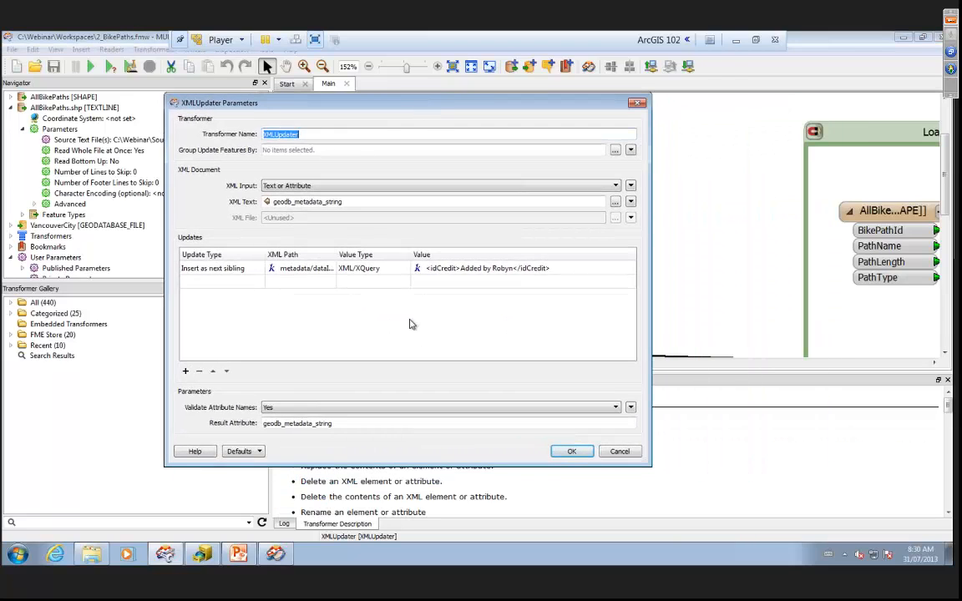
pyautogui.moveTo(333, 254); pyautogui.dragTo(385, 254)
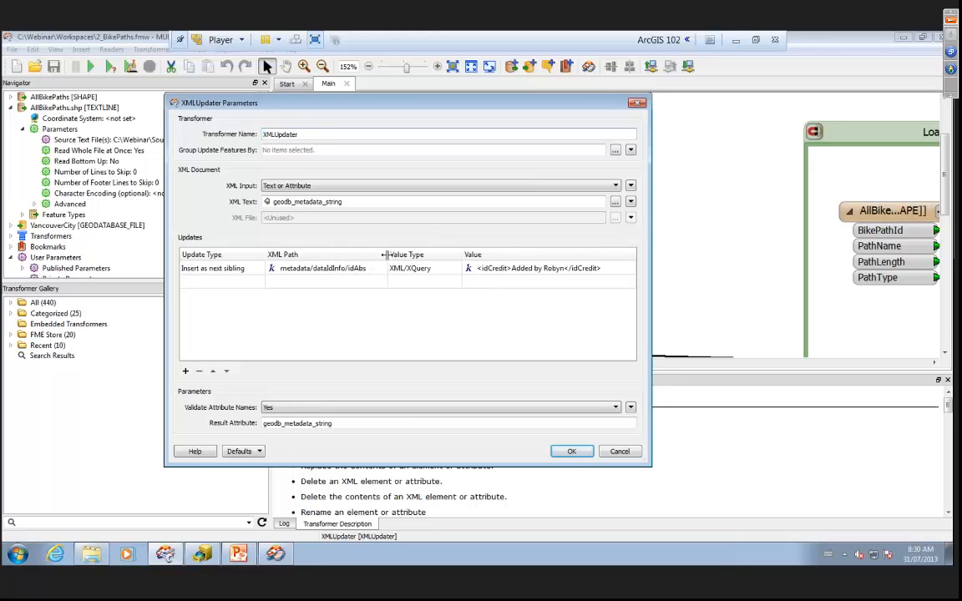
pyautogui.click(256, 269)
pyautogui.click(256, 268)
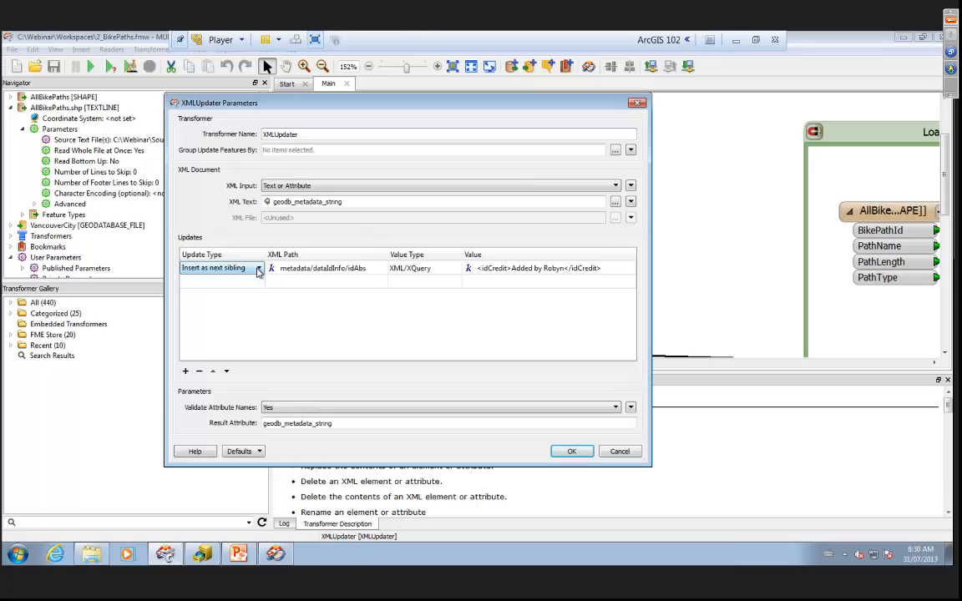
pyautogui.click(259, 269)
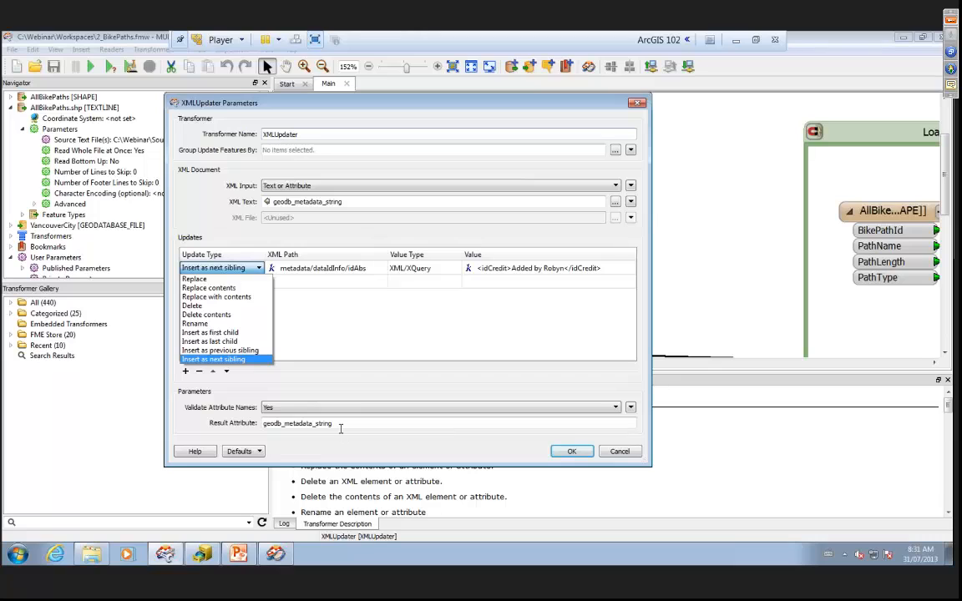
pyautogui.click(574, 452)
pyautogui.click(574, 452)
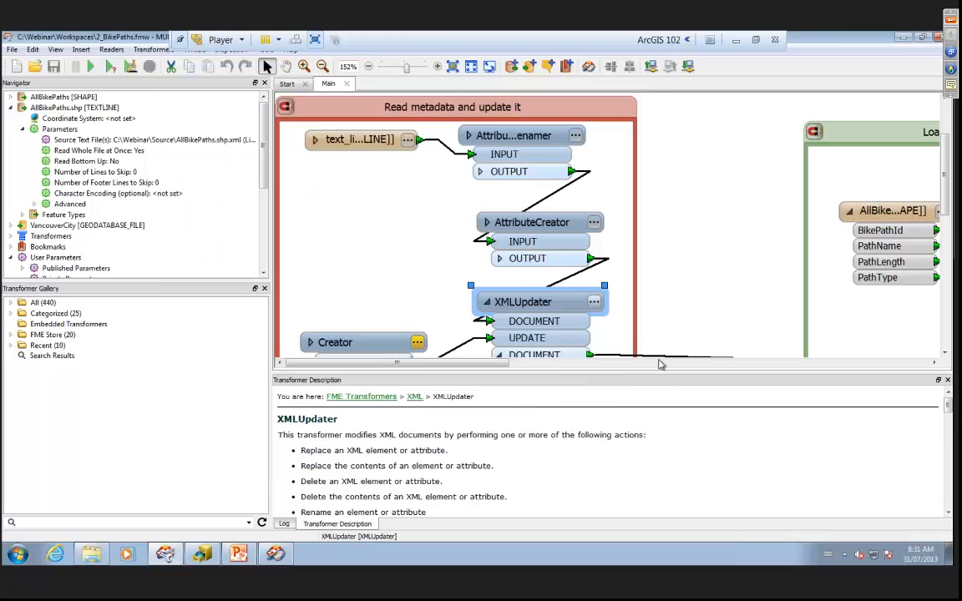
# Follow the XMLUpdater's connection to the AllBikePaths geodatabase writer and run the translation
pyautogui.scroll(-2, 501, 335)
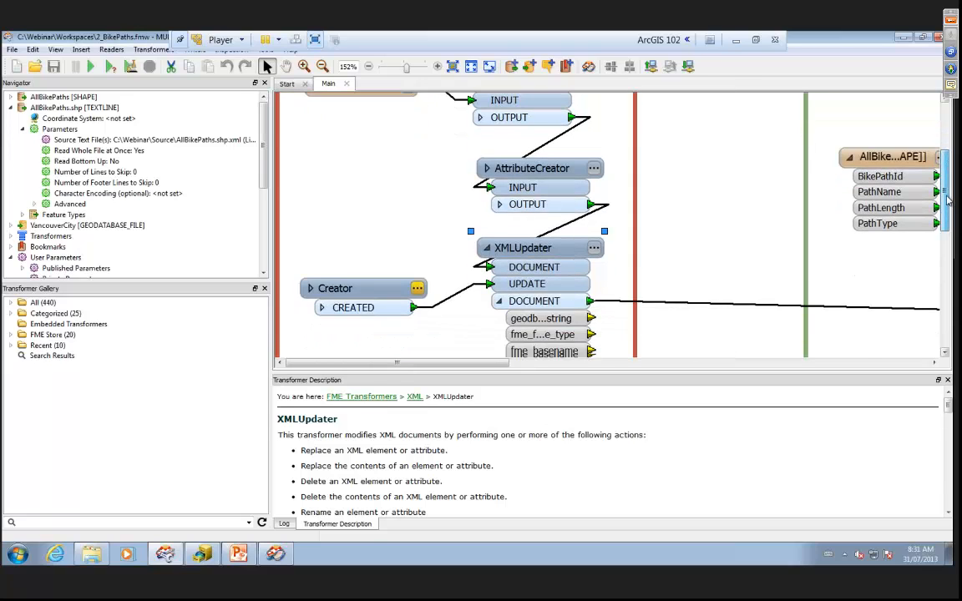
pyautogui.moveTo(494, 367); pyautogui.dragTo(573, 368)
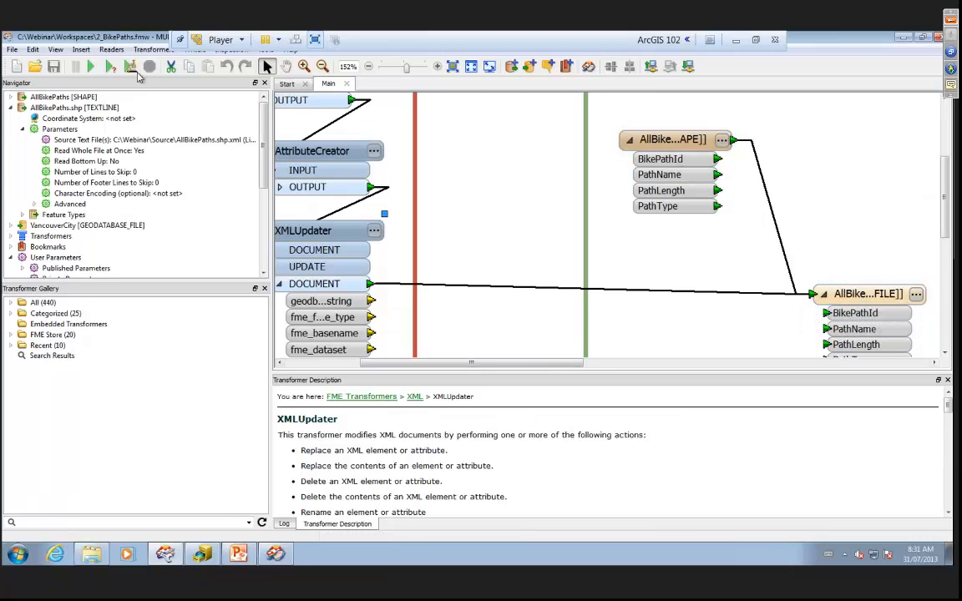
pyautogui.click(92, 67)
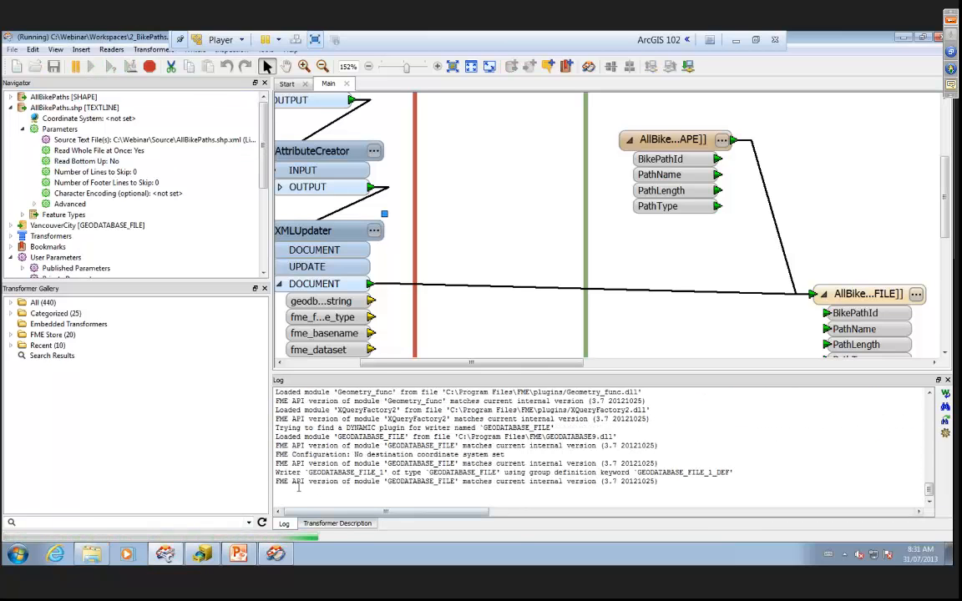
# Switch to ArcCatalog, refresh the output VancouverCity.gdb, and view the metadata description of AllBikePaths in its Engineering feature dataset
pyautogui.click(206, 555)
pyautogui.click(255, 176)
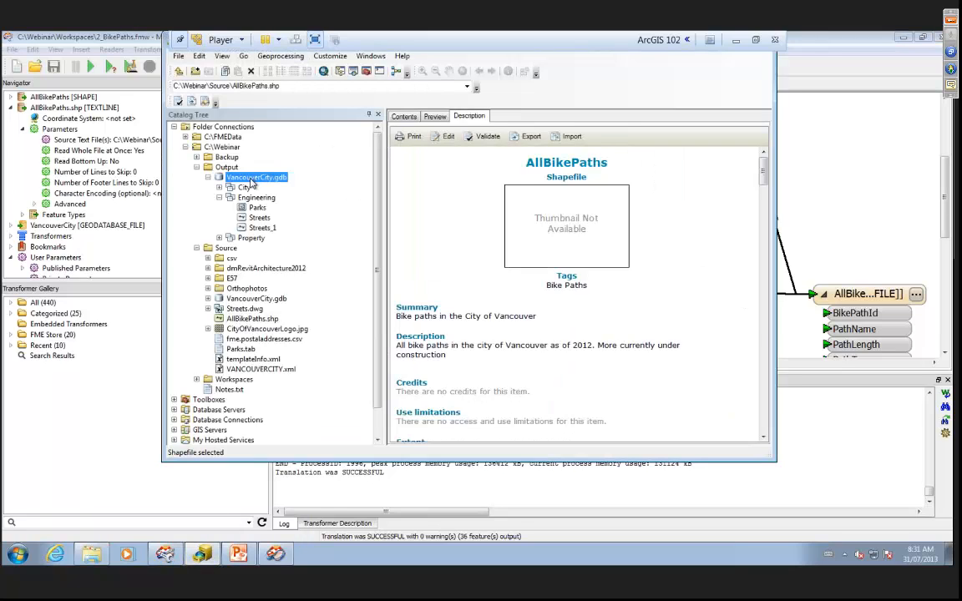
pyautogui.rightClick(254, 178)
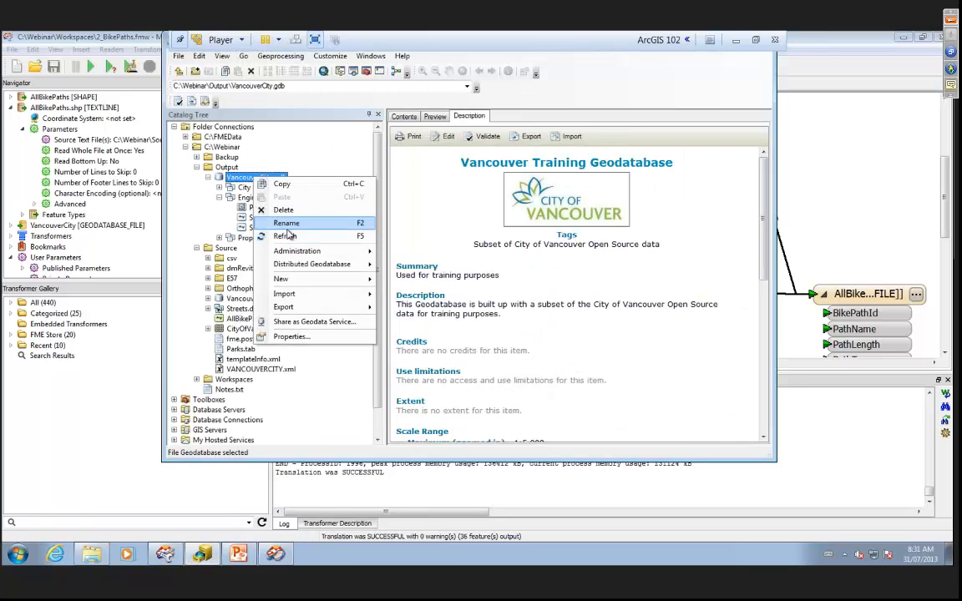
pyautogui.click(286, 237)
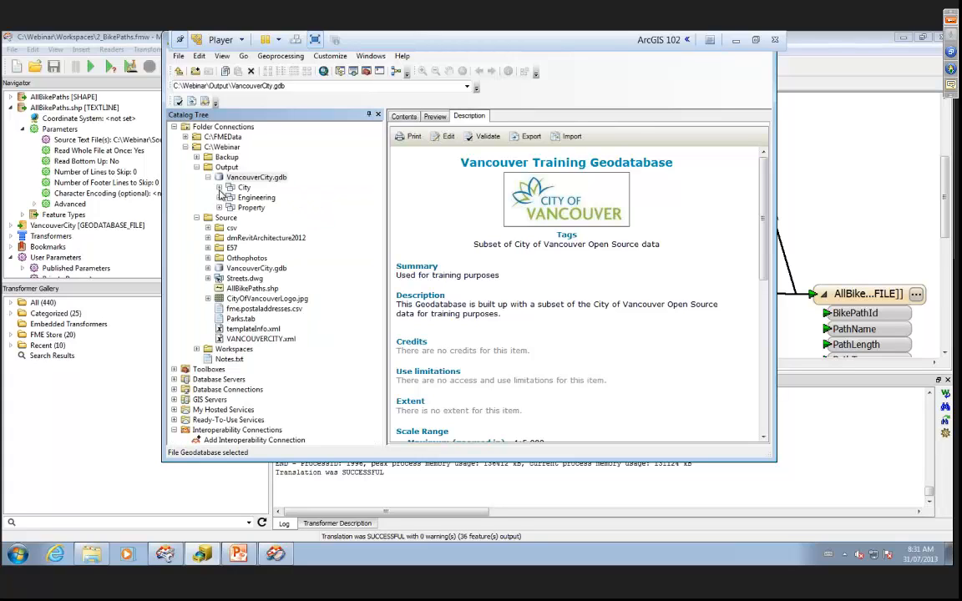
pyautogui.click(219, 197)
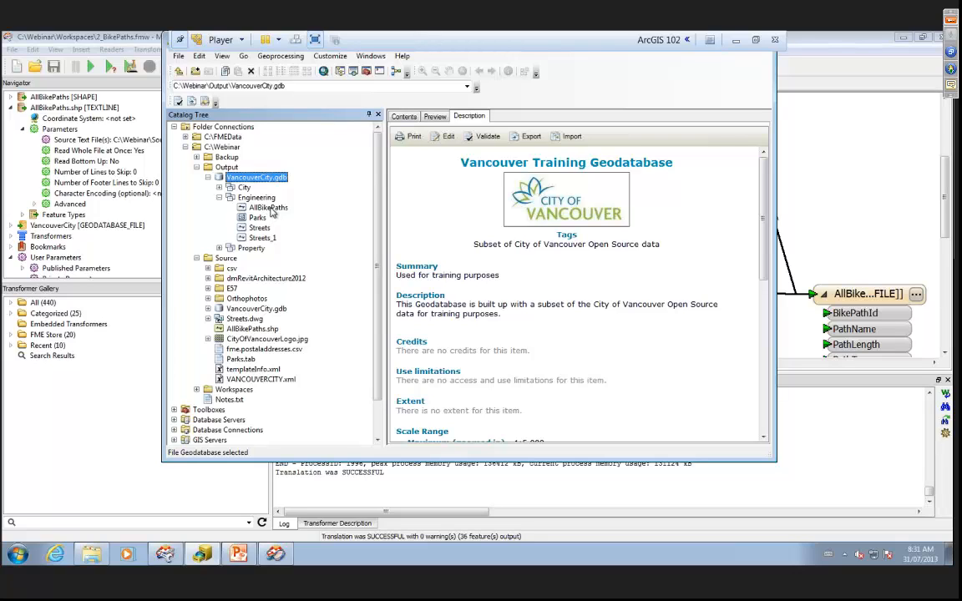
pyautogui.click(256, 207)
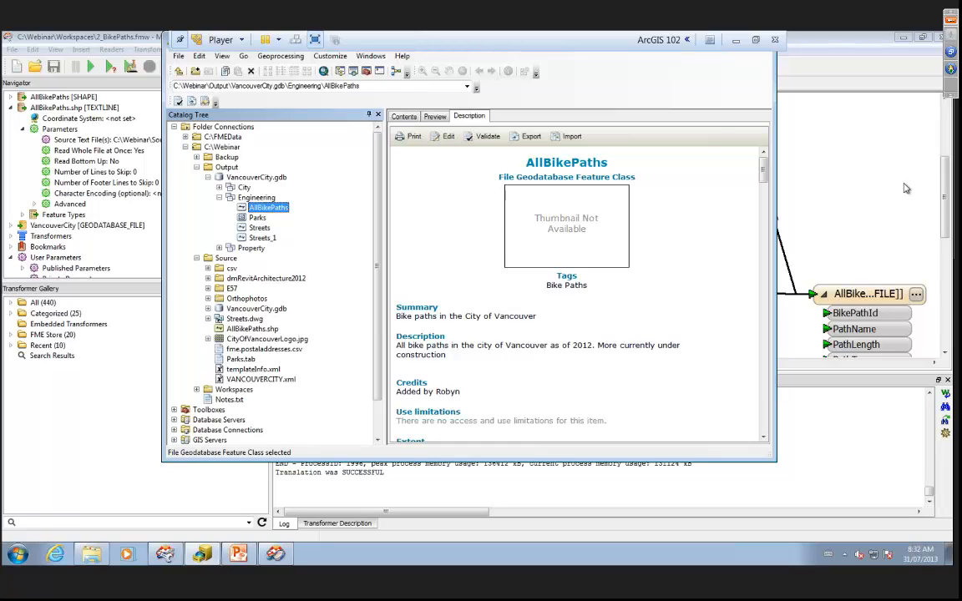
# Return to FME Workbench and review the format parameters of the AllBikePaths writer feature type, leaving them as they are
pyautogui.click(856, 75)
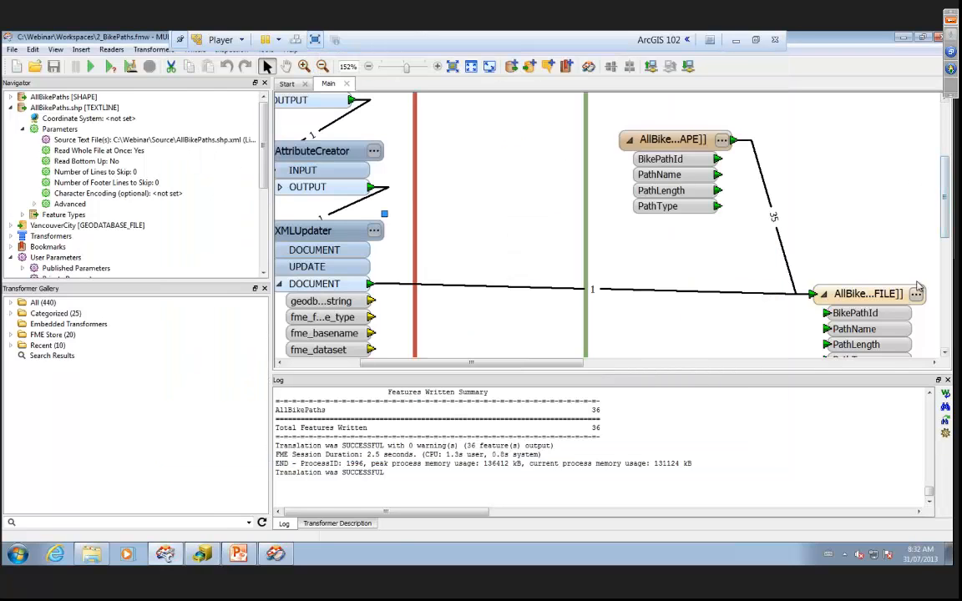
pyautogui.click(916, 294)
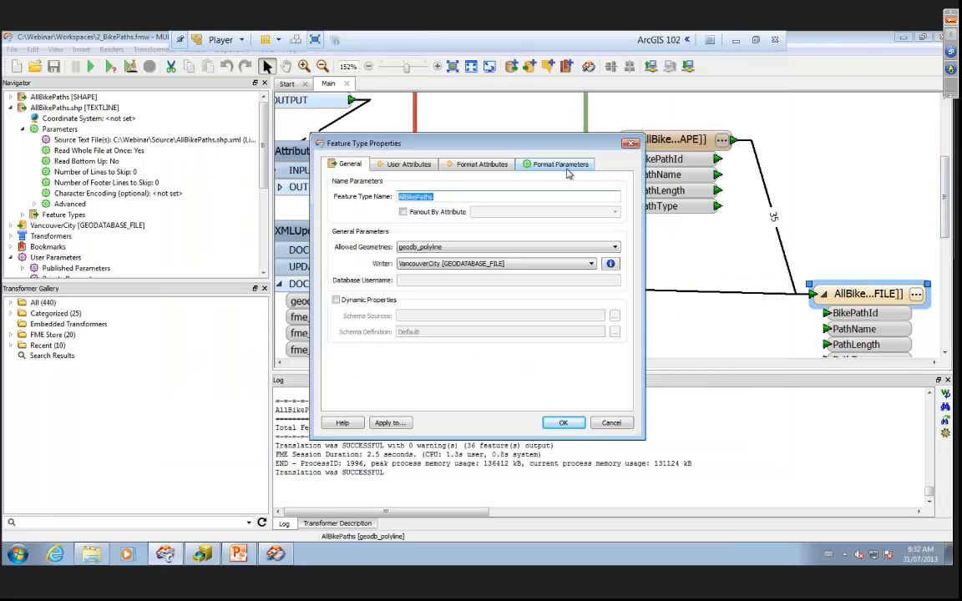
pyautogui.click(565, 167)
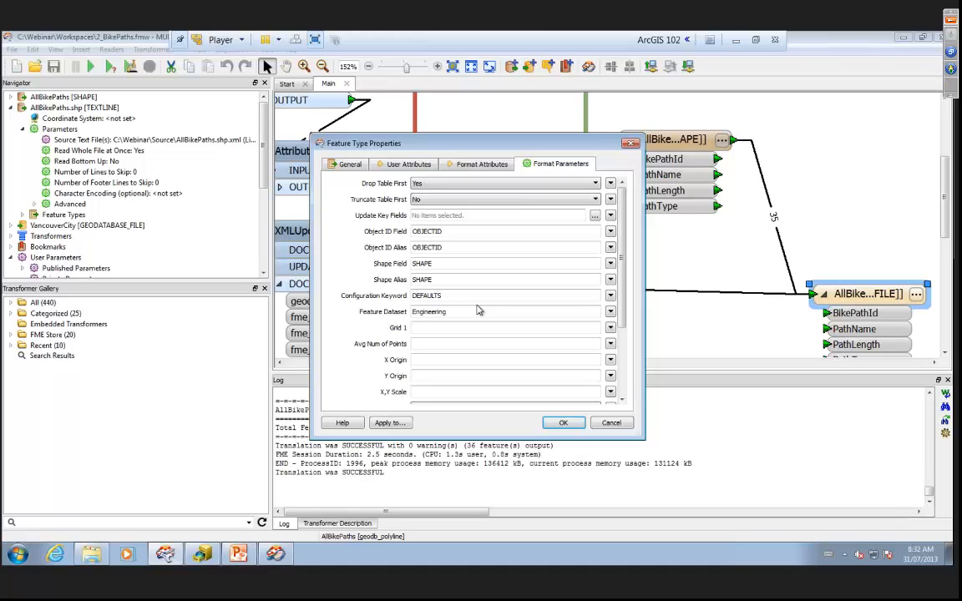
pyautogui.click(607, 423)
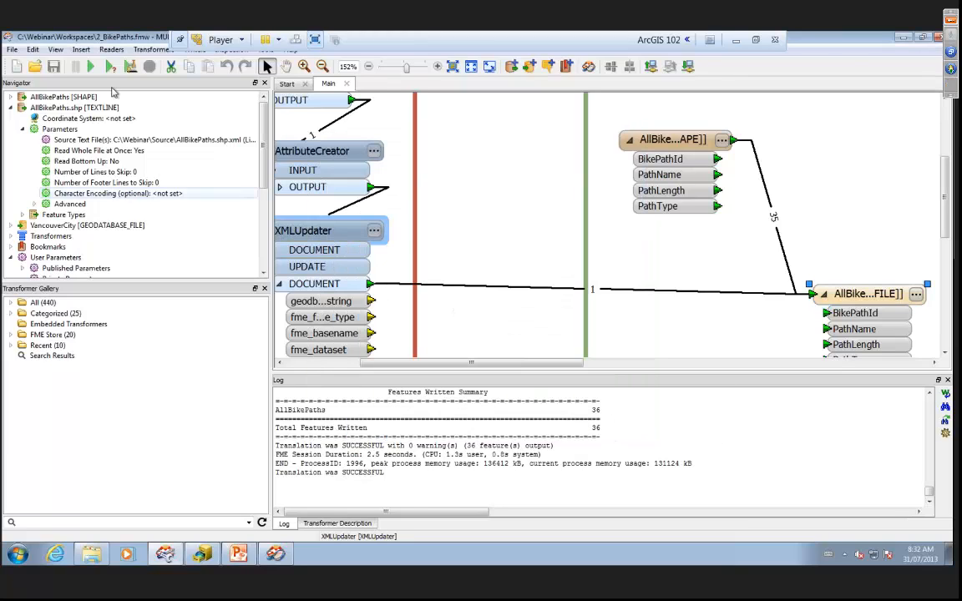
# Switch to the PowerPoint presentation and advance the geodatabase diagram to slide 18, which highlights Database and Non Spatial
pyautogui.click(13, 50)
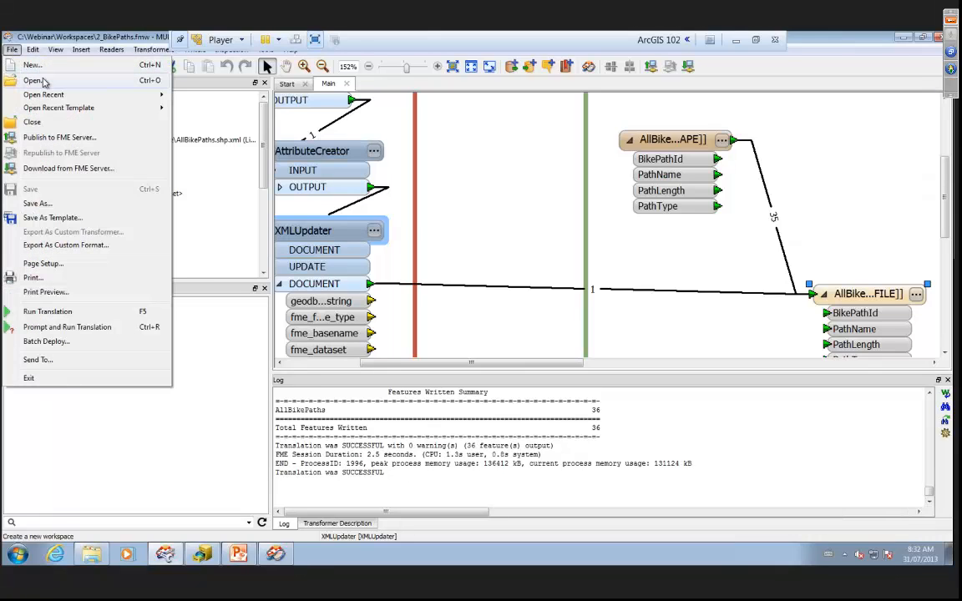
pyautogui.click(239, 556)
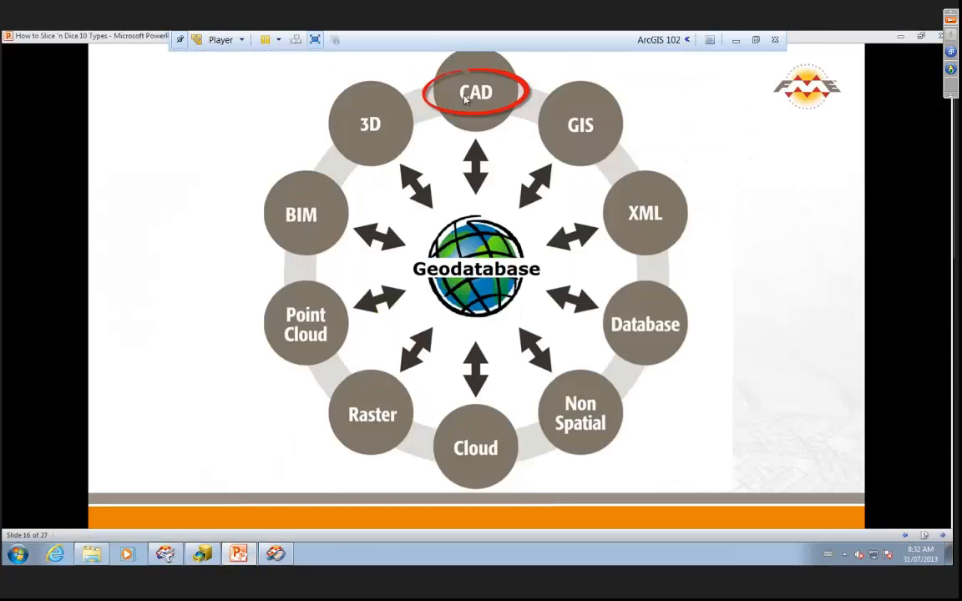
pyautogui.click(727, 119)
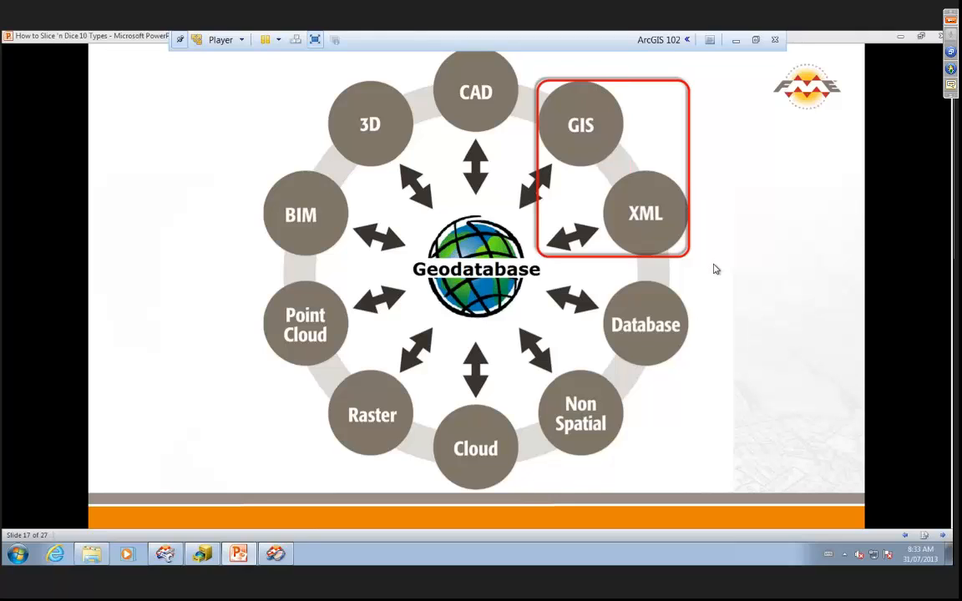
pyautogui.click(715, 269)
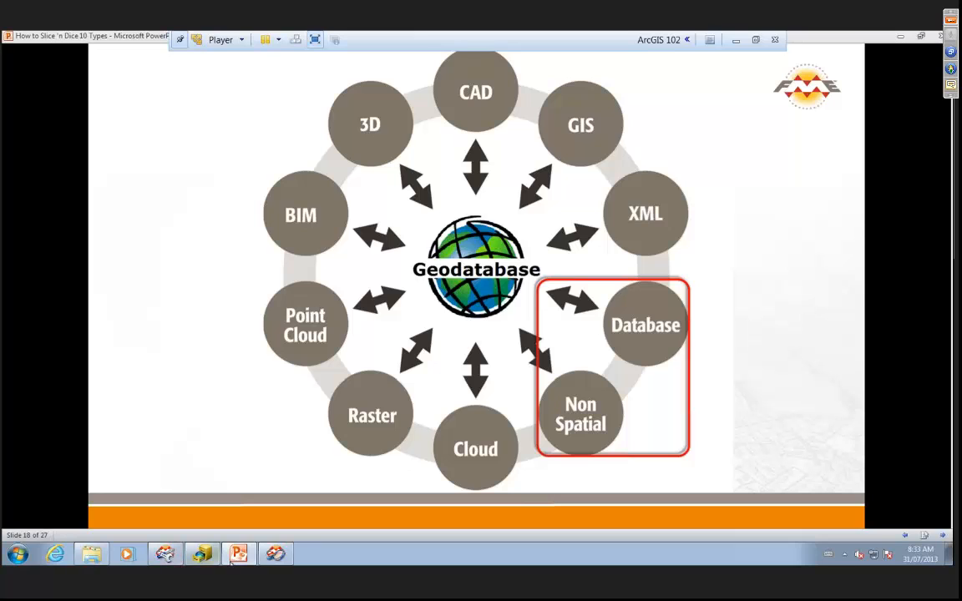
# Return to FME Workbench and open the 3_Addresses workspace from the Webinar Workspaces folder
pyautogui.click(165, 554)
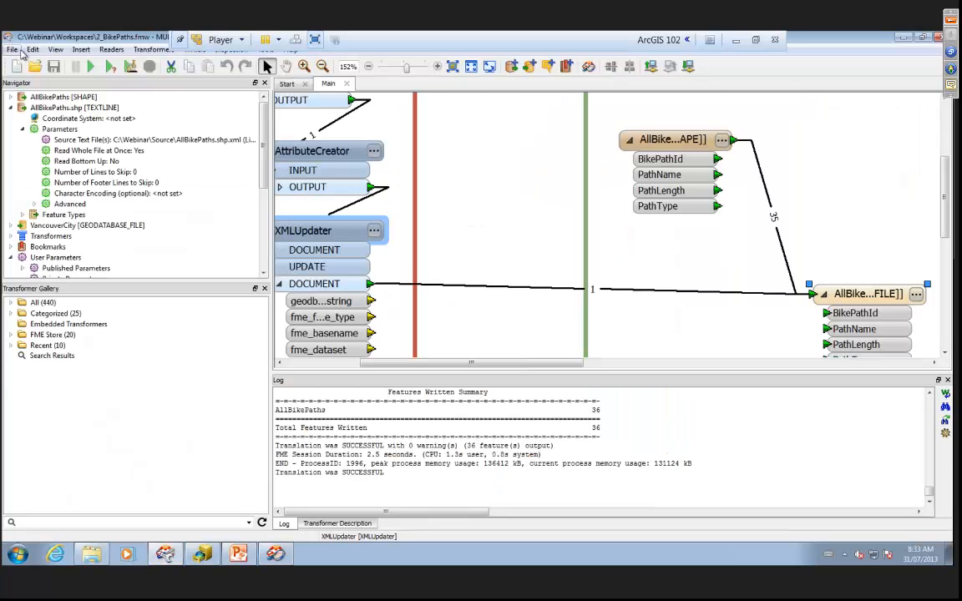
pyautogui.click(13, 50)
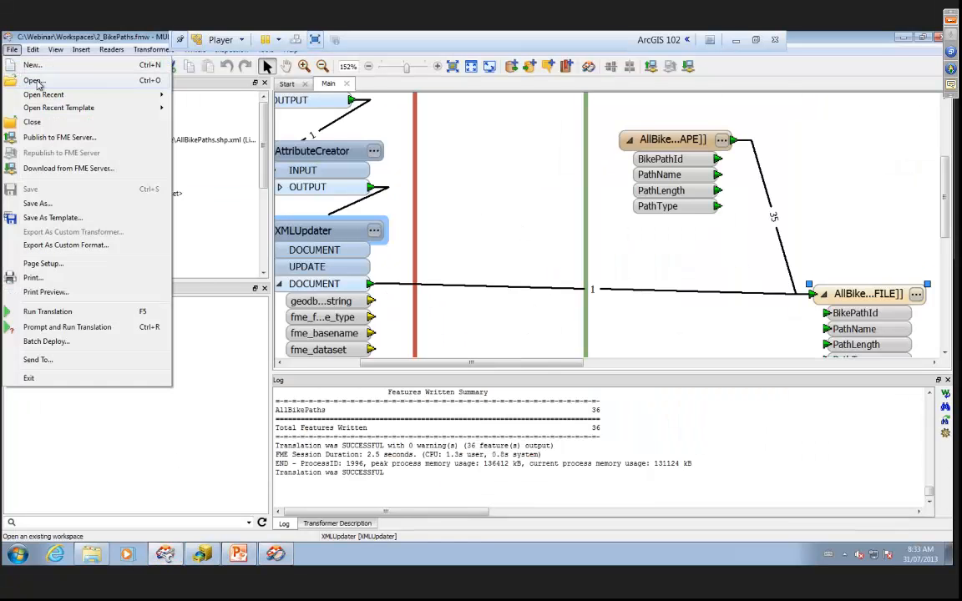
pyautogui.click(37, 81)
pyautogui.click(430, 268)
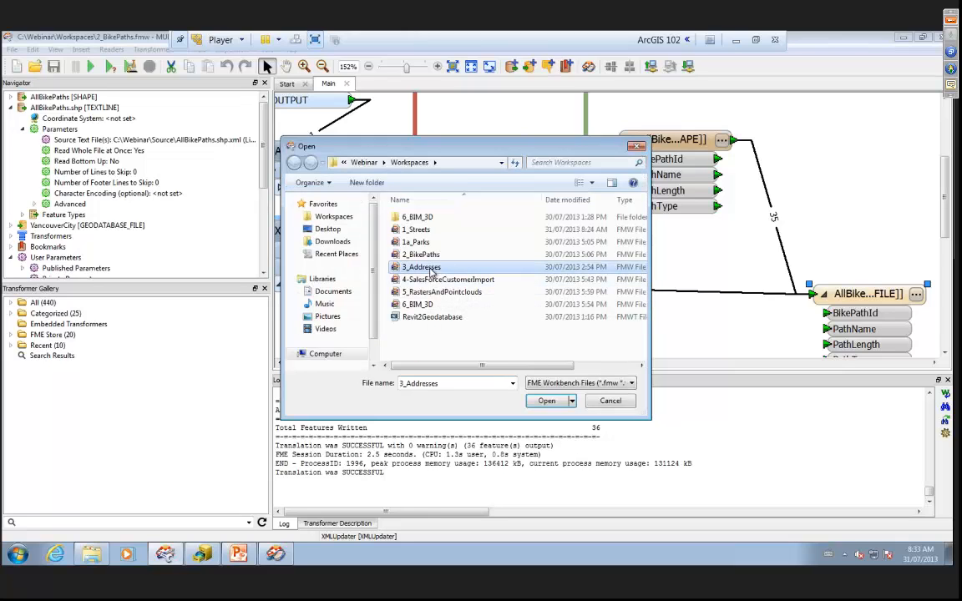
pyautogui.click(546, 401)
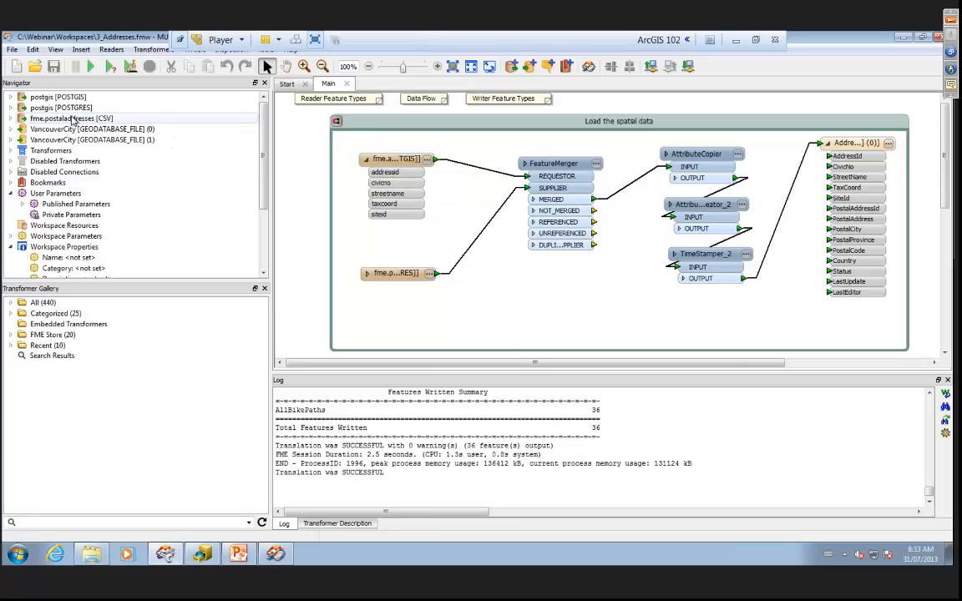
# Examine the connection parameters and feature types of the postgis POSTGRES and postgis POSTGIS readers
pyautogui.click(11, 108)
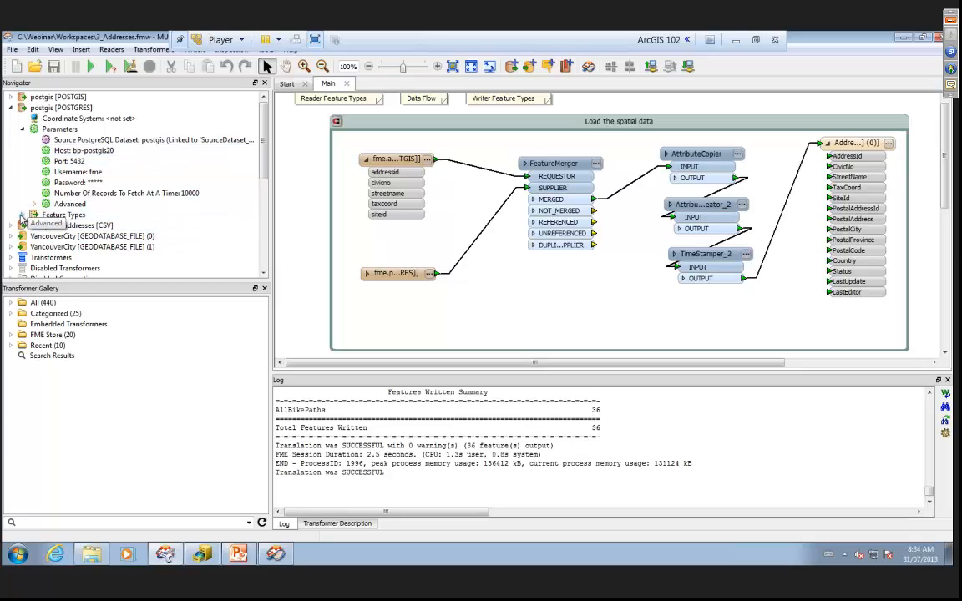
pyautogui.click(22, 215)
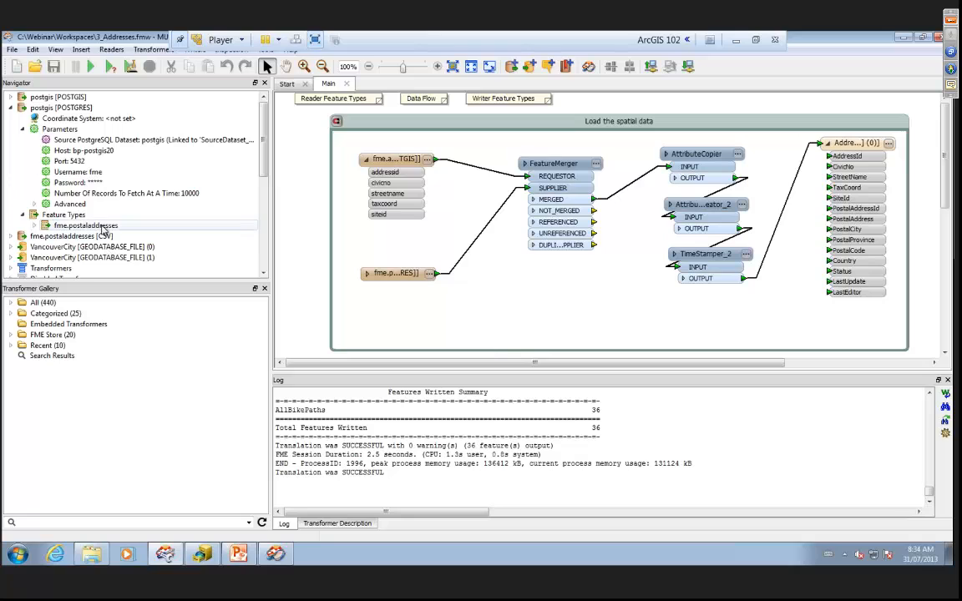
pyautogui.click(12, 97)
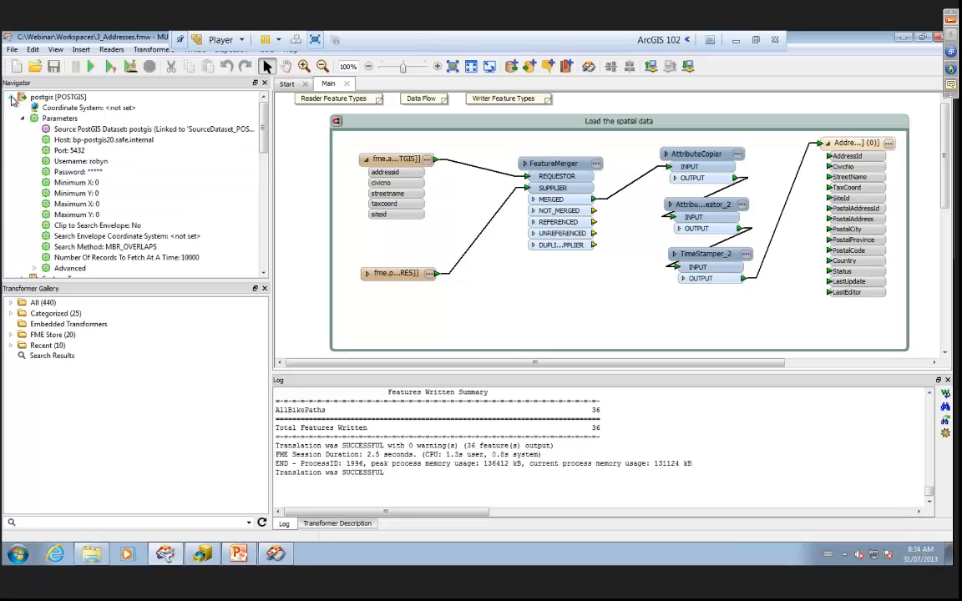
pyautogui.scroll(-1, 25, 218)
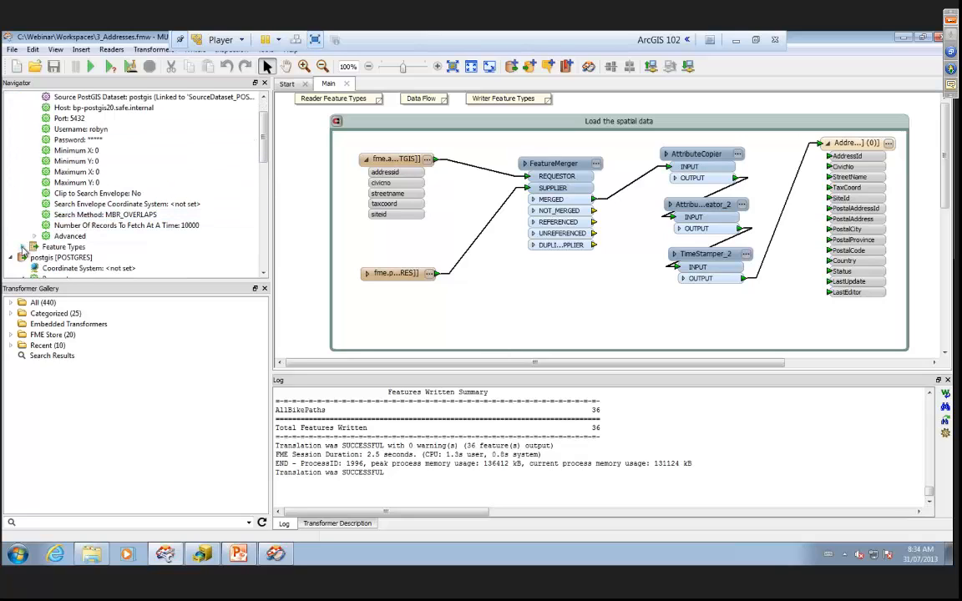
pyautogui.click(22, 248)
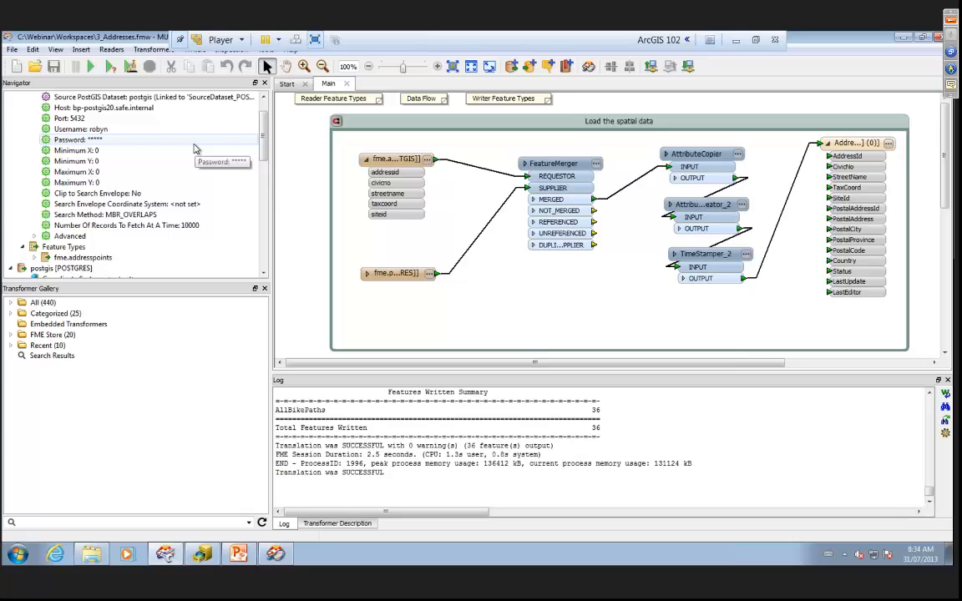
# Show the attribute list of the fme.postaladdresses reader feature type on the canvas, look through it and collapse it again
pyautogui.click(375, 279)
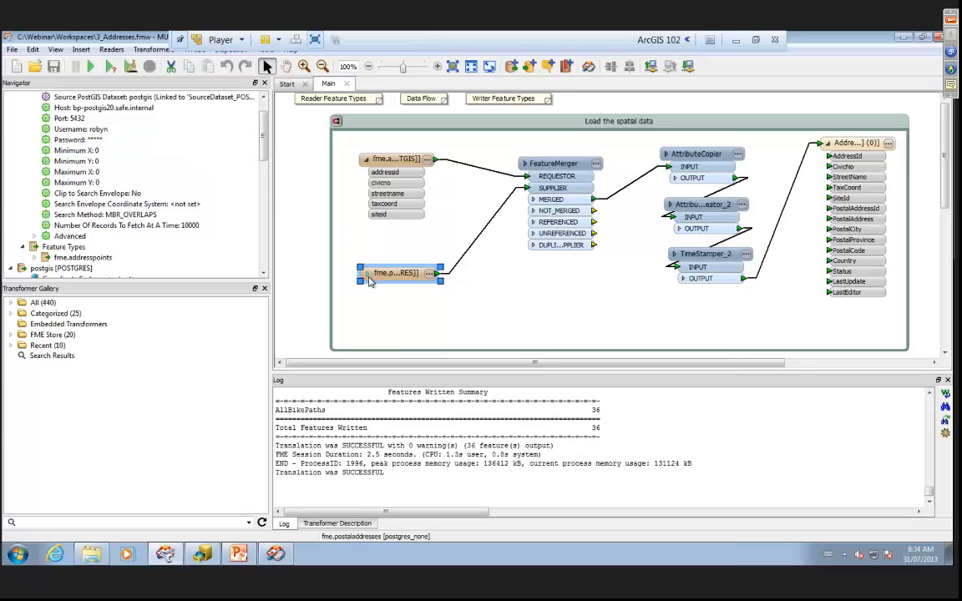
pyautogui.click(365, 275)
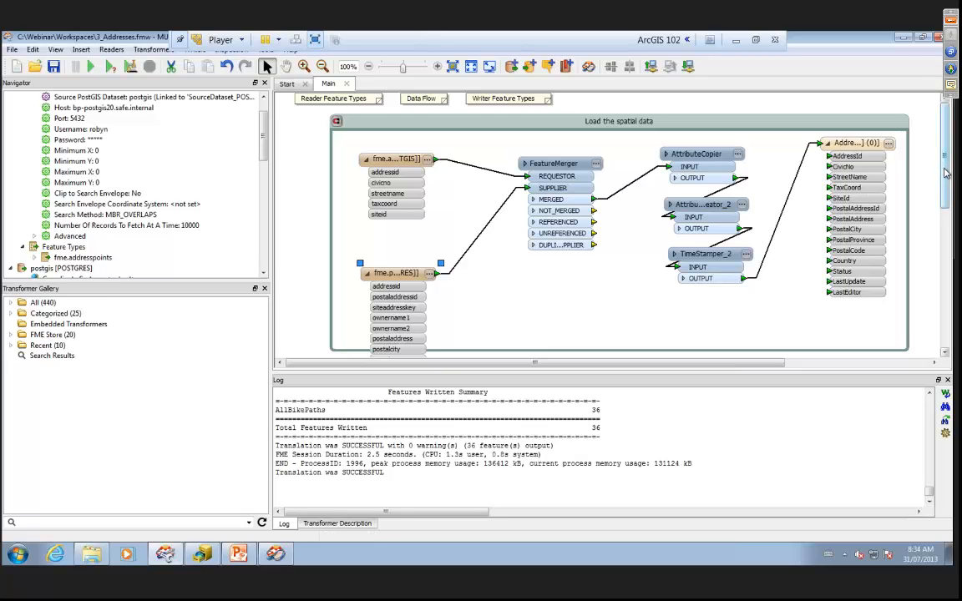
pyautogui.moveTo(947, 172); pyautogui.dragTo(951, 230)
pyautogui.scroll(4, 852, 188)
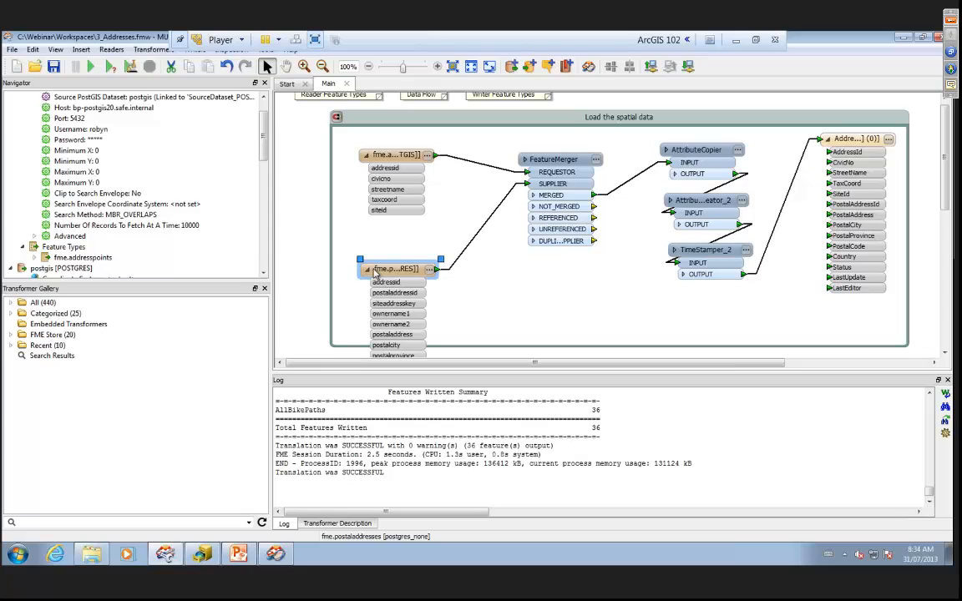
pyautogui.click(366, 270)
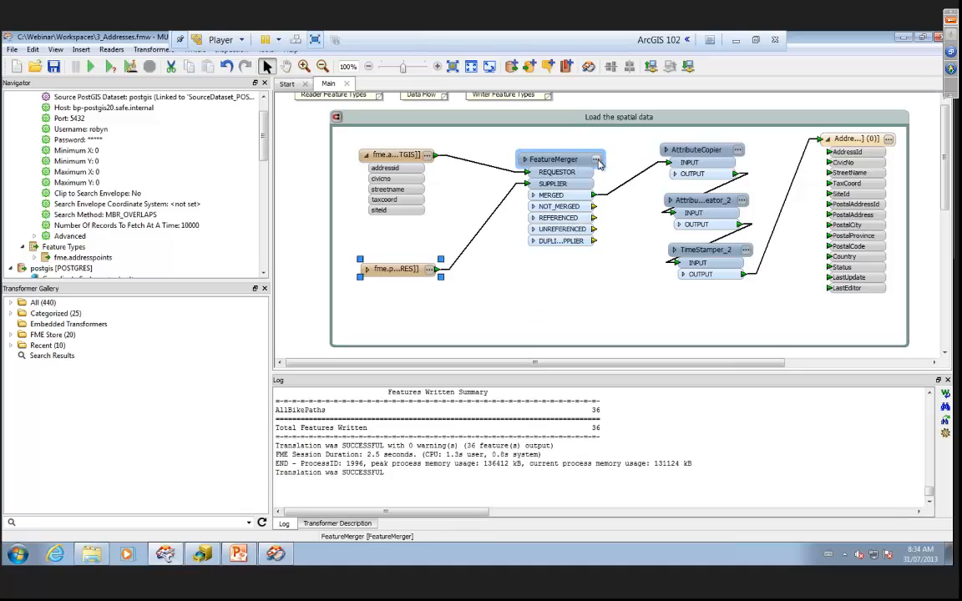
# Review the join and merge parameters of the FeatureMerger, leaving them as they are
pyautogui.click(596, 159)
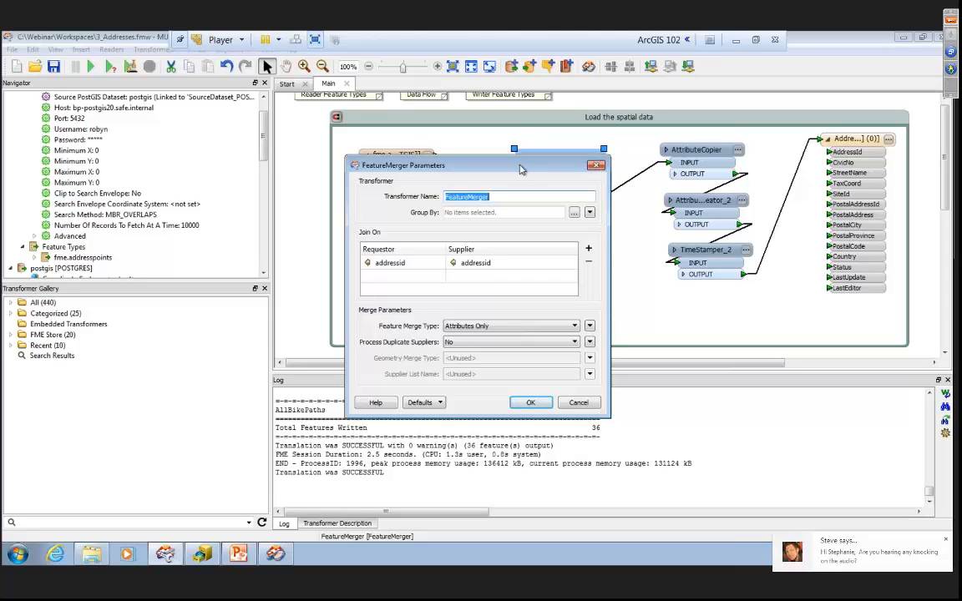
pyautogui.moveTo(471, 165); pyautogui.dragTo(180, 149)
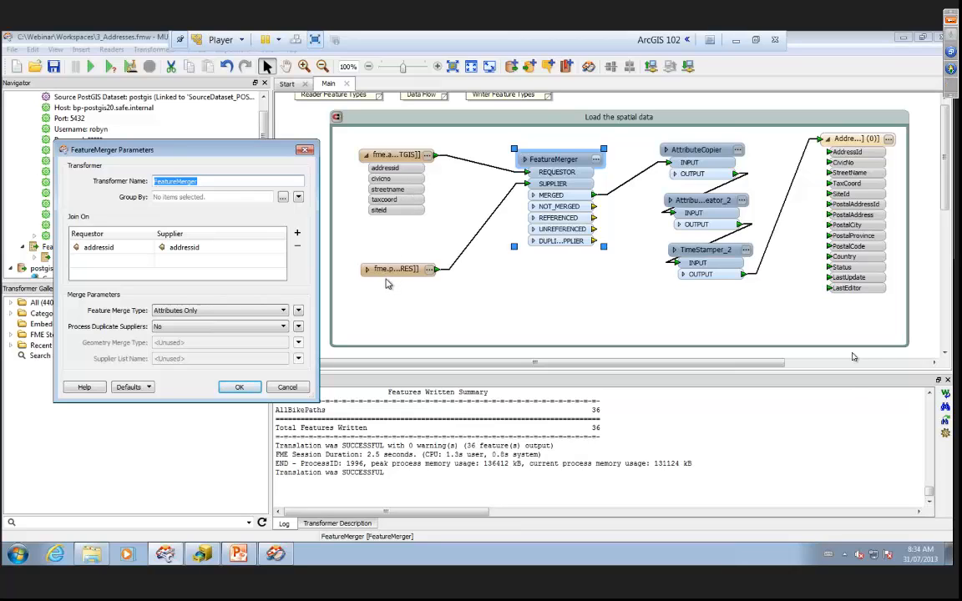
pyautogui.click(306, 151)
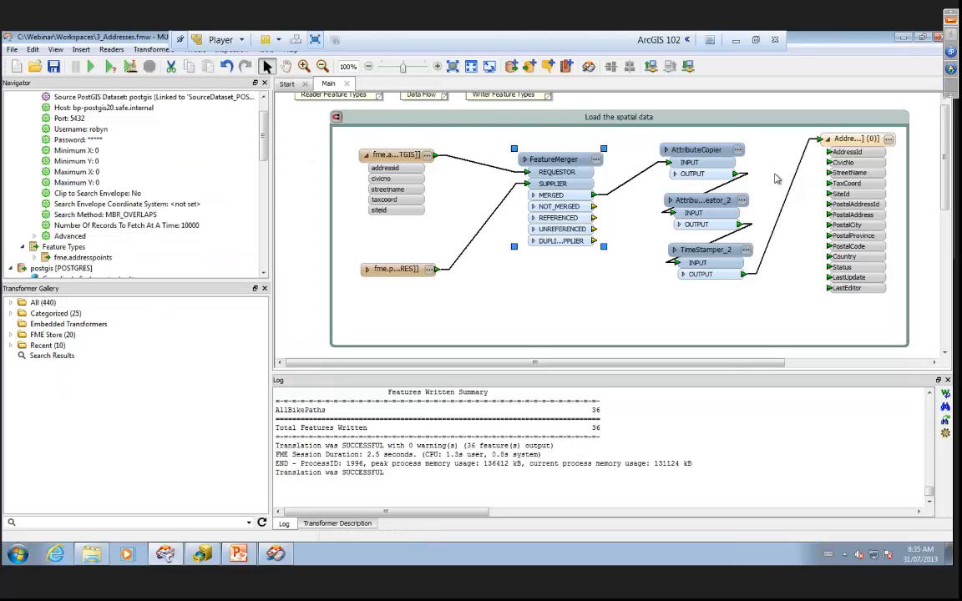
# Review the parameters of the AttributeCopier, AttributeCreator_2 and TimeStamper_2 transformers without changing them
pyautogui.click(739, 150)
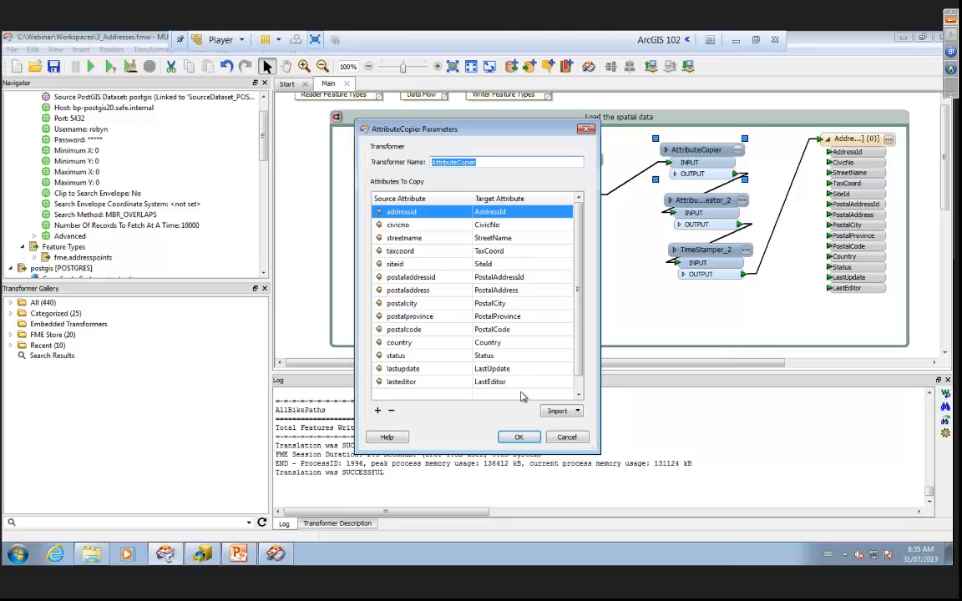
pyautogui.click(519, 439)
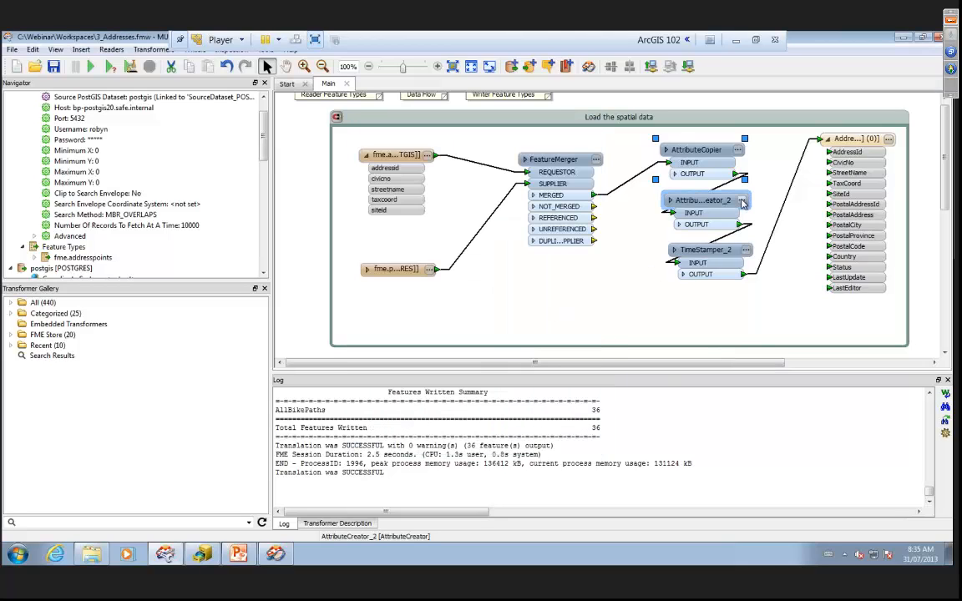
pyautogui.click(742, 203)
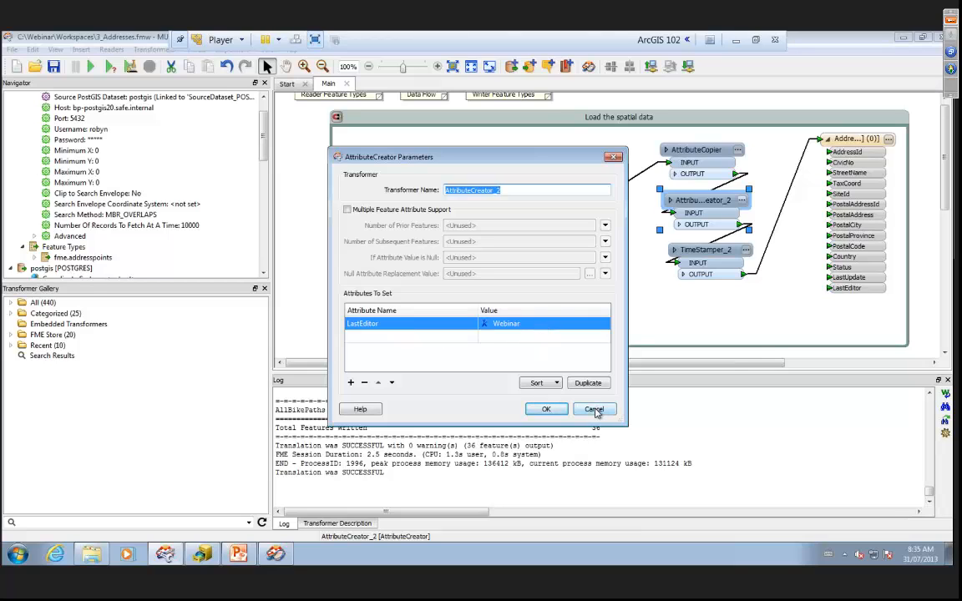
pyautogui.click(546, 409)
pyautogui.click(746, 252)
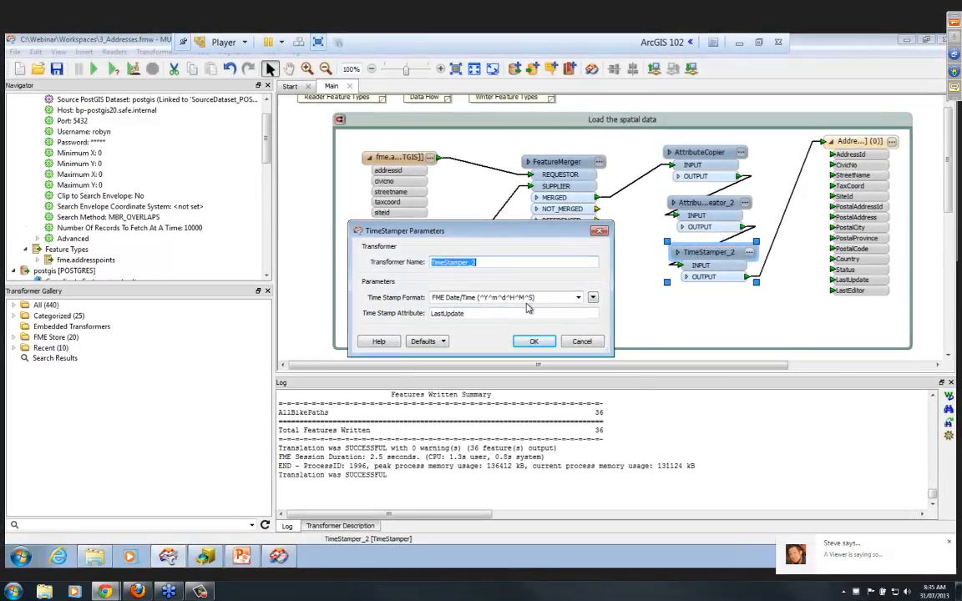
pyautogui.click(581, 341)
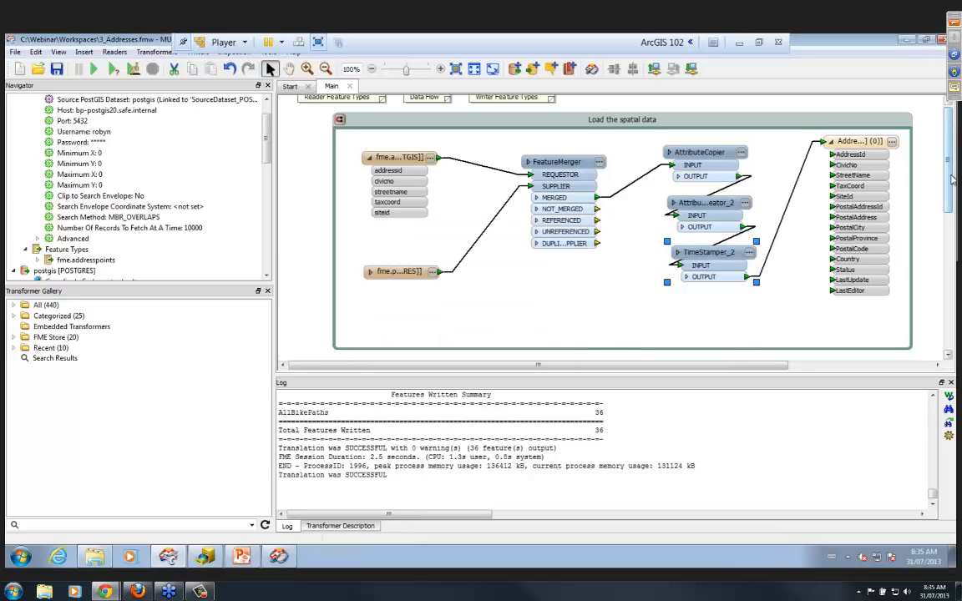
# Review the user attributes in the AddressPoints writer feature type's properties, leaving them unchanged
pyautogui.moveTo(952, 179)
pyautogui.mouseDown()
pyautogui.moveTo(953, 205)
pyautogui.moveTo(952, 176)
pyautogui.mouseUp()
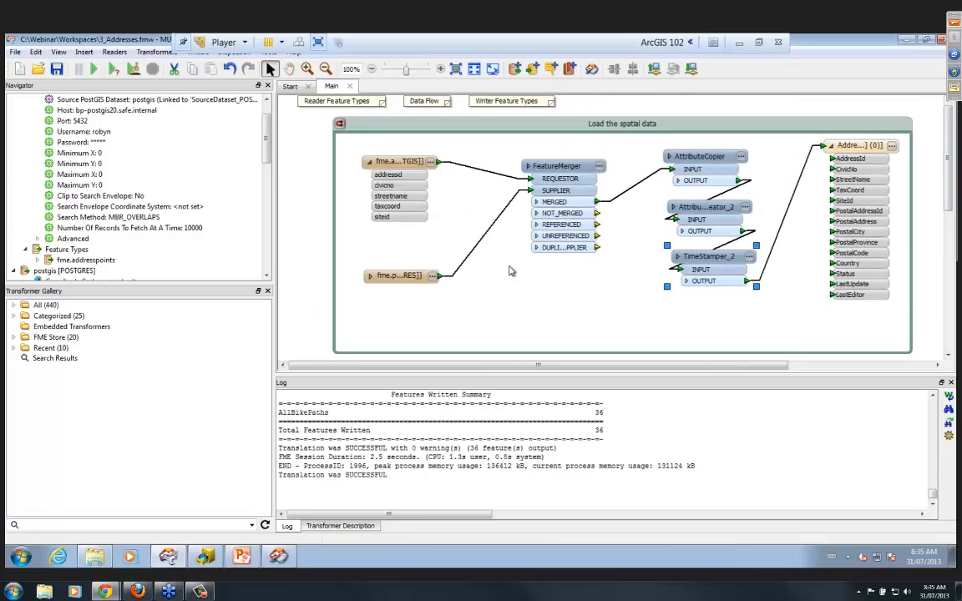
pyautogui.click(860, 147)
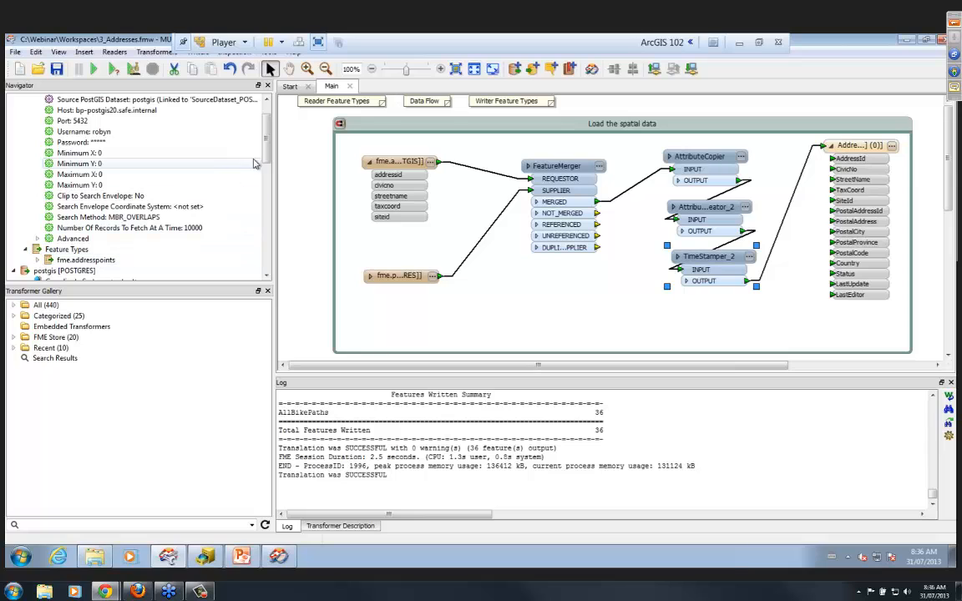
pyautogui.moveTo(267, 155); pyautogui.dragTo(266, 250)
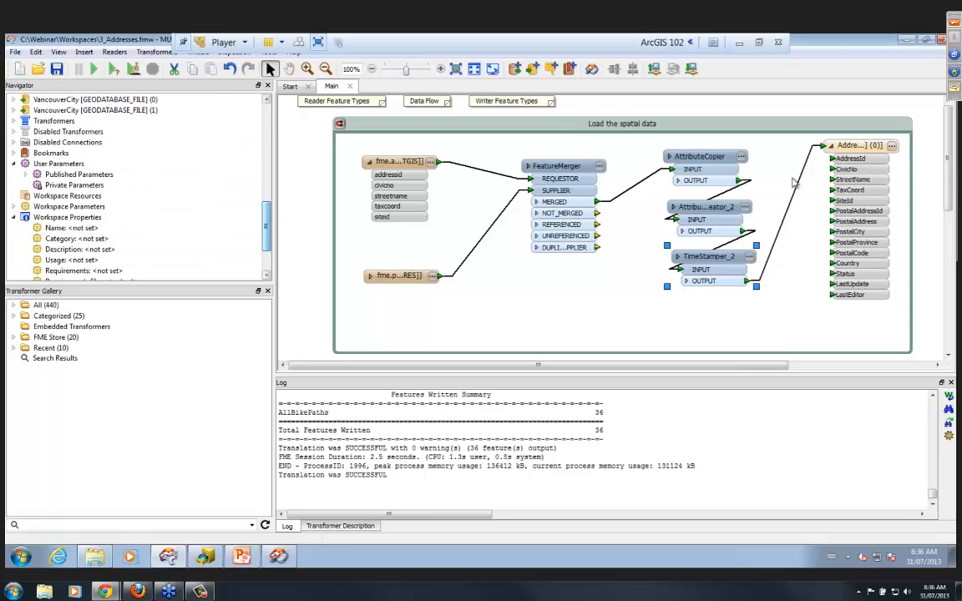
pyautogui.click(892, 147)
pyautogui.click(414, 166)
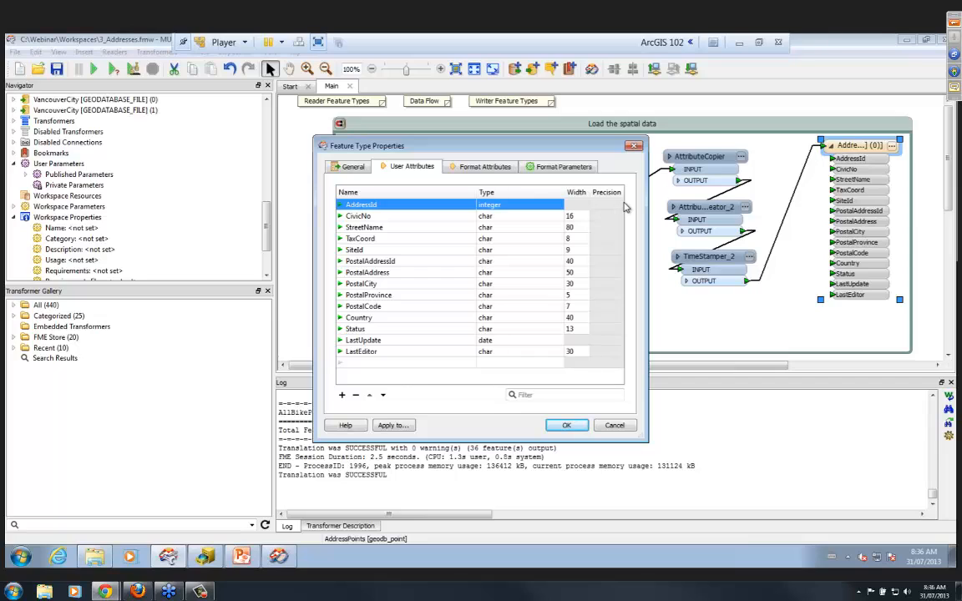
pyautogui.click(615, 426)
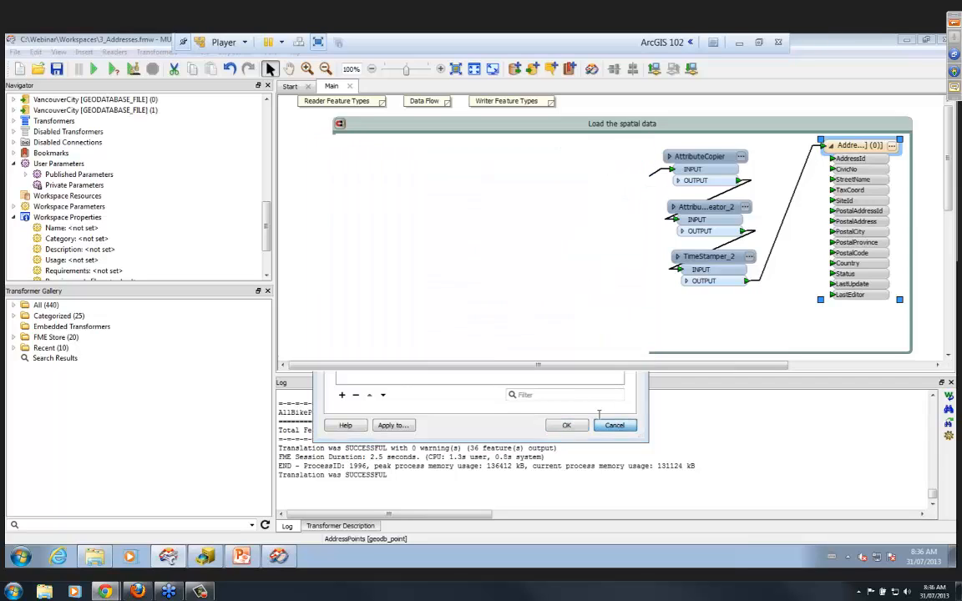
# Review the AddressId index command in the workspace's Shutdown Python Script, close it without changes, and run the workspace
pyautogui.click(14, 207)
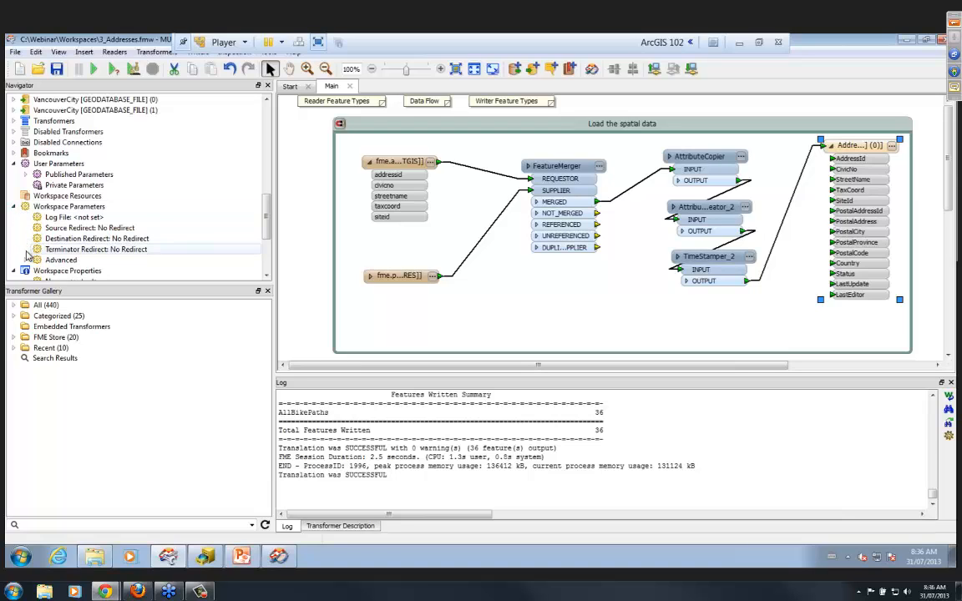
pyautogui.scroll(-6, 185, 187)
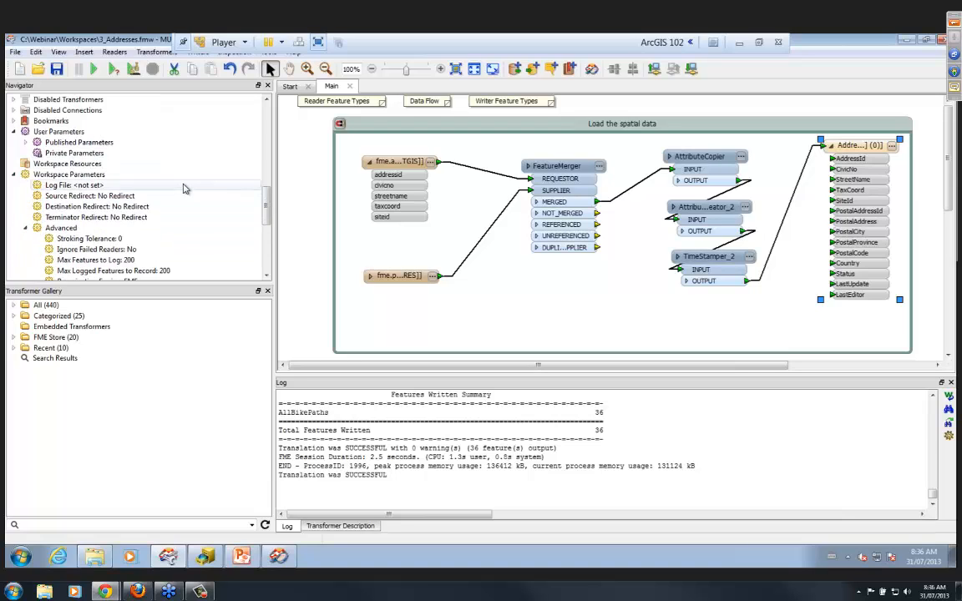
pyautogui.rightClick(184, 196)
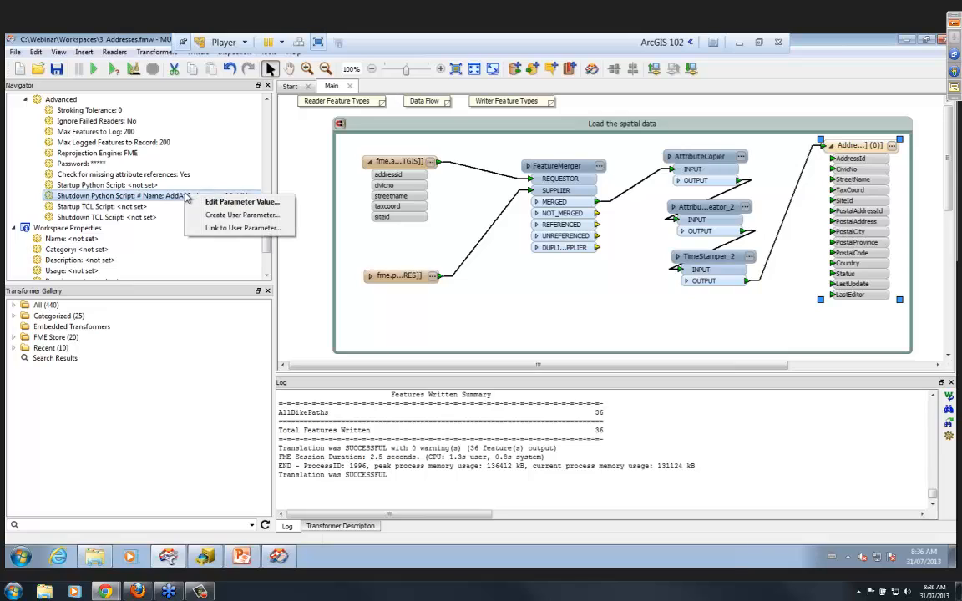
pyautogui.click(240, 202)
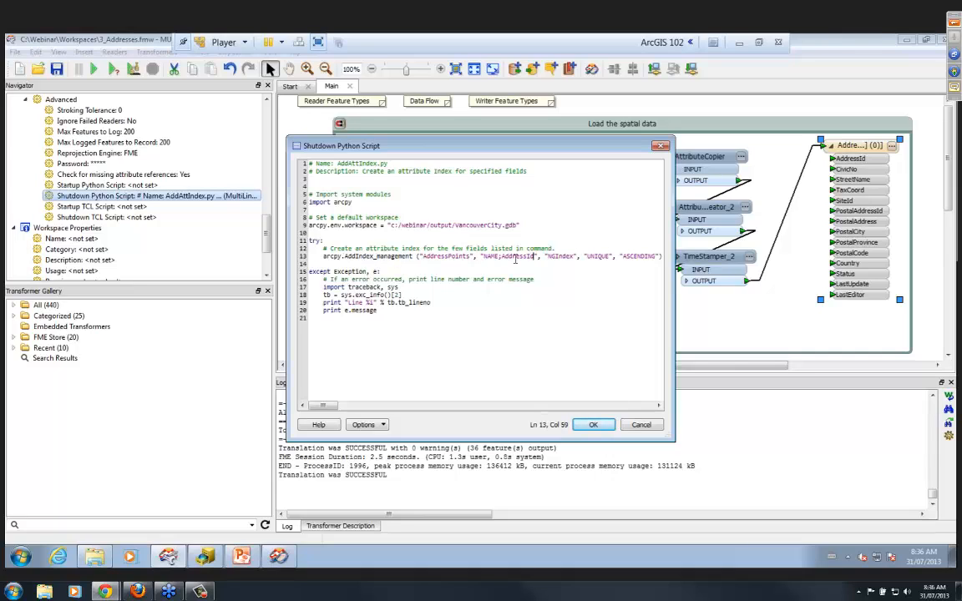
pyautogui.moveTo(536, 255); pyautogui.dragTo(504, 258)
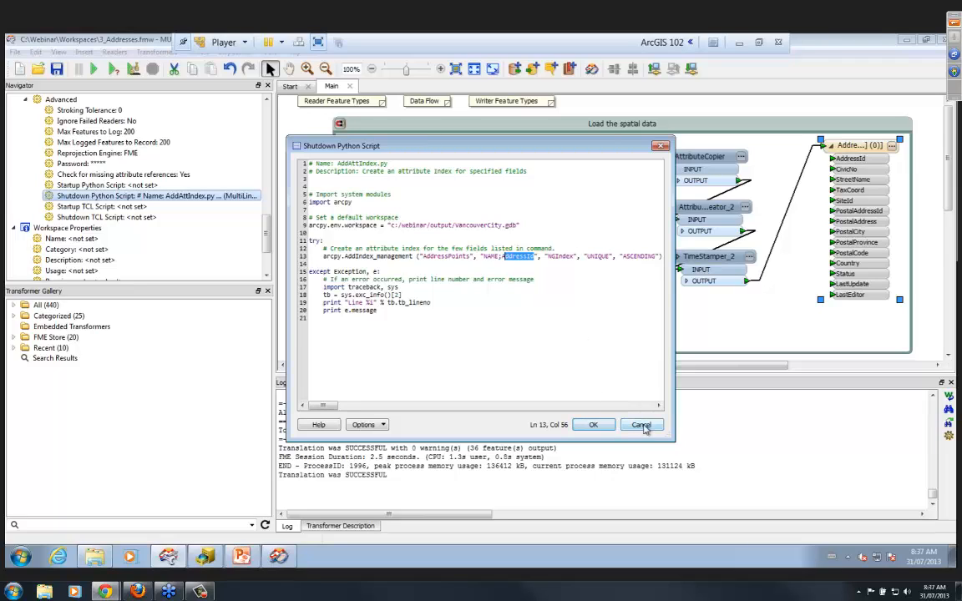
pyautogui.click(641, 424)
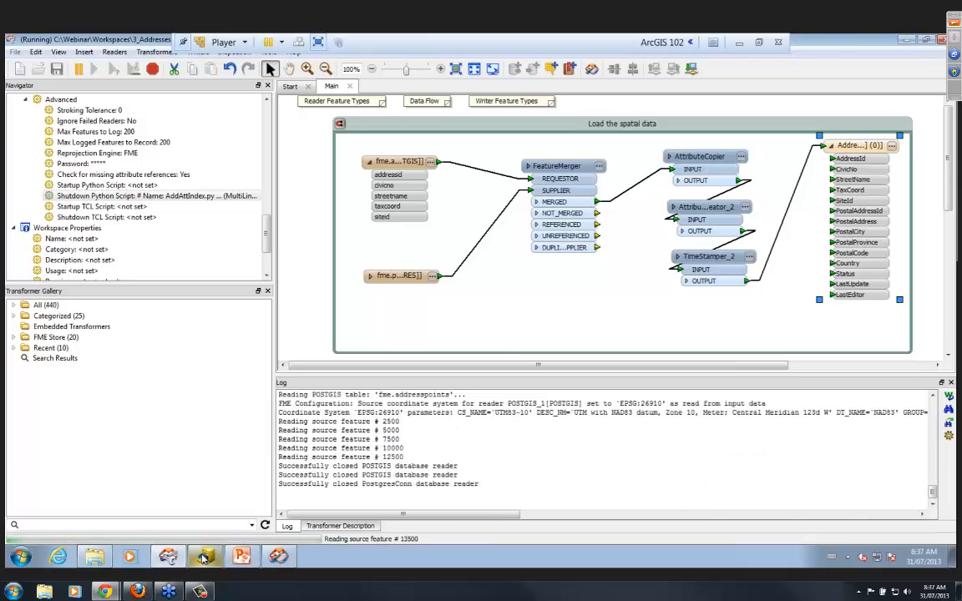
pyautogui.moveTo(208, 559)
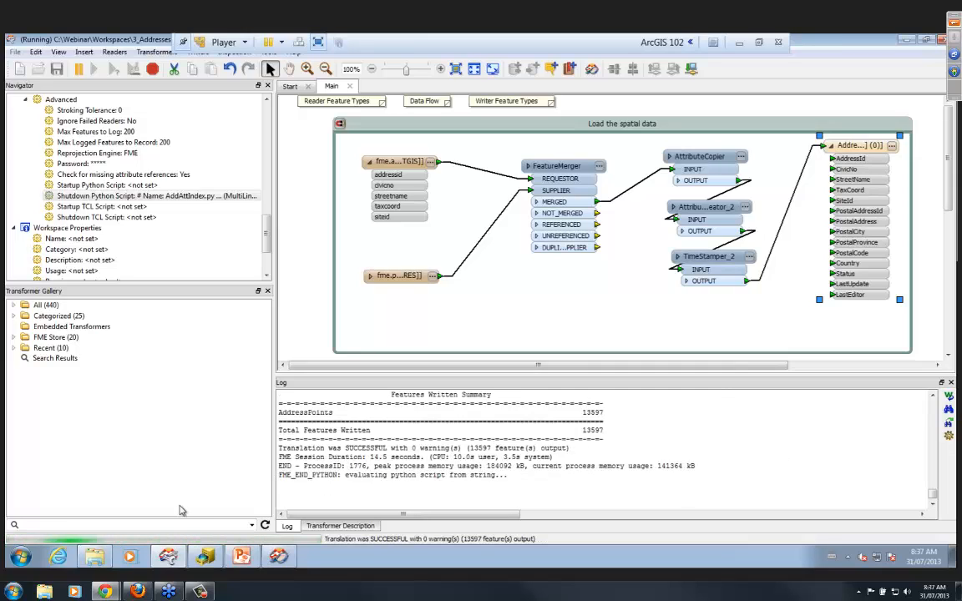
# Switch to ArcCatalog and refresh the VancouverCity.gdb geodatabase in the Output folder
pyautogui.click(206, 558)
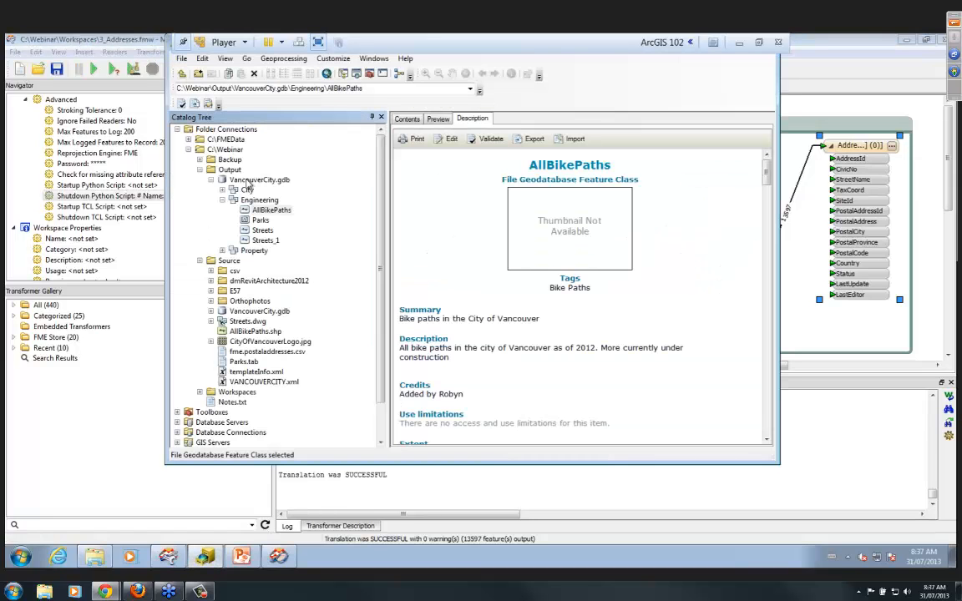
pyautogui.click(259, 181)
pyautogui.rightClick(274, 186)
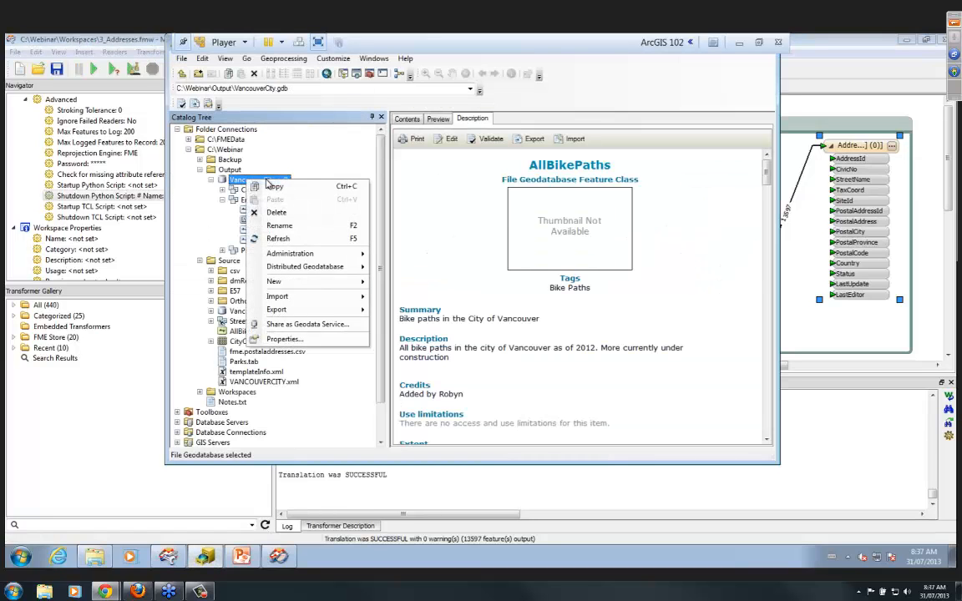
pyautogui.click(266, 218)
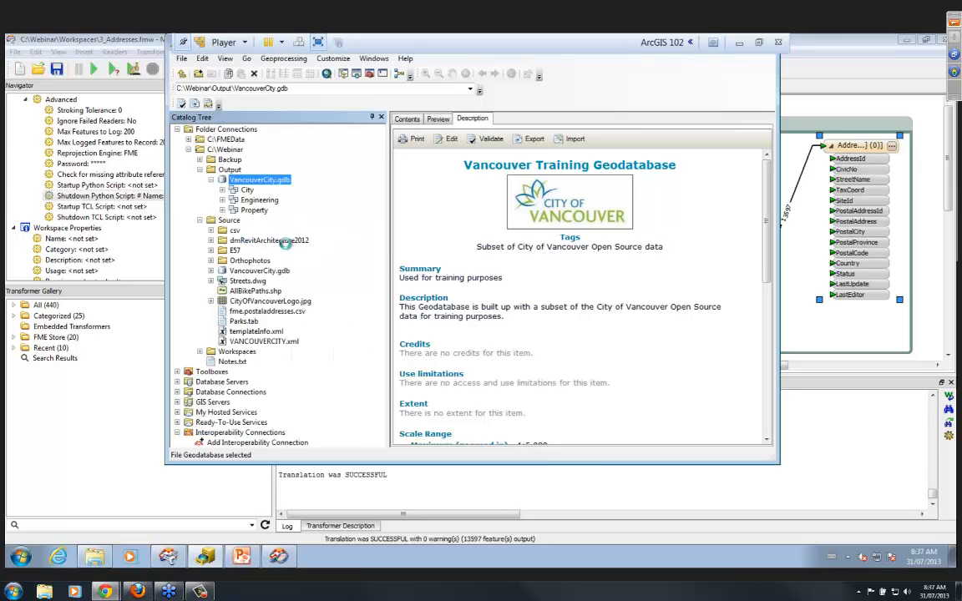
# Preview the geography of the AddressPoints feature class in the Property dataset of the output geodatabase
pyautogui.click(222, 211)
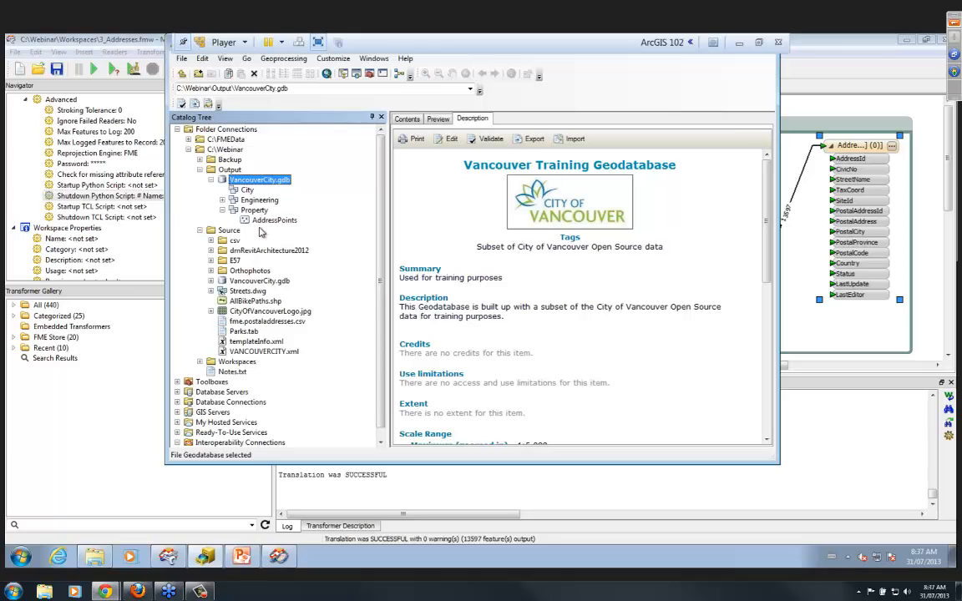
pyautogui.click(271, 222)
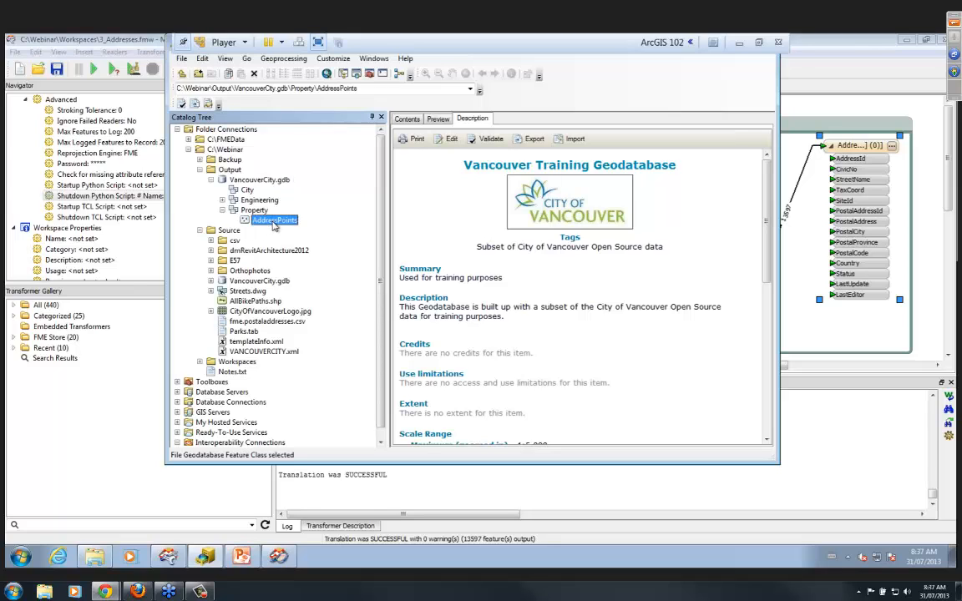
pyautogui.click(438, 120)
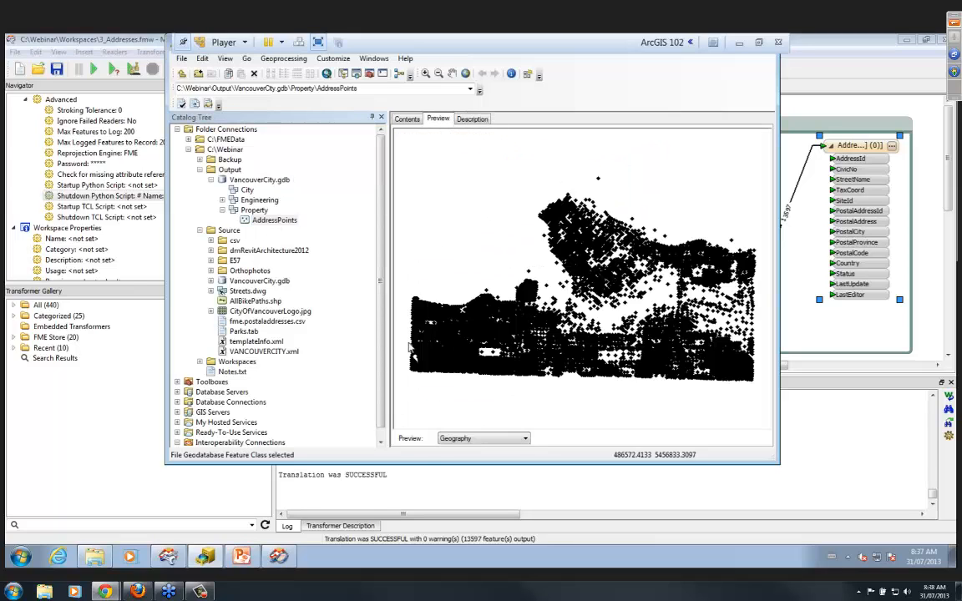
# Examine the NGIndex attribute index in the AddressPoints feature class properties
pyautogui.rightClick(271, 222)
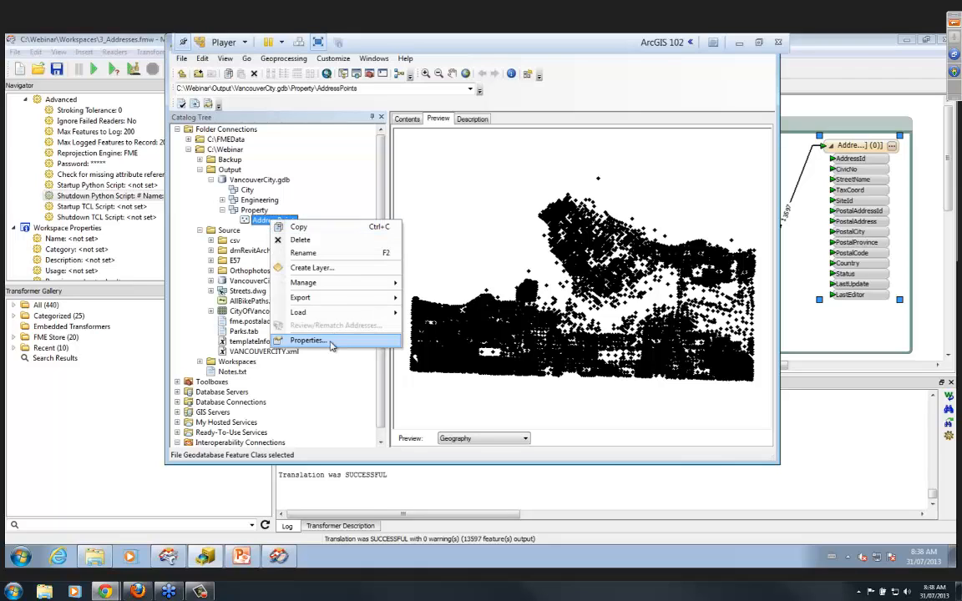
pyautogui.click(300, 311)
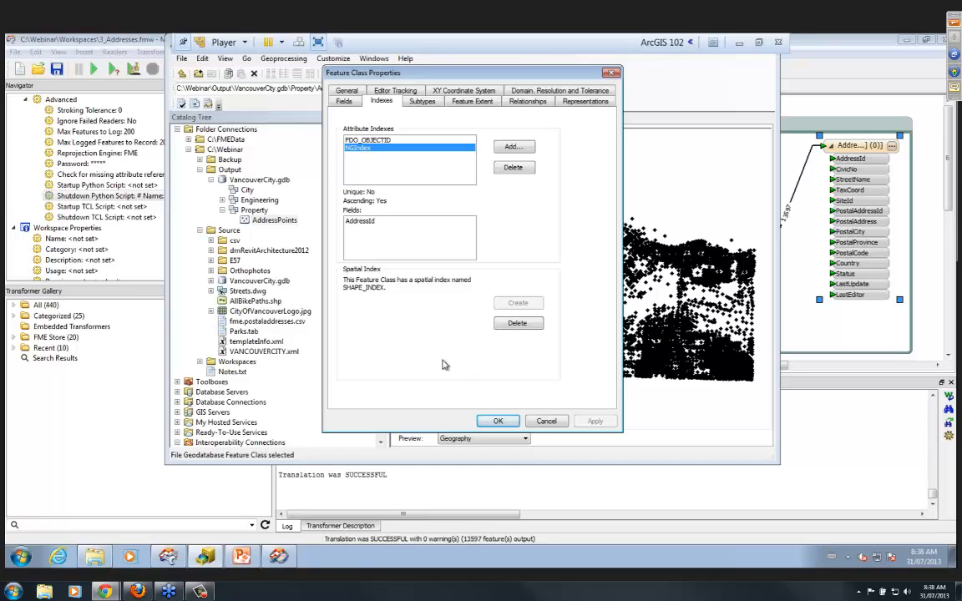
pyautogui.click(498, 421)
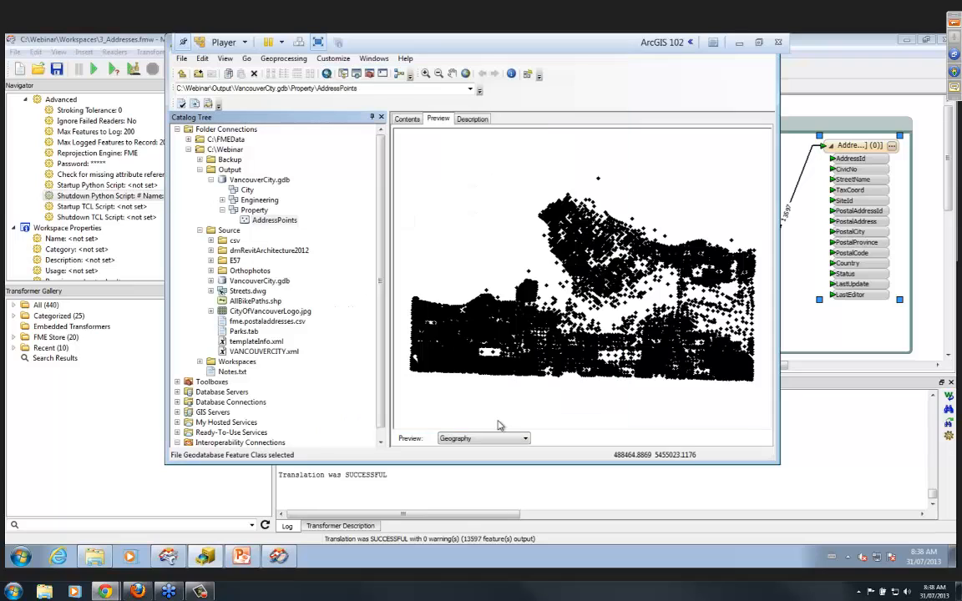
# Return to the FME Workbench workspace and disable all objects in the "Load the spatial data" bookmark
pyautogui.click(844, 125)
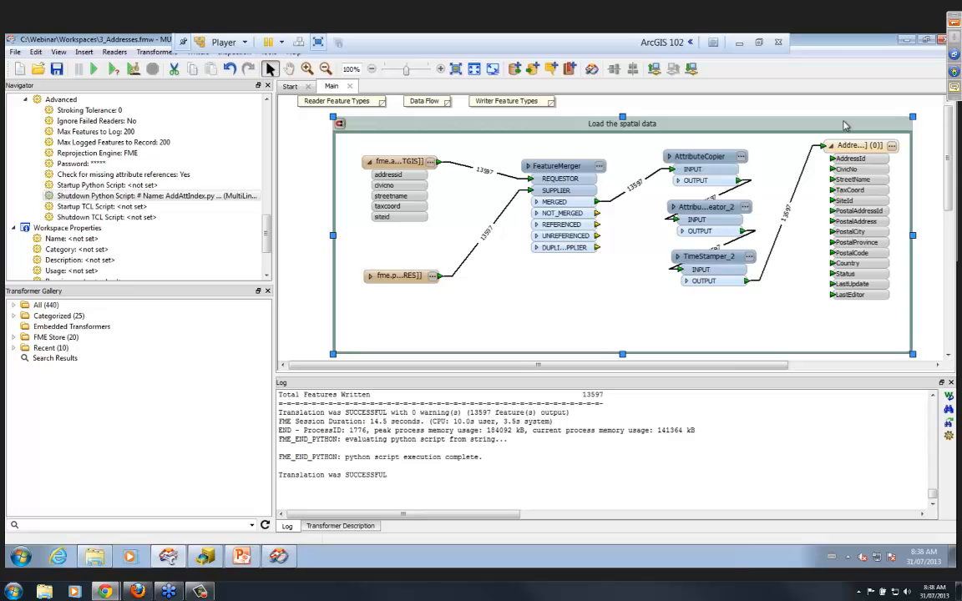
pyautogui.click(205, 557)
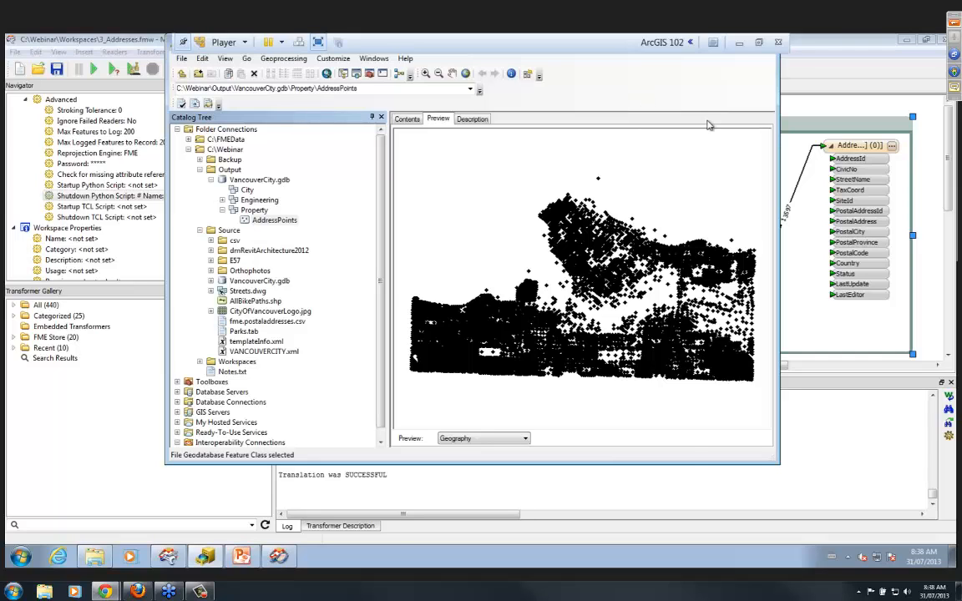
pyautogui.click(206, 558)
pyautogui.scroll(-5, 949, 274)
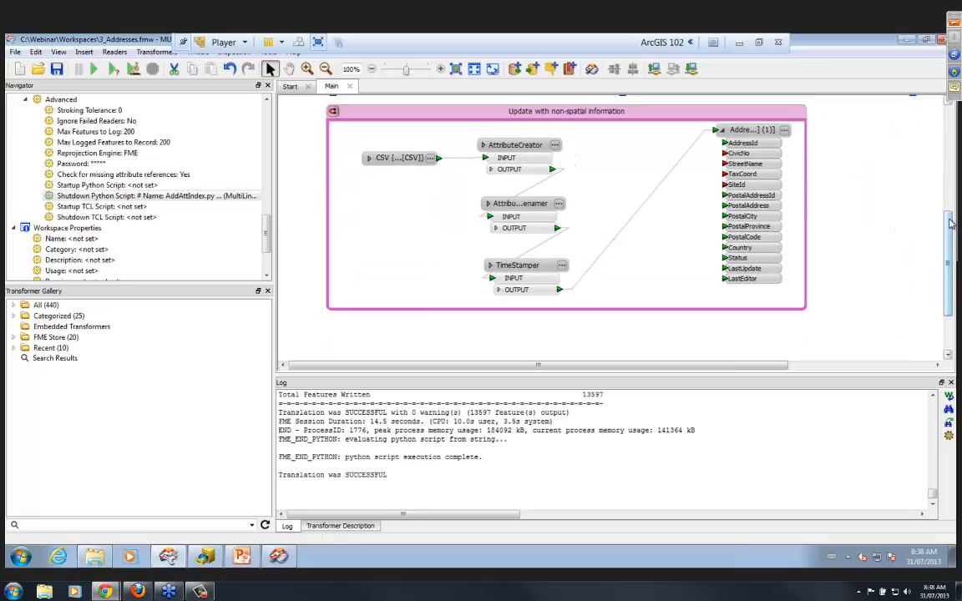
pyautogui.scroll(5, 854, 205)
pyautogui.click(762, 130)
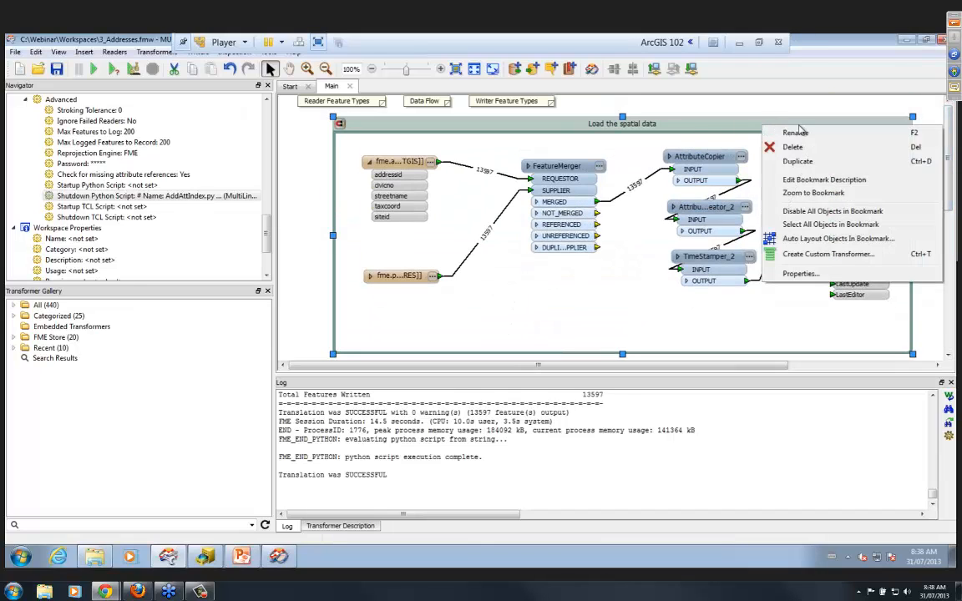
pyautogui.click(817, 213)
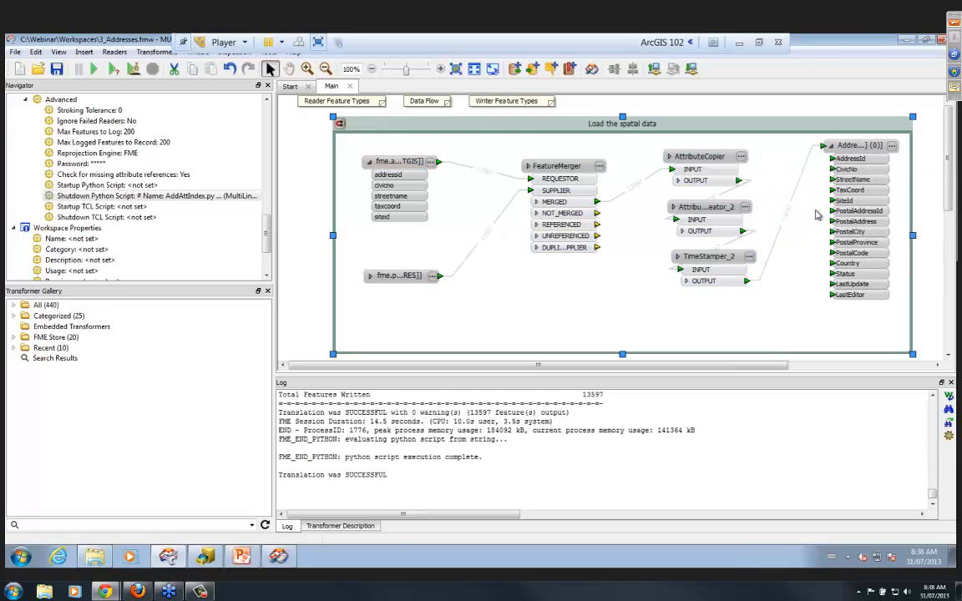
# Enable all objects in the "Update with non-spatial information" bookmark
pyautogui.scroll(-5, 951, 159)
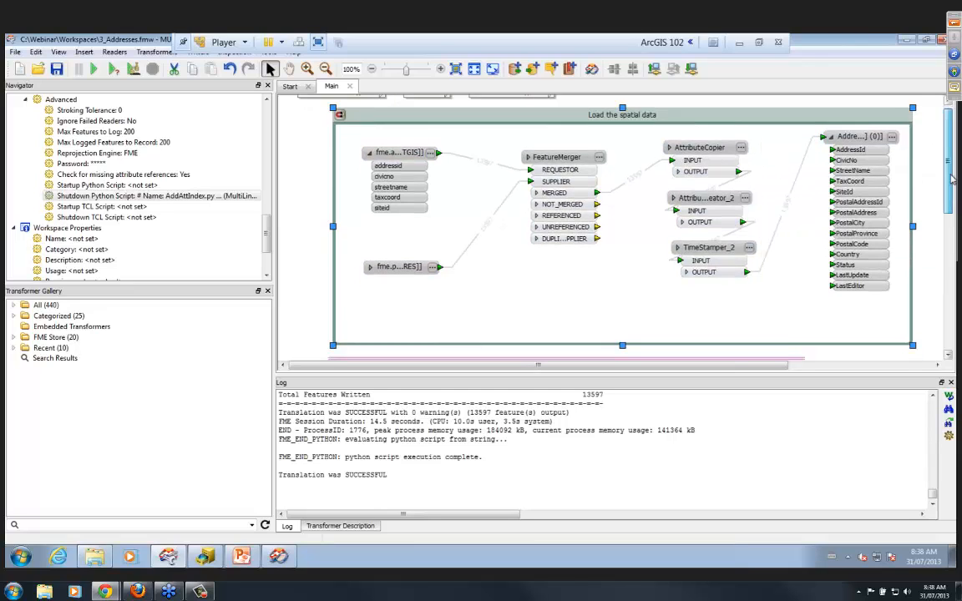
pyautogui.rightClick(601, 162)
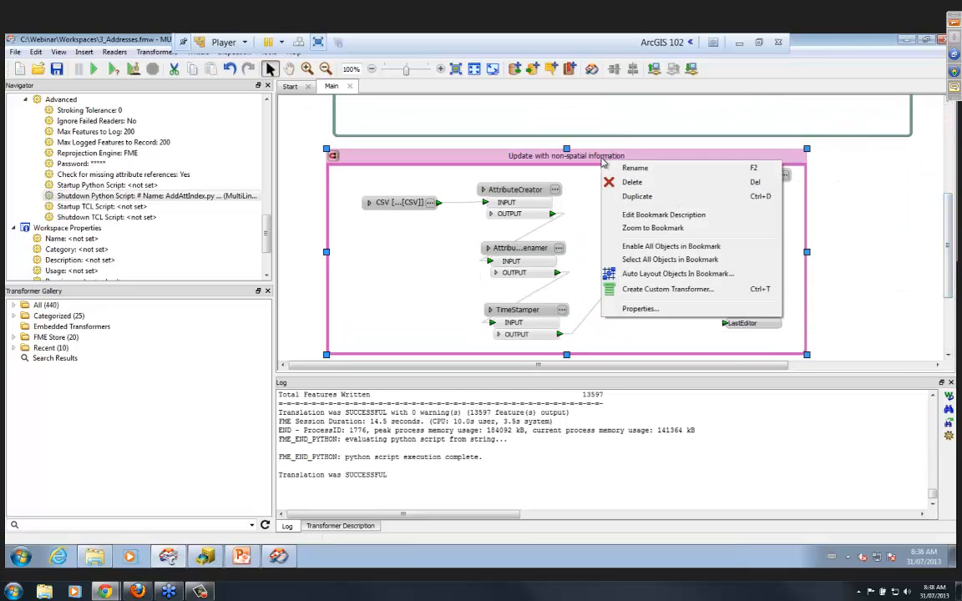
pyautogui.click(648, 251)
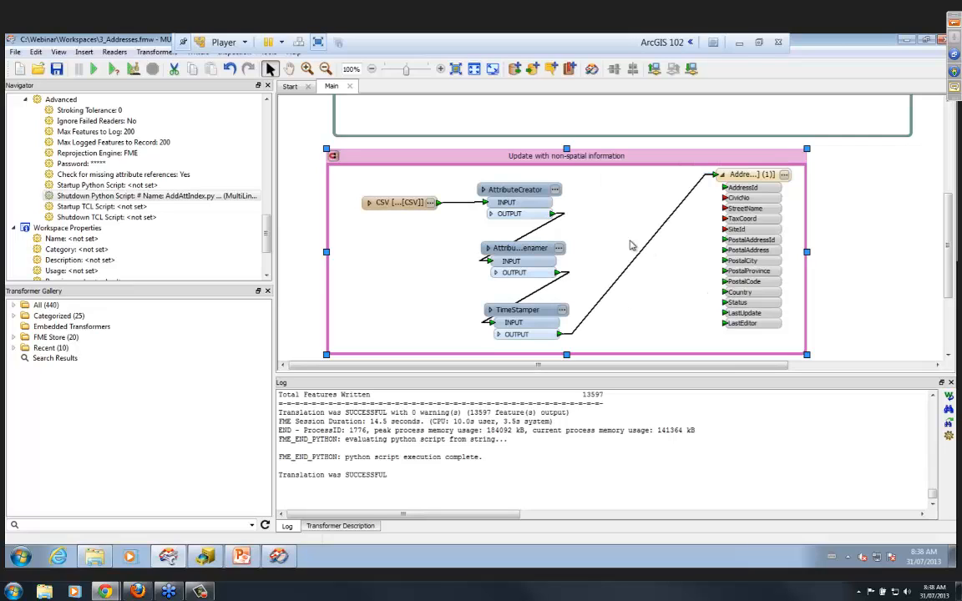
# Inspect the CSV source feature type of the update bookmark in FME Data Inspector
pyautogui.rightClick(390, 205)
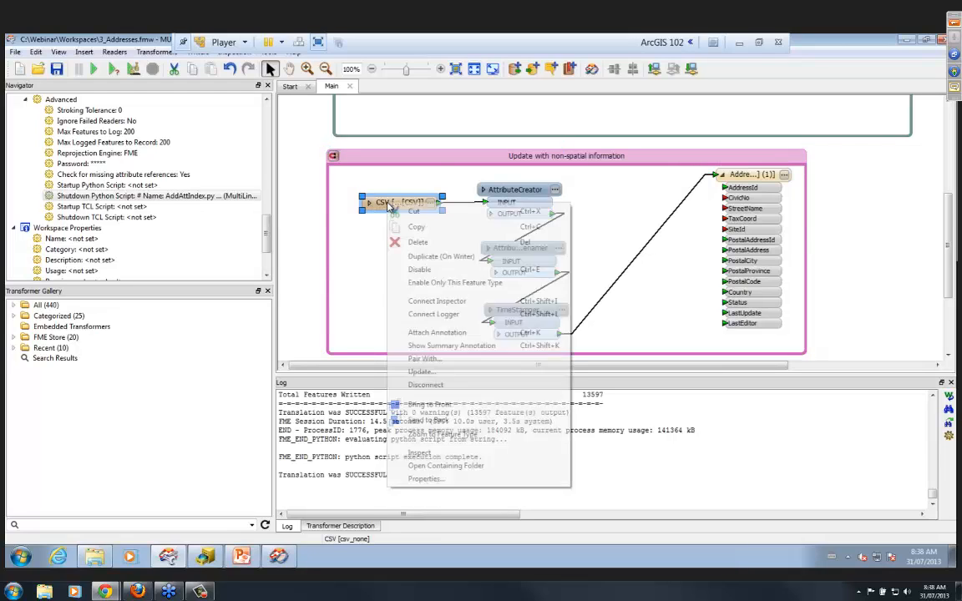
pyautogui.click(431, 452)
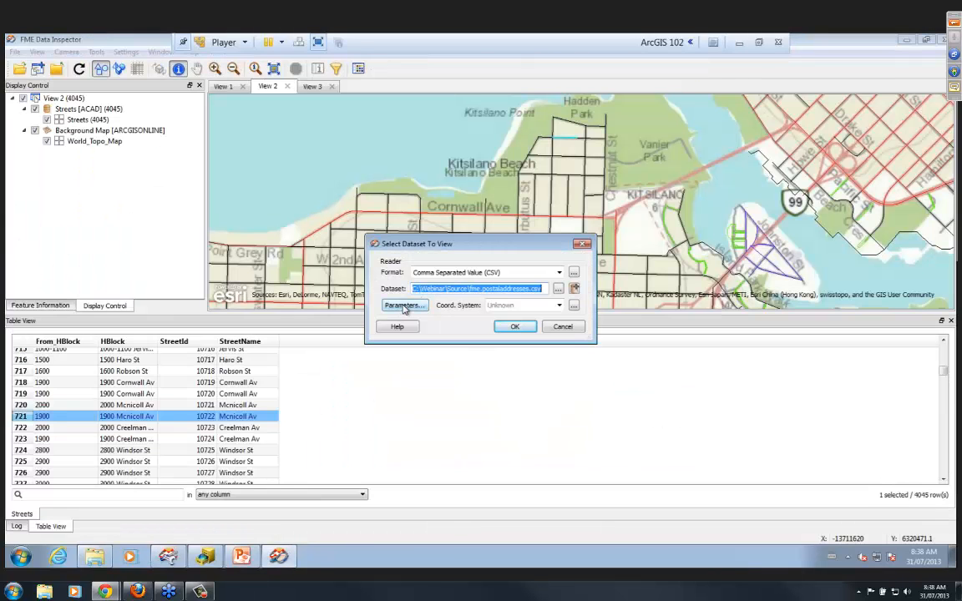
pyautogui.click(404, 307)
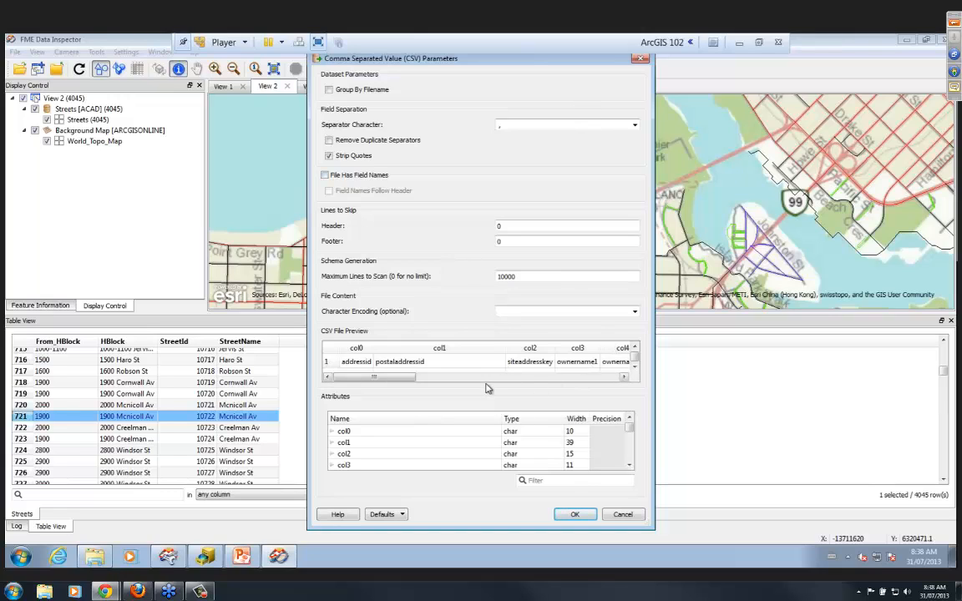
pyautogui.click(634, 369)
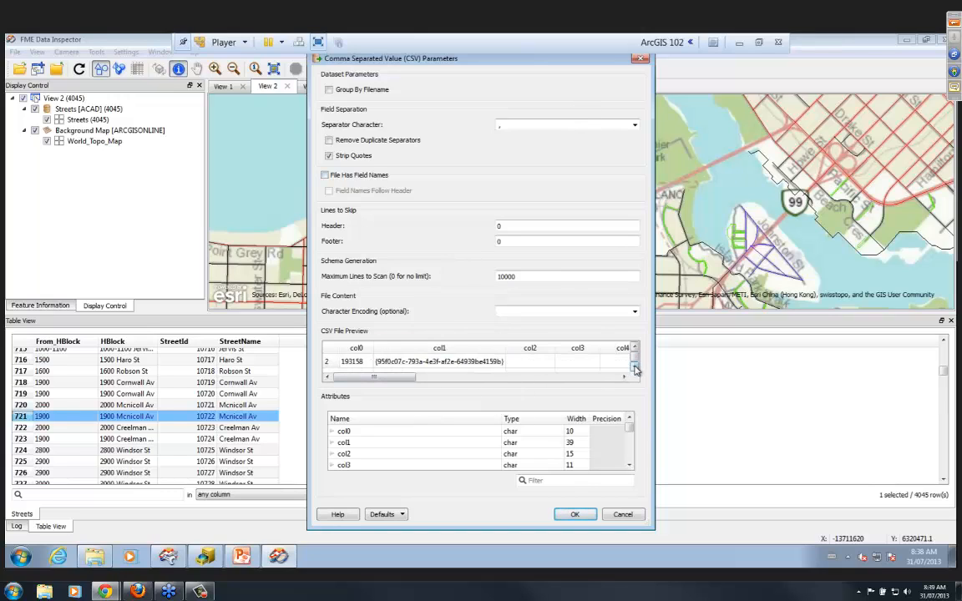
pyautogui.click(635, 347)
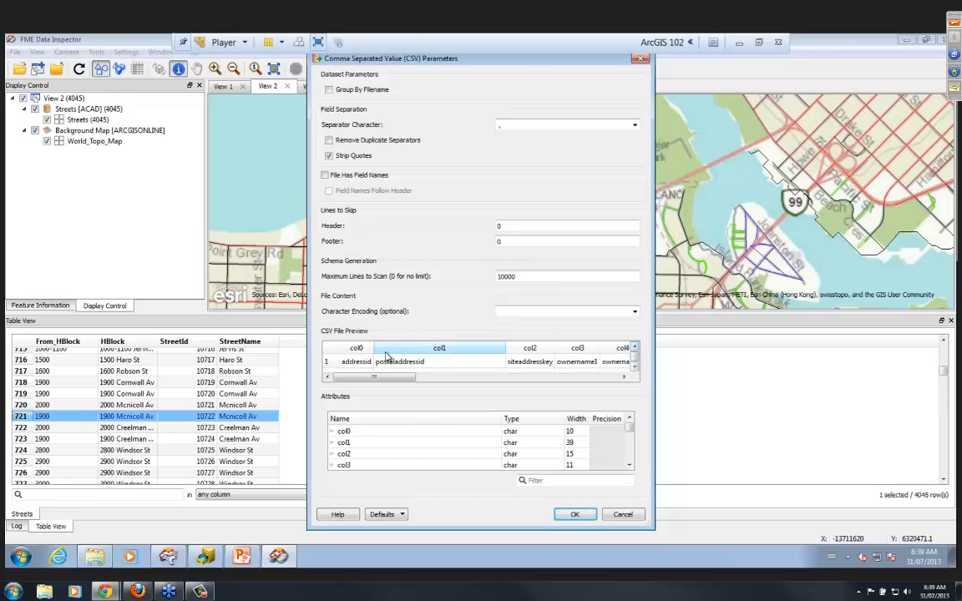
pyautogui.click(325, 176)
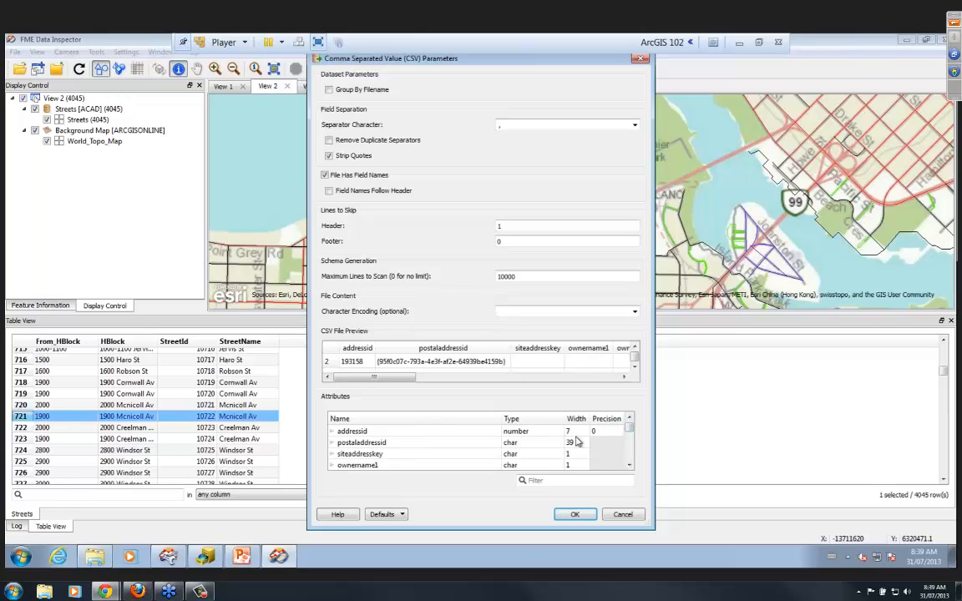
pyautogui.moveTo(630, 430); pyautogui.dragTo(630, 440)
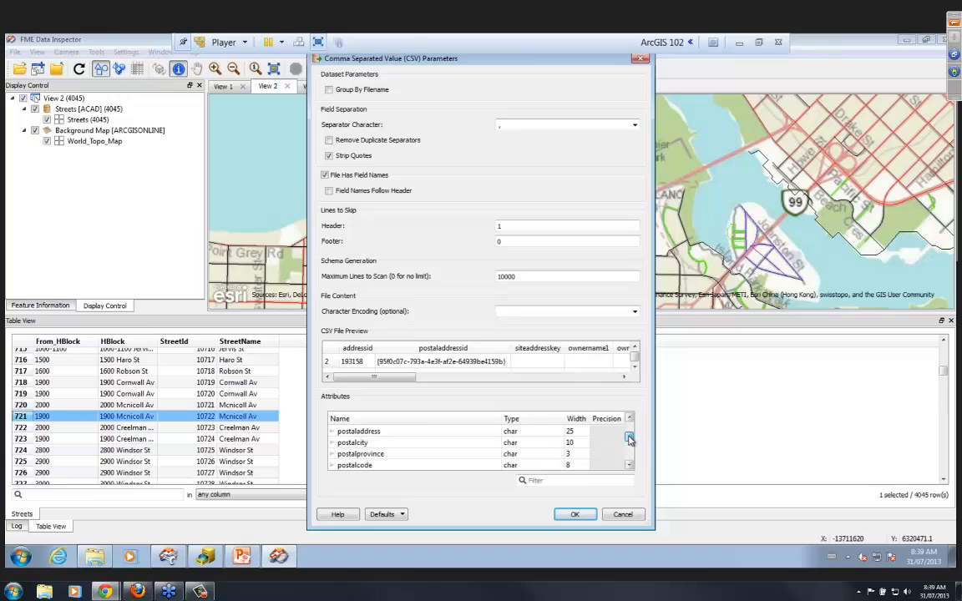
pyautogui.click(514, 465)
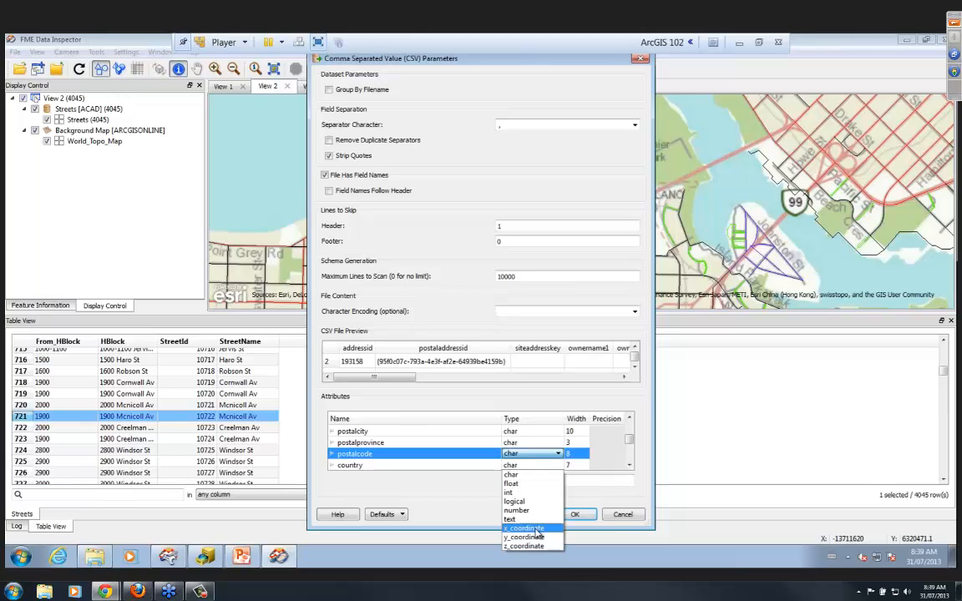
pyautogui.click(455, 484)
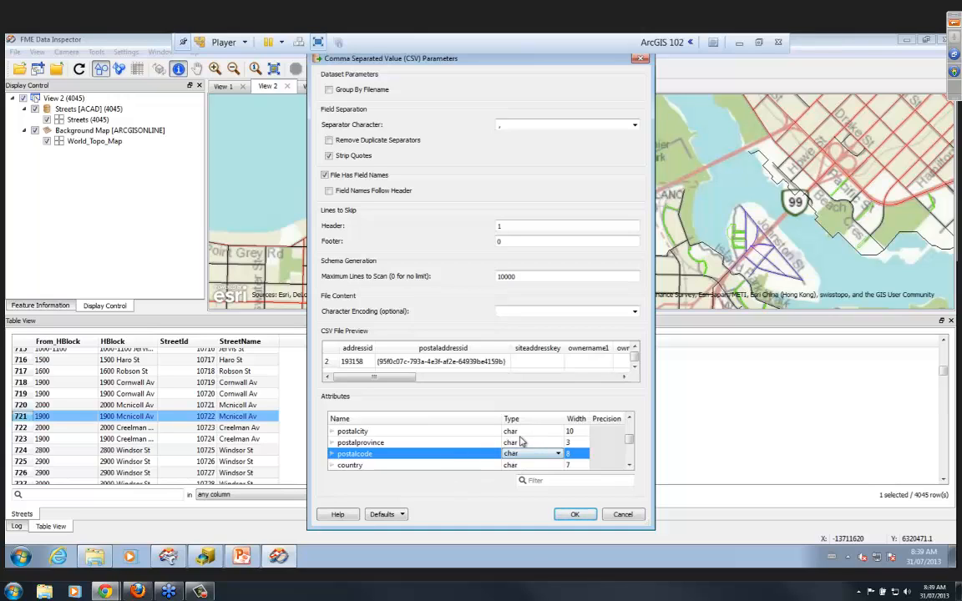
pyautogui.click(623, 514)
# Set the CSV reader parameter File Has Field Names, load fme.postaladdresses.csv, and look through its table columns
pyautogui.click(400, 328)
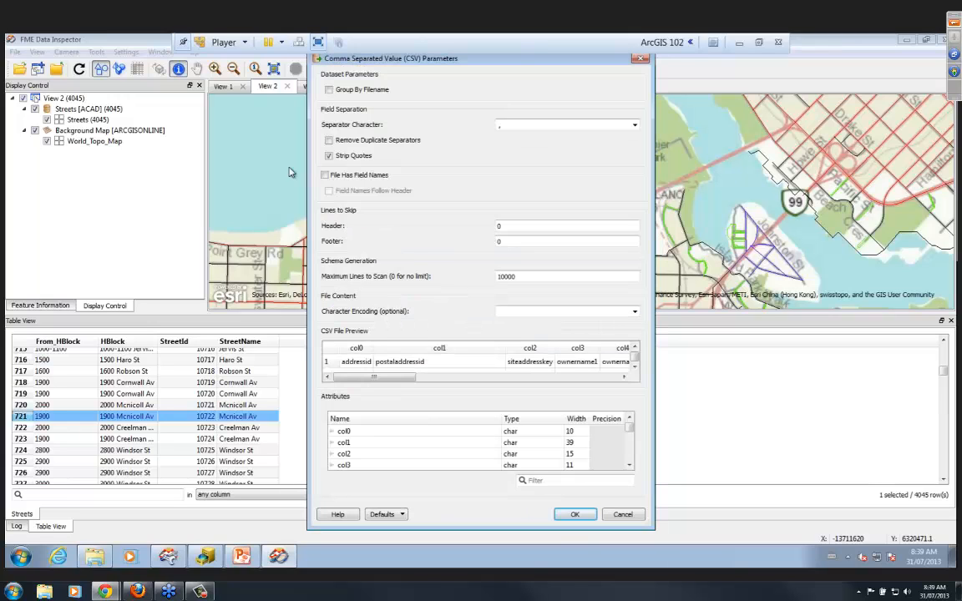
pyautogui.click(324, 175)
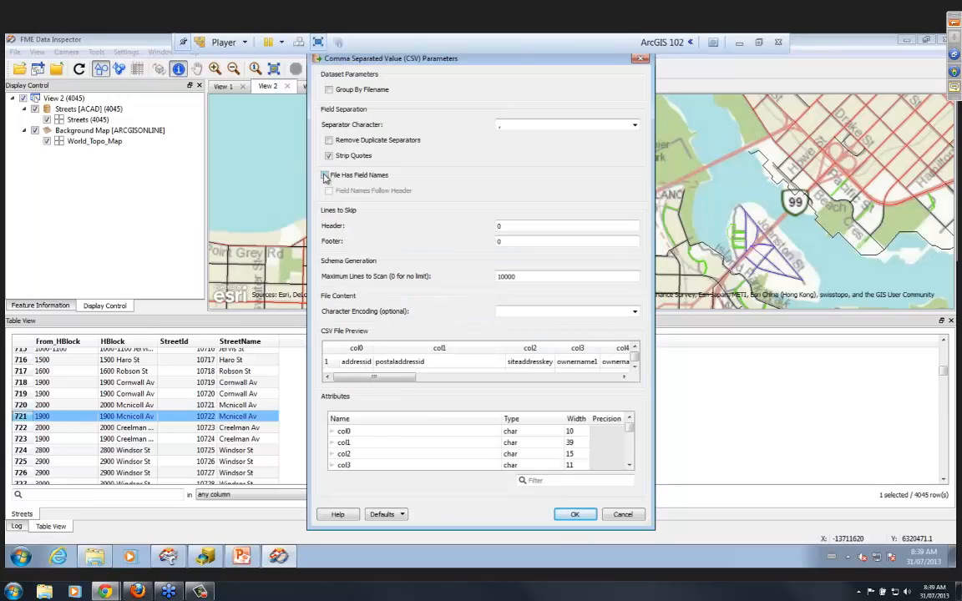
pyautogui.click(573, 514)
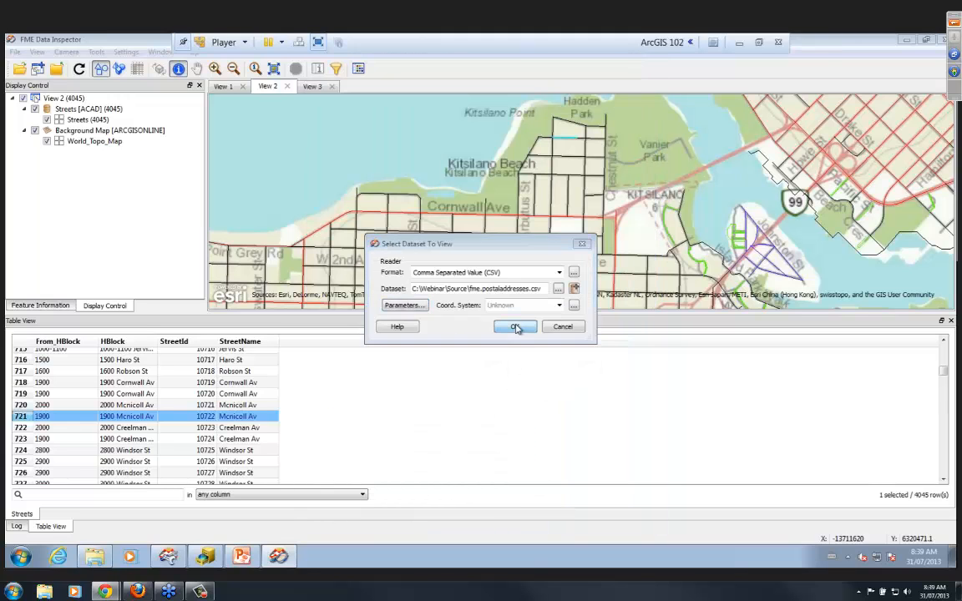
pyautogui.click(517, 328)
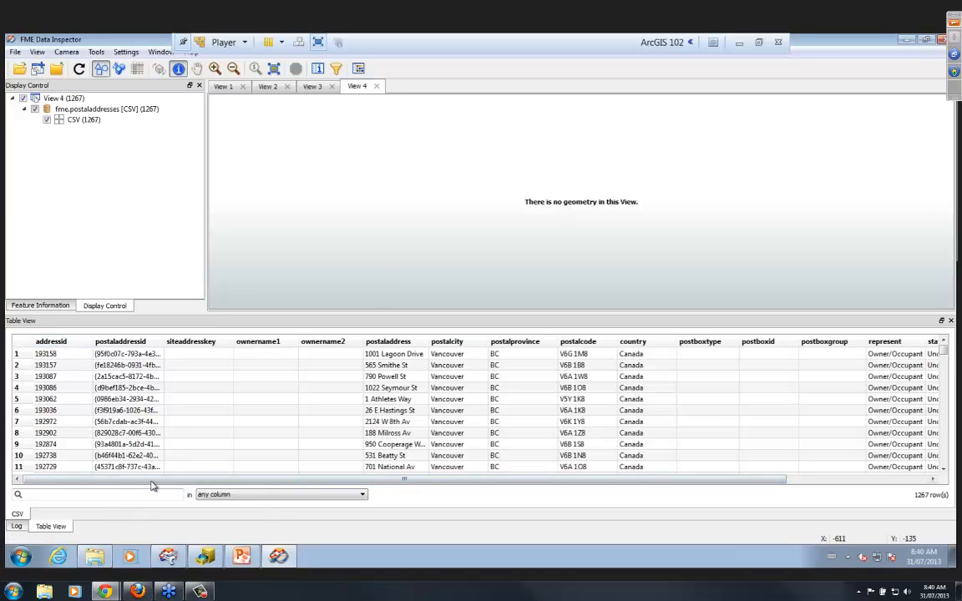
pyautogui.moveTo(153, 484); pyautogui.dragTo(328, 492)
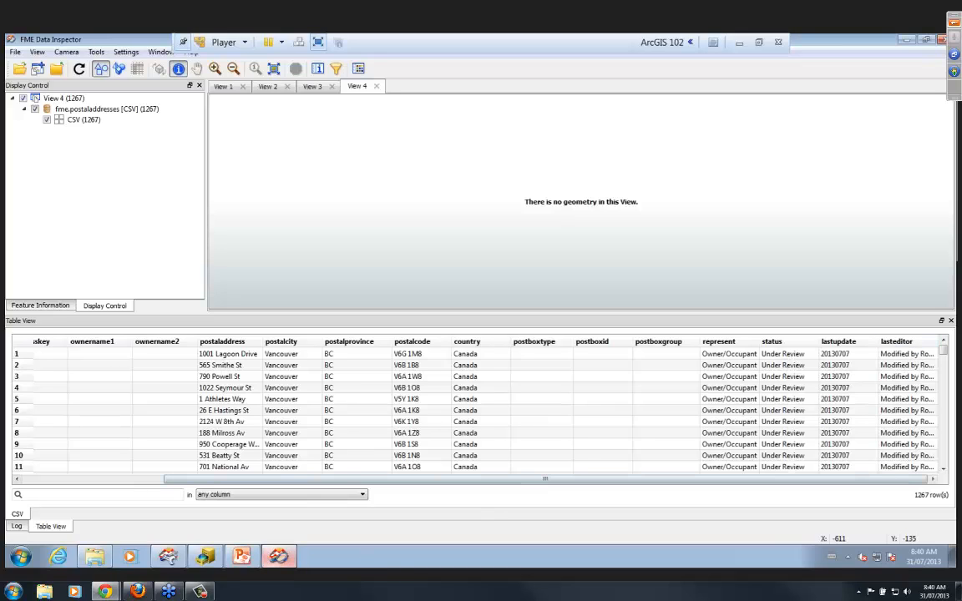
# Switch to FME Workbench and review the TimeStamper and AttributeRenamer parameters in the "Update with non-spatial information" bookmark
pyautogui.click(167, 558)
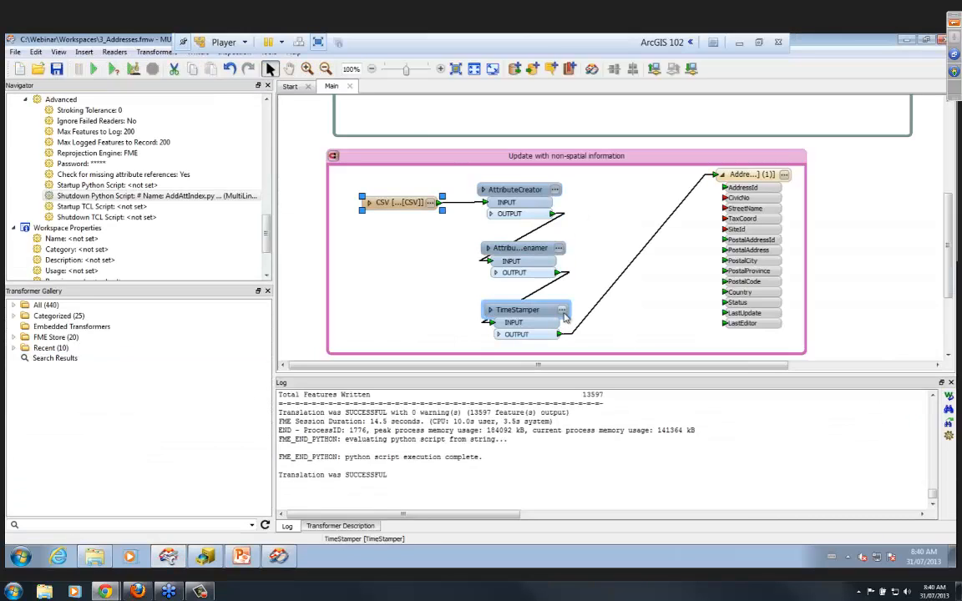
pyautogui.click(564, 311)
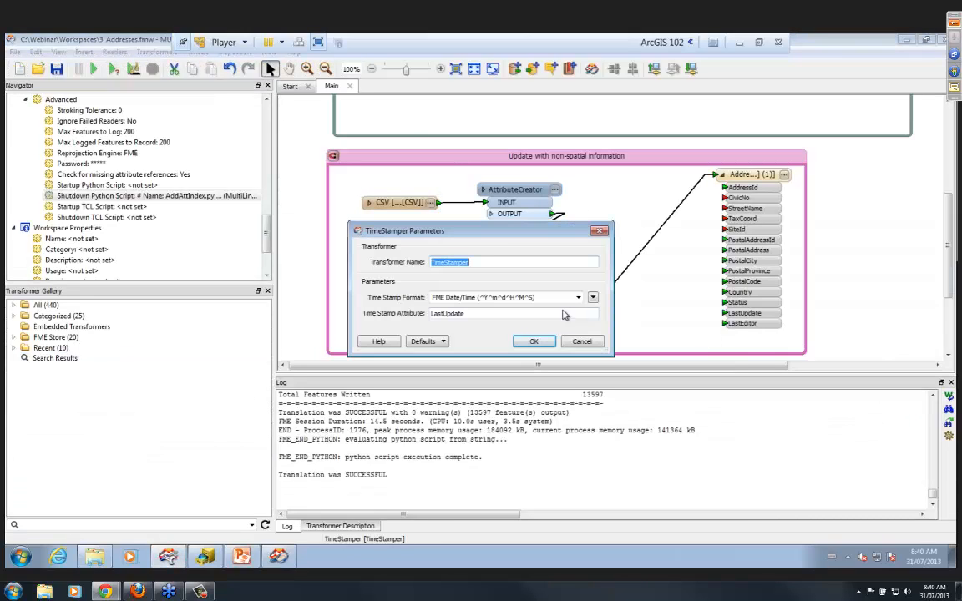
pyautogui.click(600, 232)
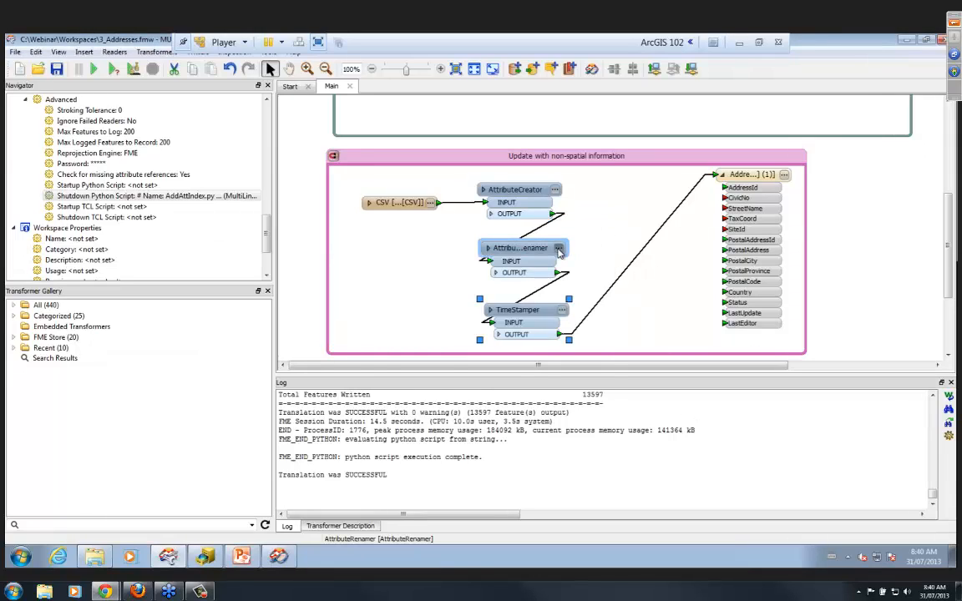
pyautogui.click(559, 249)
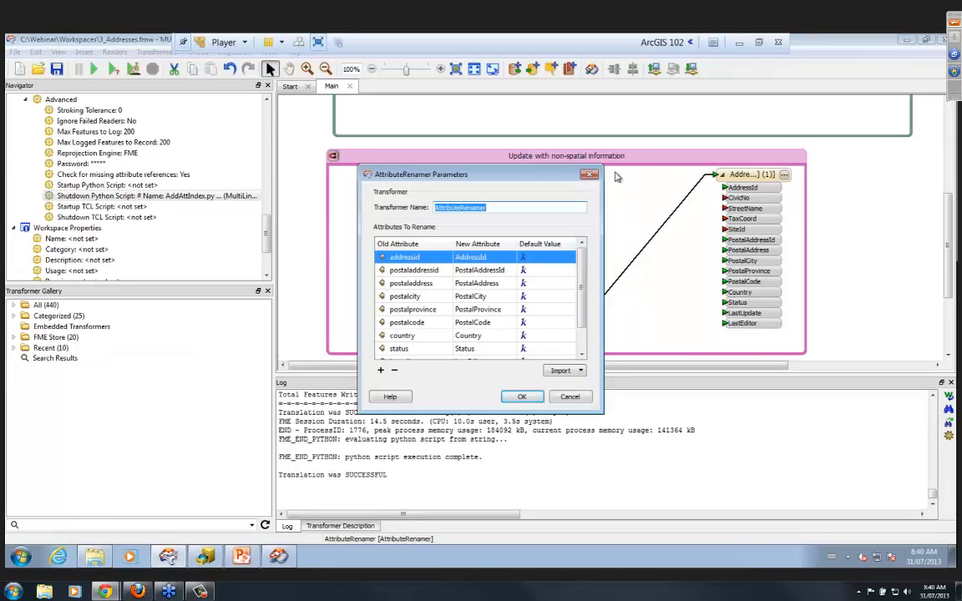
pyautogui.click(591, 177)
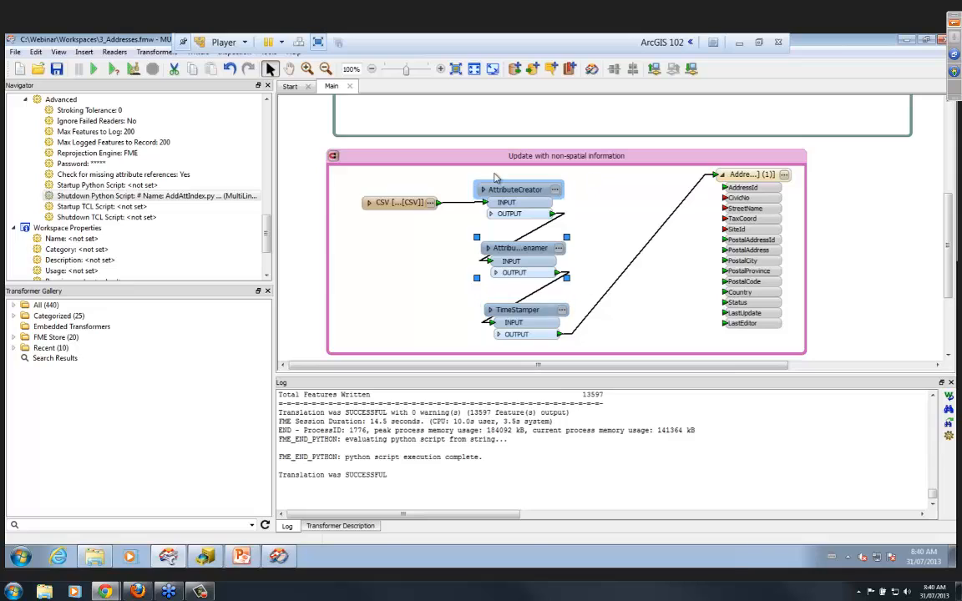
pyautogui.moveTo(530, 251)
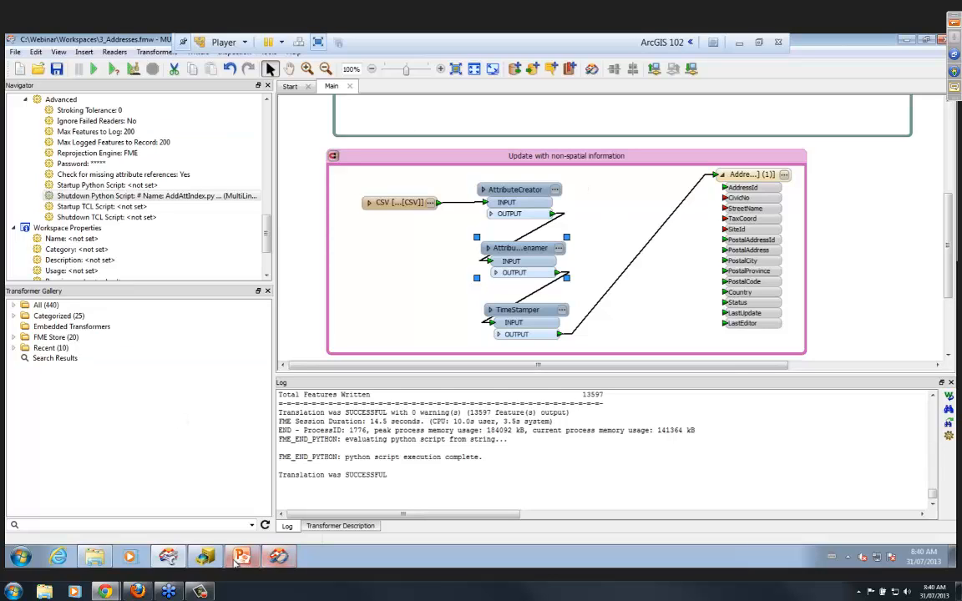
# Close ArcCatalog, run the 3_Addresses.fmw translation, and open the parameters of the AttributeCreator in the update bookmark
pyautogui.click(208, 557)
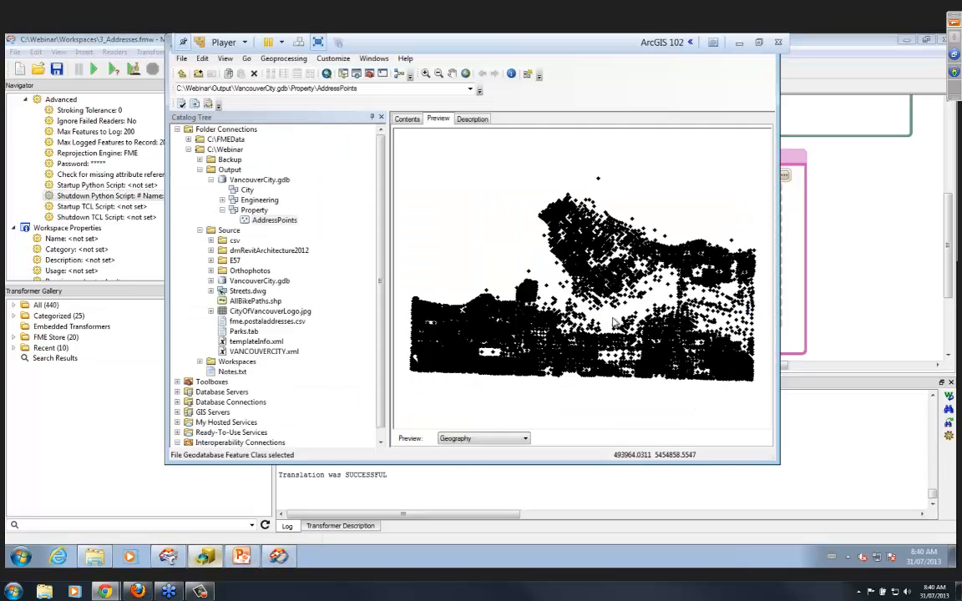
pyautogui.rightClick(206, 557)
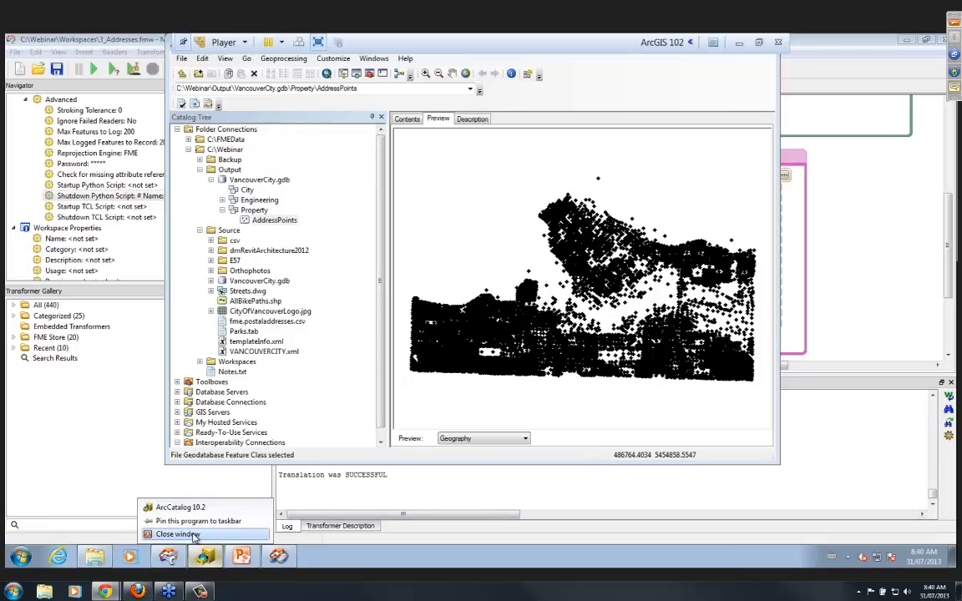
pyautogui.click(177, 535)
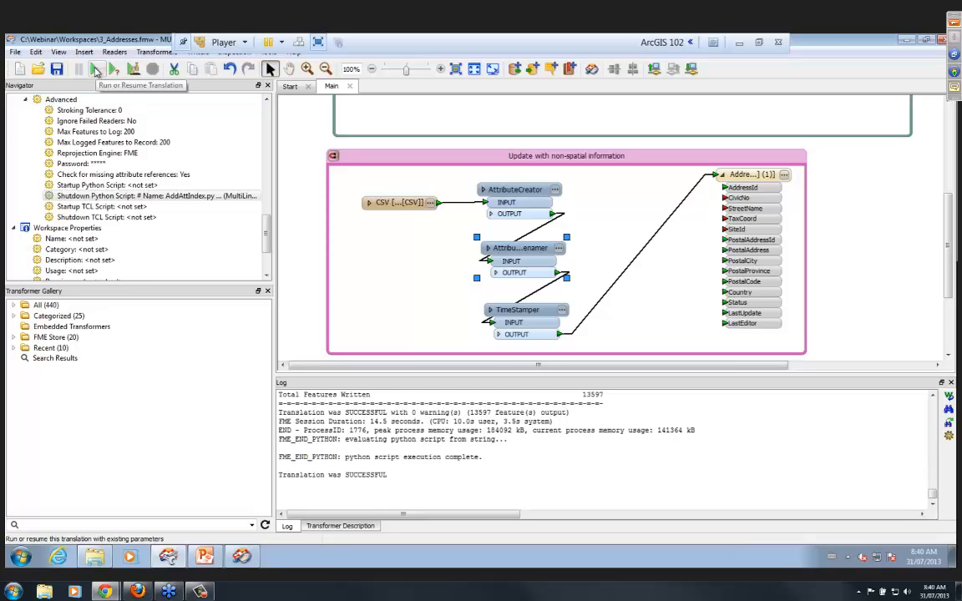
pyautogui.click(95, 70)
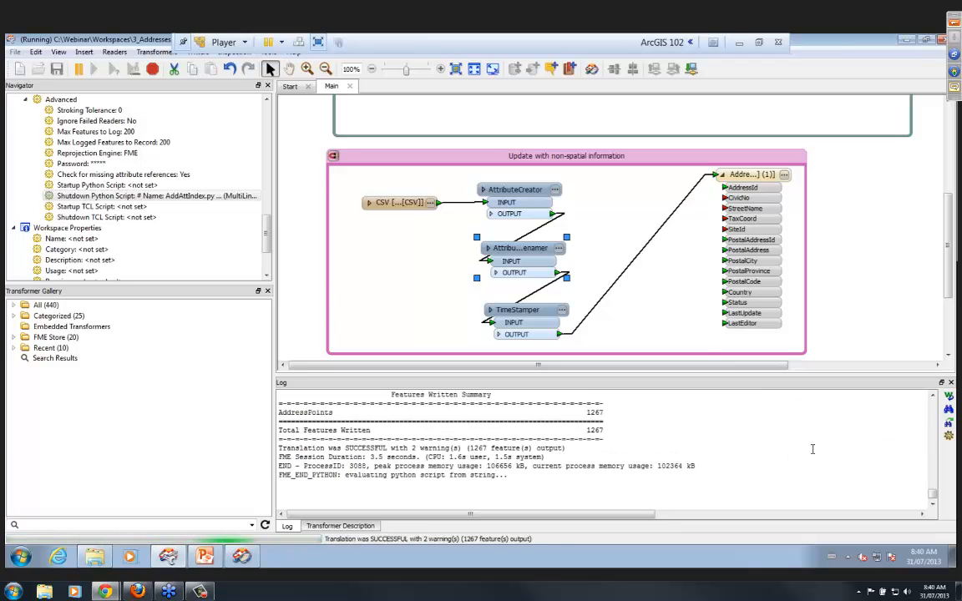
pyautogui.click(555, 190)
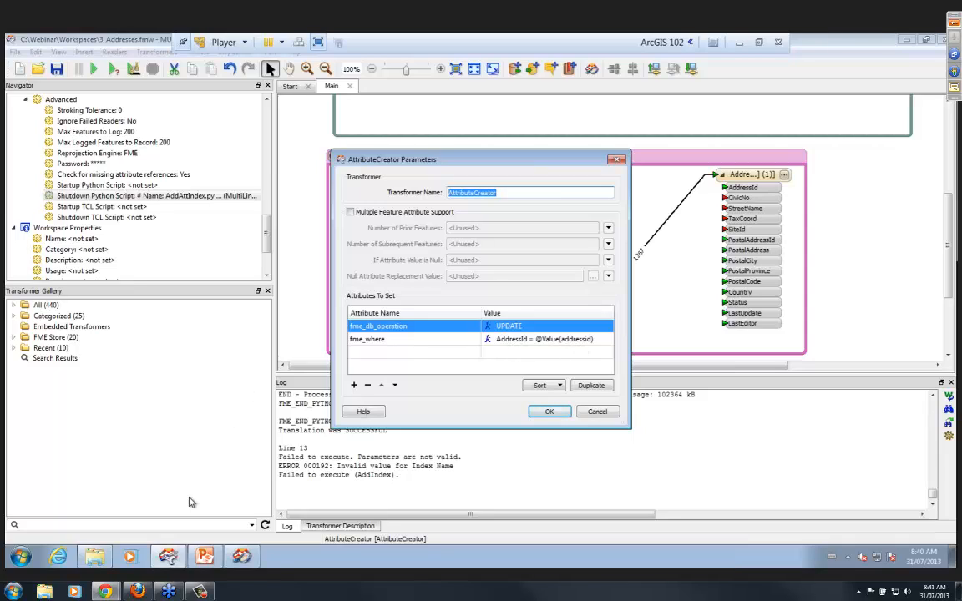
# Start ArcCatalog 10.2 and preview the AddressPoints feature class as a table, examining its Status, LastUpdate and LastEditor columns
pyautogui.click(20, 558)
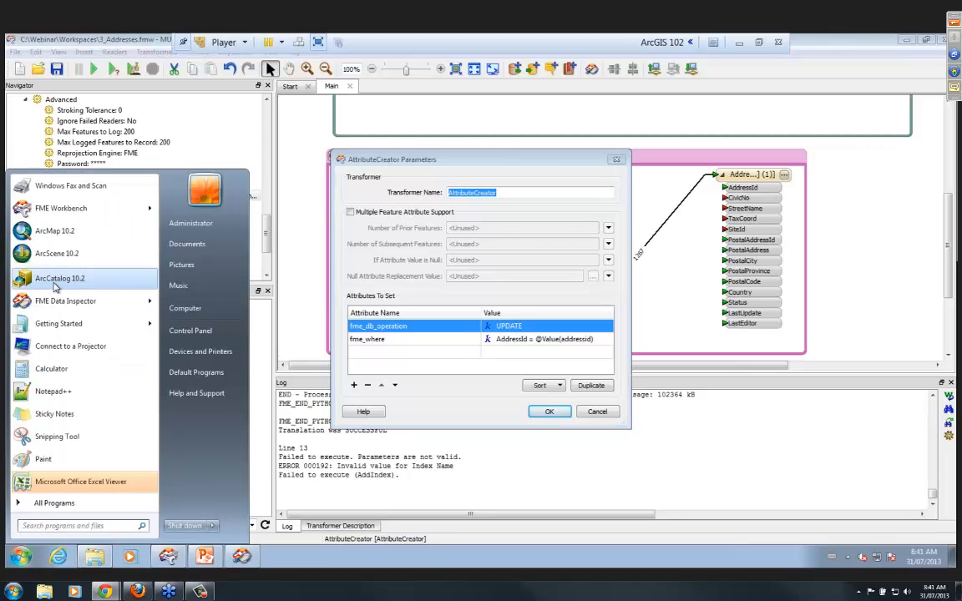
pyautogui.click(48, 249)
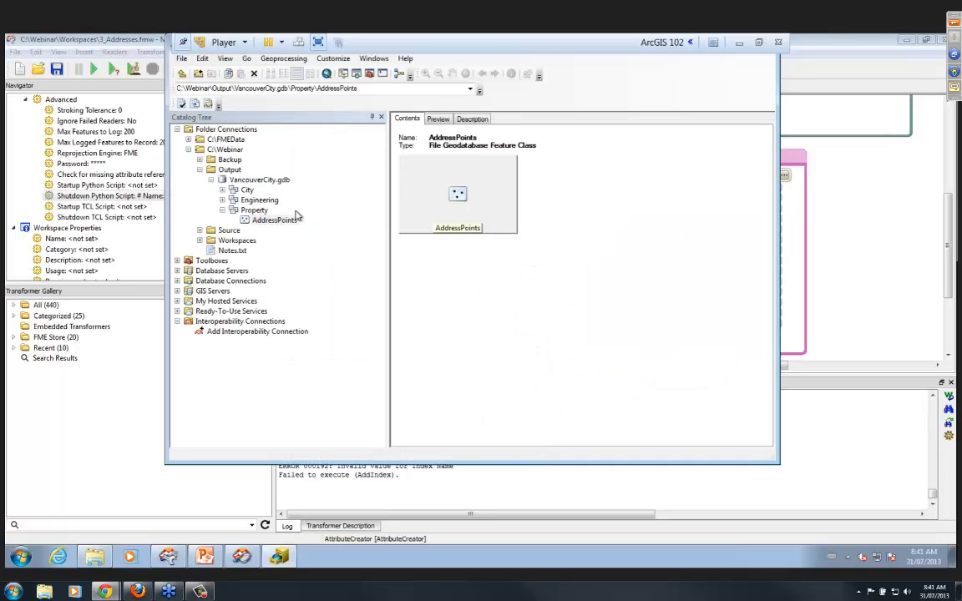
pyautogui.click(438, 118)
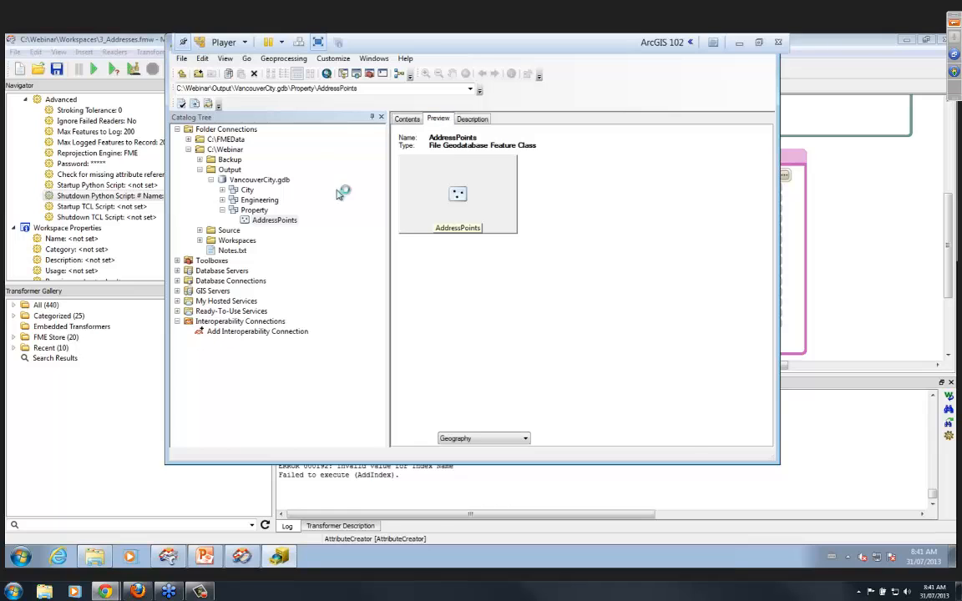
pyautogui.click(504, 445)
pyautogui.click(500, 468)
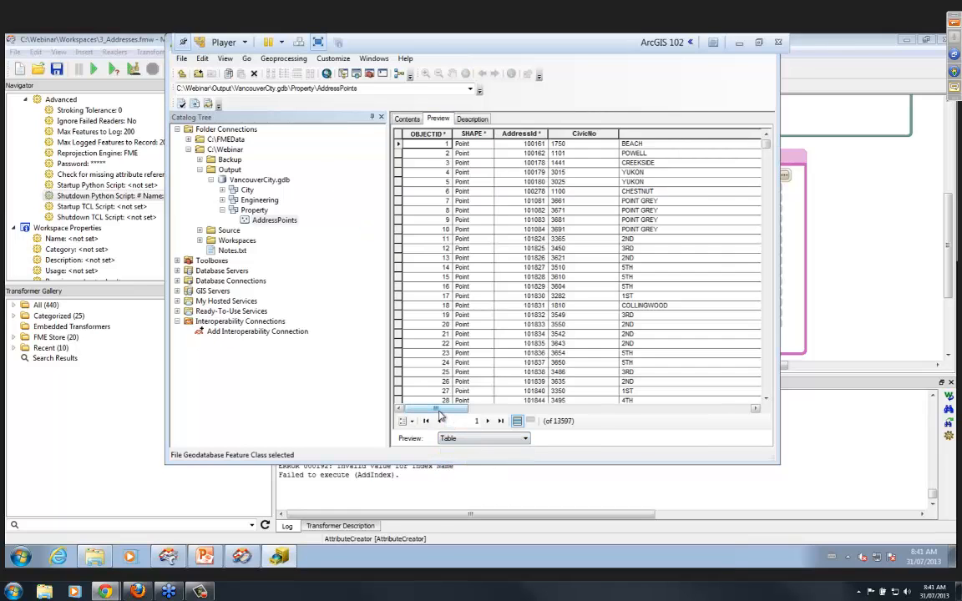
pyautogui.moveTo(440, 411); pyautogui.dragTo(706, 409)
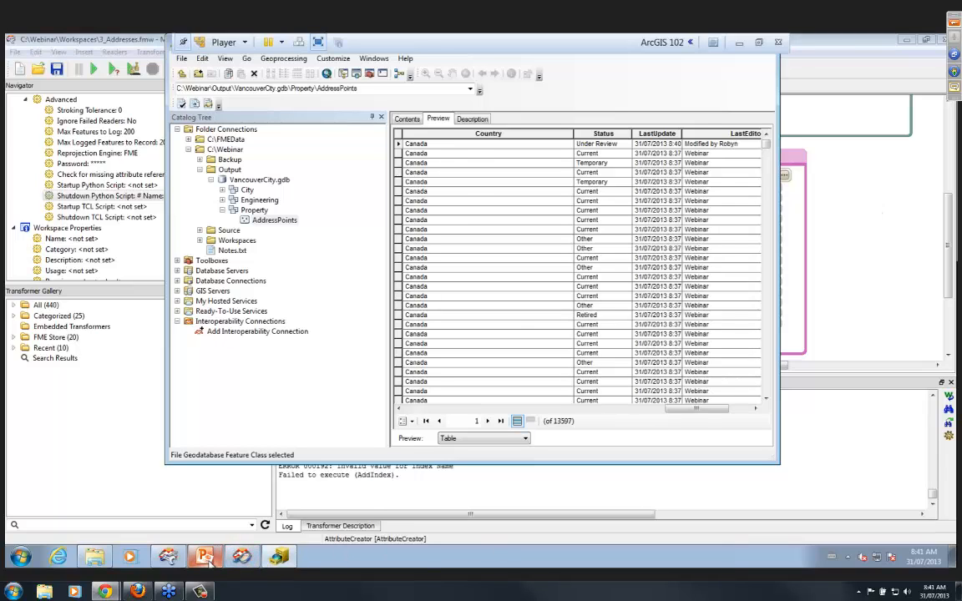
# Show the geodatabase slide in PowerPoint, return to FME Workbench, and dismiss the AttributeCreator parameters without changes
pyautogui.click(205, 558)
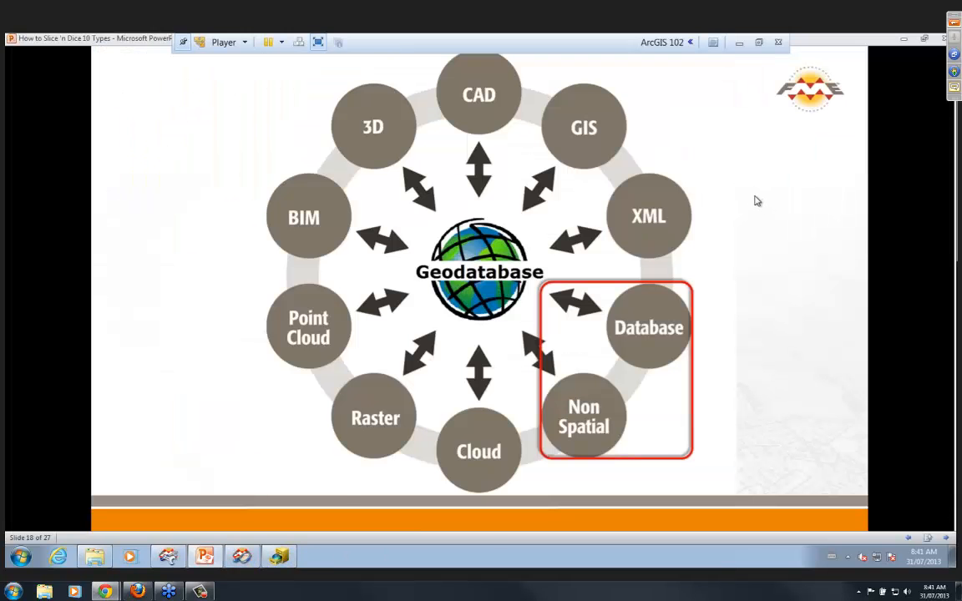
pyautogui.click(167, 557)
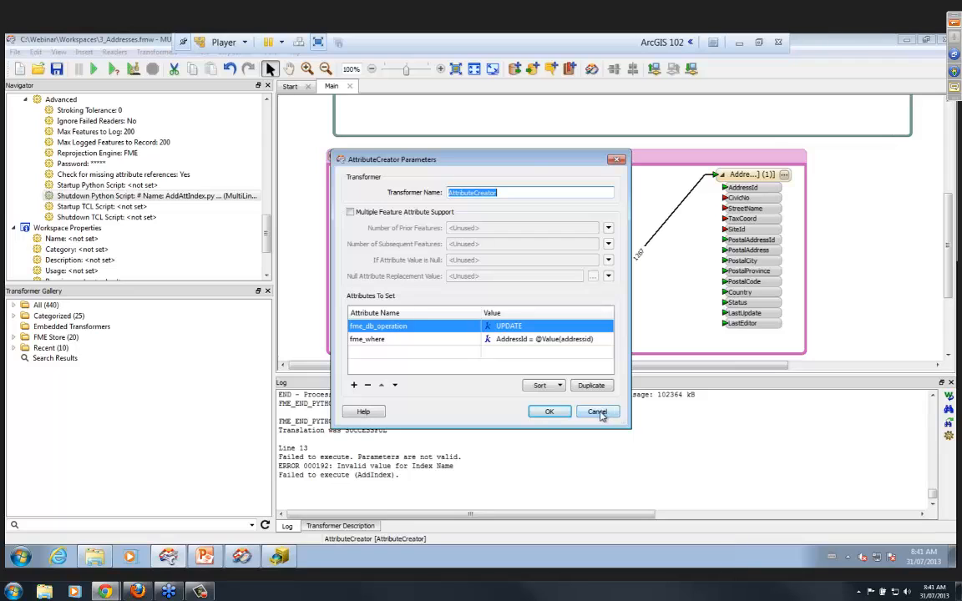
pyautogui.click(599, 412)
# Add a SpatialRelator transformer to the "Load the spatial data" bookmark and place it below the FeatureMerger
pyautogui.scroll(5, 538, 151)
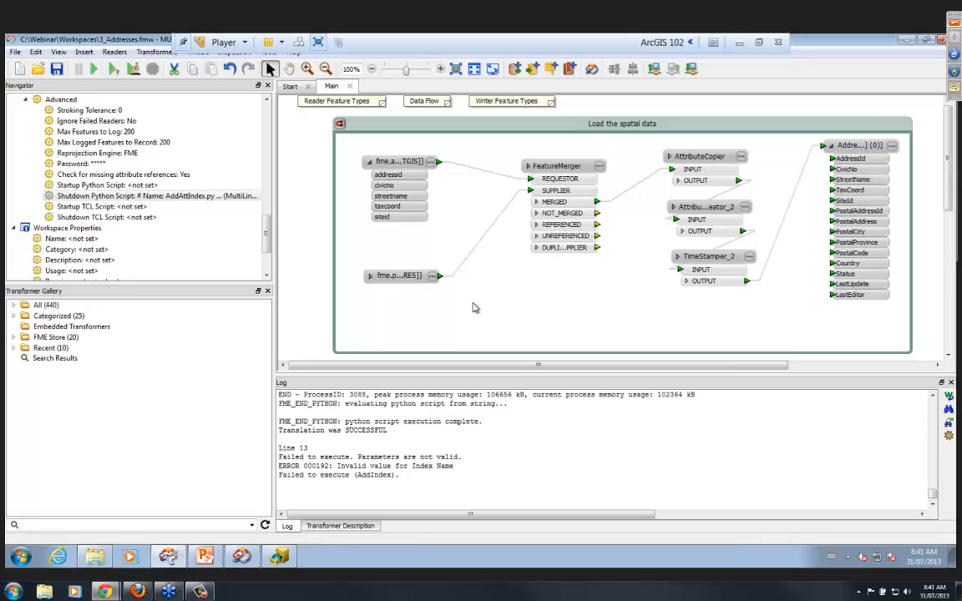
pyautogui.write('spati')
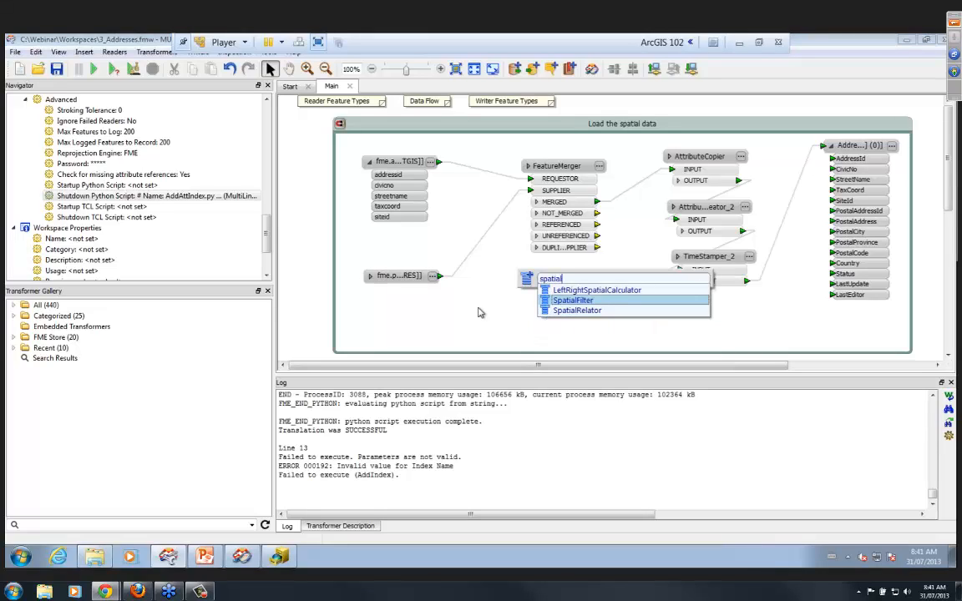
pyautogui.write('al')
pyautogui.click(578, 311)
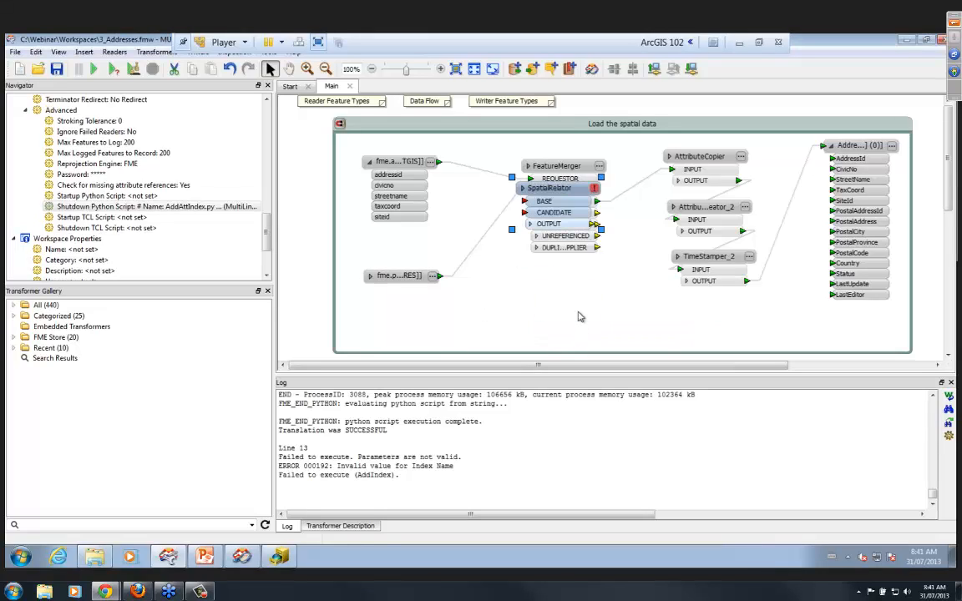
pyautogui.moveTo(552, 280); pyautogui.dragTo(561, 273)
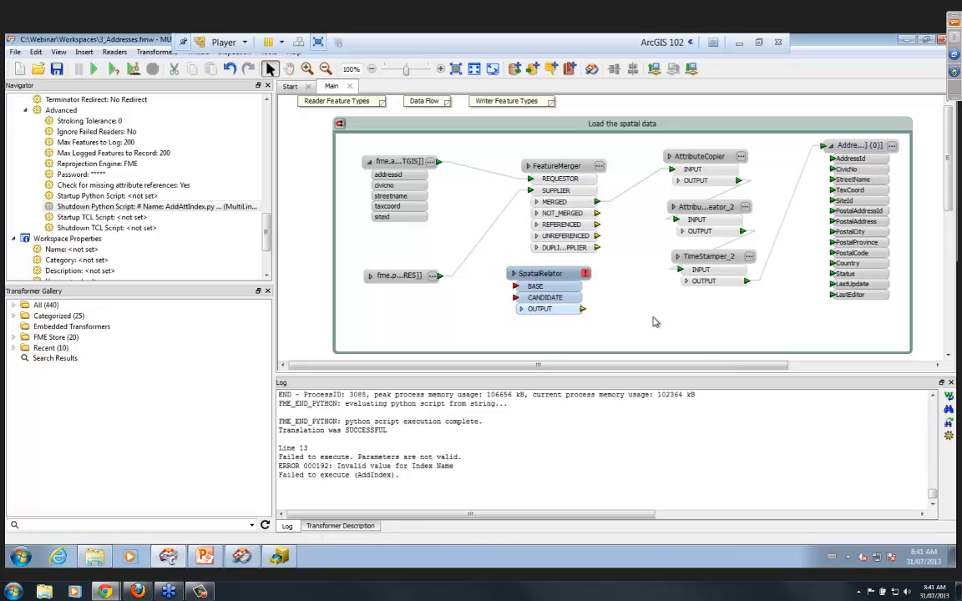
# Search the transformers for "overlay" and add an AreaOnAreaOverlayer to the "Load the spatial data" bookmark
pyautogui.write('featu')
pyautogui.press('BackSpace')
pyautogui.press('BackSpace')
pyautogui.press('BackSpace')
pyautogui.press('BackSpace')
pyautogui.press('BackSpace')
pyautogui.write('overla')
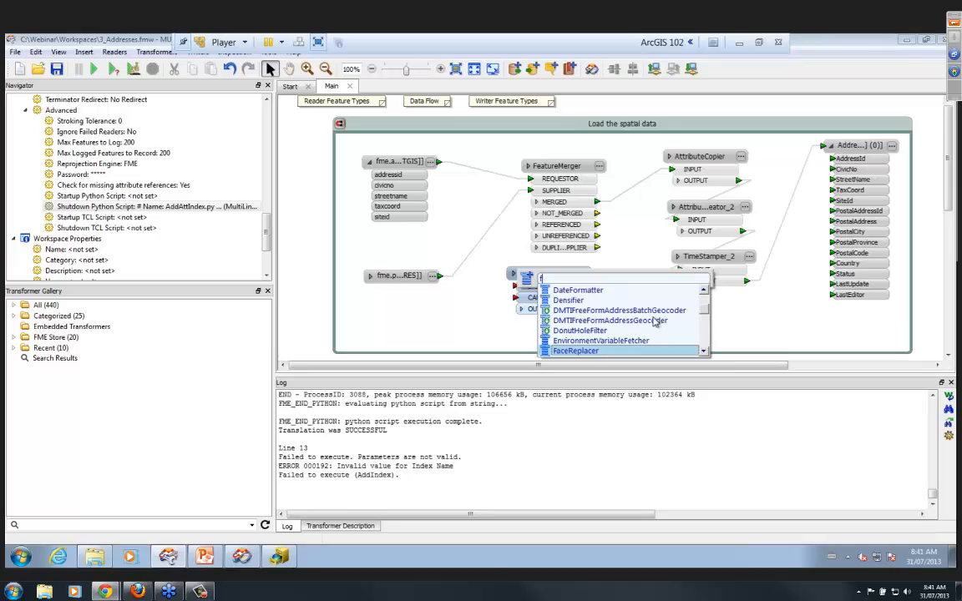
pyautogui.write('y')
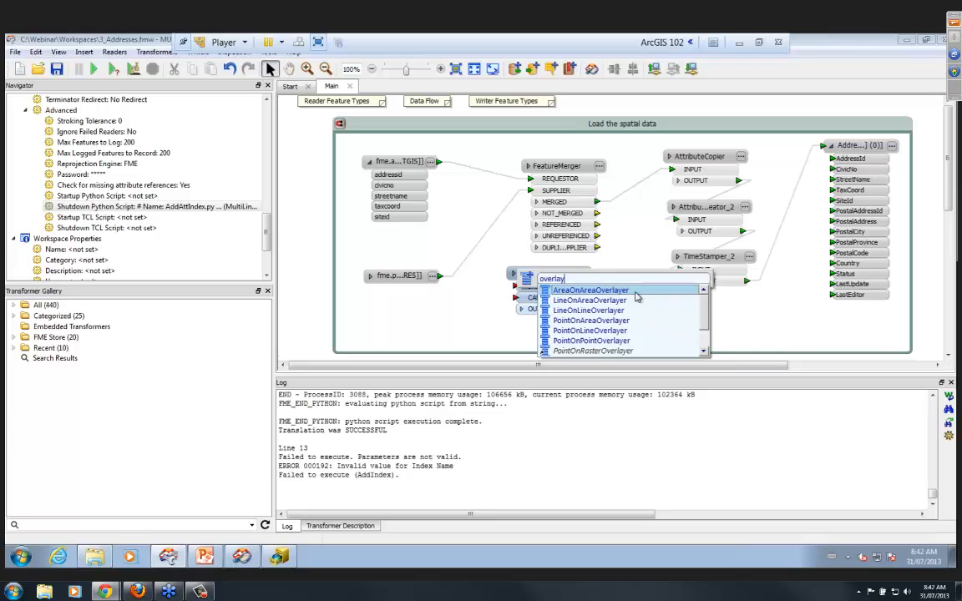
pyautogui.doubleClick(635, 291)
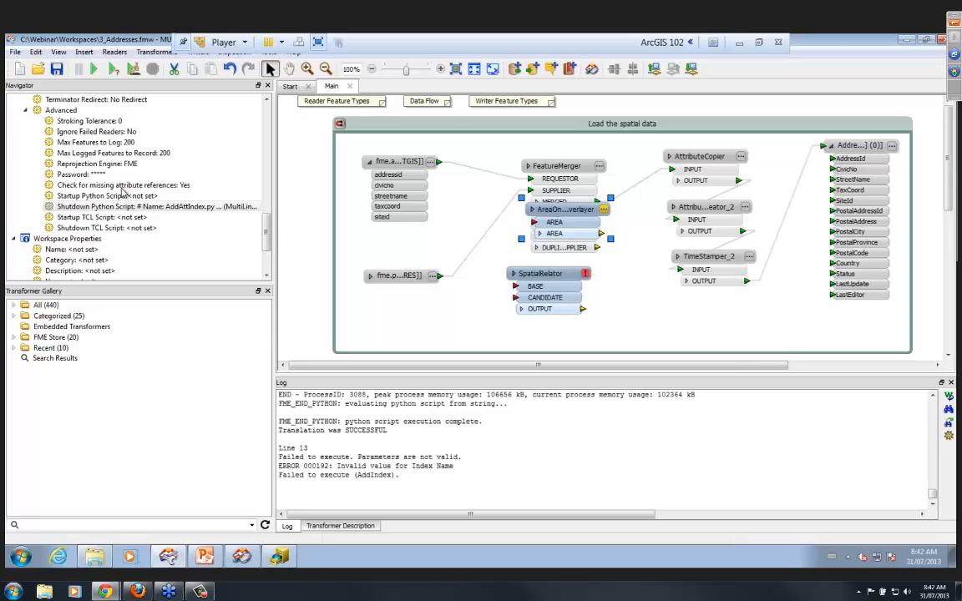
# Check the WHERE Clause and SELECT Statement format parameters of the addresspoints PostGIS source feature type, leaving them unchanged
pyautogui.doubleClick(391, 160)
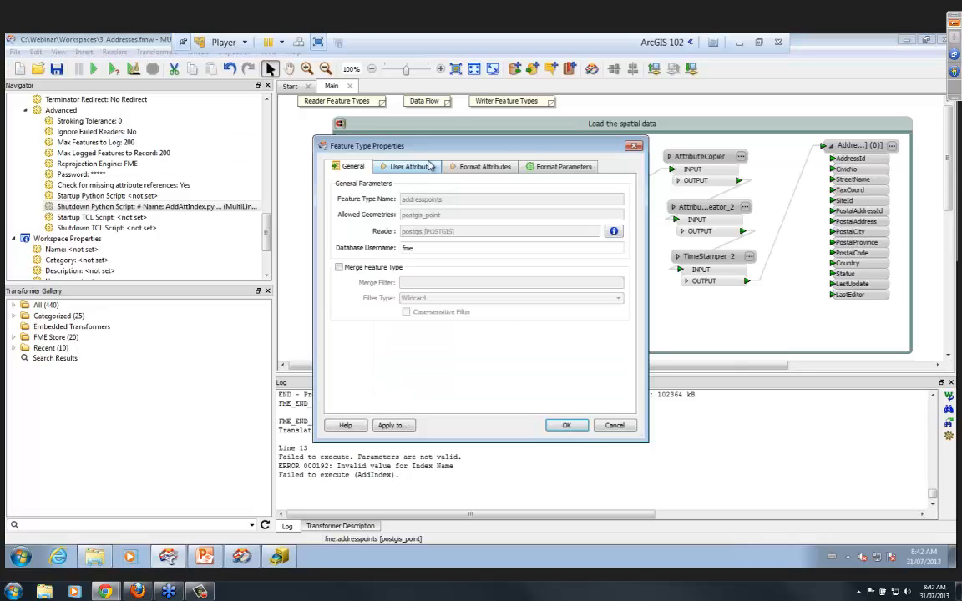
pyautogui.click(553, 166)
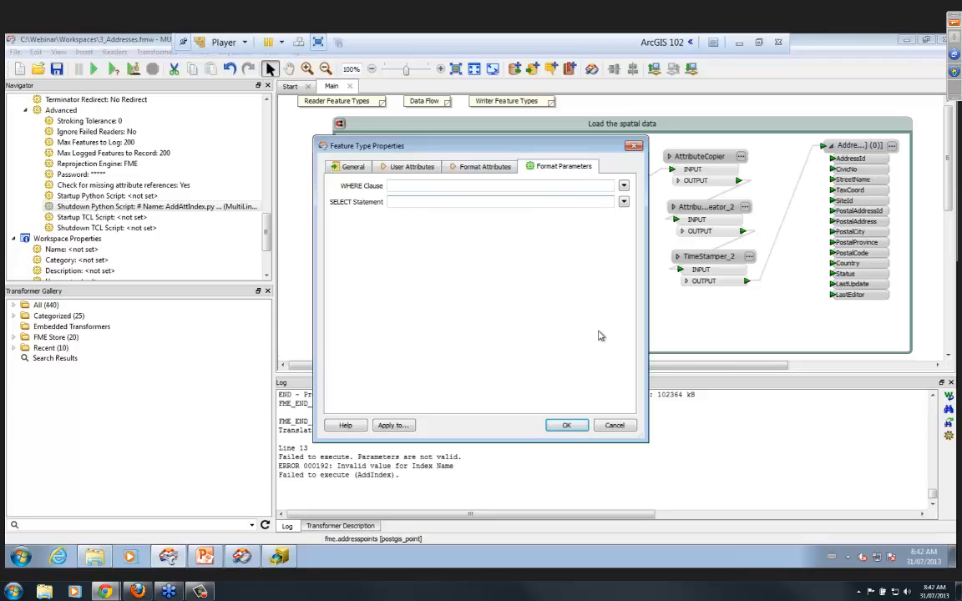
pyautogui.click(615, 426)
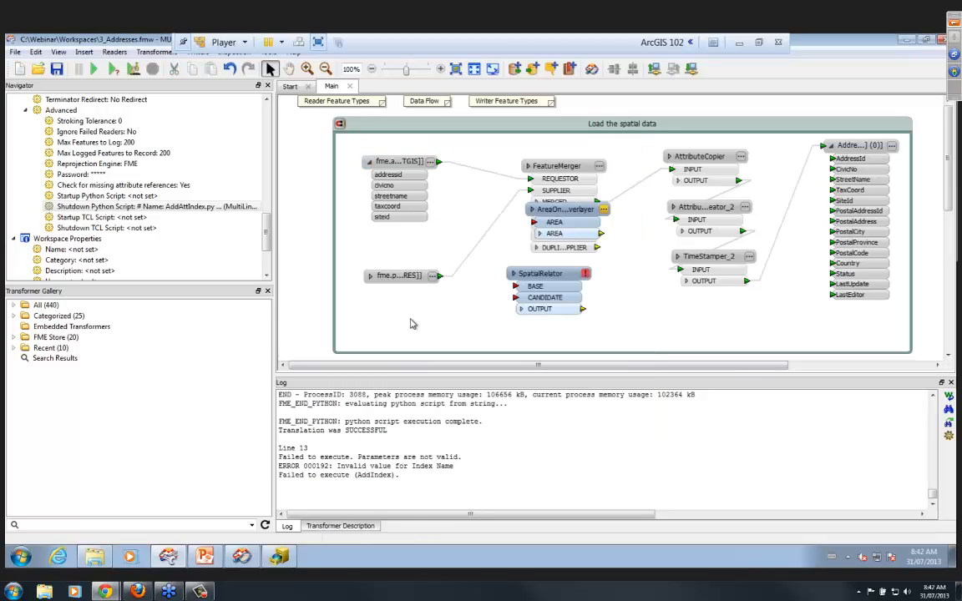
# Add an SQLCreator transformer and place it below the two source feature types in the "Load the spatial data" bookmark
pyautogui.write('sqlcre')
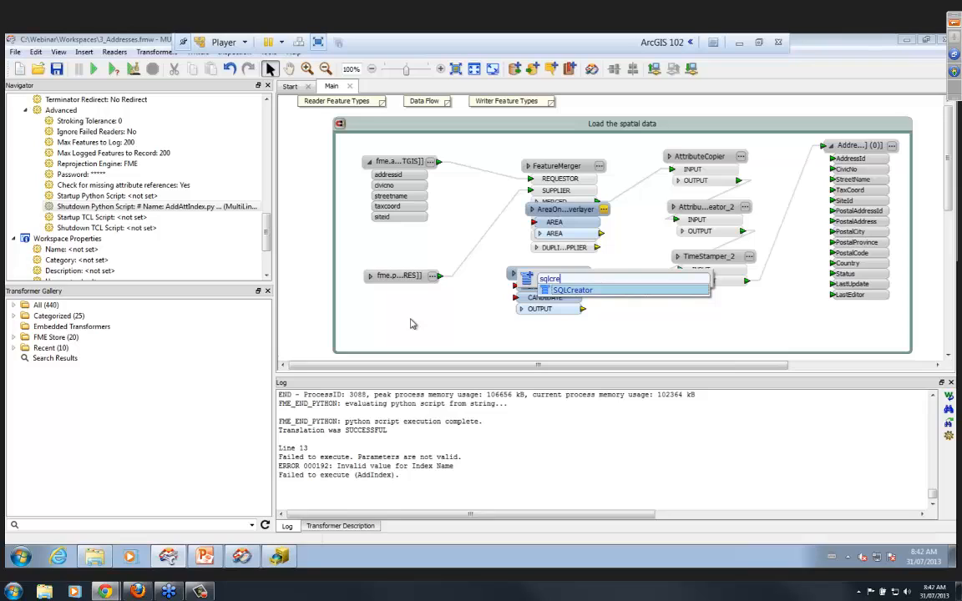
pyautogui.press('Return')
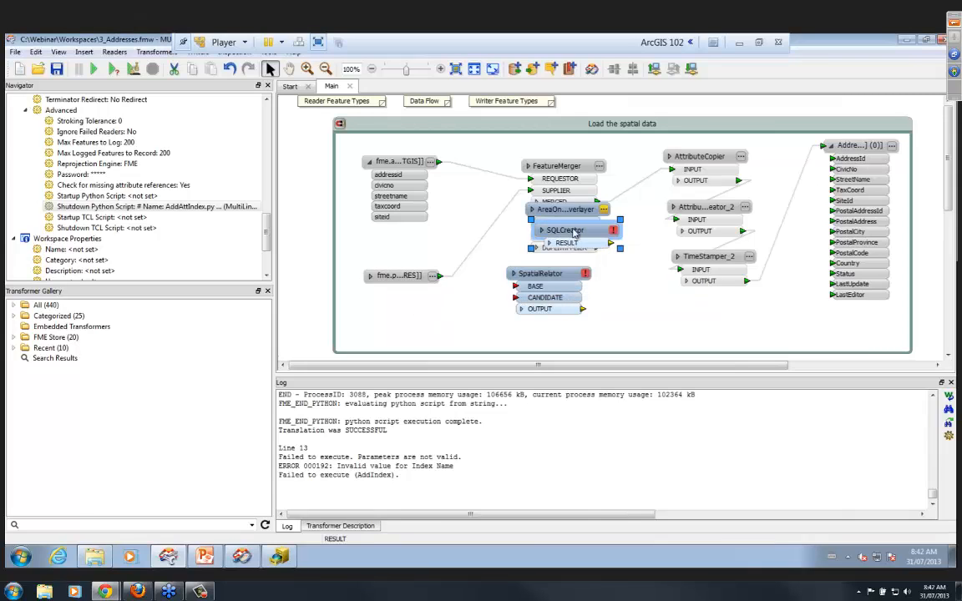
pyautogui.moveTo(573, 234); pyautogui.dragTo(443, 323)
# Inspect the SQLCreator's parameters with PostgreSQL as the reader format, look into its empty SQL Statement editor, and discard the changes
pyautogui.click(443, 320)
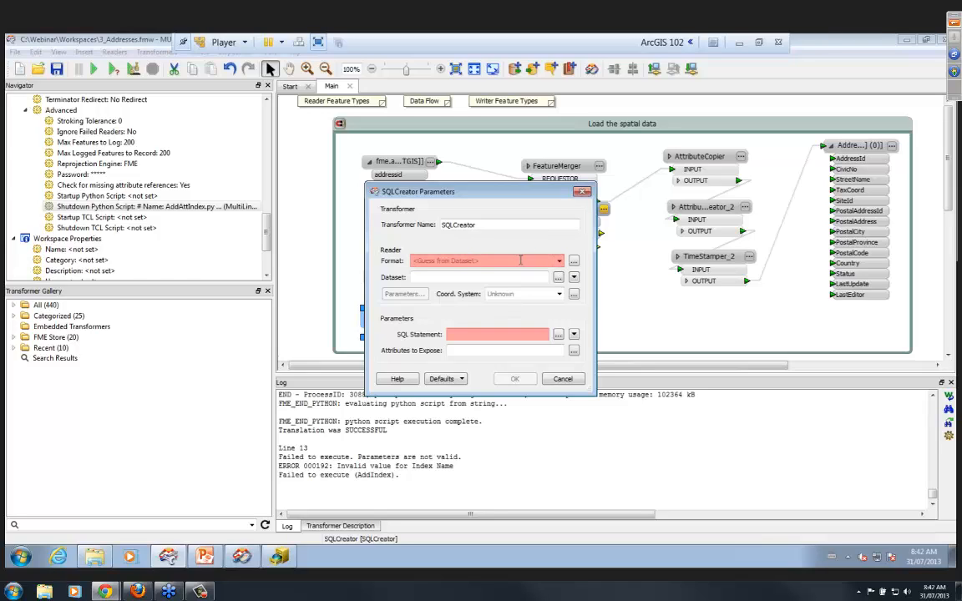
pyautogui.click(521, 256)
pyautogui.write('pos')
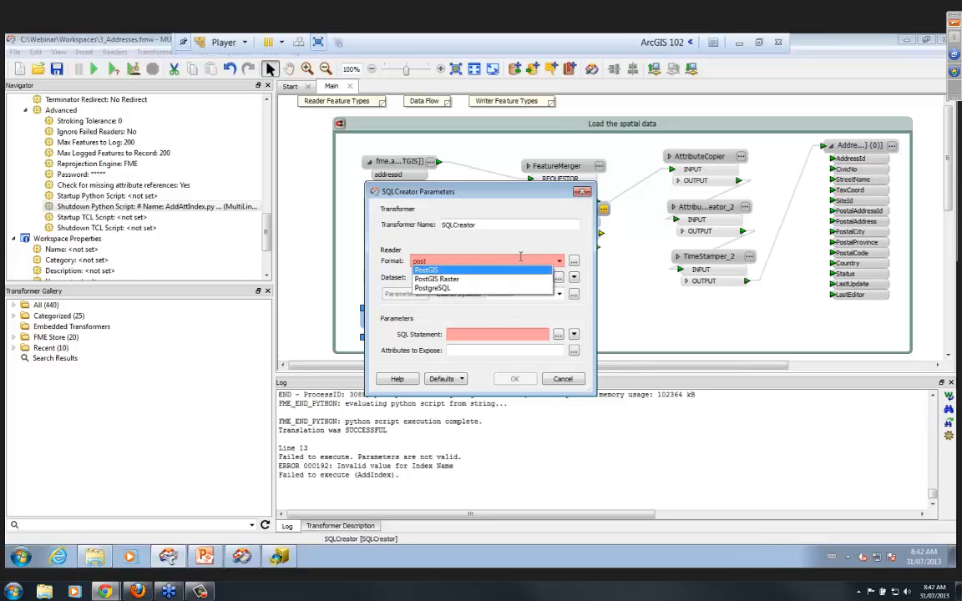
pyautogui.write('t')
pyautogui.click(433, 287)
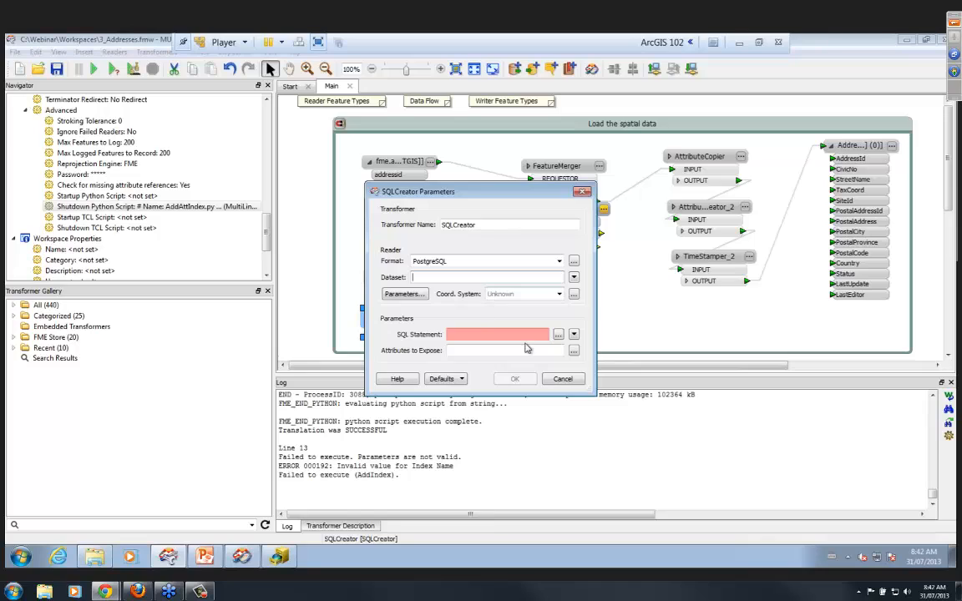
pyautogui.click(557, 335)
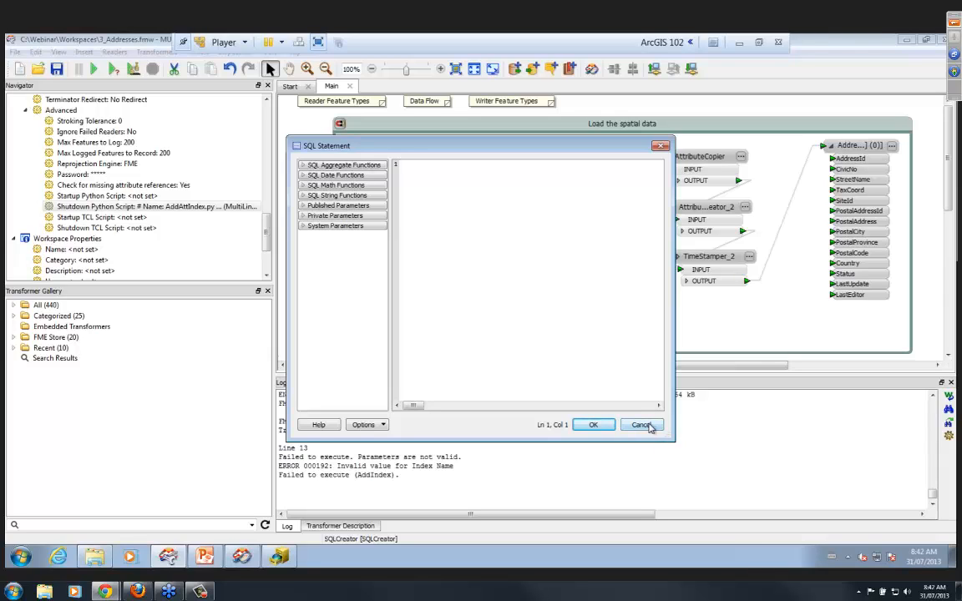
pyautogui.click(648, 427)
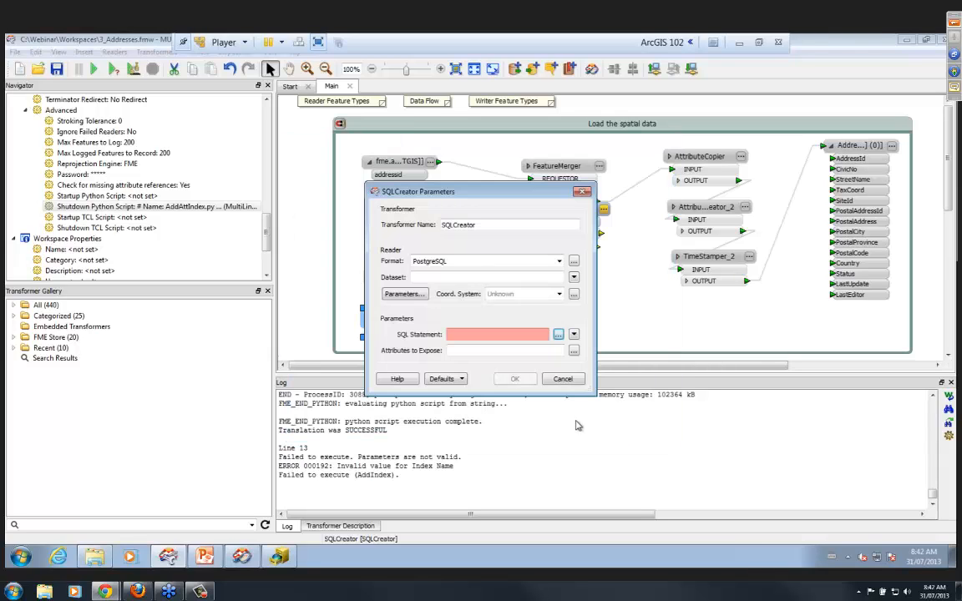
pyautogui.click(562, 377)
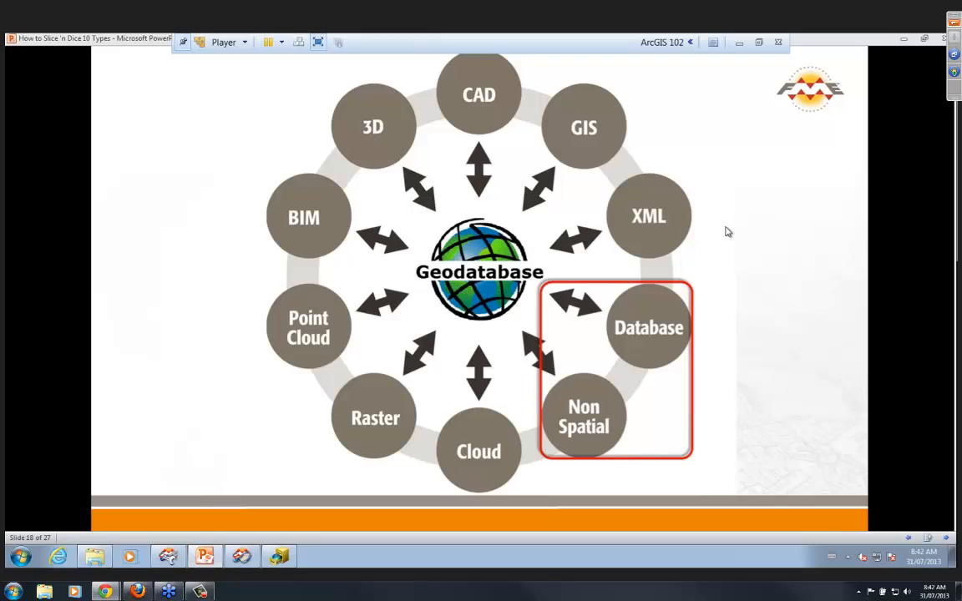
# Advance the PowerPoint presentation to its next slide and switch to FME Workbench to open the 4-SalesForceCustomerImport workspace
pyautogui.click(749, 228)
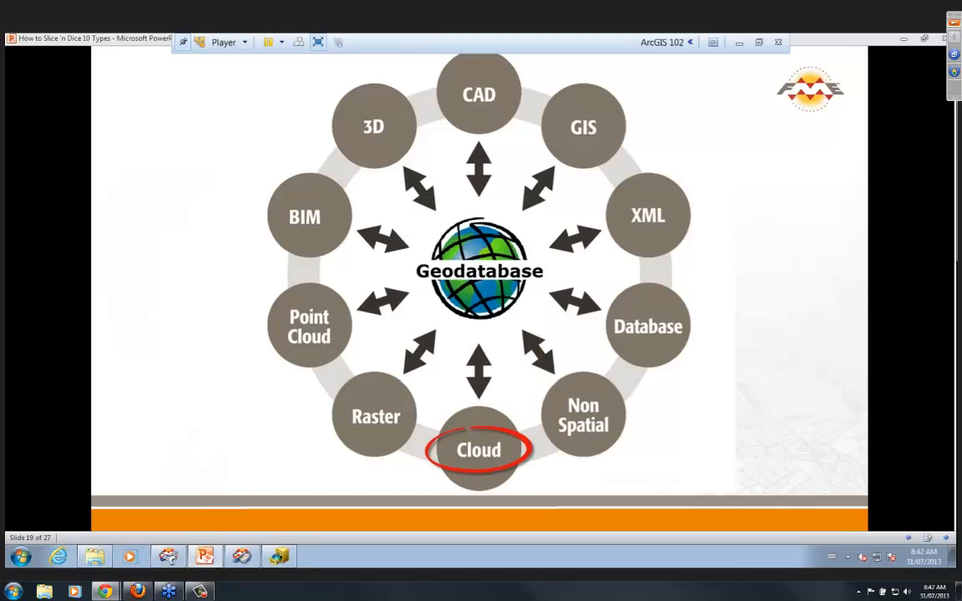
pyautogui.click(169, 557)
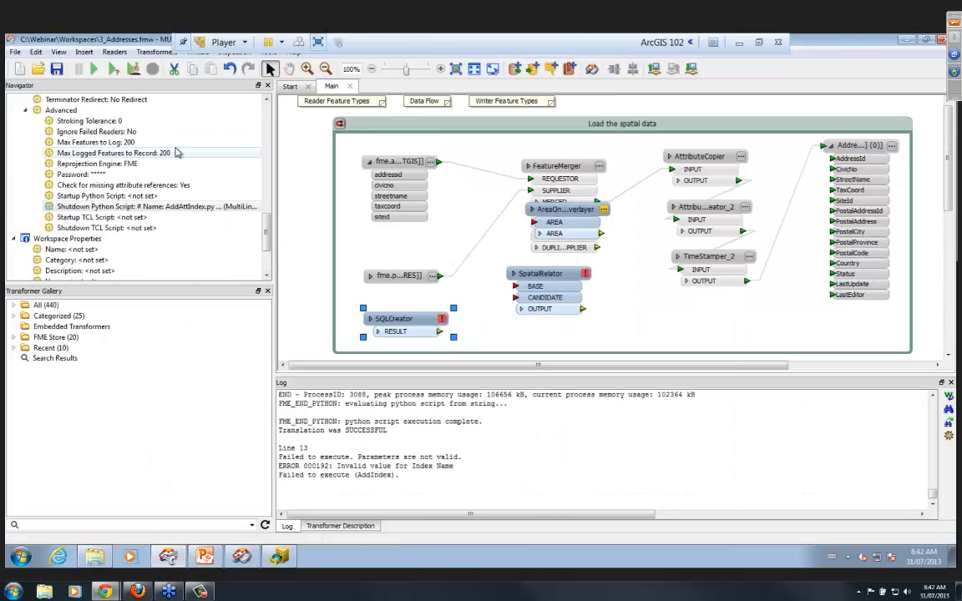
pyautogui.click(15, 52)
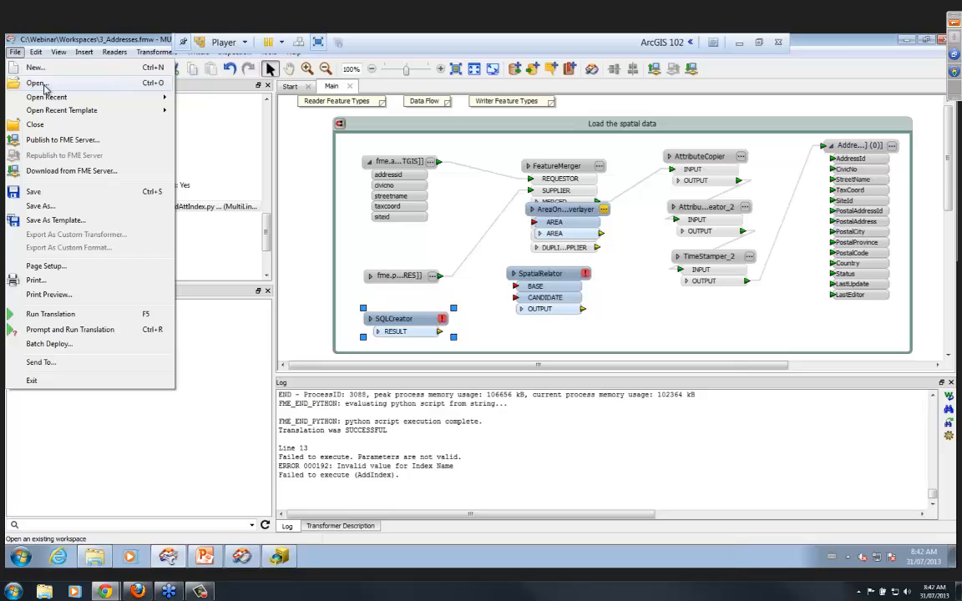
pyautogui.click(35, 83)
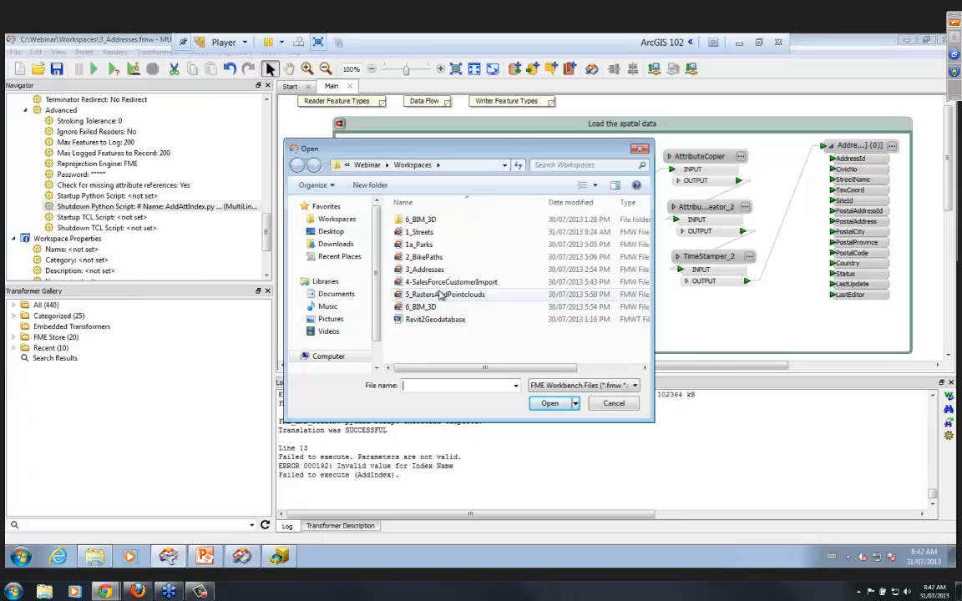
pyautogui.click(443, 287)
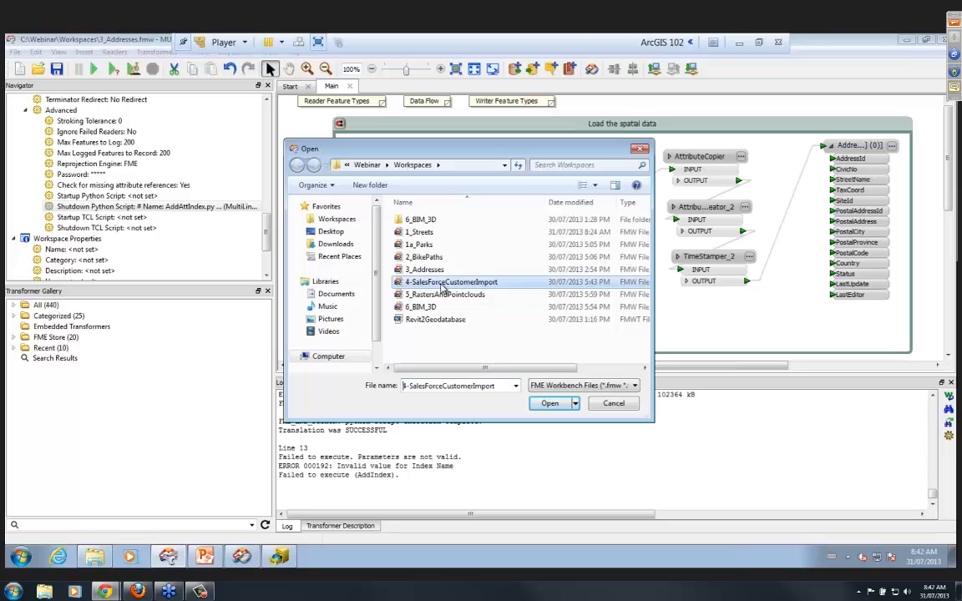
pyautogui.click(550, 404)
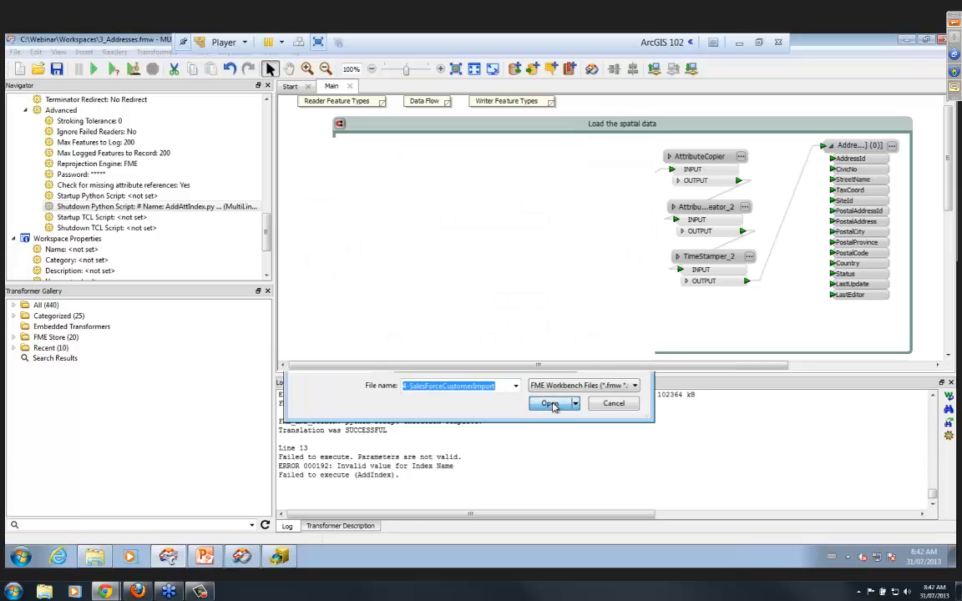
pyautogui.click(498, 311)
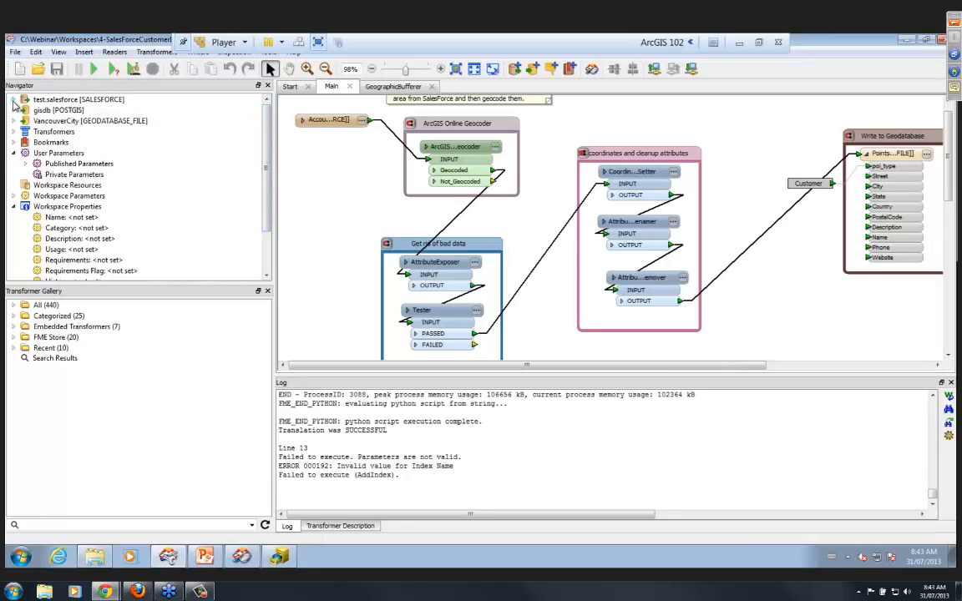
# Inspect the connection parameters of the test.salesforce reader and the parameters of the ArcGISBatchGeocoder, leaving them unchanged
pyautogui.click(13, 98)
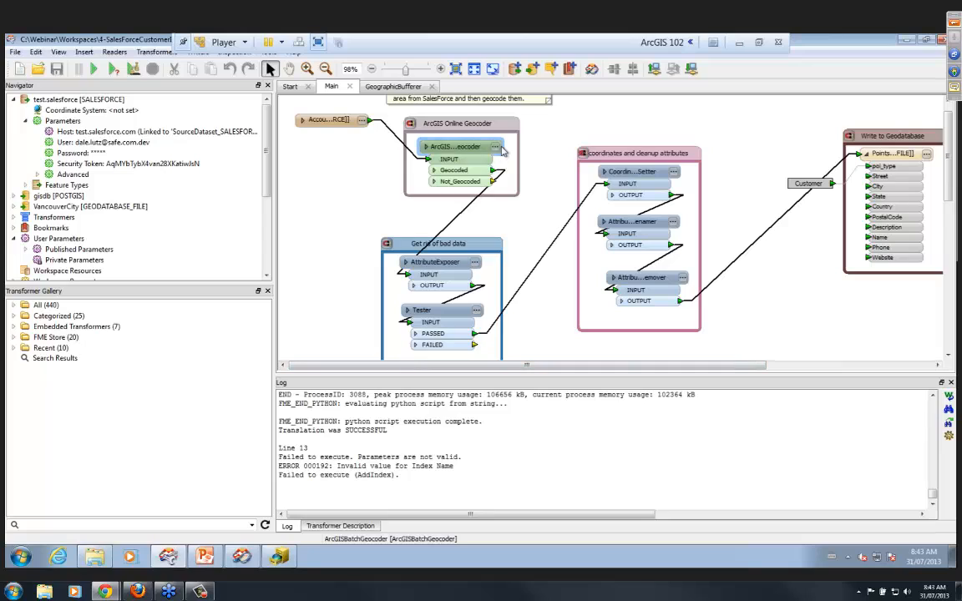
pyautogui.moveTo(498, 152)
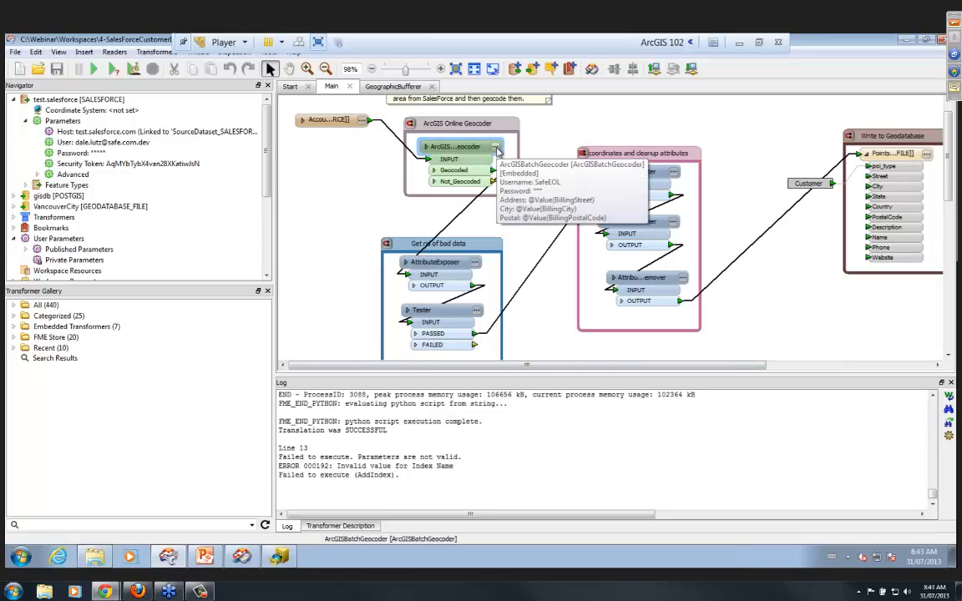
pyautogui.click(496, 148)
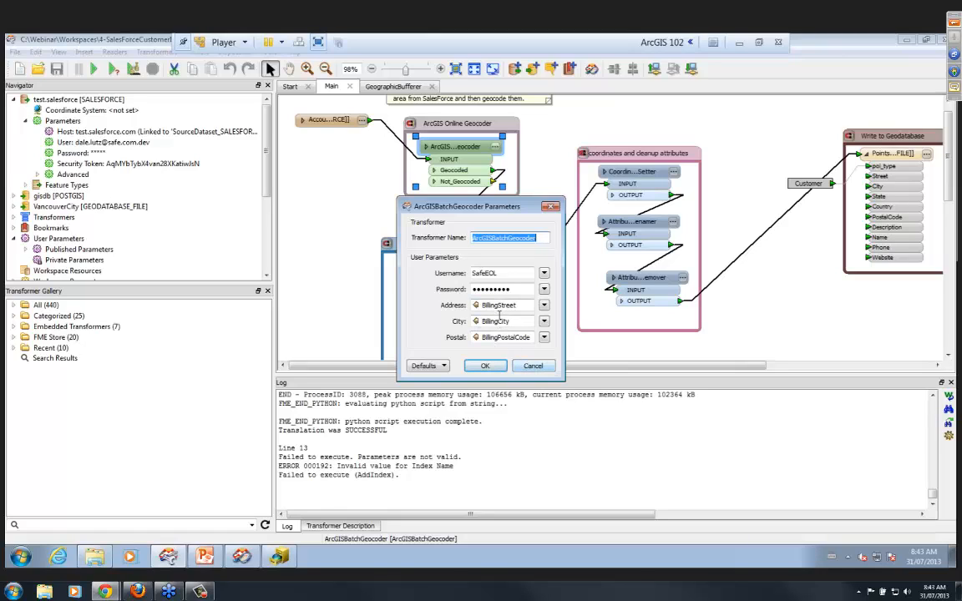
pyautogui.click(533, 367)
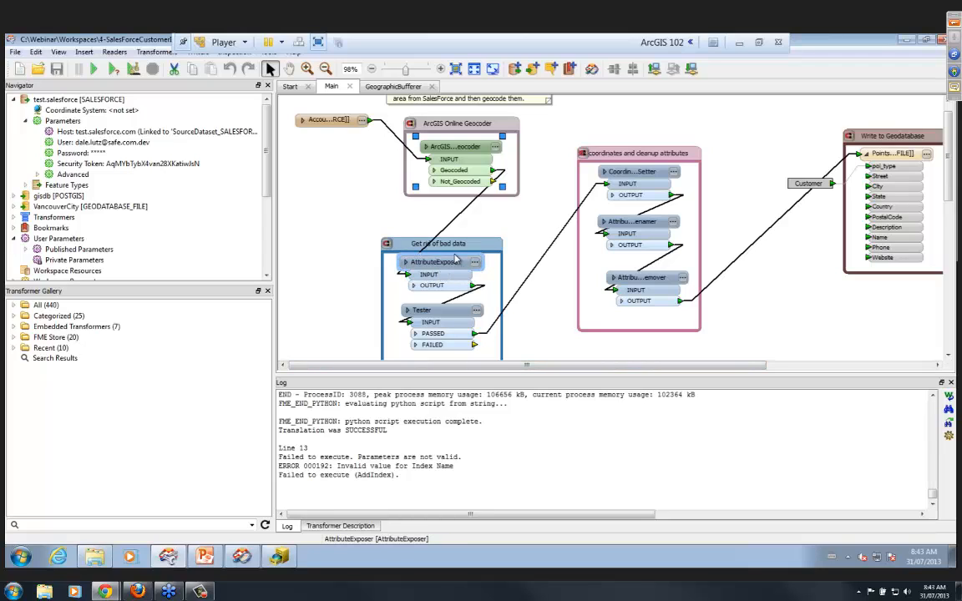
# Check the parameters of the CoordinateSystemSetter, AttributeRenamer and AttributeRemover in the coordinates and cleanup bookmark, leaving them unchanged
pyautogui.click(675, 172)
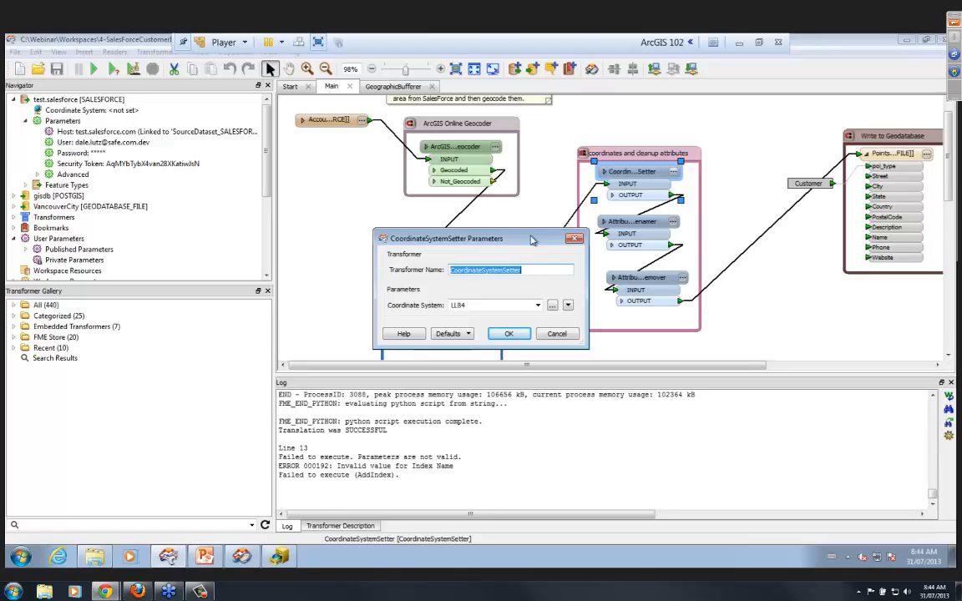
pyautogui.click(556, 334)
pyautogui.click(674, 222)
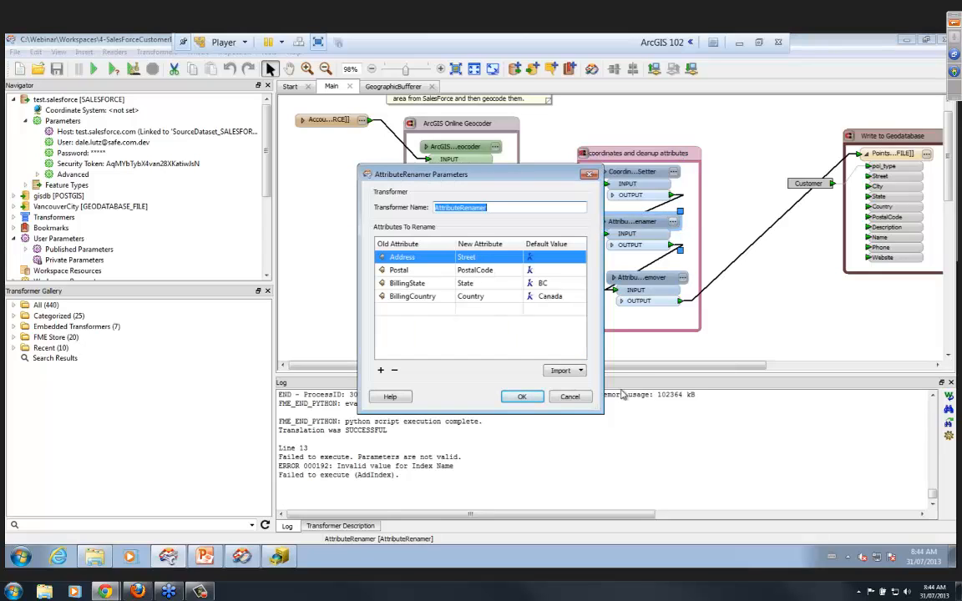
pyautogui.click(572, 397)
pyautogui.click(682, 277)
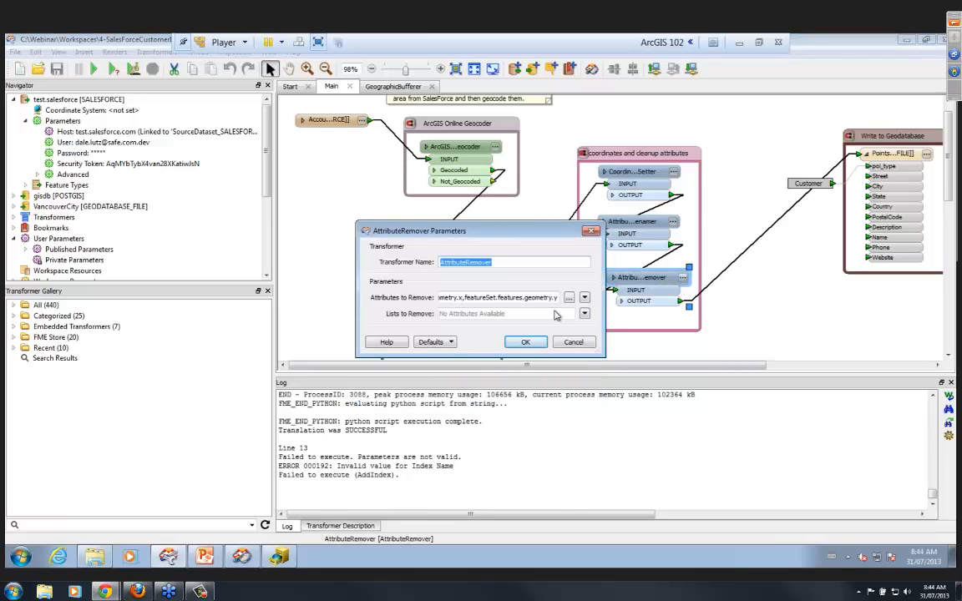
pyautogui.click(574, 343)
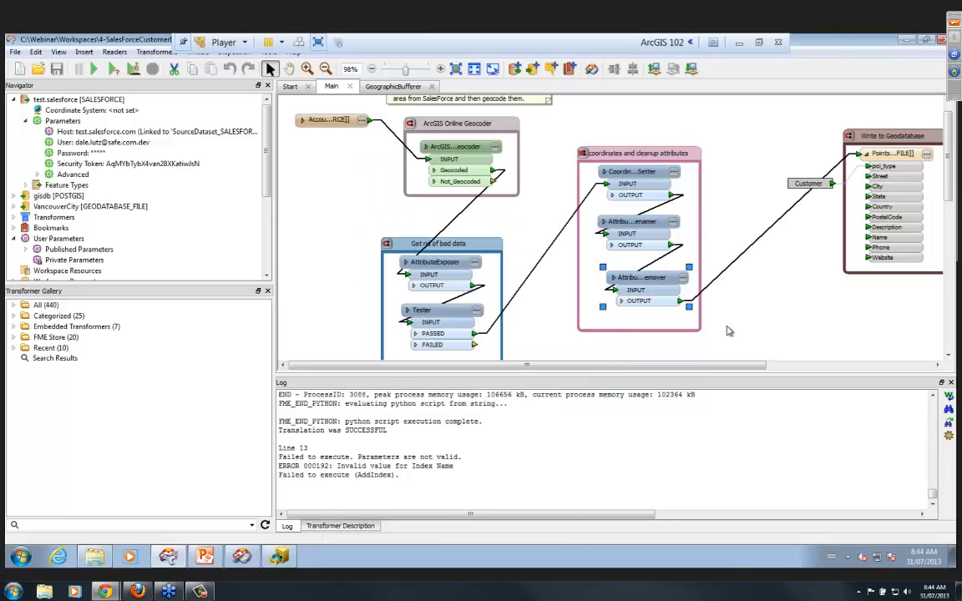
# Check the coordinate system of the VancouverCity geodatabase writer and run the translation
pyautogui.moveTo(724, 368); pyautogui.dragTo(778, 368)
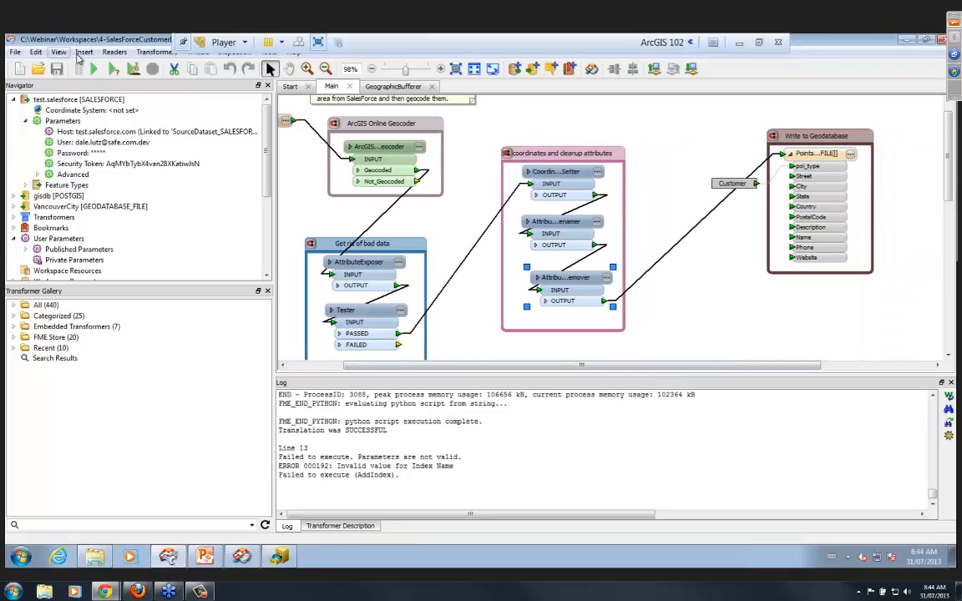
pyautogui.click(14, 207)
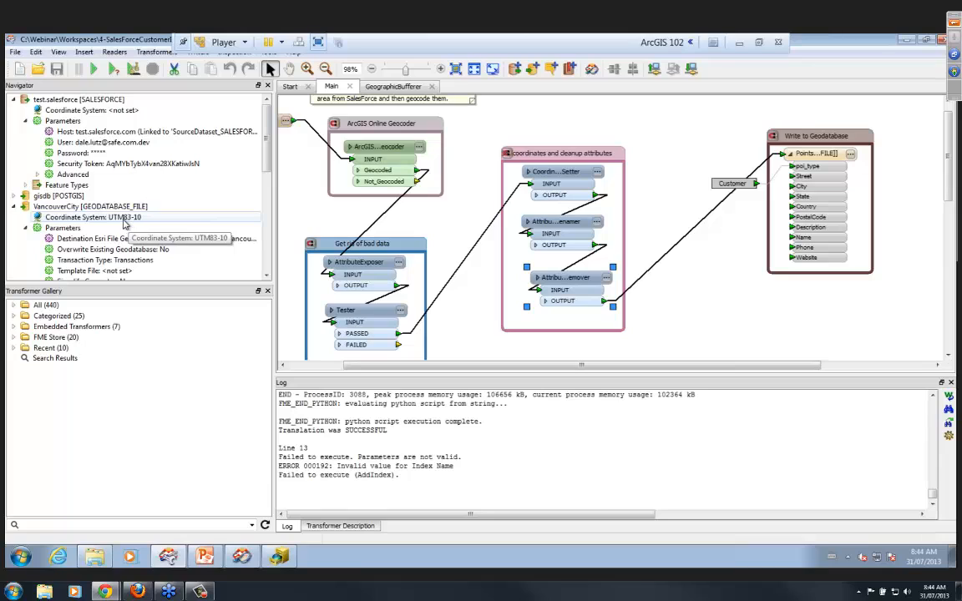
pyautogui.click(96, 71)
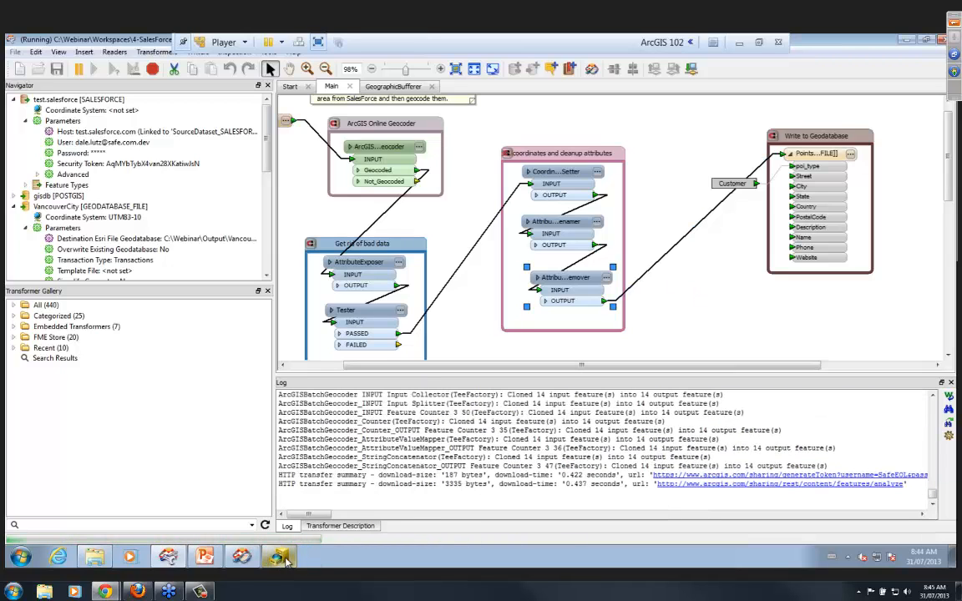
# Switch to ArcCatalog and refresh VancouverCity.gdb in the Output folder
pyautogui.moveTo(284, 563)
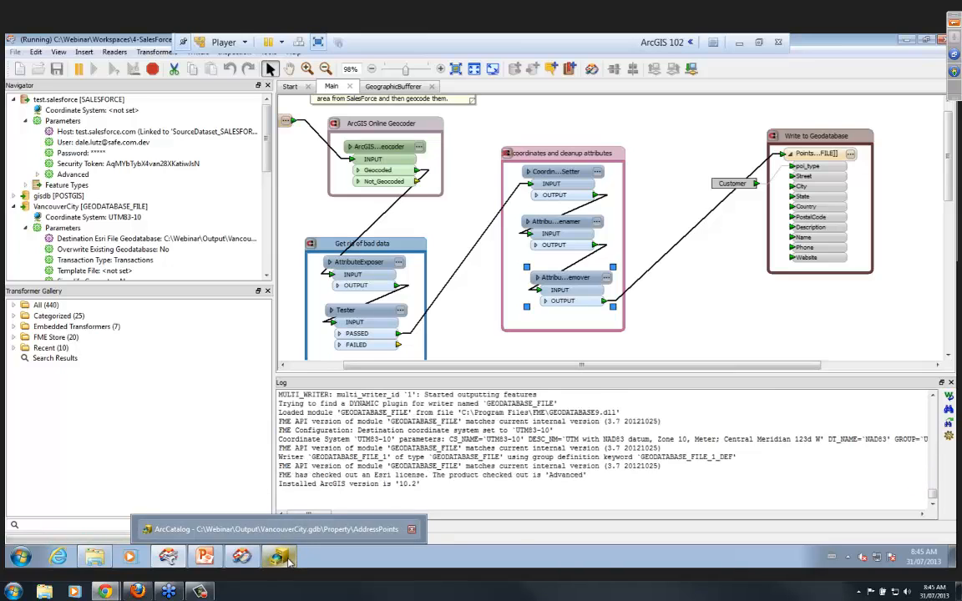
pyautogui.click(284, 558)
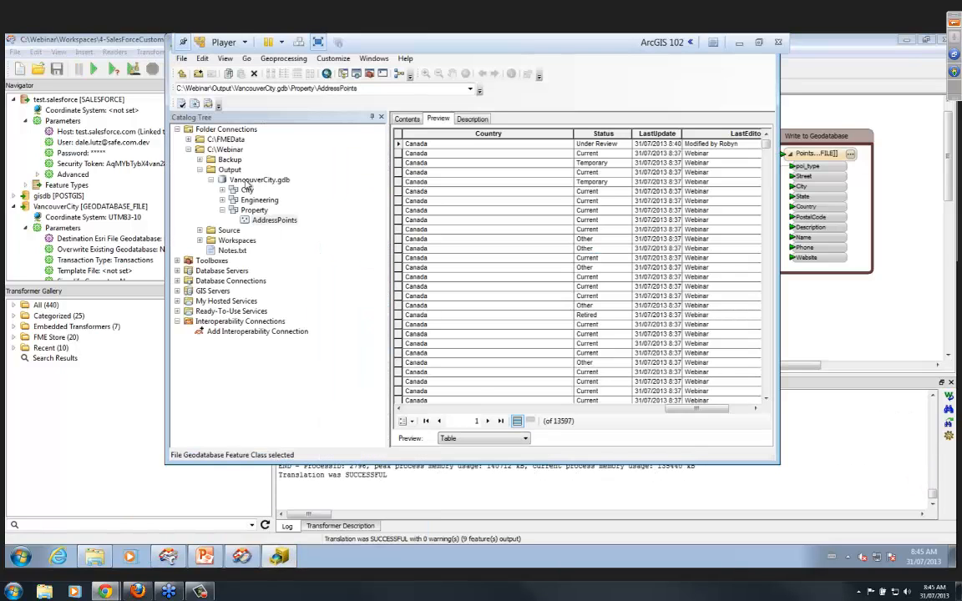
pyautogui.click(250, 180)
pyautogui.rightClick(255, 180)
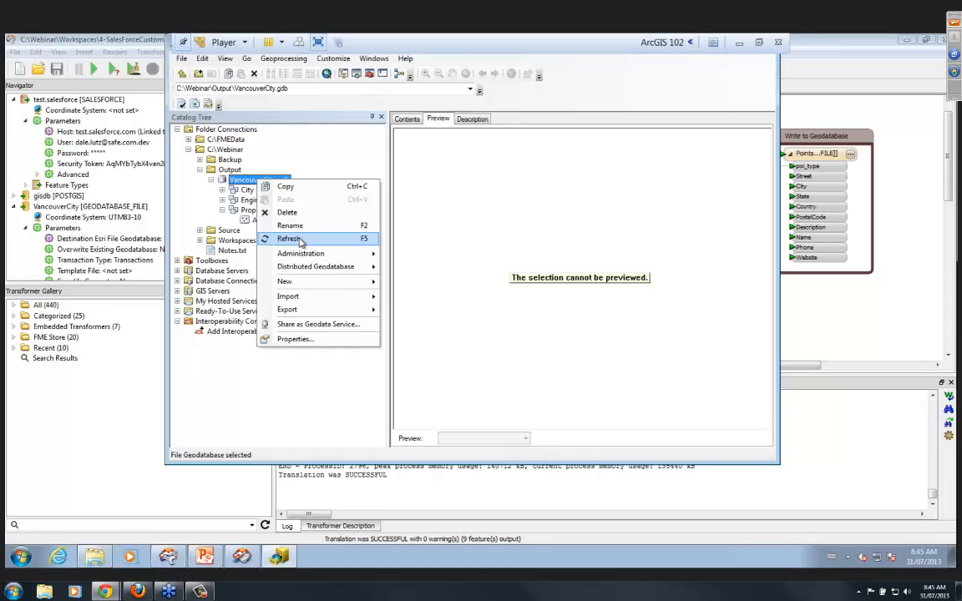
pyautogui.click(290, 239)
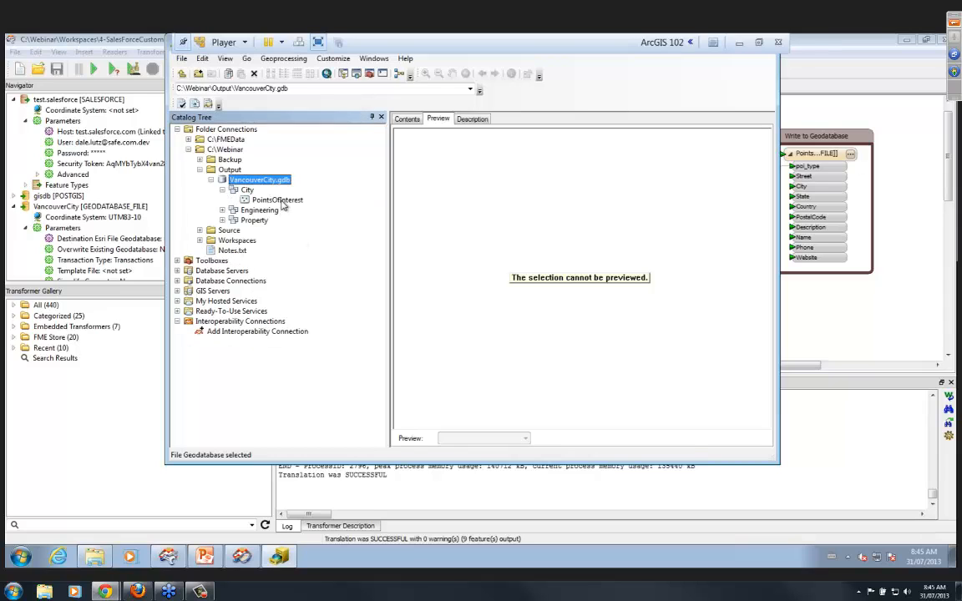
# Preview the PointsOfInterest feature class in the City dataset as geography and as a table
pyautogui.click(276, 200)
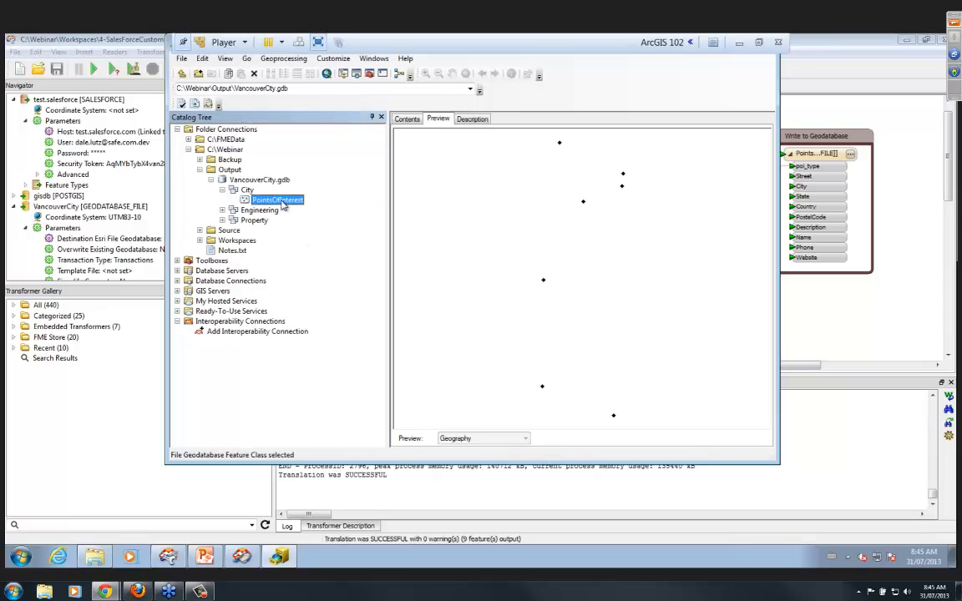
pyautogui.click(515, 441)
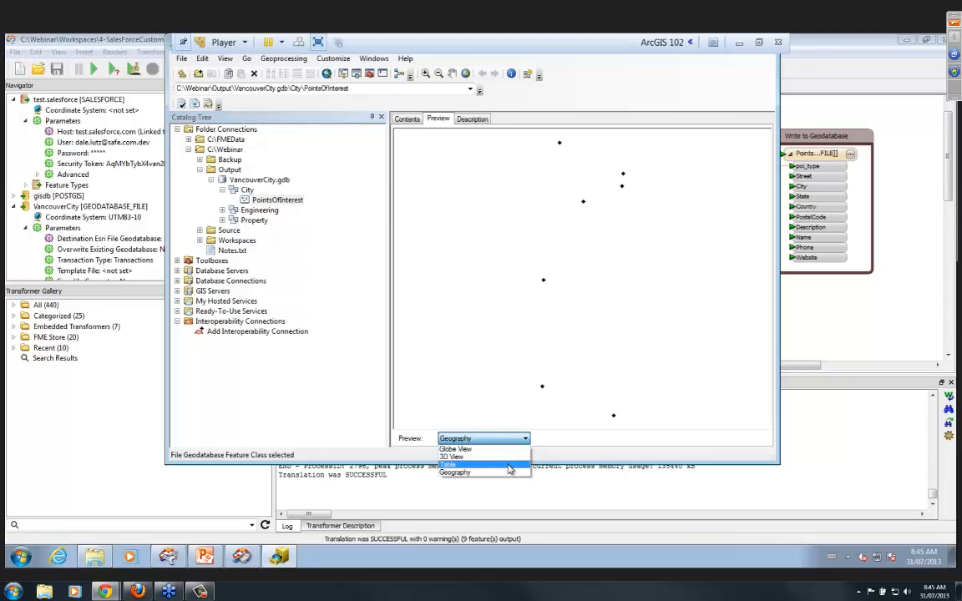
pyautogui.click(509, 466)
pyautogui.moveTo(421, 409)
pyautogui.mouseDown()
pyautogui.moveTo(585, 411)
pyautogui.moveTo(409, 409)
pyautogui.mouseUp()
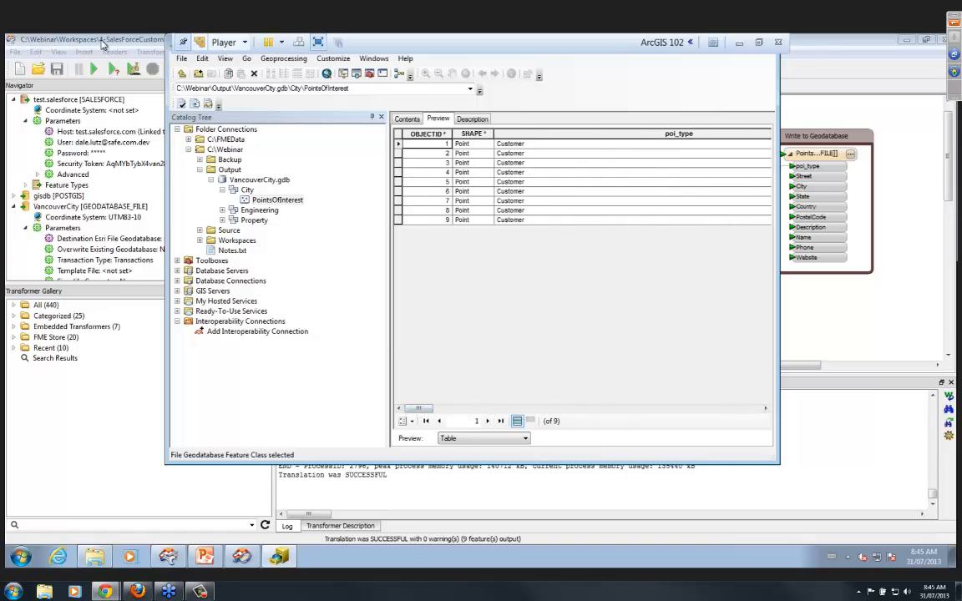
# Return to FME Workbench and locate the ServiceAreaCalculator bookmark below the main data flow
pyautogui.click(848, 329)
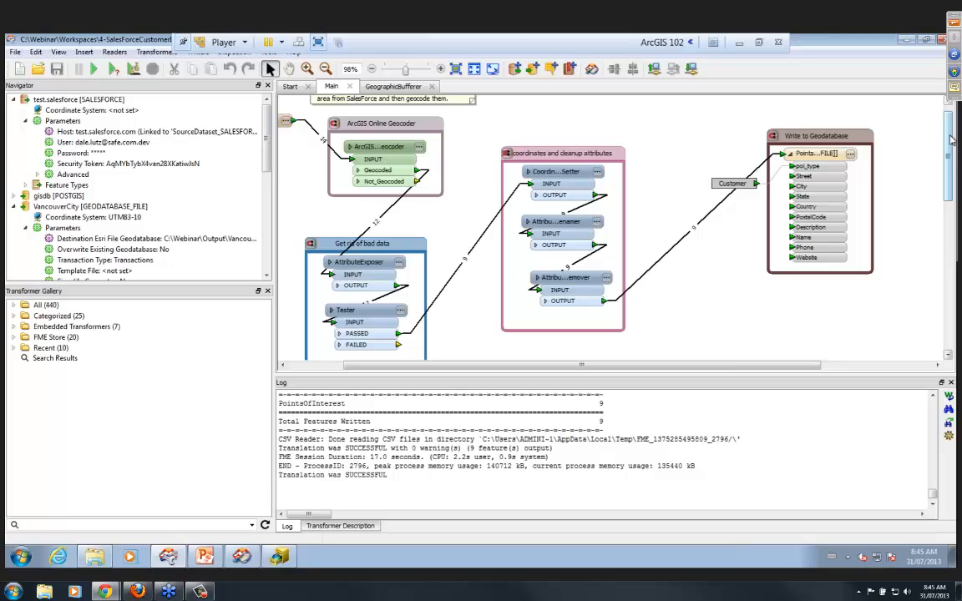
pyautogui.scroll(-1, 950, 142)
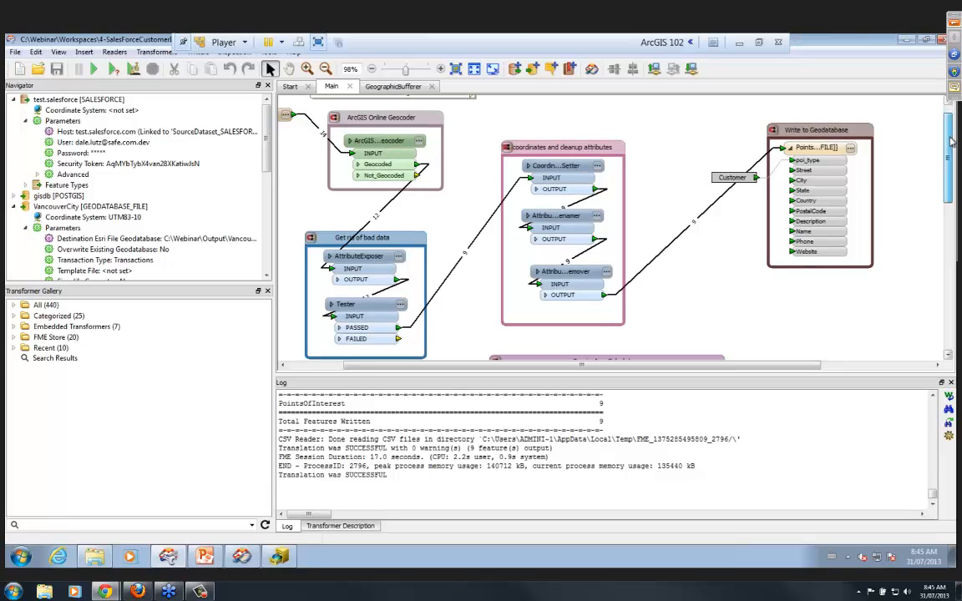
pyautogui.moveTo(951, 142); pyautogui.dragTo(951, 135)
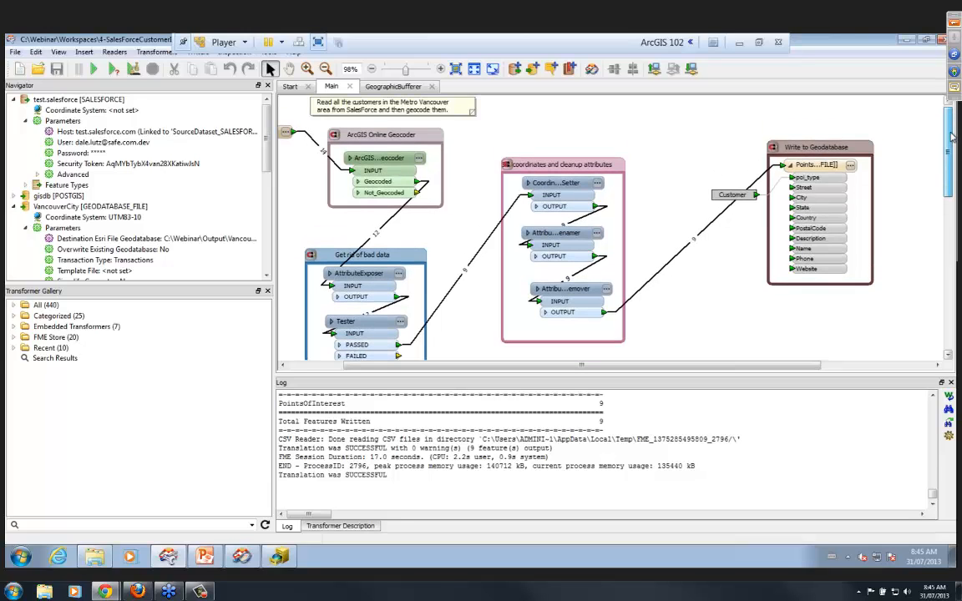
pyautogui.scroll(-5, 704, 194)
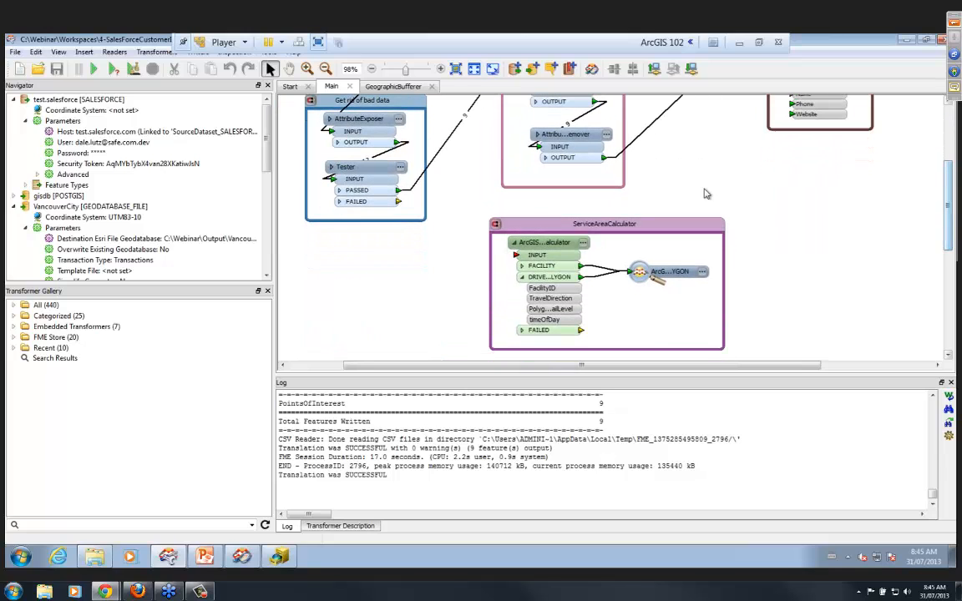
# Connect the AttributeRemover output to the ArcGISServiceAreaCalculator input and disable the link to the PointsOfInterest writer
pyautogui.moveTo(607, 159); pyautogui.dragTo(516, 253)
pyautogui.rightClick(660, 123)
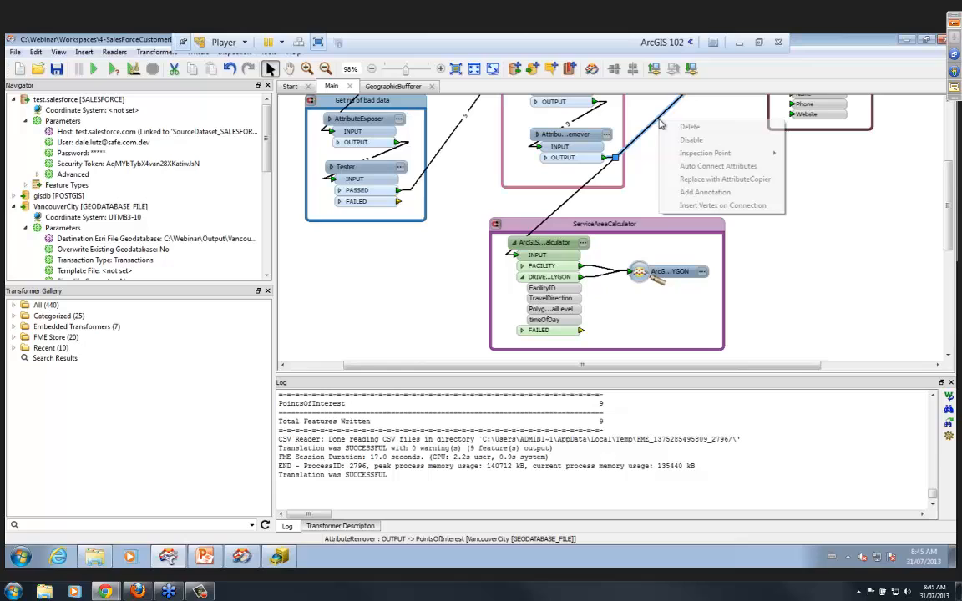
pyautogui.click(702, 140)
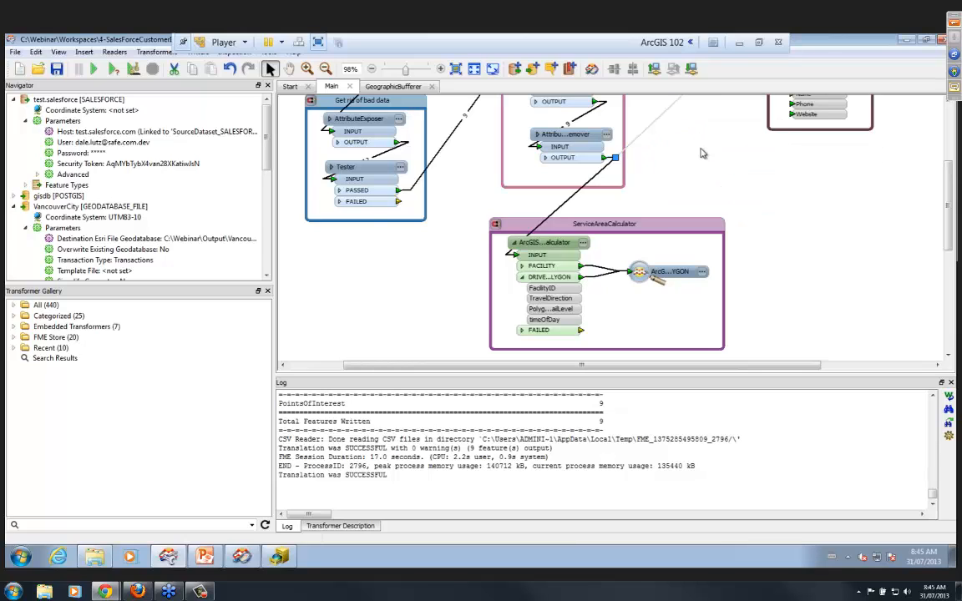
# Review the ArcGISServiceAreaCalculator's user parameters, such as break values and travel direction, and close them unchanged
pyautogui.scroll(-1, 856, 196)
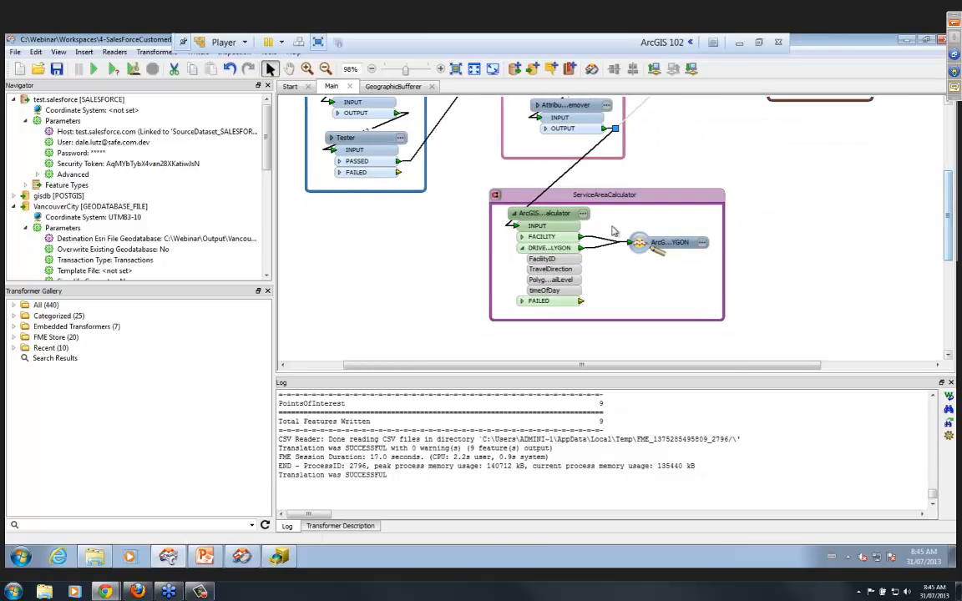
pyautogui.click(583, 215)
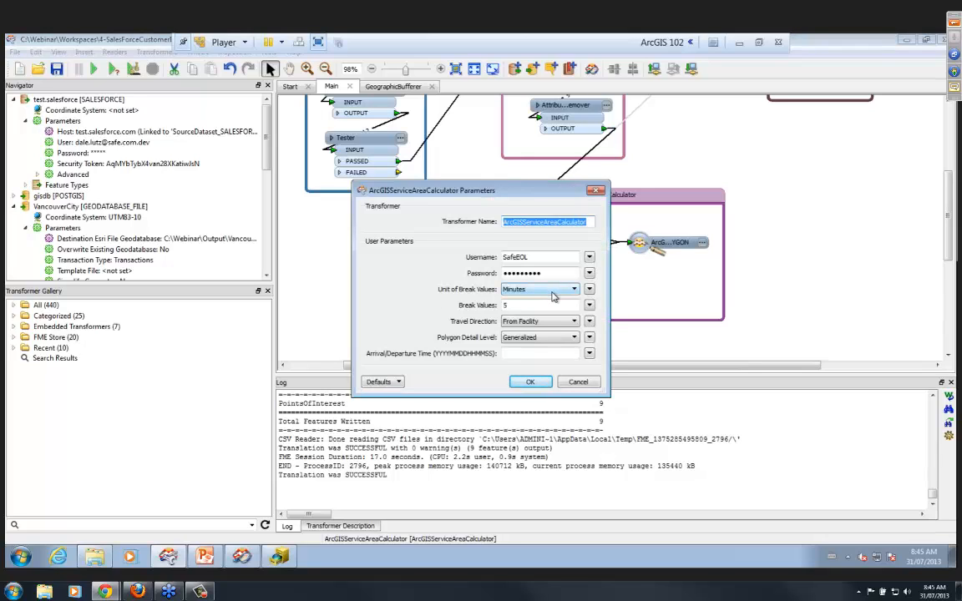
pyautogui.moveTo(499, 193); pyautogui.dragTo(312, 184)
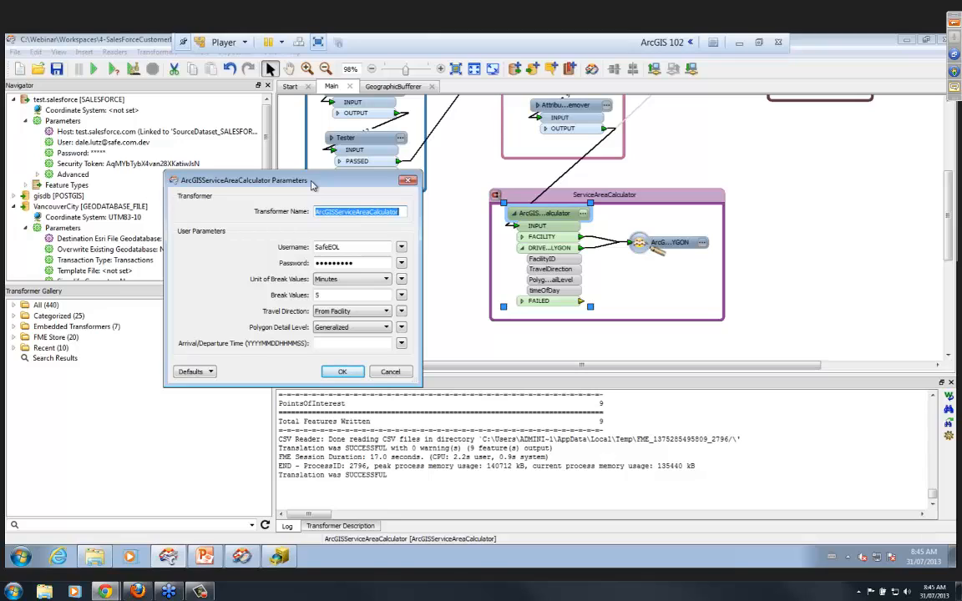
pyautogui.click(410, 182)
# Search the available transformers for "arc" without adding one, and expand the FME Store category in the Transformer Gallery
pyautogui.write('arcs')
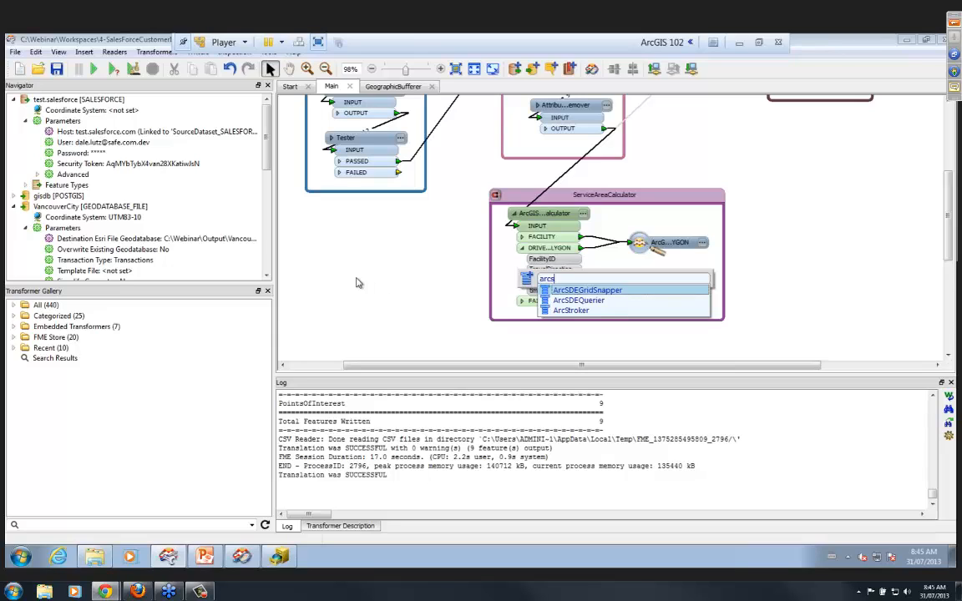
pyautogui.press('BackSpace')
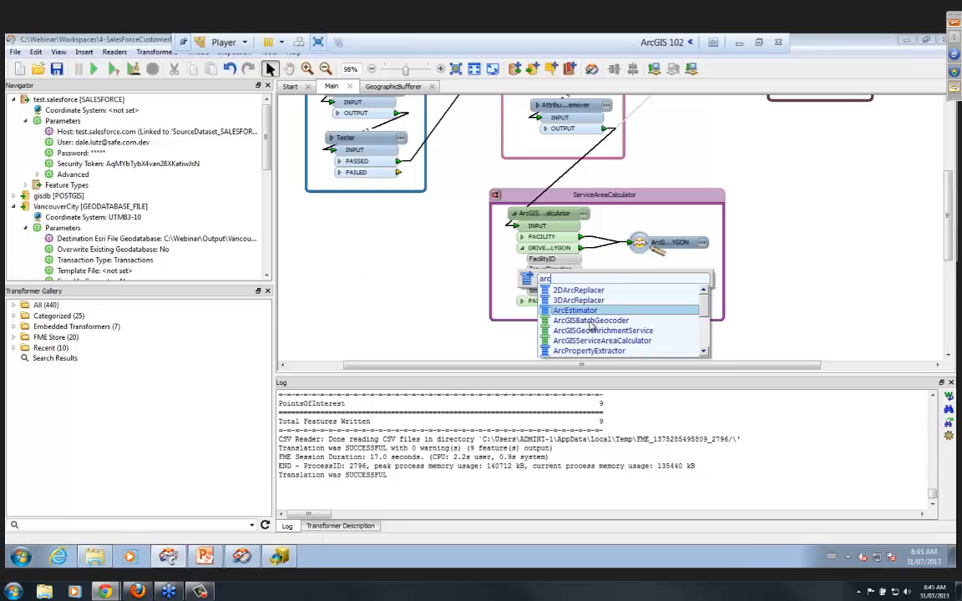
pyautogui.click(426, 310)
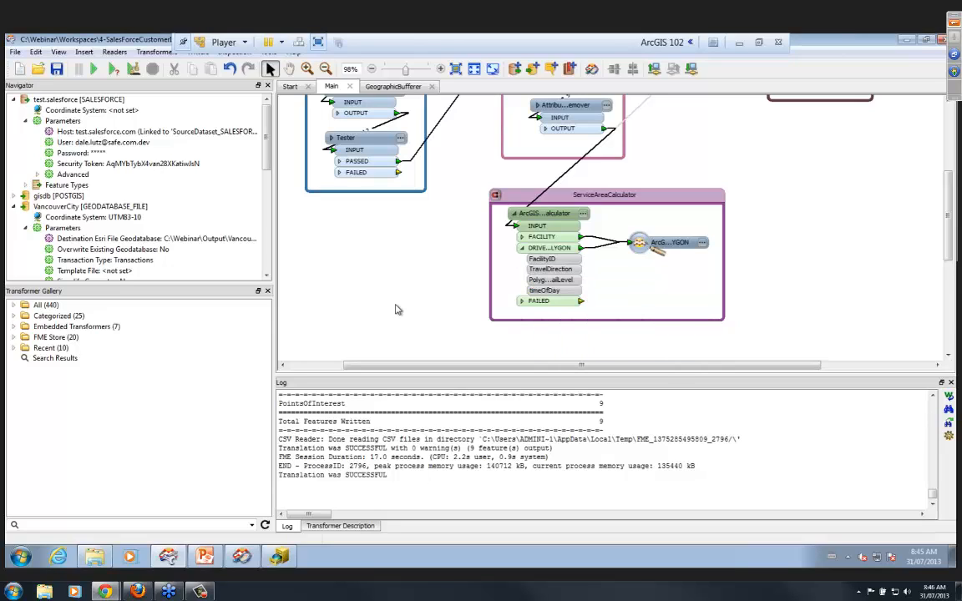
pyautogui.click(14, 338)
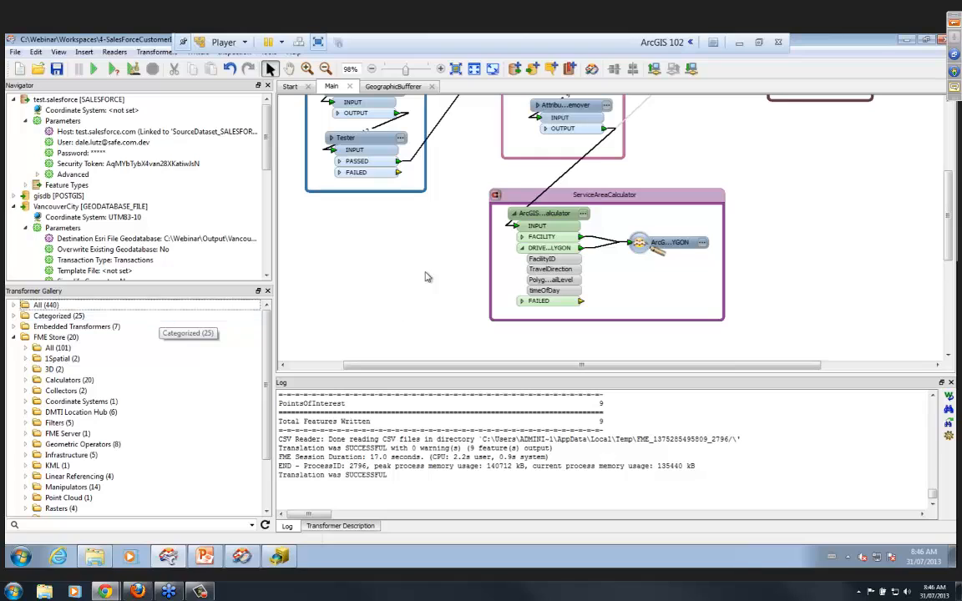
# Check the ArcGISServiceAreaCalculator's parameters again, run the translation and open the parameters of the connected Inspector
pyautogui.doubleClick(544, 213)
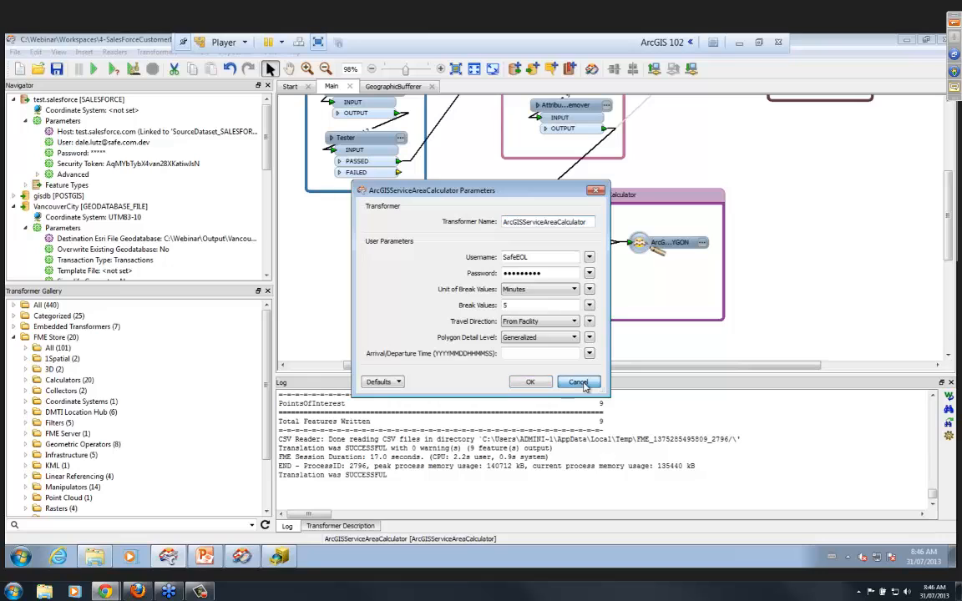
pyautogui.click(579, 383)
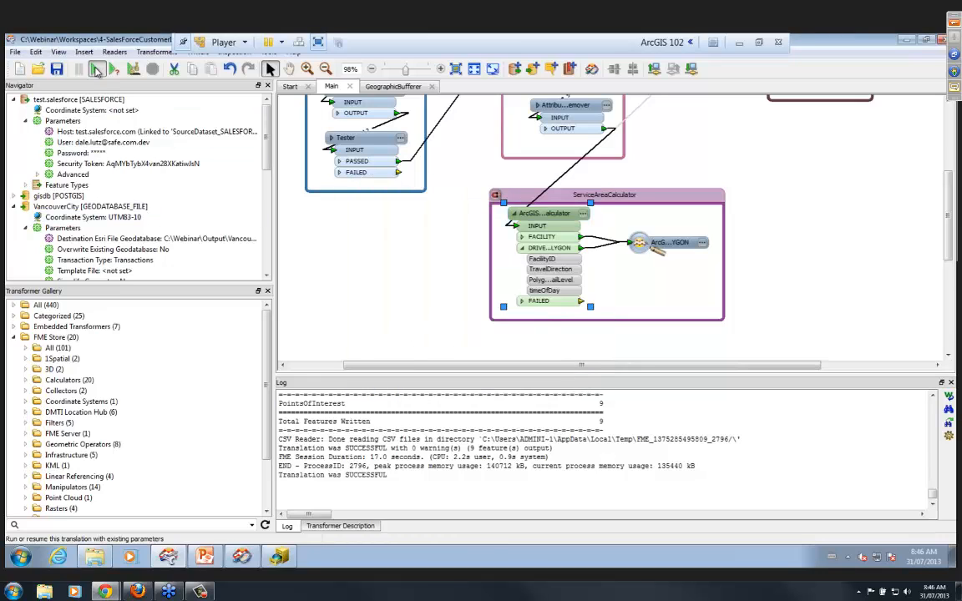
pyautogui.click(97, 71)
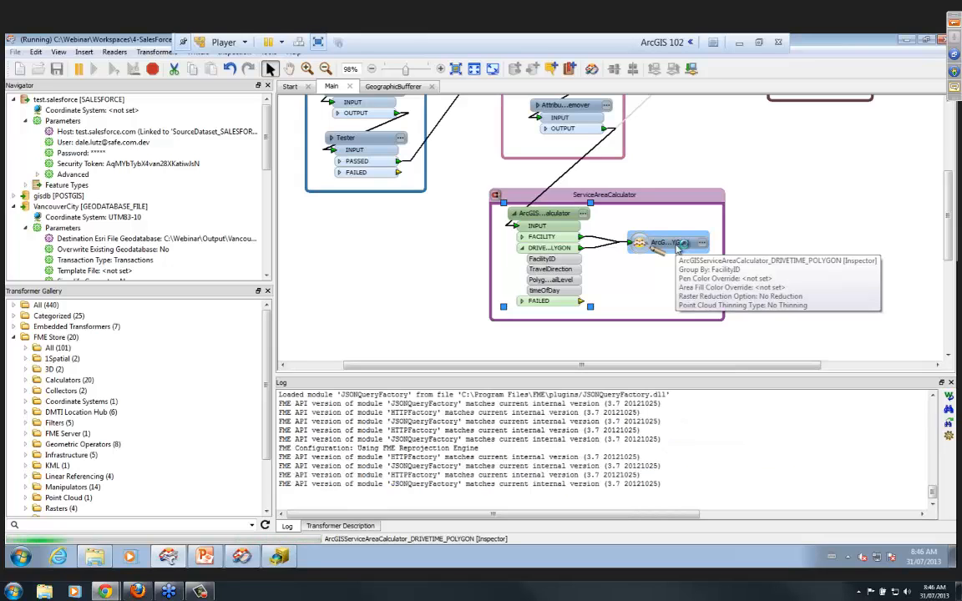
pyautogui.doubleClick(715, 249)
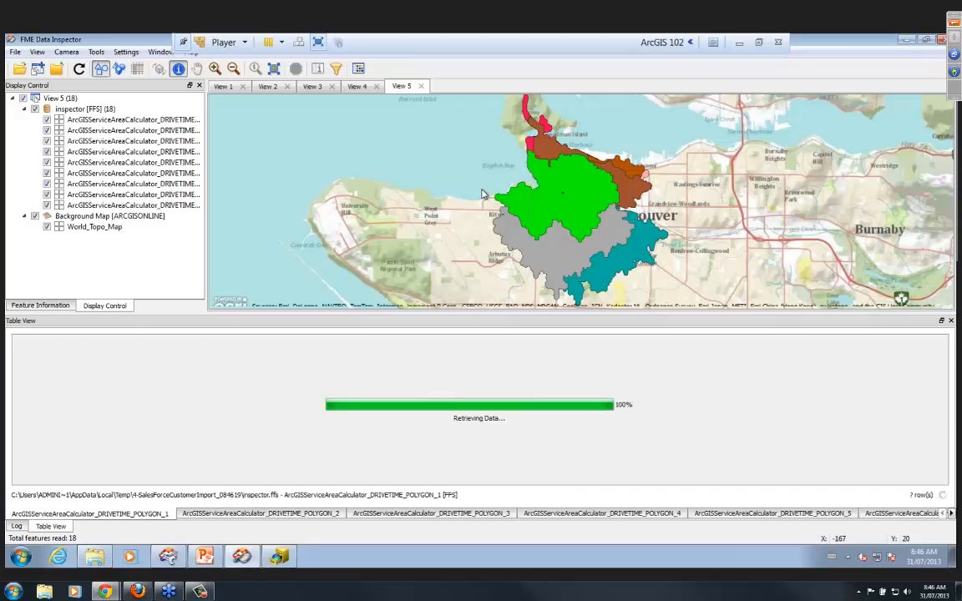
# In FME Data Inspector, hide all drive-time polygons, display and query the ninth one alone, and display the sixth one instead
pyautogui.click(34, 109)
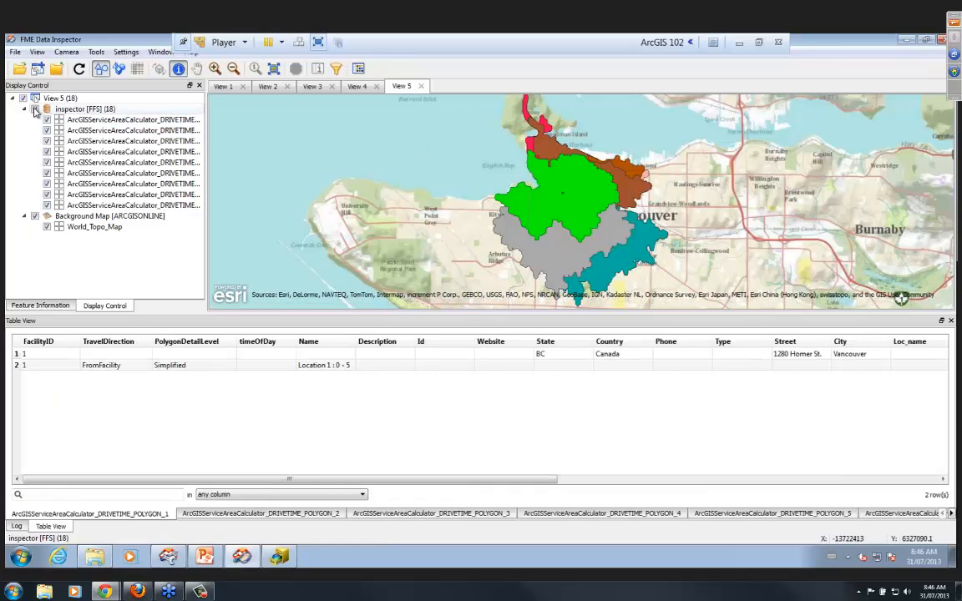
pyautogui.click(47, 206)
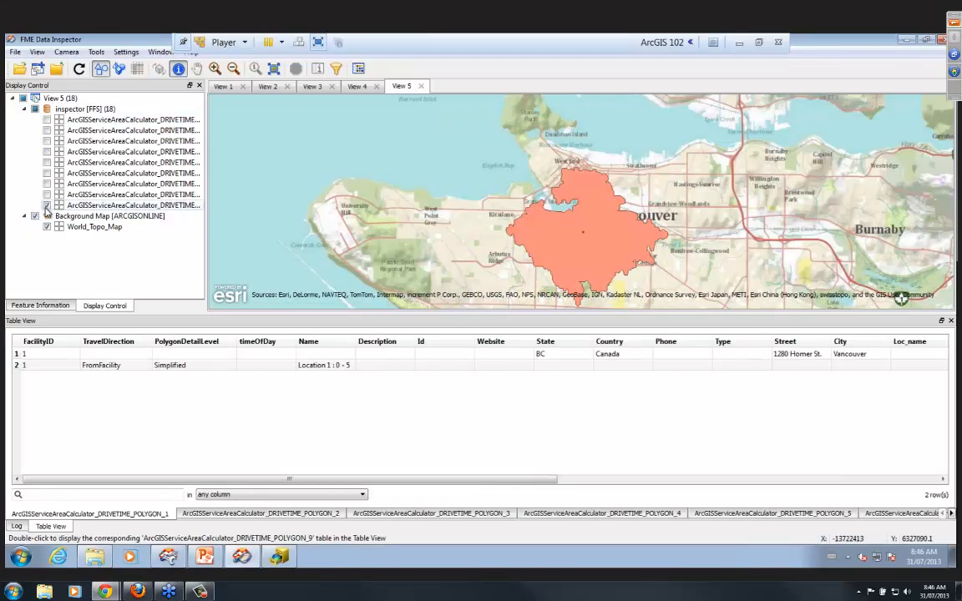
pyautogui.click(620, 244)
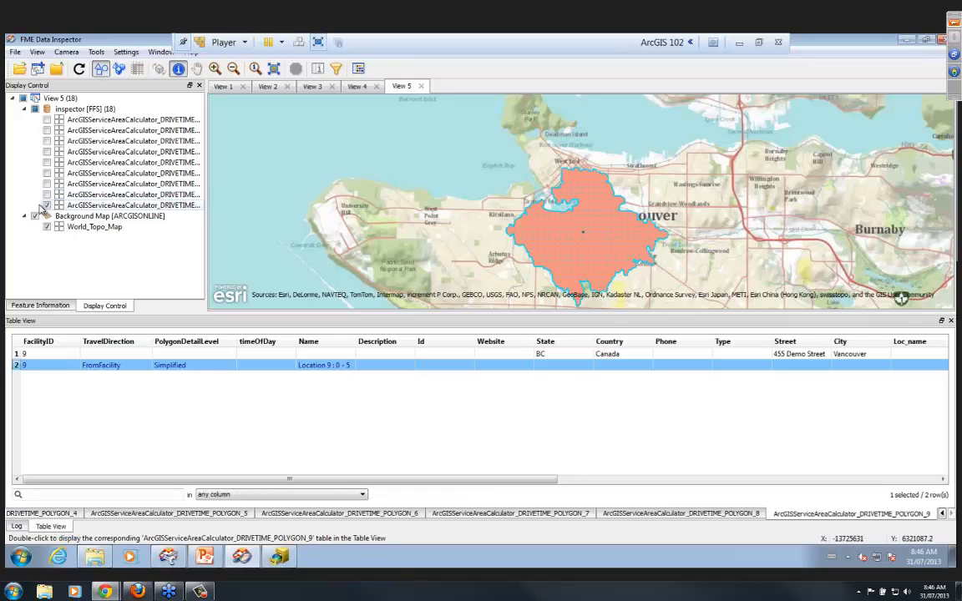
pyautogui.click(47, 205)
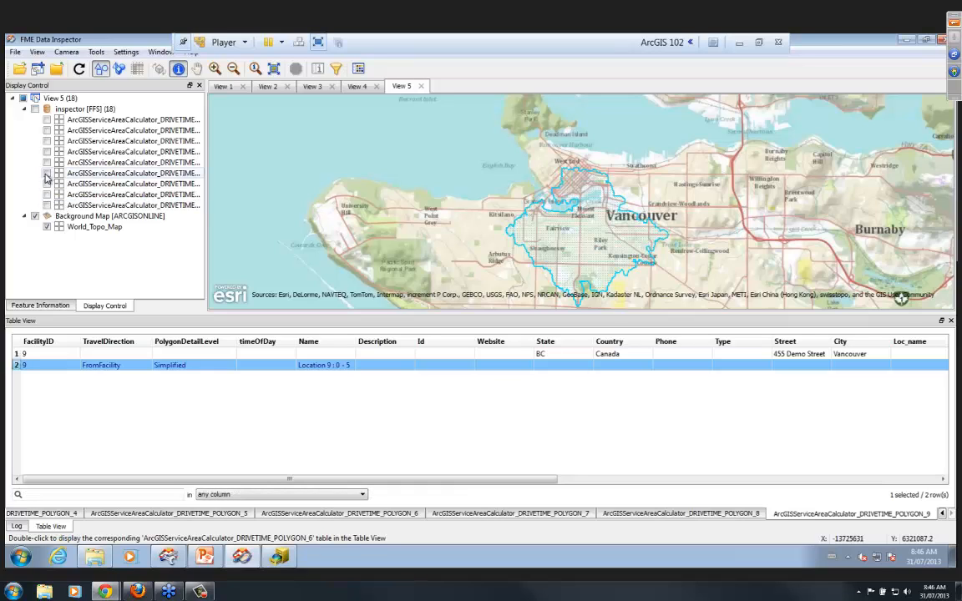
pyautogui.click(47, 173)
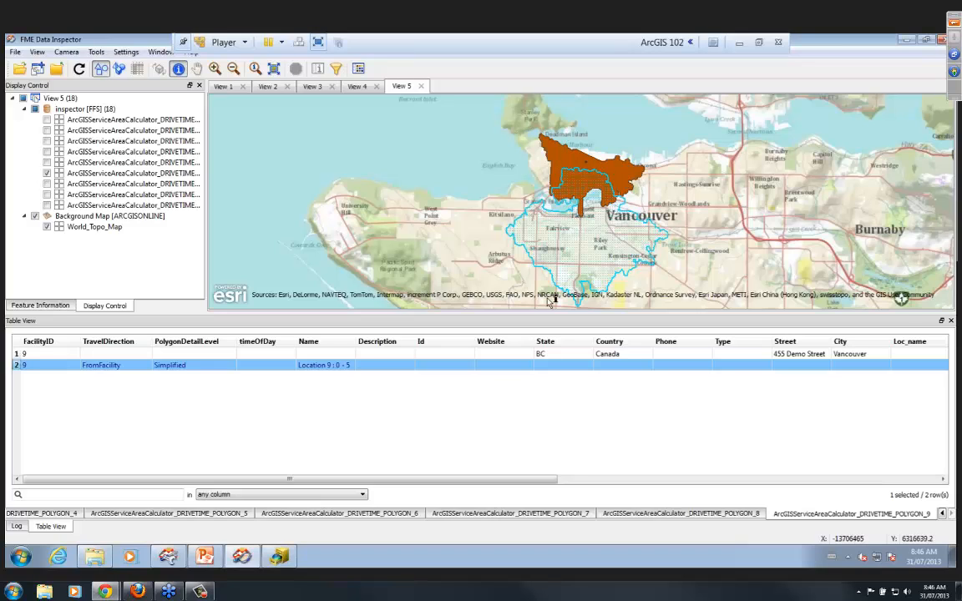
# Return to FME Workbench, close the Inspector parameters unchanged and disable all objects in the ServiceAreaCalculator bookmark
pyautogui.click(170, 557)
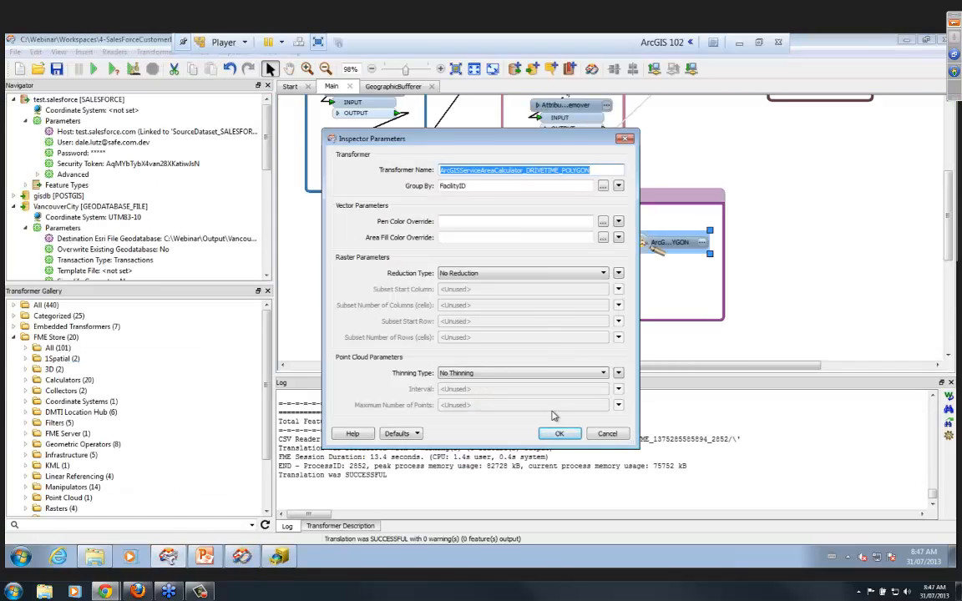
pyautogui.click(609, 434)
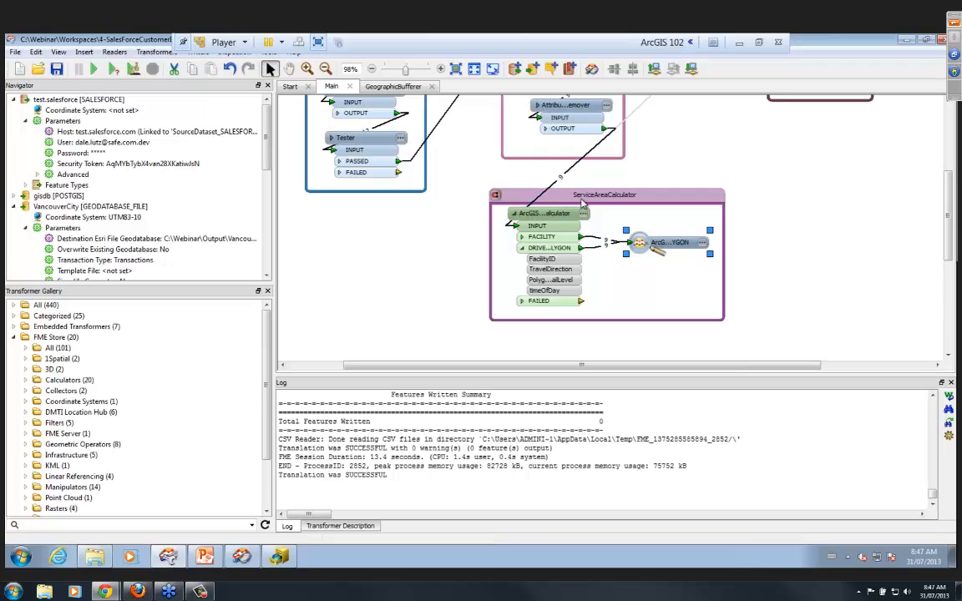
pyautogui.rightClick(587, 198)
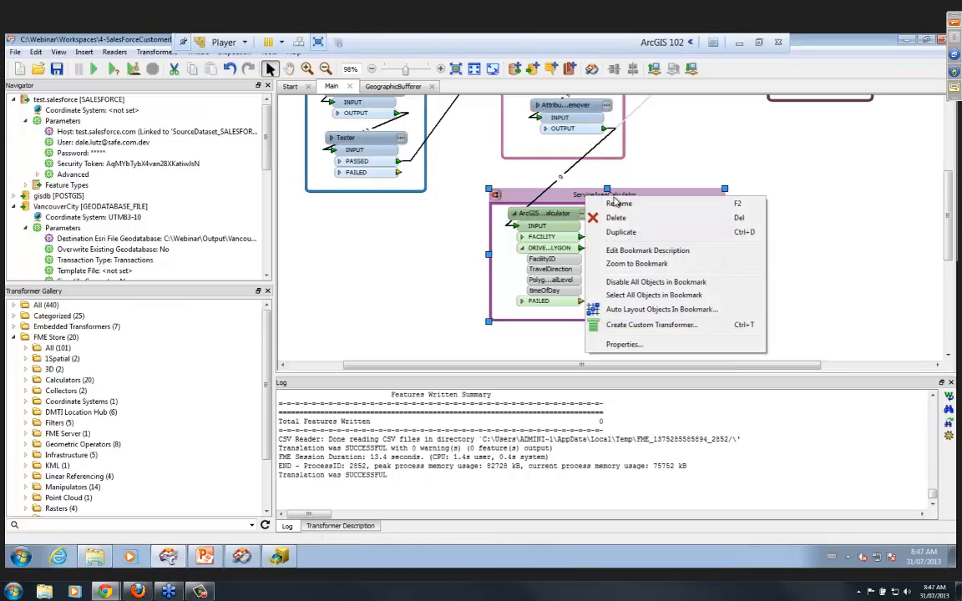
pyautogui.click(633, 284)
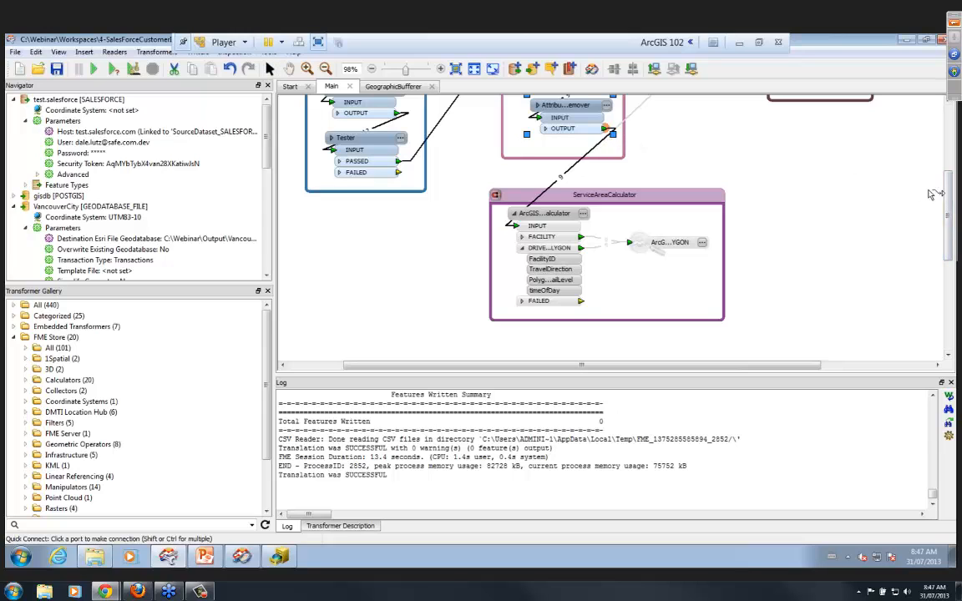
# Connect the AttributeRemover output to the ArcGISGeoenrichmentService input in the "Clean up attributes and display" bookmark and run the translation
pyautogui.scroll(-4, 858, 176)
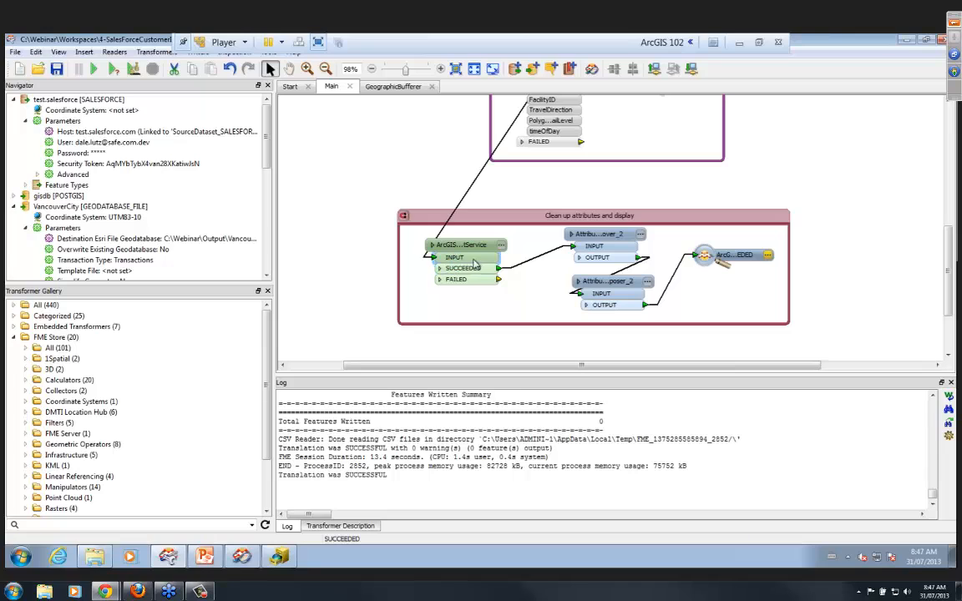
pyautogui.scroll(2, 951, 219)
pyautogui.scroll(1, 951, 218)
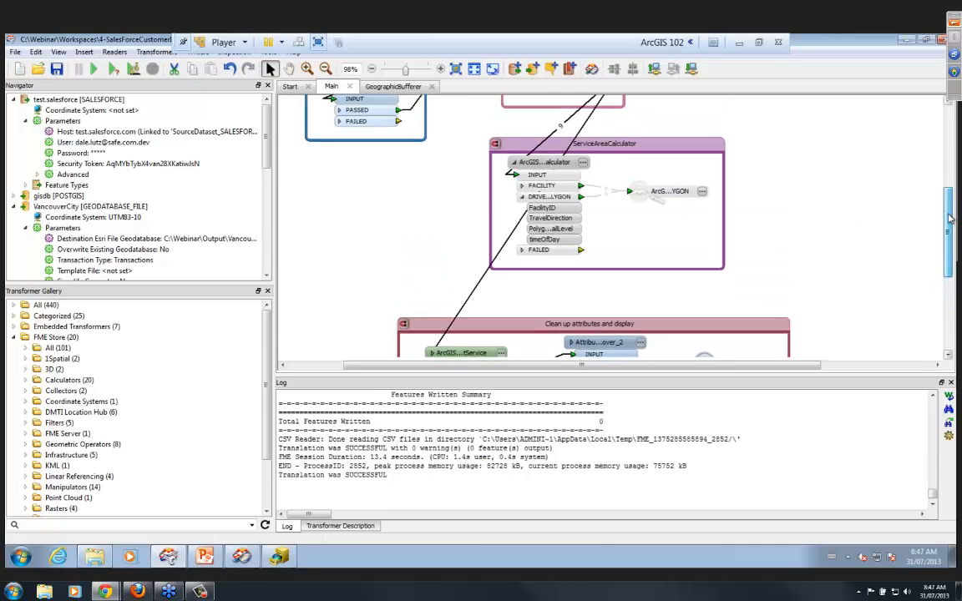
pyautogui.scroll(-4, 950, 219)
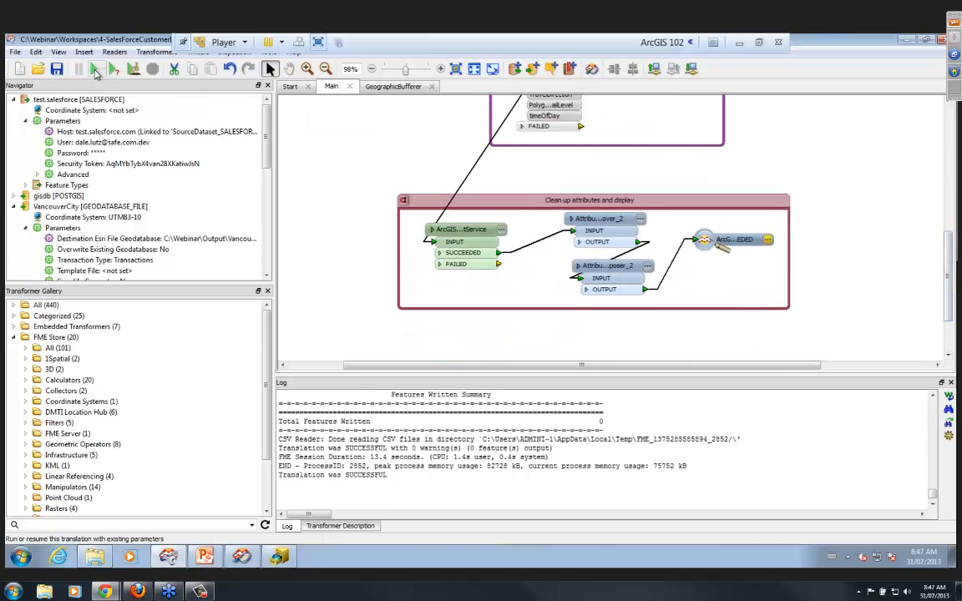
pyautogui.click(96, 72)
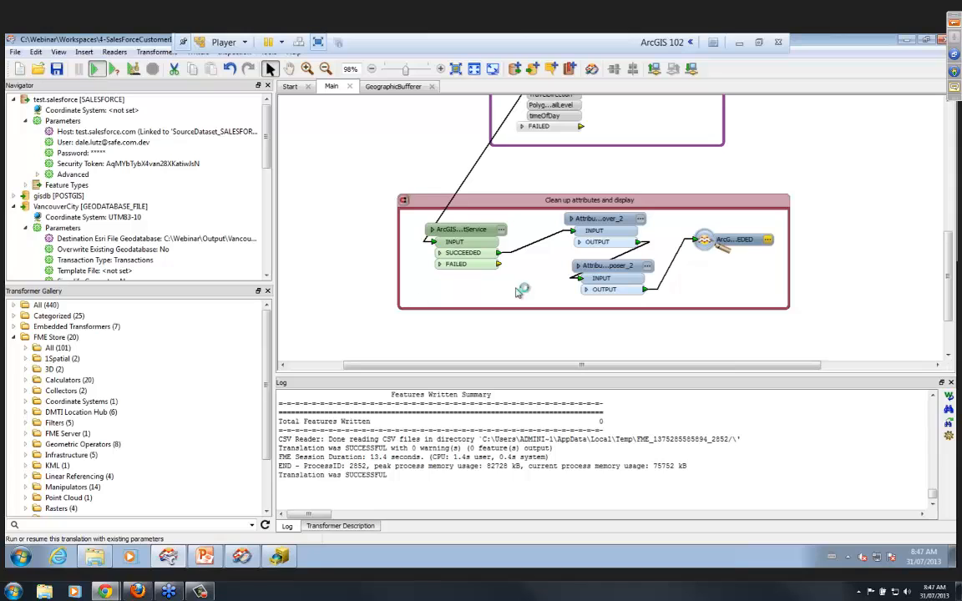
# Examine the ArcGISGeoenrichmentService parameters and browse the full list of selectable enrichment data collections
pyautogui.click(501, 229)
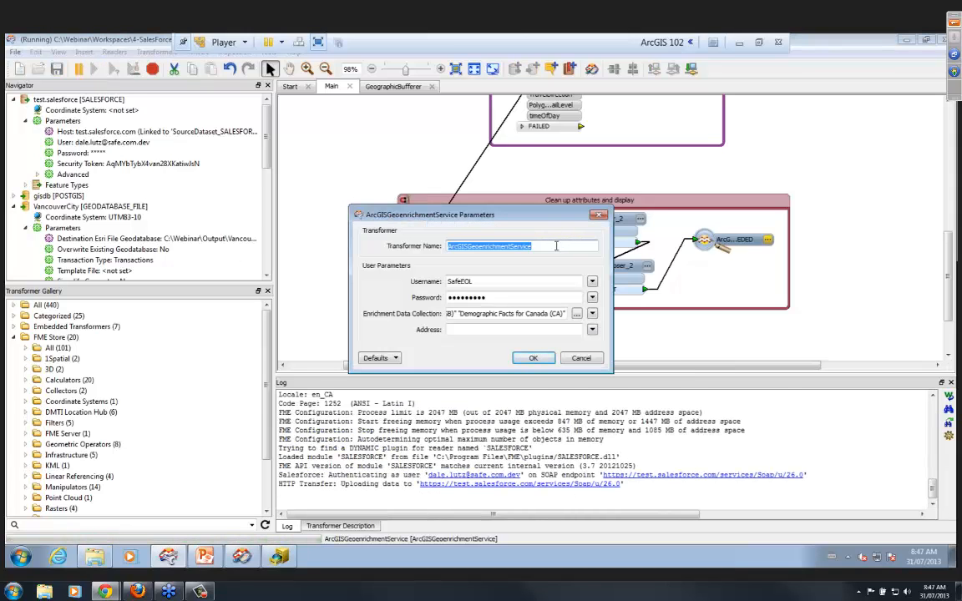
pyautogui.click(577, 313)
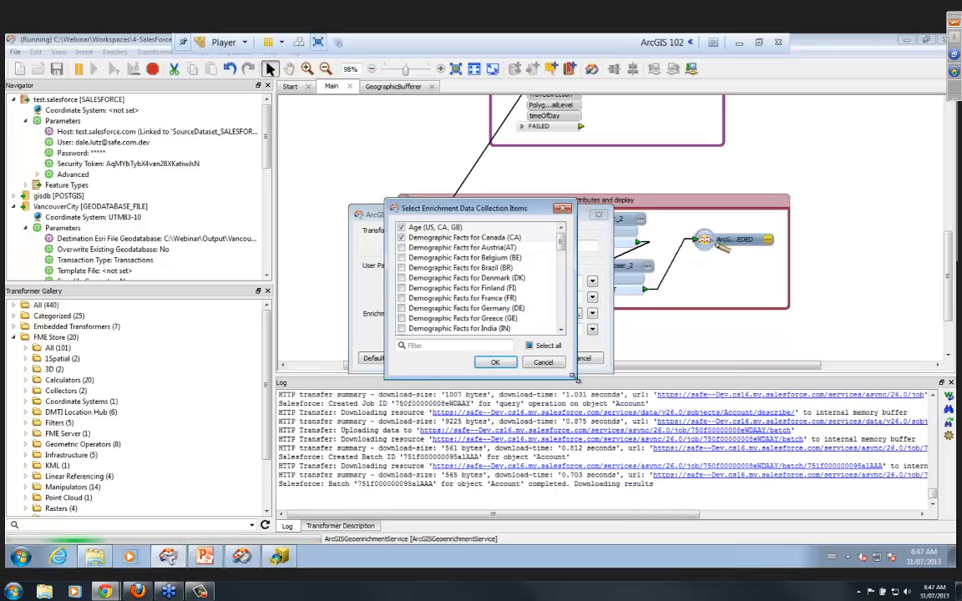
pyautogui.moveTo(576, 379); pyautogui.dragTo(608, 510)
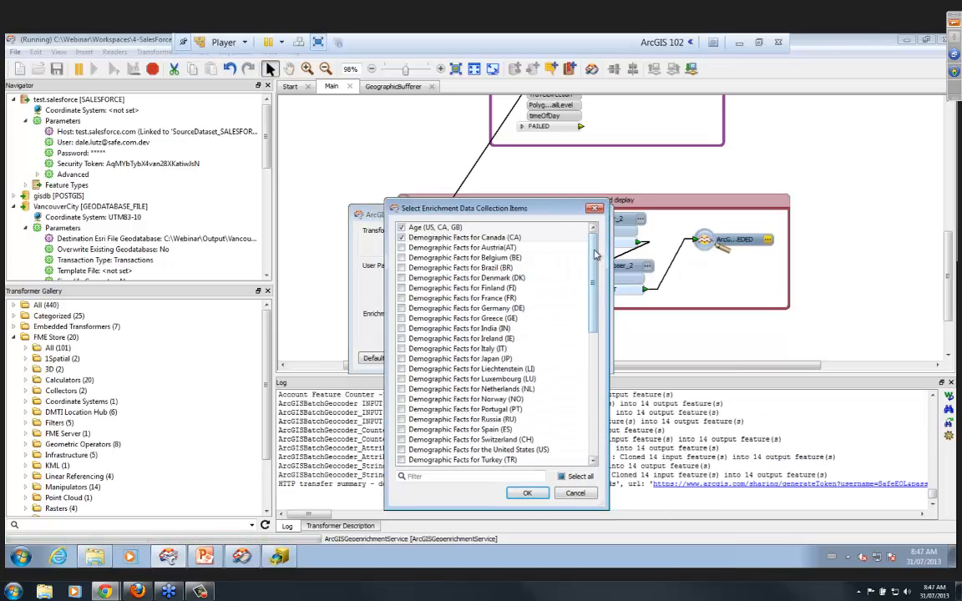
pyautogui.scroll(-3, 596, 255)
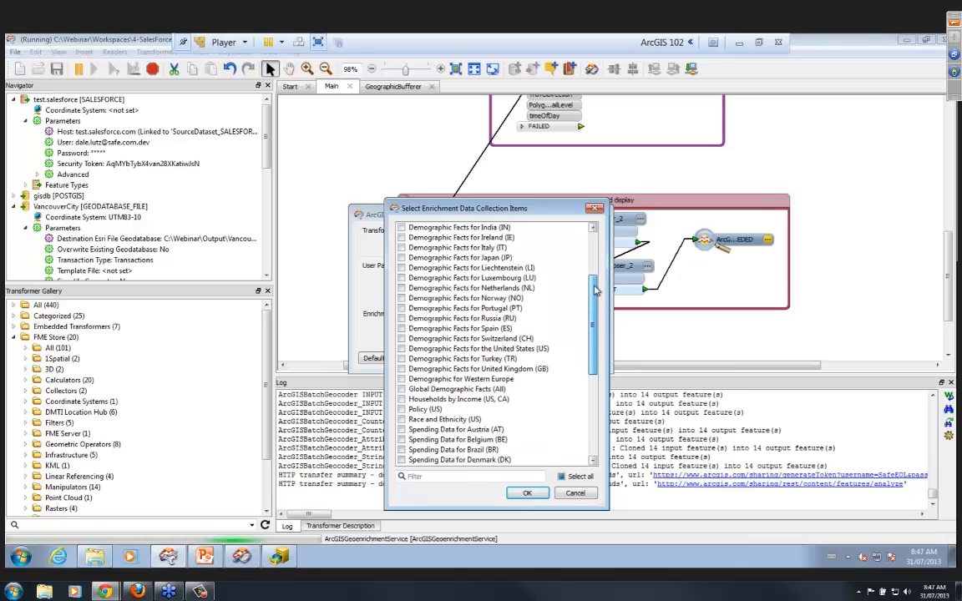
pyautogui.scroll(4, 594, 240)
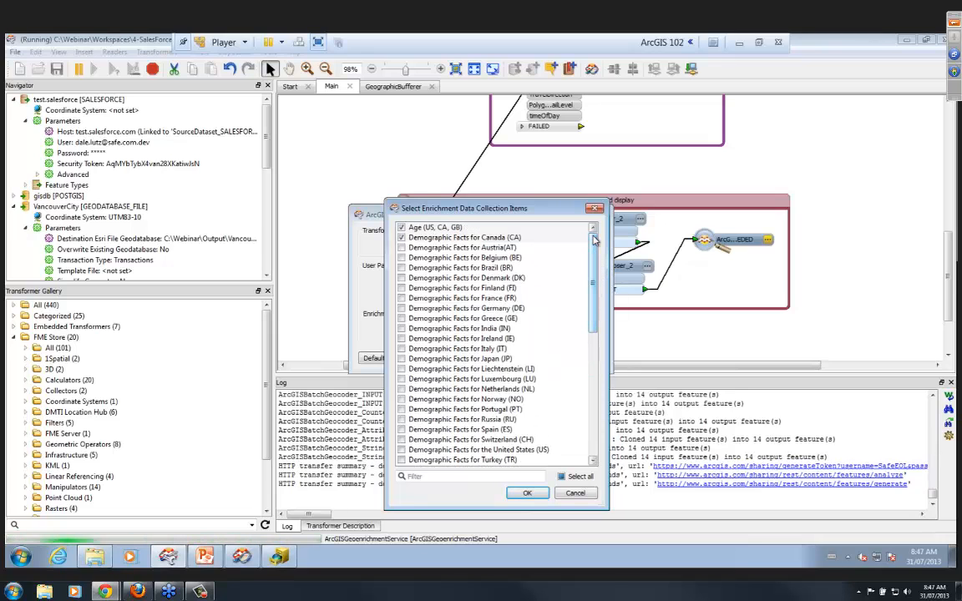
pyautogui.moveTo(594, 240); pyautogui.dragTo(595, 373)
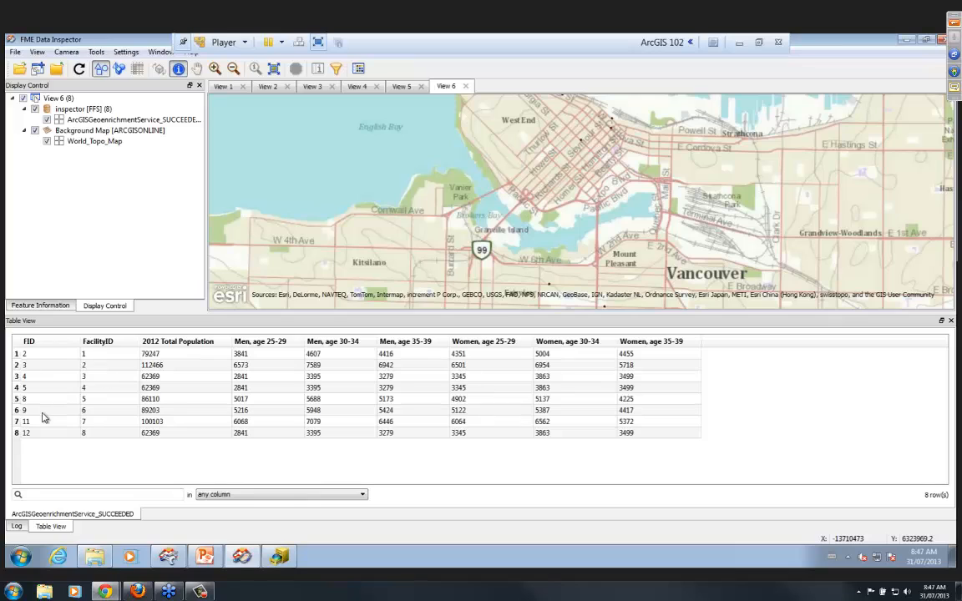
# Highlight the second and fourth enriched facilities from the results table in FME Data Inspector, with the background map hidden
pyautogui.click(16, 367)
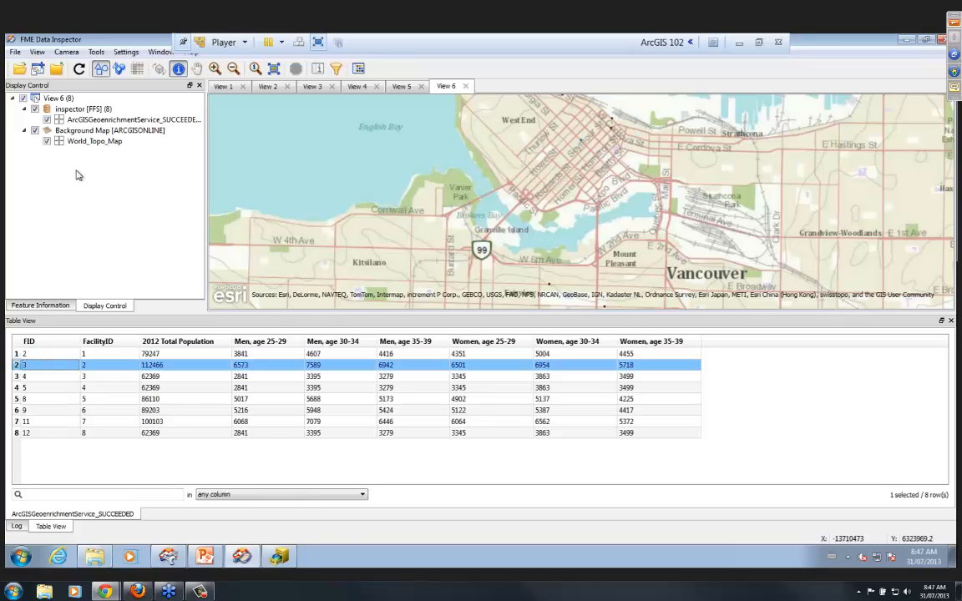
pyautogui.click(34, 130)
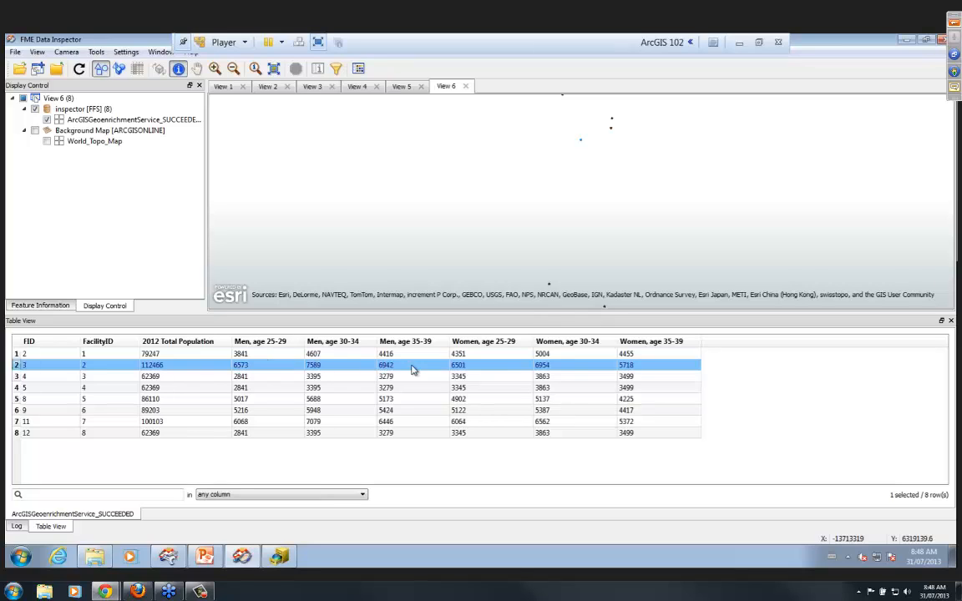
pyautogui.click(17, 386)
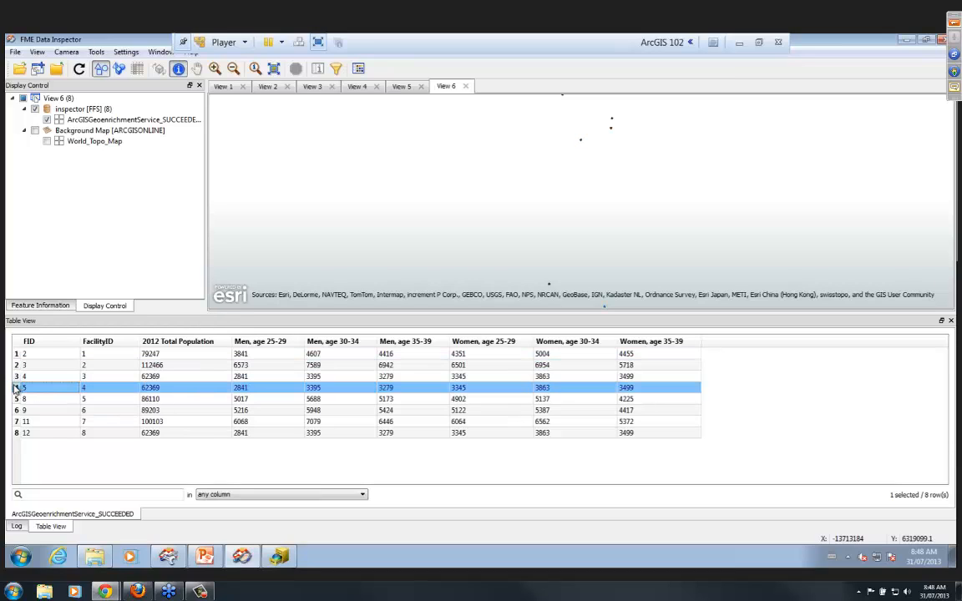
# Highlight the sixth enriched facility in the results table and show the background map again
pyautogui.click(17, 410)
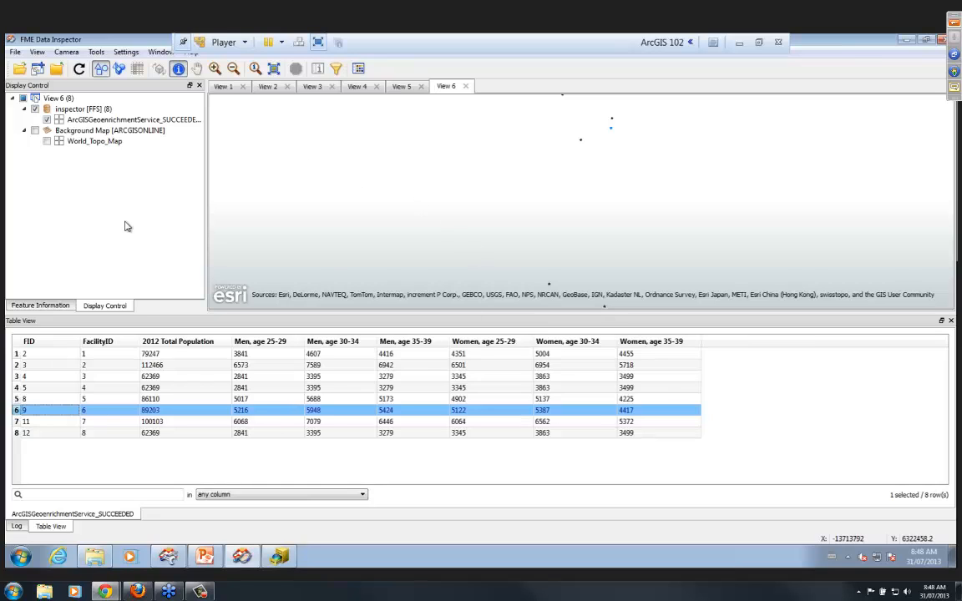
pyautogui.click(35, 132)
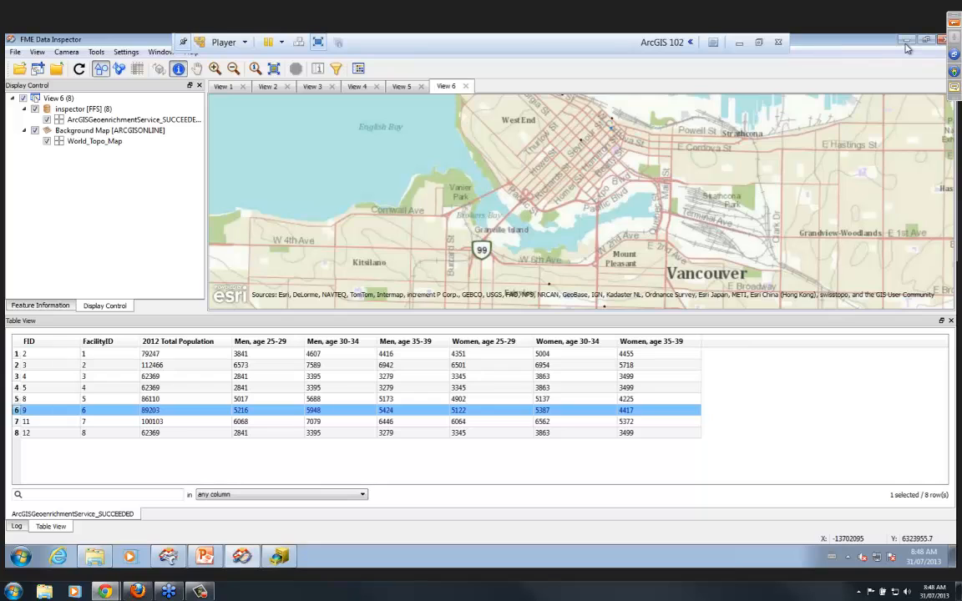
# Return to FME Workbench and close the enrichment data collection list and the ArcGISGeoenrichmentService parameters without changes
pyautogui.moveTo(171, 558)
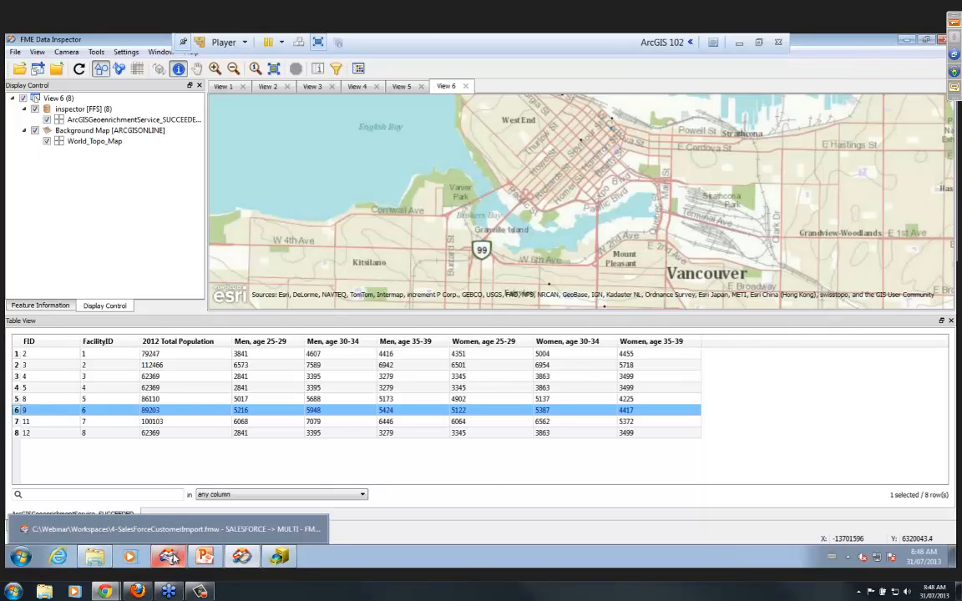
pyautogui.click(167, 529)
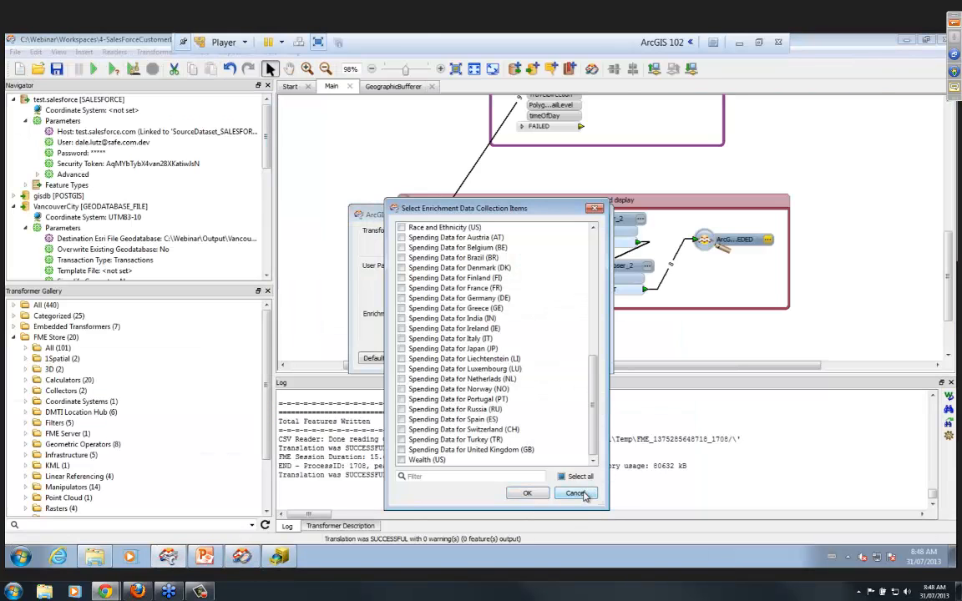
pyautogui.click(575, 493)
pyautogui.click(582, 358)
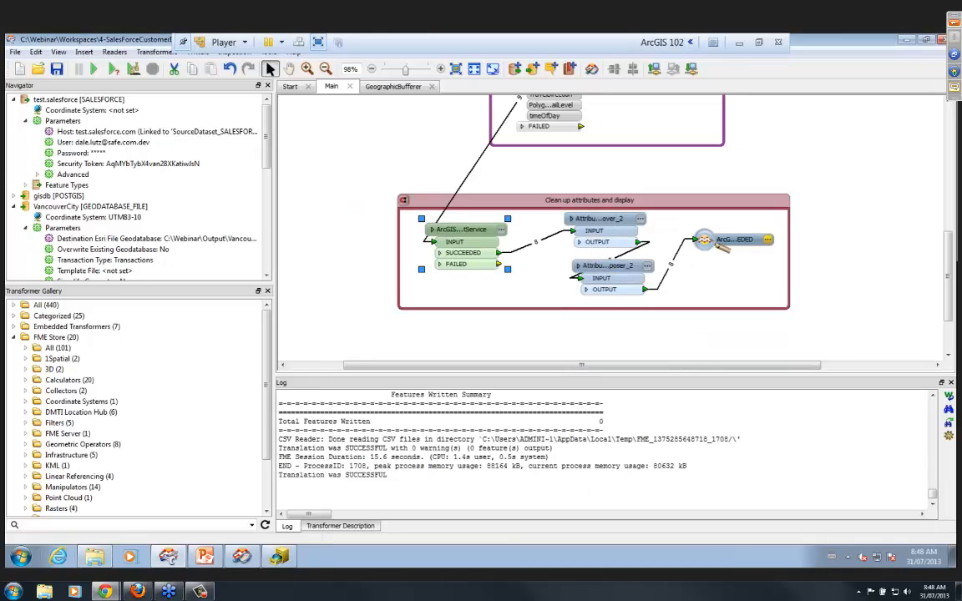
# Switch to the PowerPoint presentation and advance to the slide highlighting Point Cloud and Raster
pyautogui.click(205, 557)
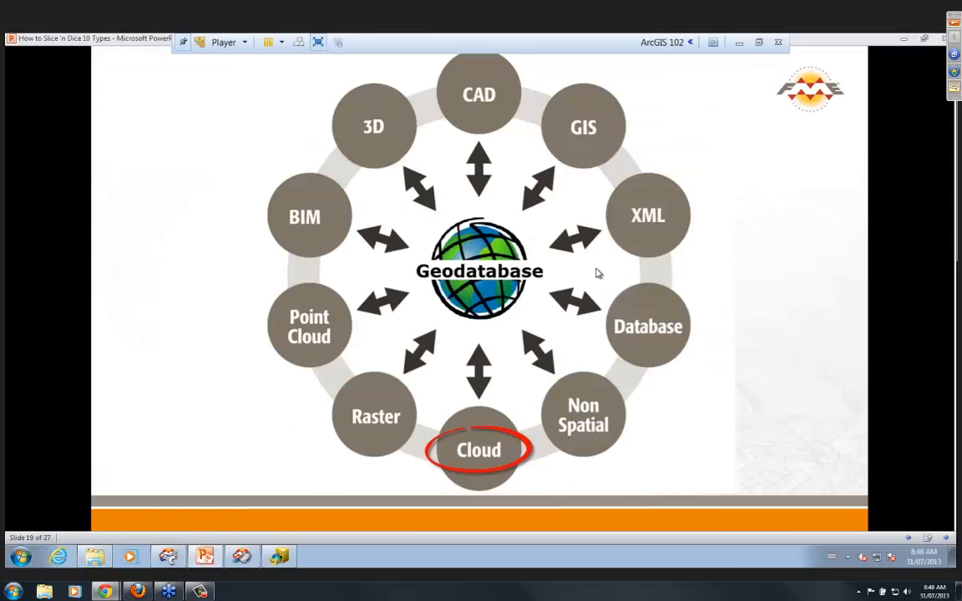
pyautogui.click(755, 262)
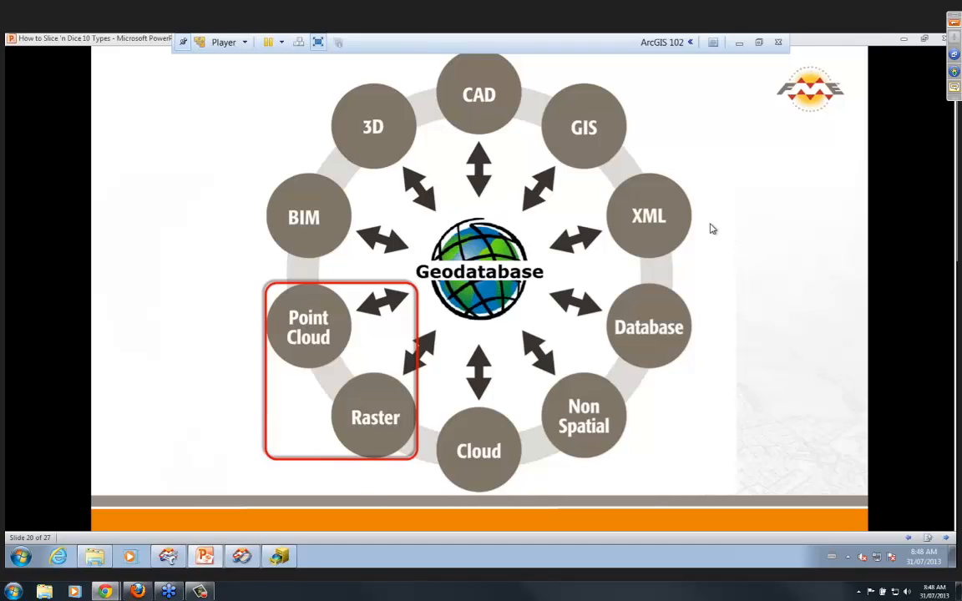
# Open the 5_RastersAndPointclouds workspace in FME Workbench, discarding the changes to 4-SalesForceCustomerImport
pyautogui.click(280, 558)
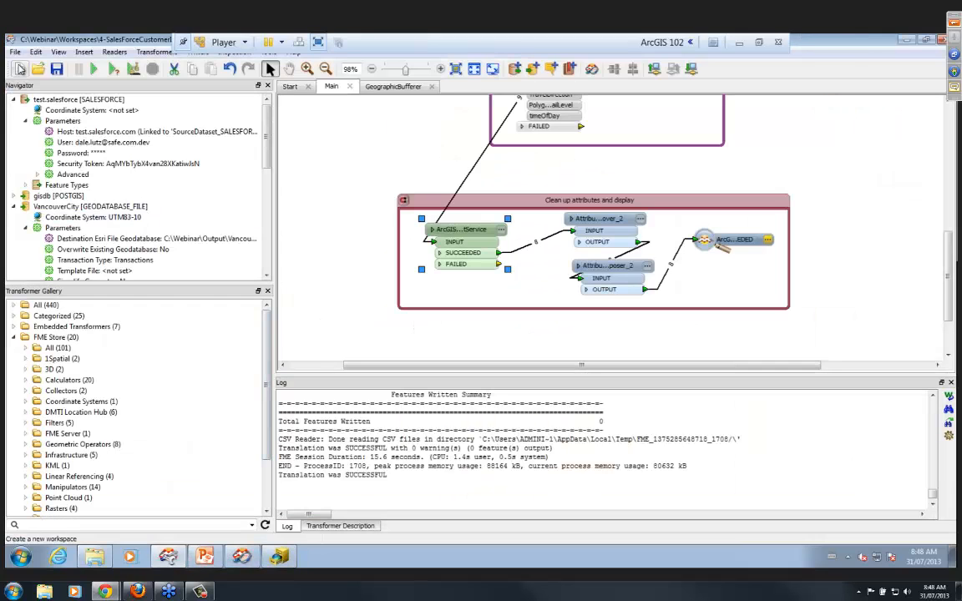
pyautogui.click(15, 52)
pyautogui.click(37, 83)
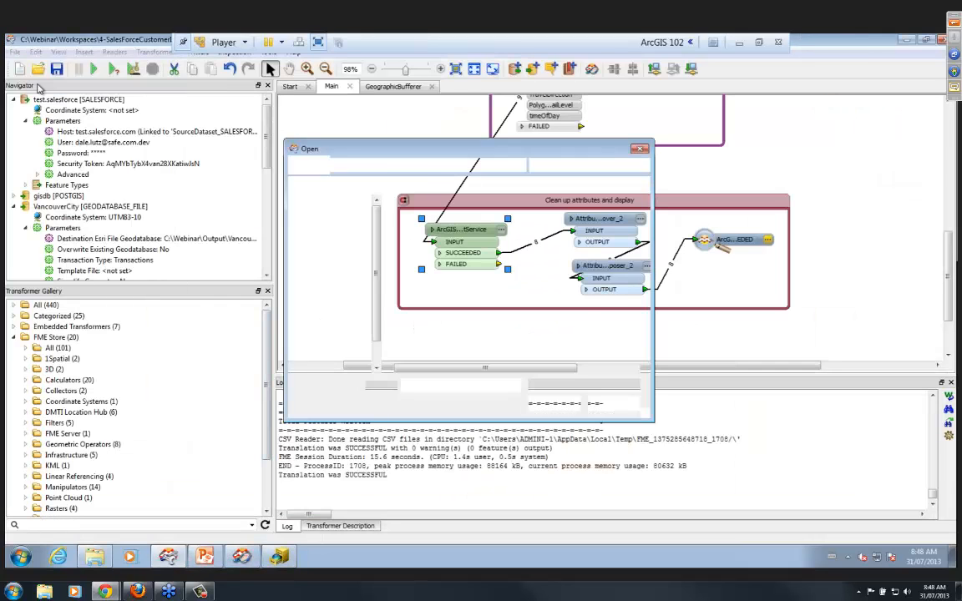
pyautogui.click(445, 294)
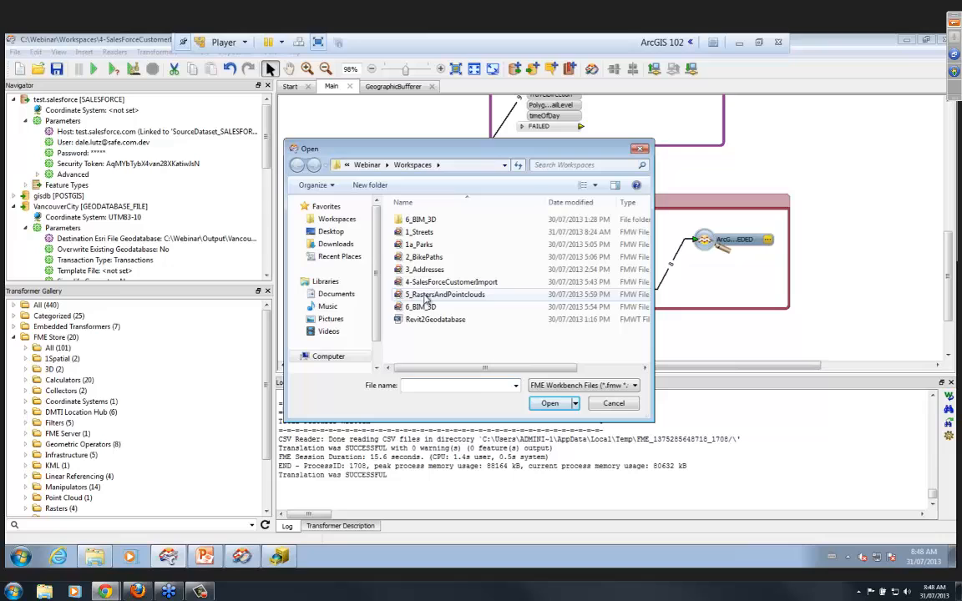
pyautogui.click(556, 407)
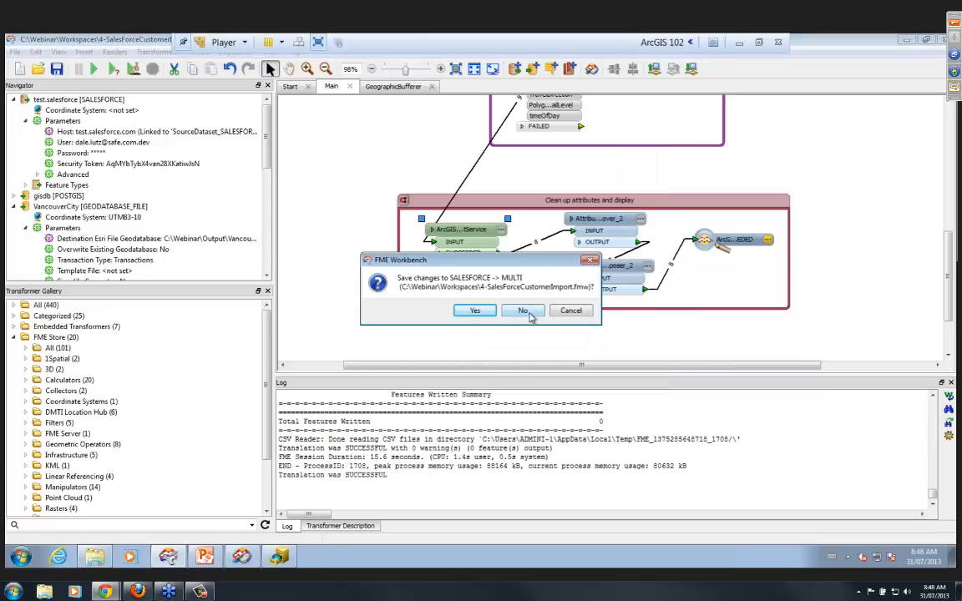
pyautogui.click(525, 313)
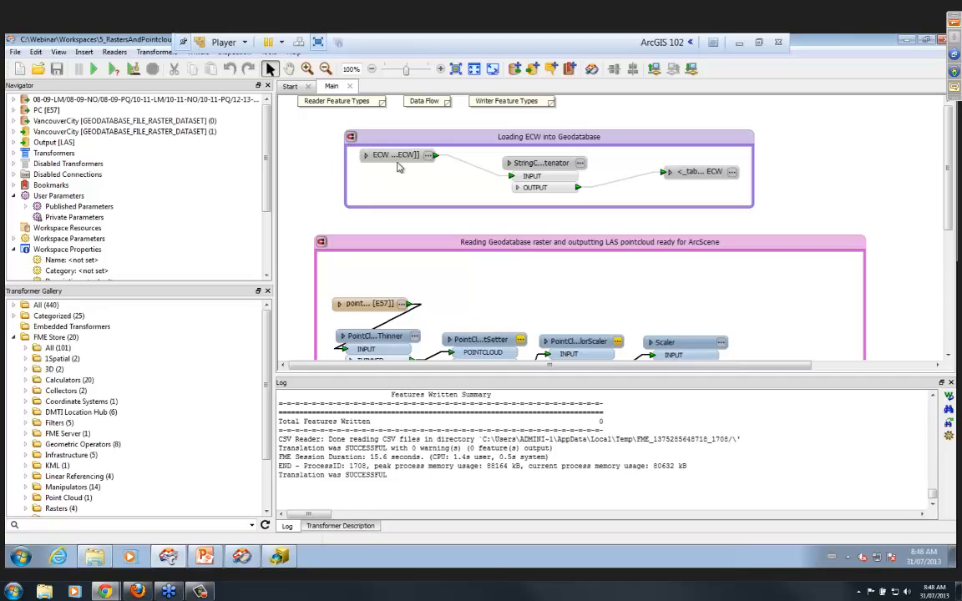
# Review the ECW reader's parameters and look through its folder of resampled orthophoto source files
pyautogui.click(698, 176)
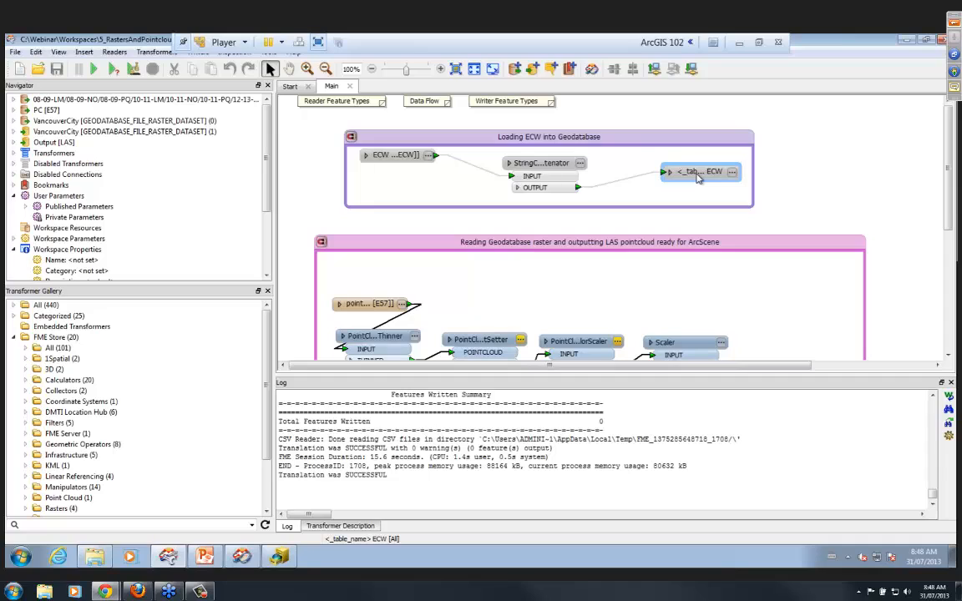
pyautogui.click(408, 125)
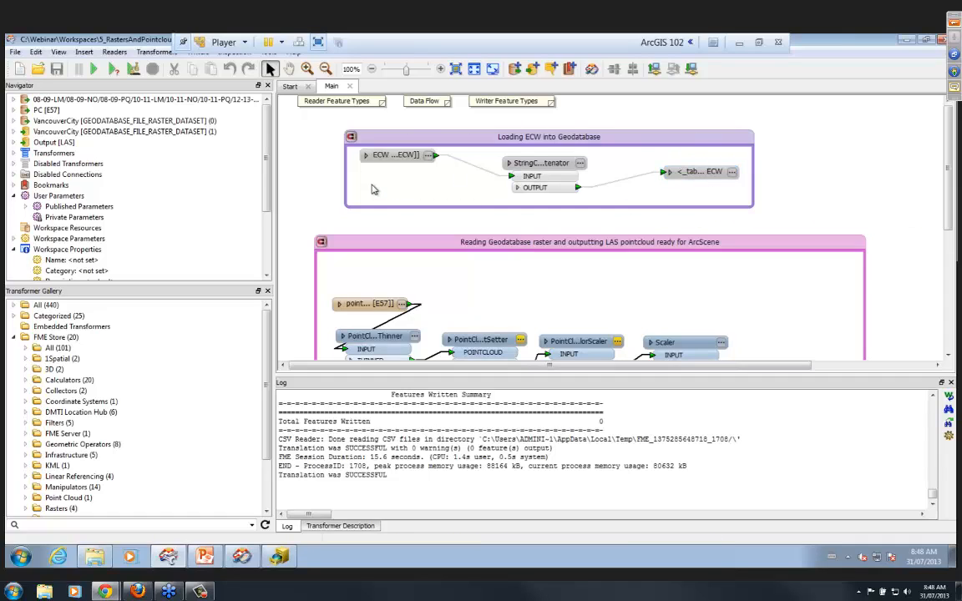
pyautogui.click(13, 99)
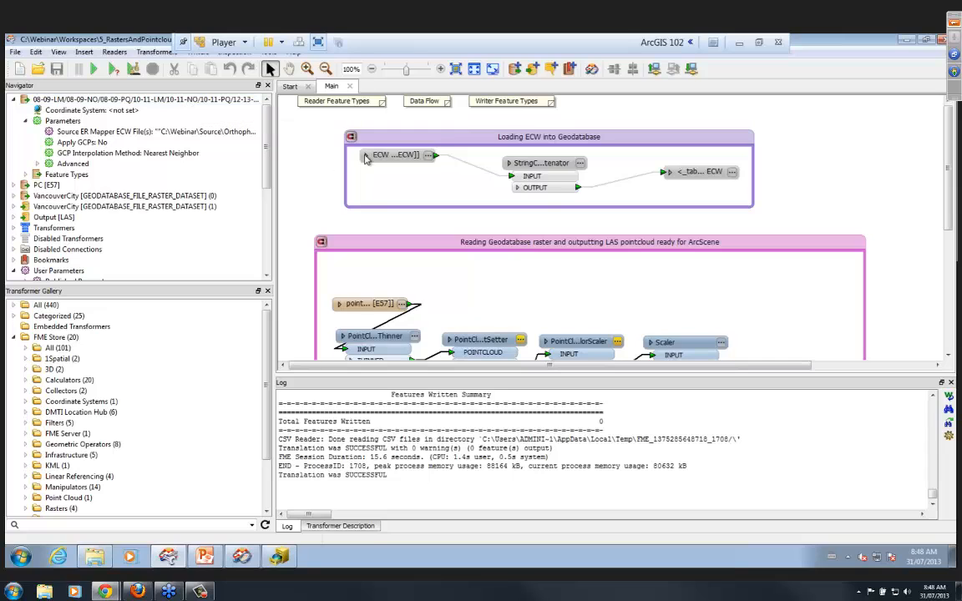
pyautogui.rightClick(395, 156)
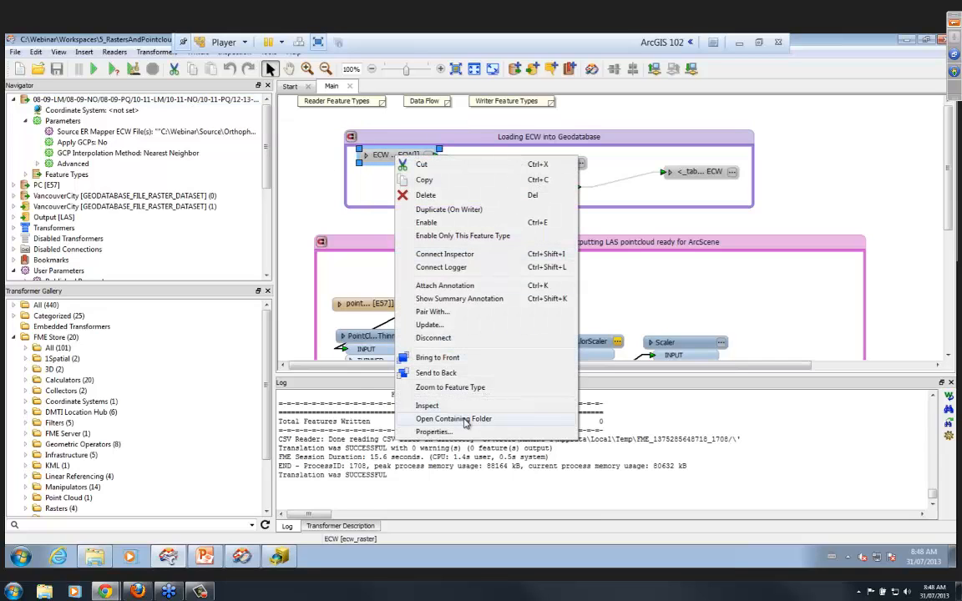
pyautogui.click(466, 420)
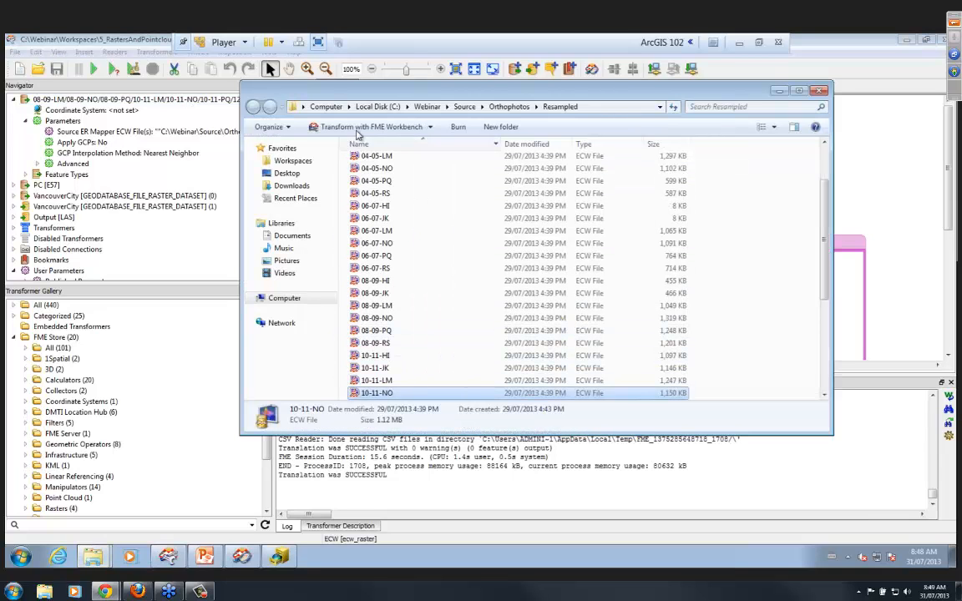
pyautogui.moveTo(823, 271); pyautogui.dragTo(823, 219)
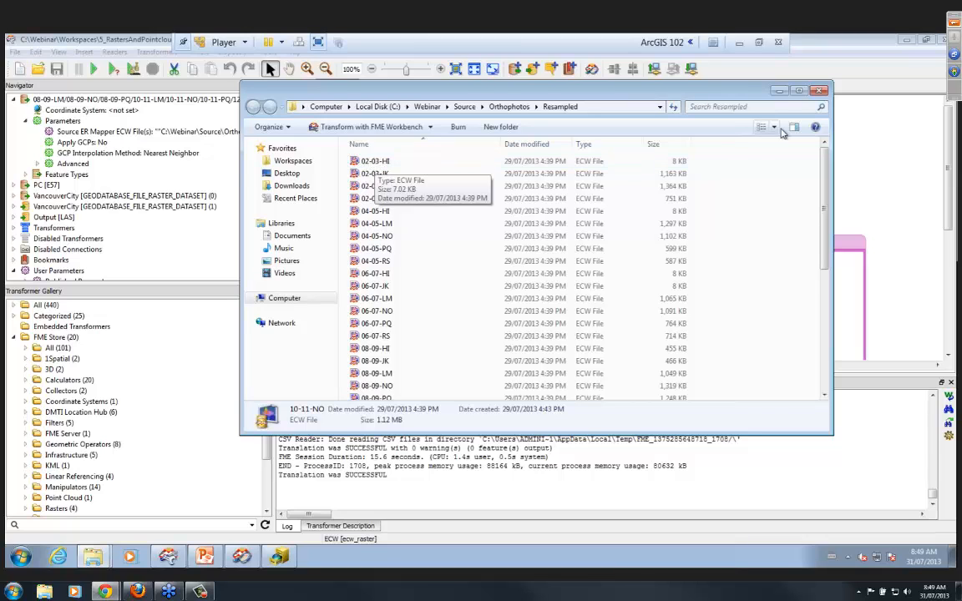
pyautogui.click(821, 92)
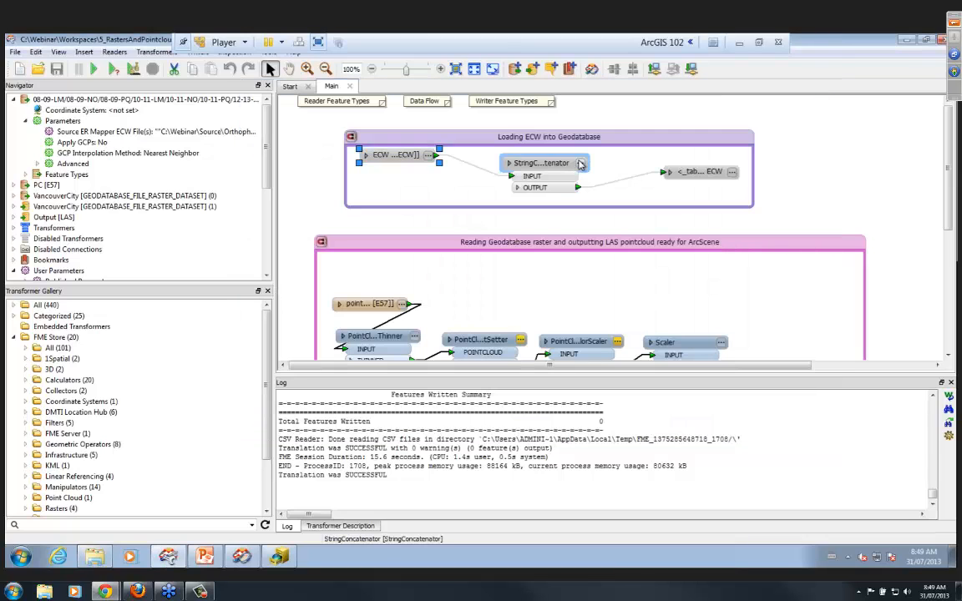
# Examine the StringConcatenator parameters in the "Loading ECW into Geodatabase" bookmark and close them unchanged
pyautogui.click(581, 165)
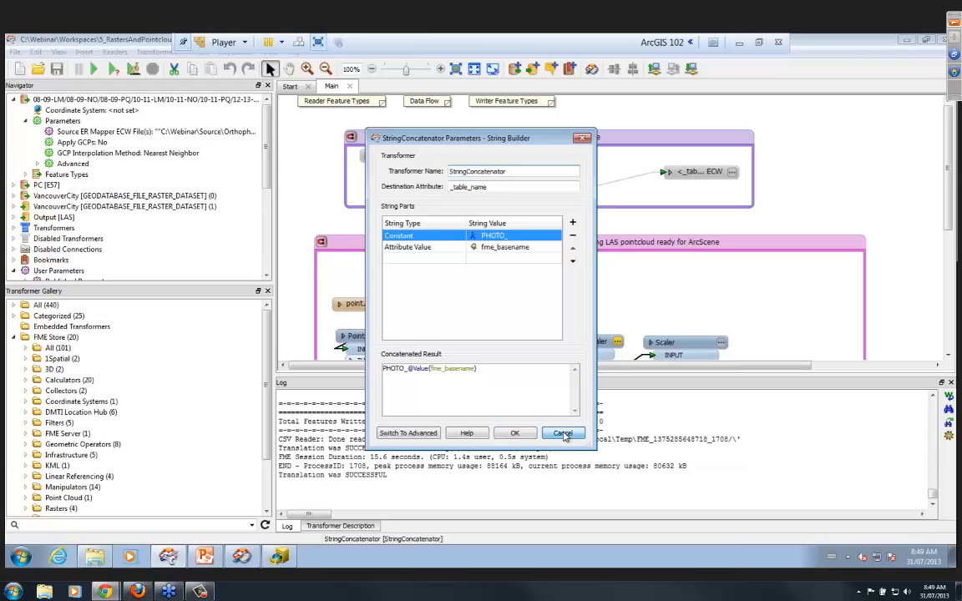
pyautogui.click(563, 433)
# Switch to ArcCatalog and preview the PHOTO_08_09_LM raster in the Backup folder's VancouverCity.gdb
pyautogui.click(279, 557)
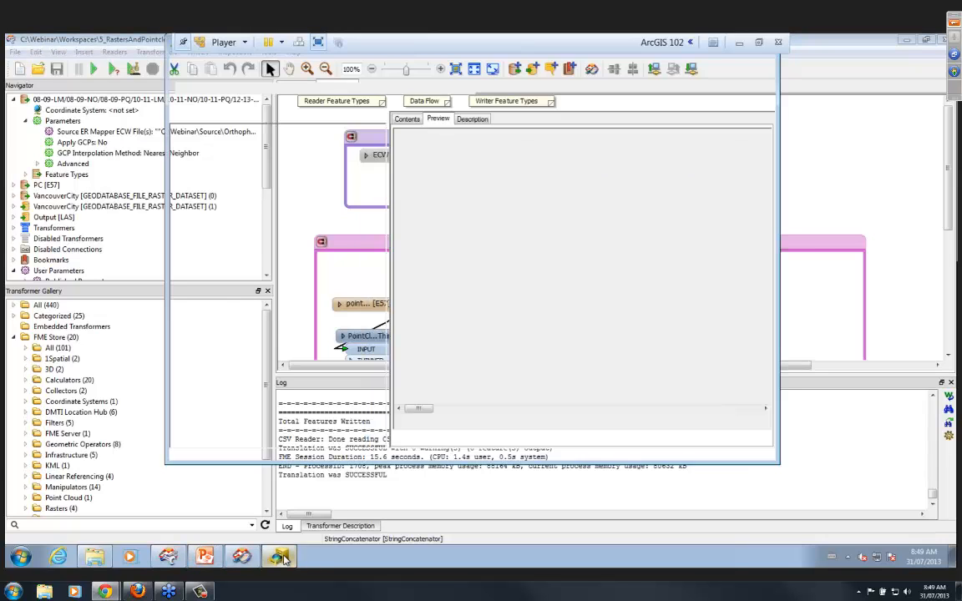
pyautogui.click(201, 160)
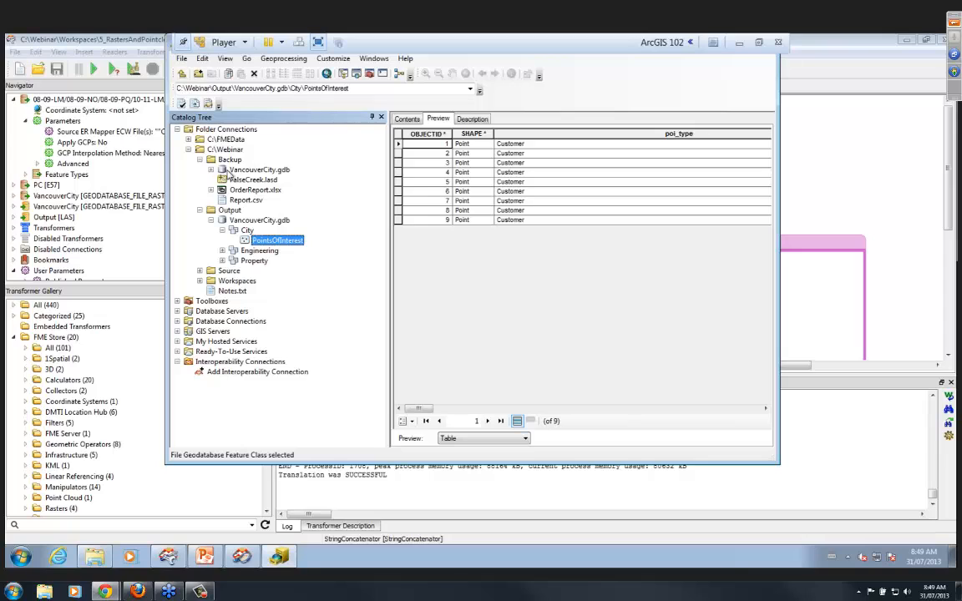
pyautogui.click(211, 170)
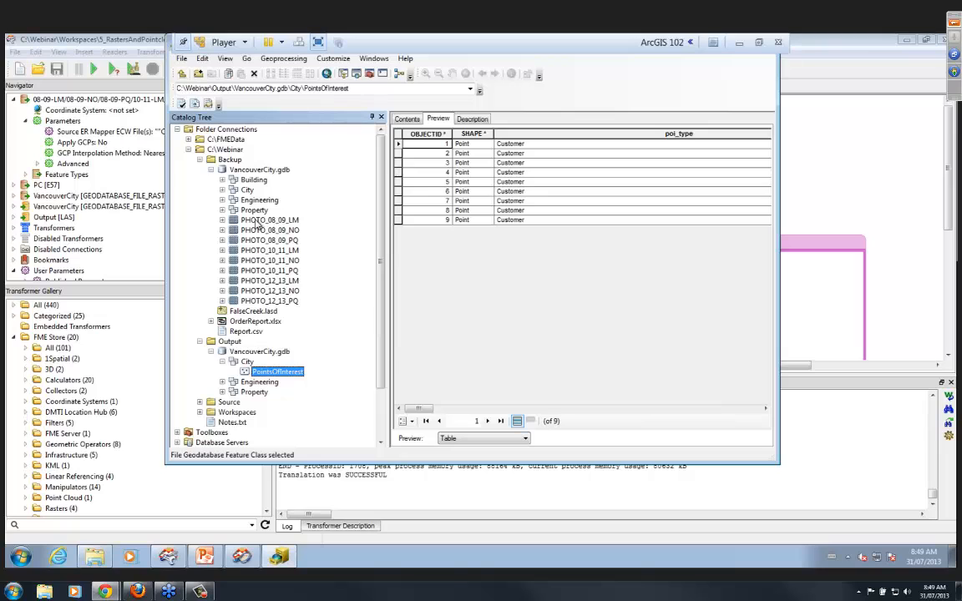
pyautogui.click(259, 221)
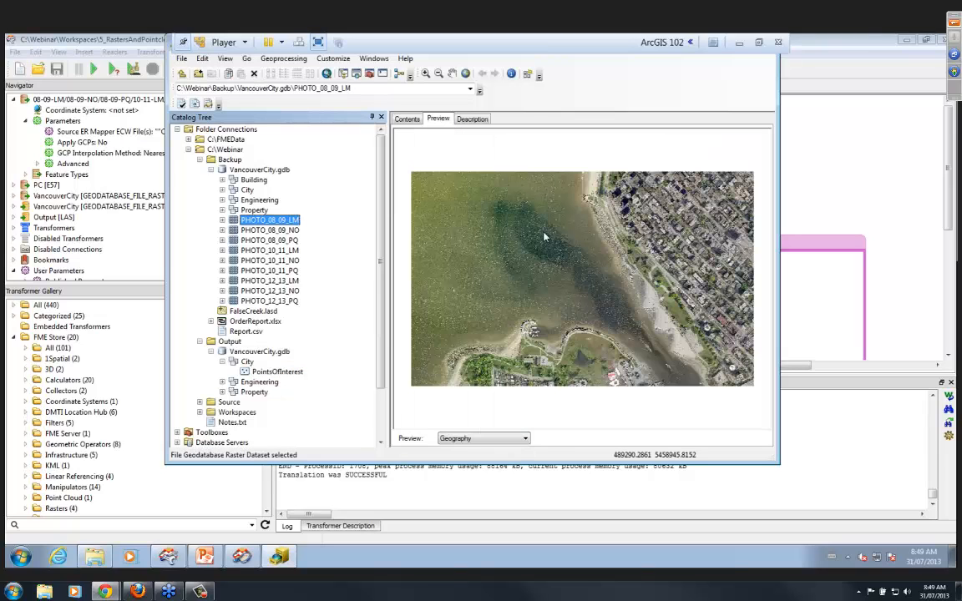
# Return to FME Workbench, run the raster and point cloud translation and review the Output LAS writer's parameters
pyautogui.click(823, 181)
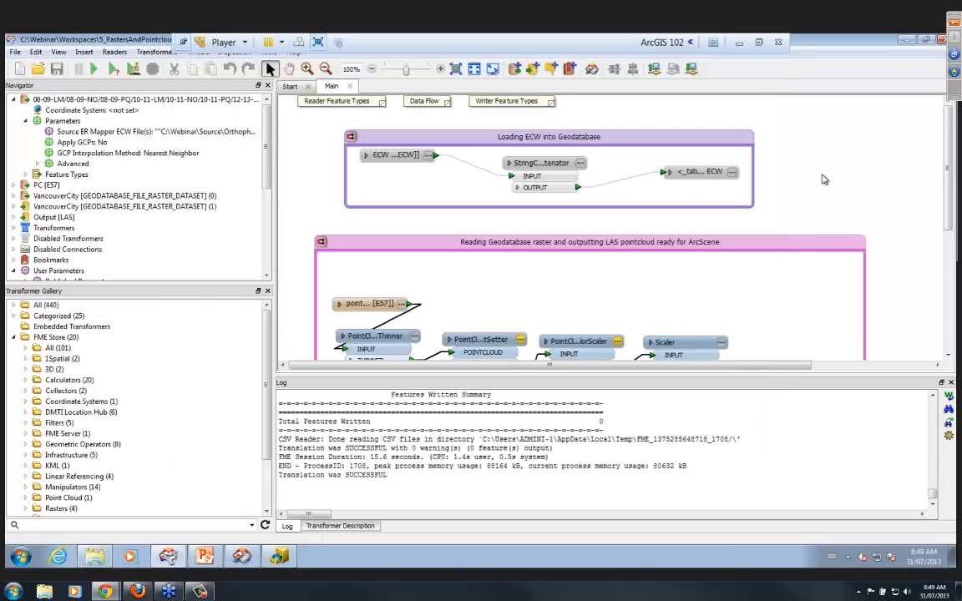
pyautogui.moveTo(949, 186); pyautogui.dragTo(950, 249)
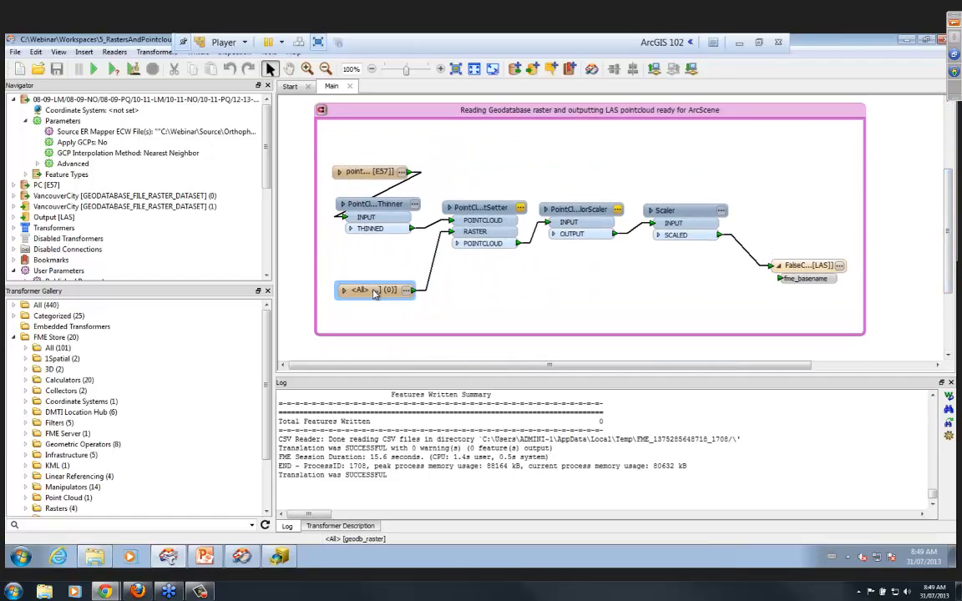
pyautogui.moveTo(374, 294)
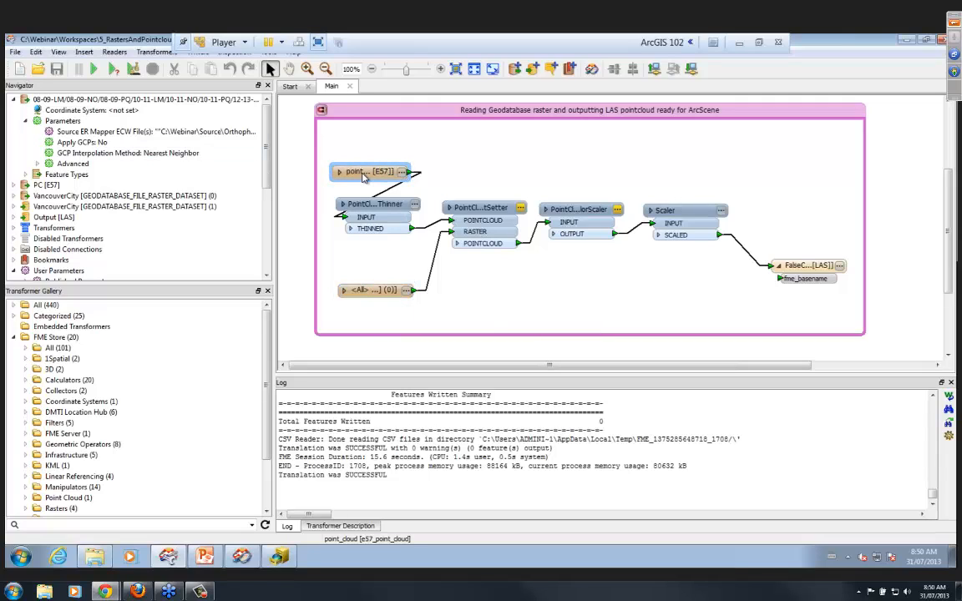
pyautogui.moveTo(364, 175)
pyautogui.click(25, 217)
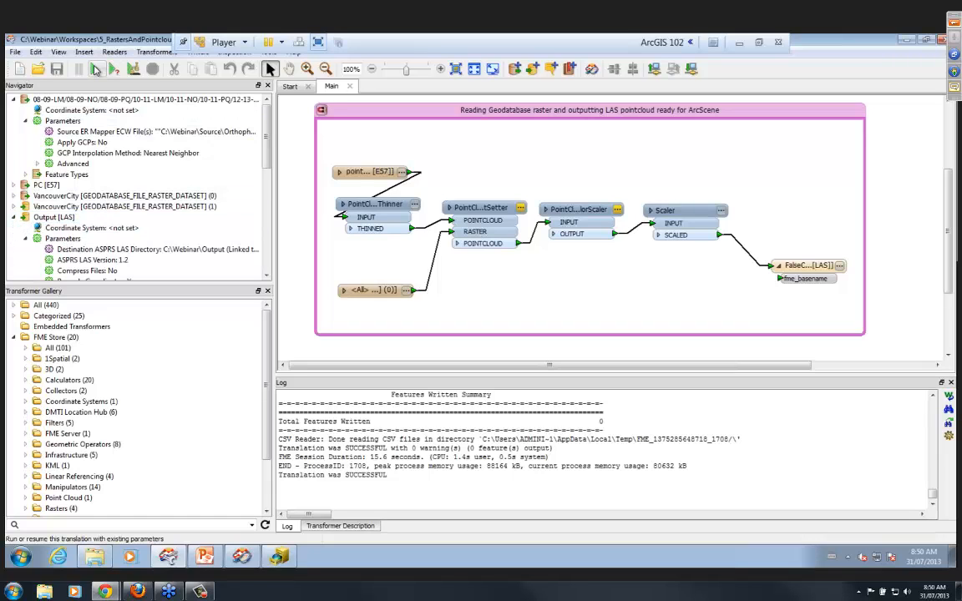
pyautogui.click(95, 70)
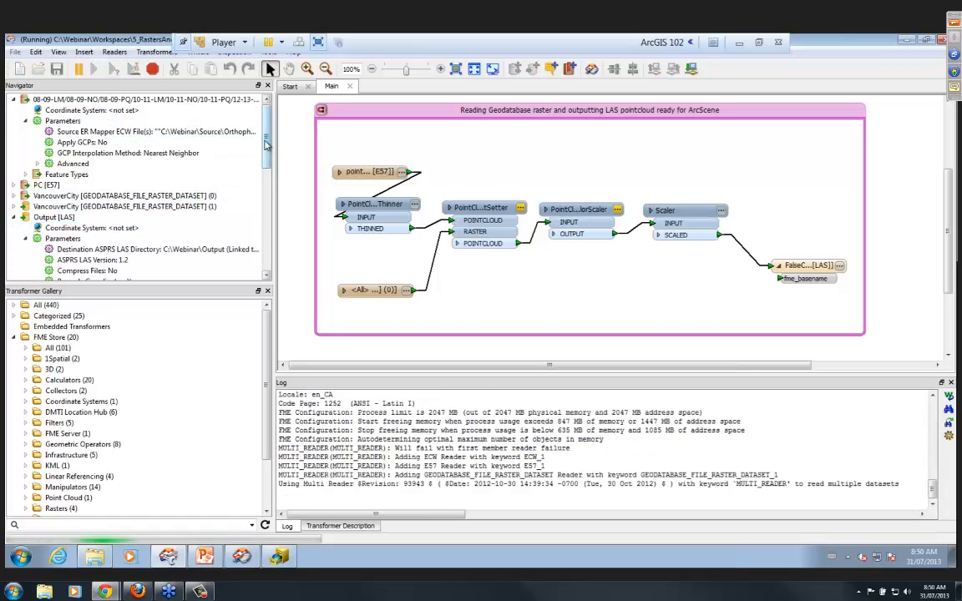
pyautogui.moveTo(265, 147); pyautogui.dragTo(266, 174)
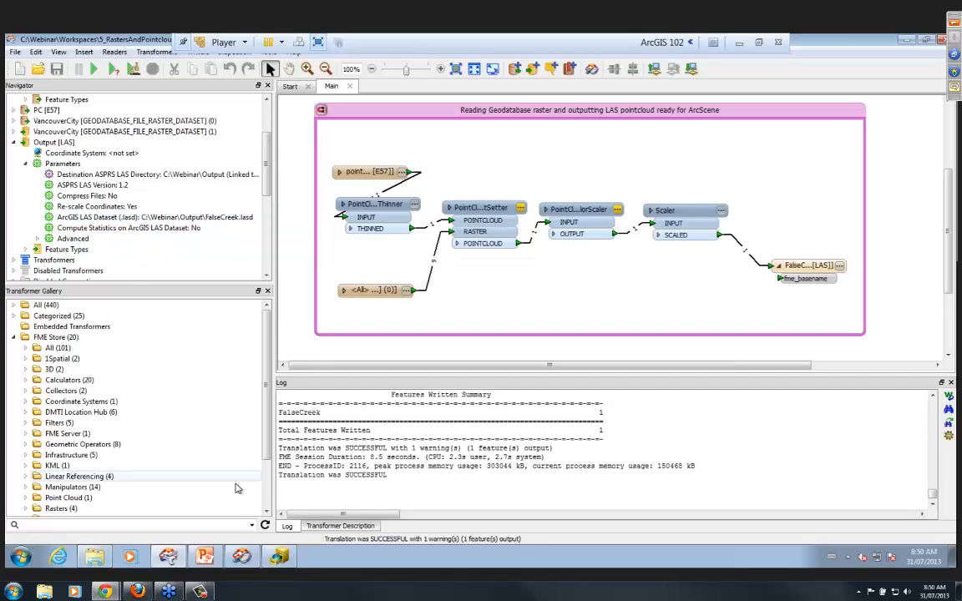
# Refresh the Output folder in ArcCatalog and preview the FalseCreek.lasd dataset
pyautogui.click(241, 555)
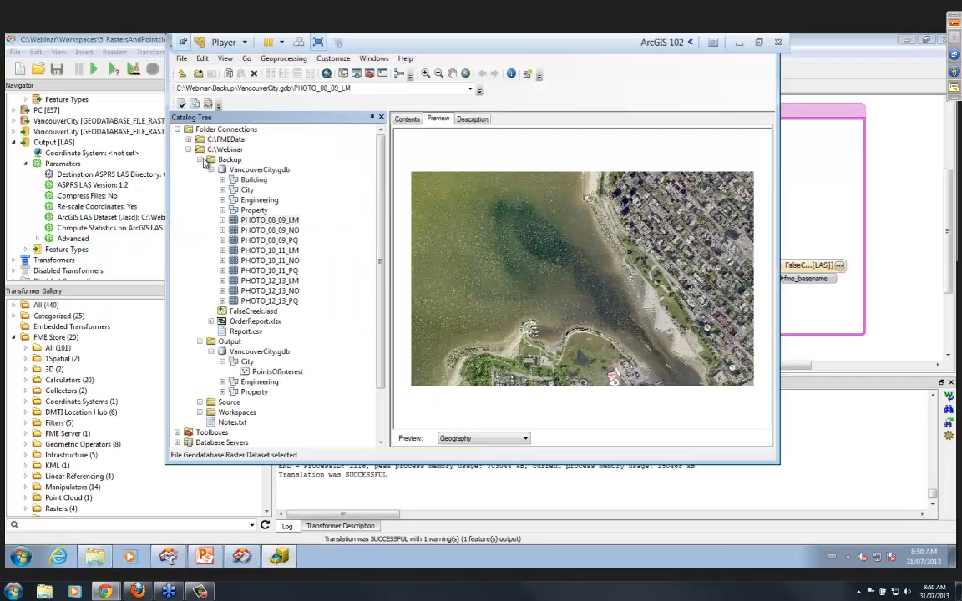
pyautogui.click(199, 159)
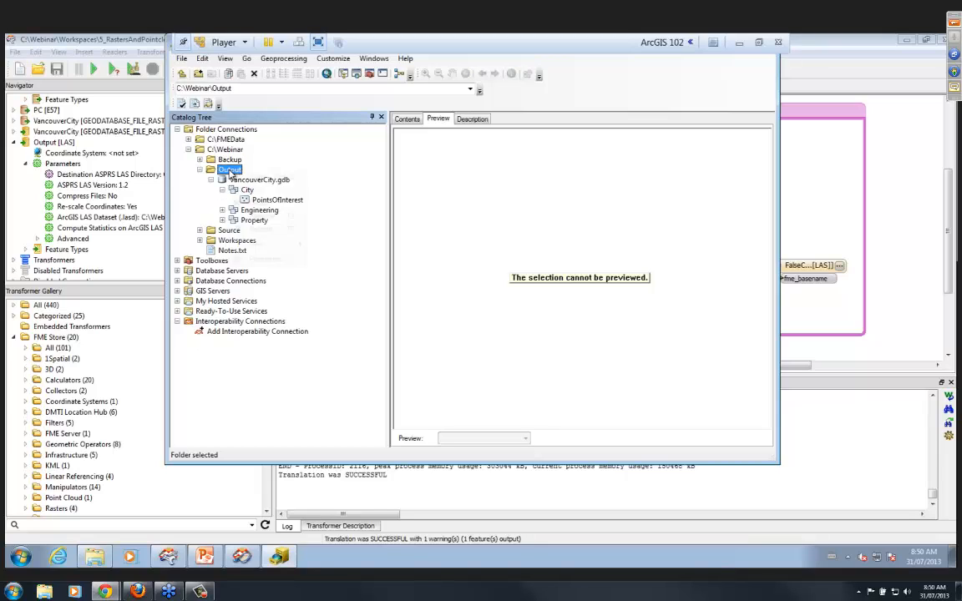
pyautogui.rightClick(229, 171)
pyautogui.click(261, 230)
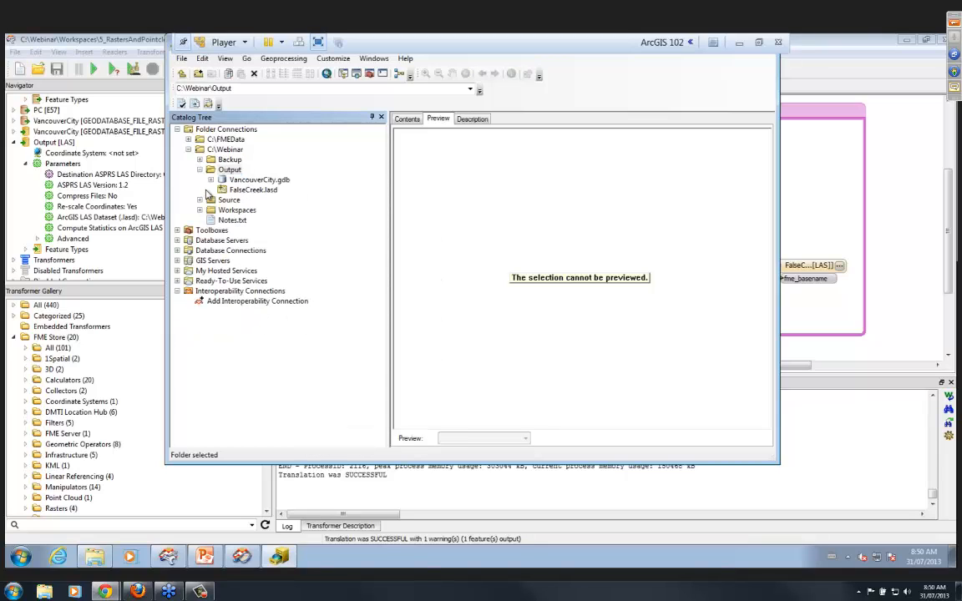
pyautogui.click(253, 190)
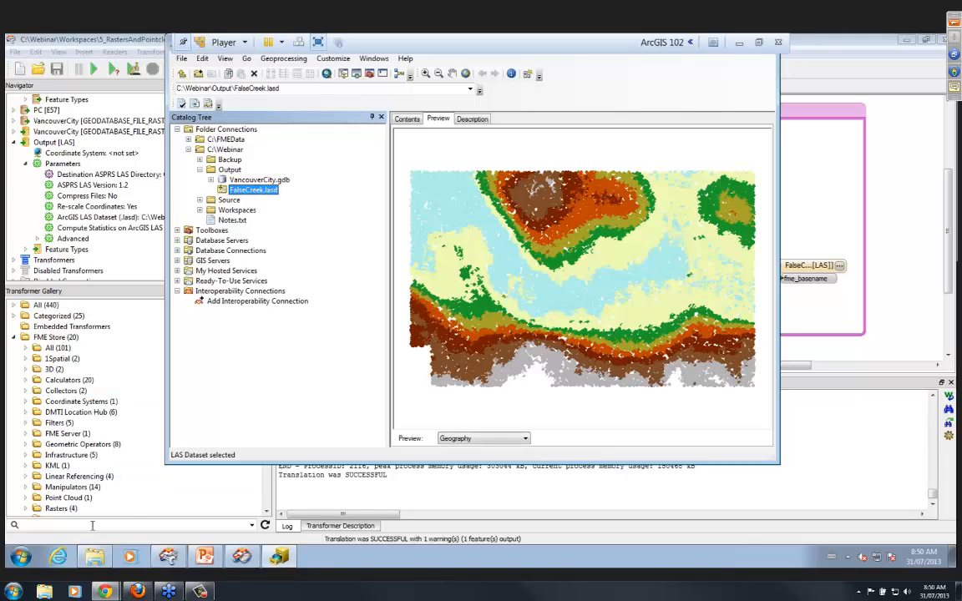
# Launch ArcScene and switch the FalseCreek.lasd preview in ArcCatalog to 3D View
pyautogui.click(20, 556)
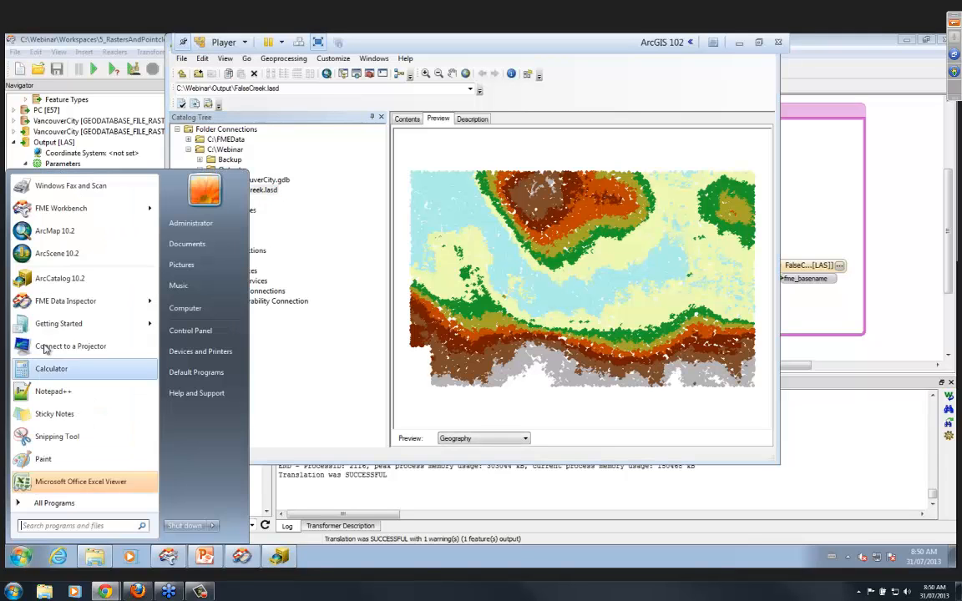
pyautogui.click(55, 254)
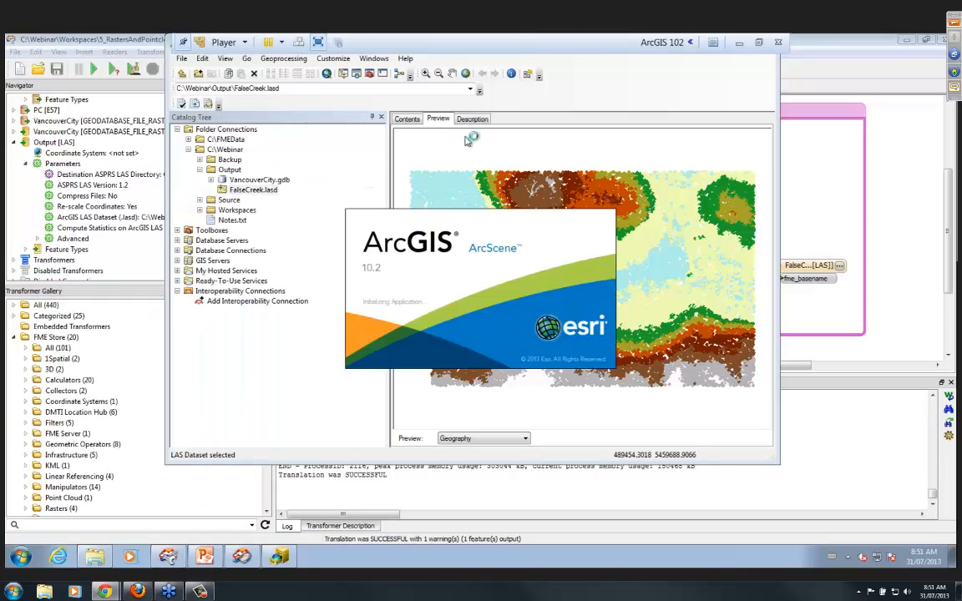
pyautogui.click(507, 442)
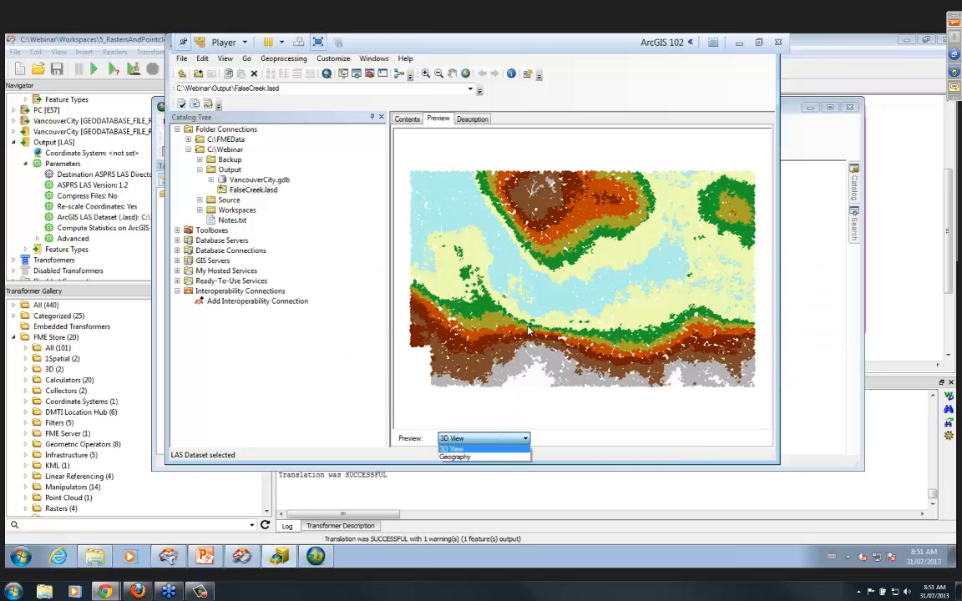
pyautogui.click(451, 449)
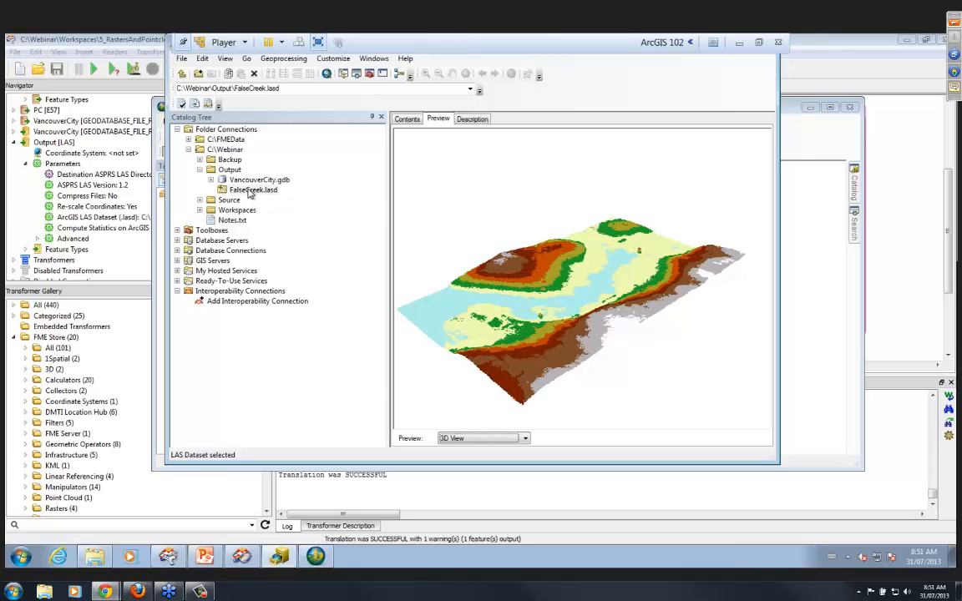
# Start a blank scene in ArcScene and add FalseCreek.lasd to it from the ArcCatalog tree
pyautogui.moveTo(251, 190); pyautogui.dragTo(798, 109)
pyautogui.click(794, 109)
pyautogui.click(472, 219)
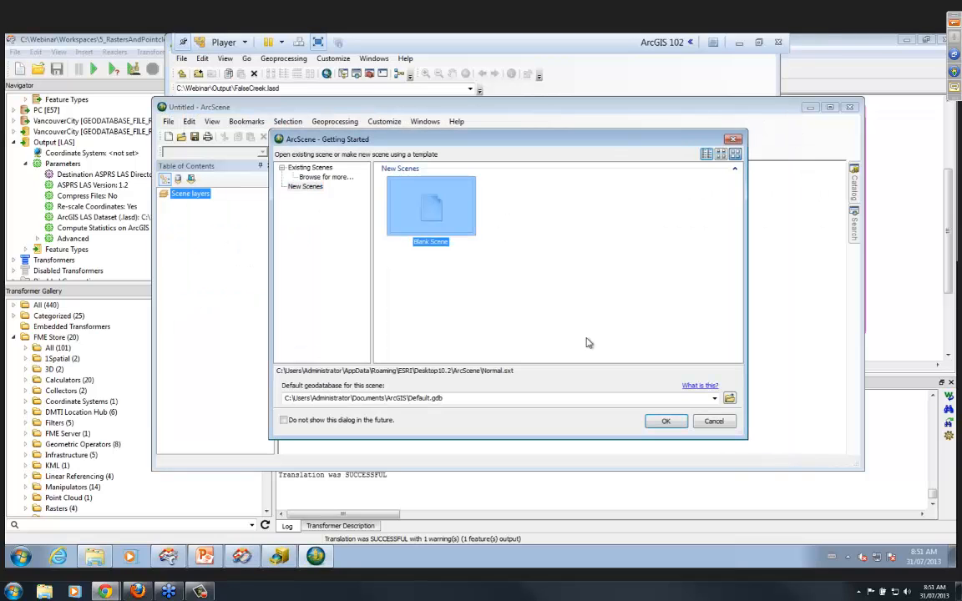
pyautogui.click(668, 421)
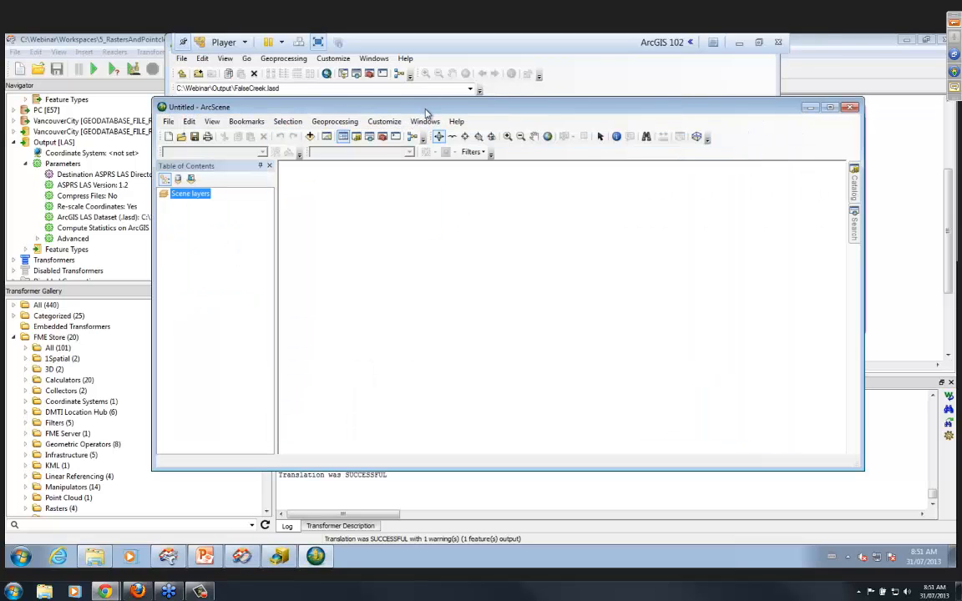
pyautogui.moveTo(382, 103); pyautogui.dragTo(606, 126)
pyautogui.click(235, 189)
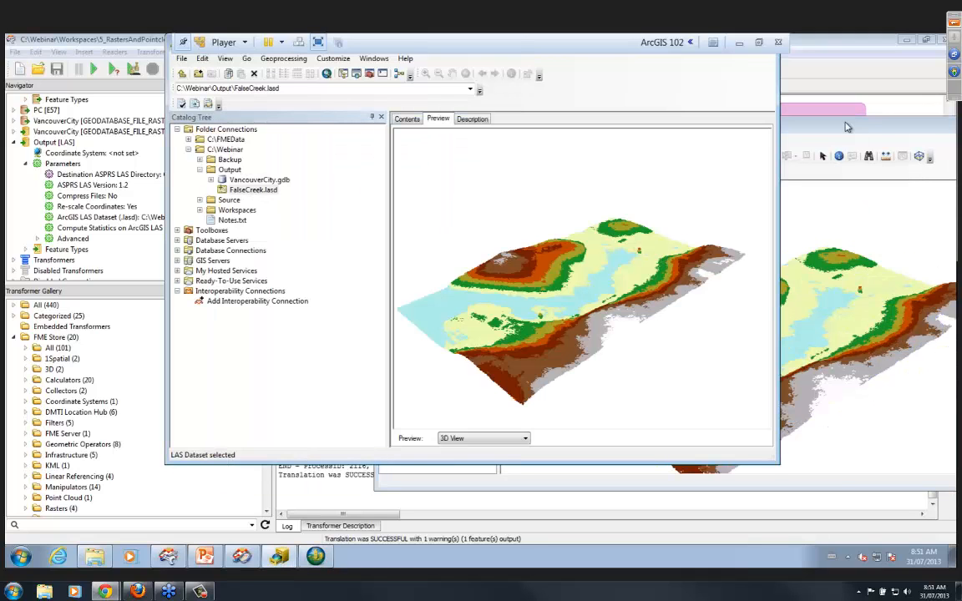
pyautogui.moveTo(848, 127); pyautogui.dragTo(492, 102)
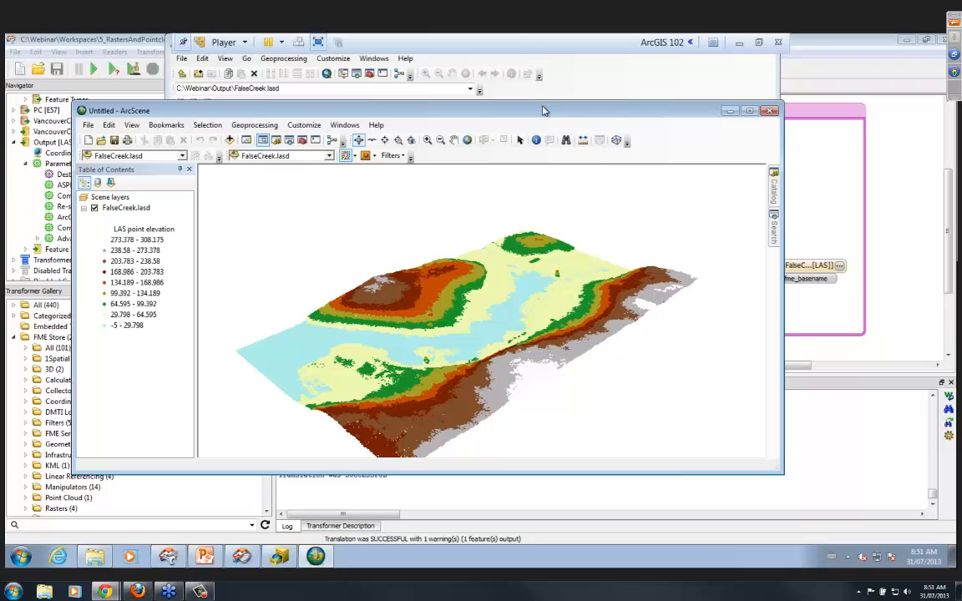
# Symbolize the FalseCreek.lasd points by RGB and inspect the colorized point cloud from another angle
pyautogui.click(354, 157)
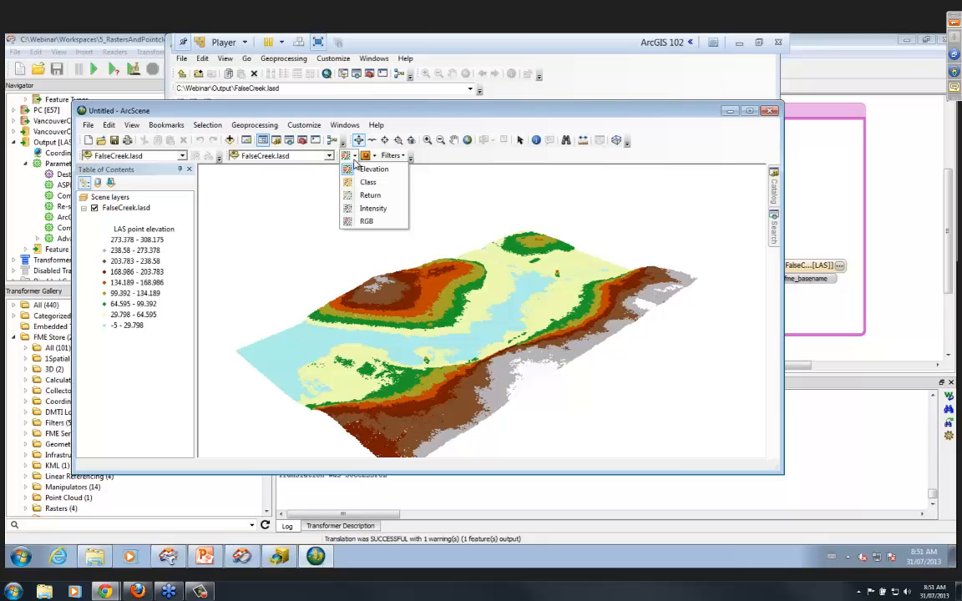
pyautogui.click(366, 221)
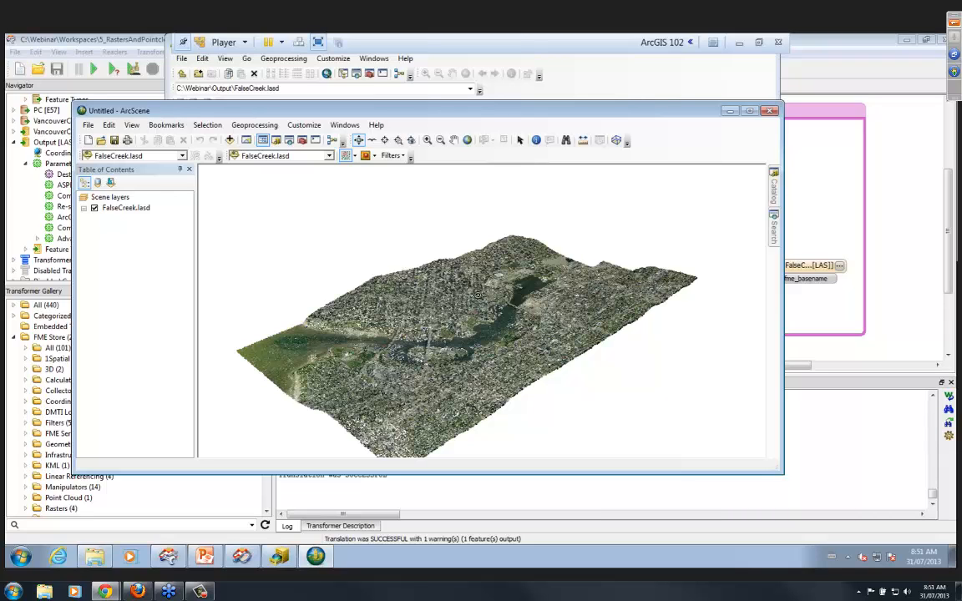
pyautogui.moveTo(480, 330); pyautogui.dragTo(429, 344)
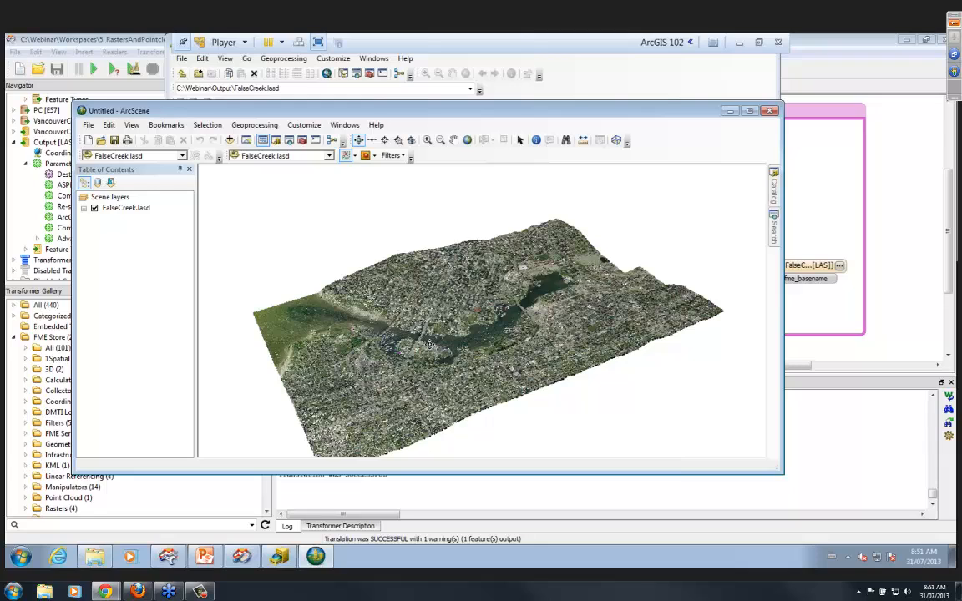
# Switch to PowerPoint and present the slide highlighting BIM and 3D, followed by the building model slide
pyautogui.click(204, 557)
pyautogui.click(188, 297)
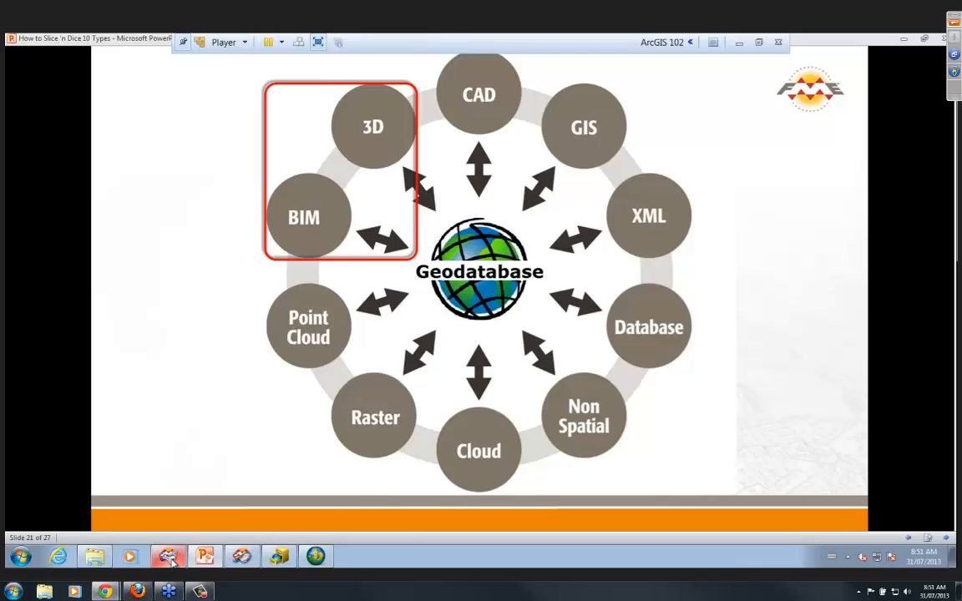
pyautogui.click(219, 405)
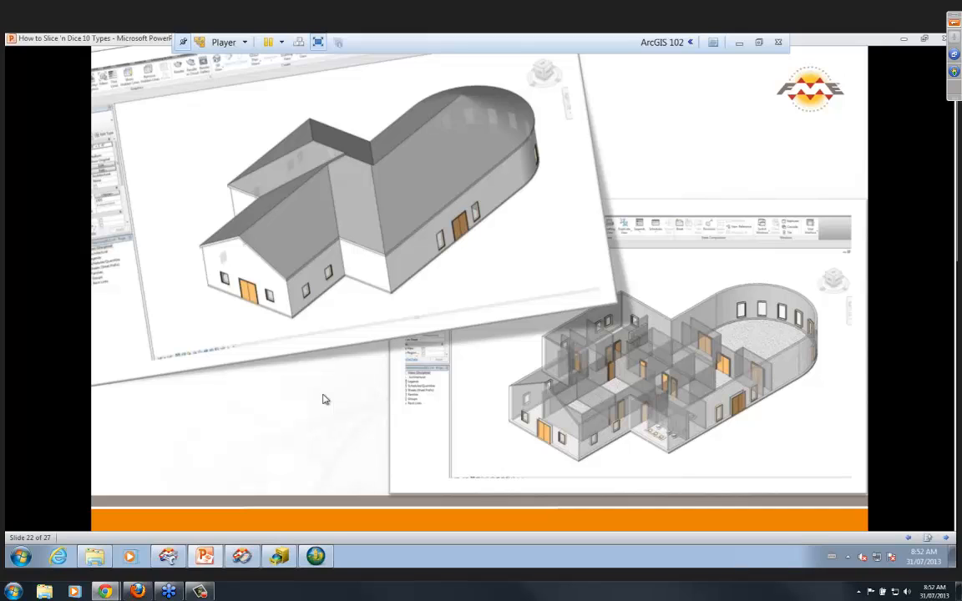
# Return to FME Workbench and open the 6_BIM_3D workspace from the Workspaces folder
pyautogui.click(171, 559)
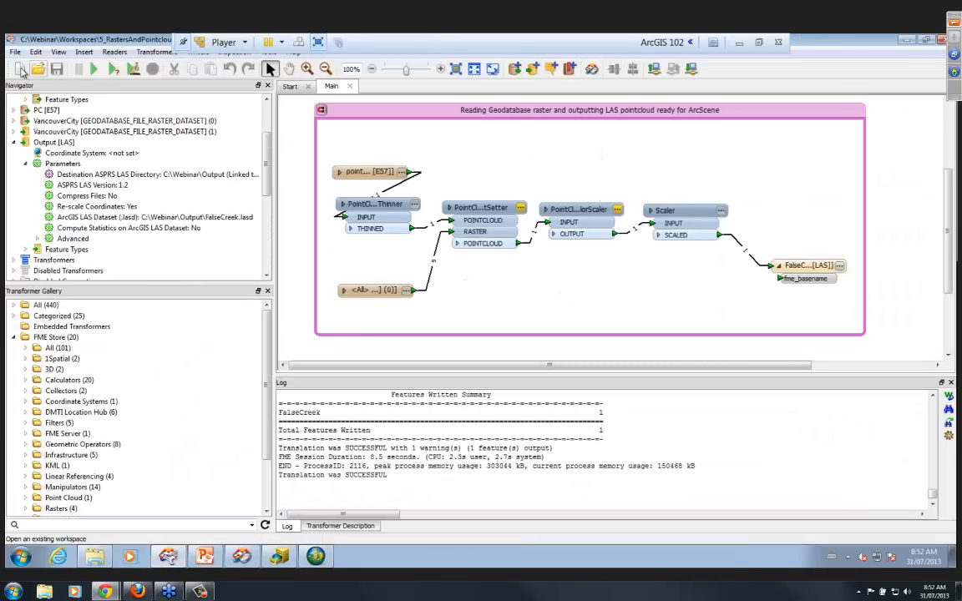
pyautogui.click(17, 53)
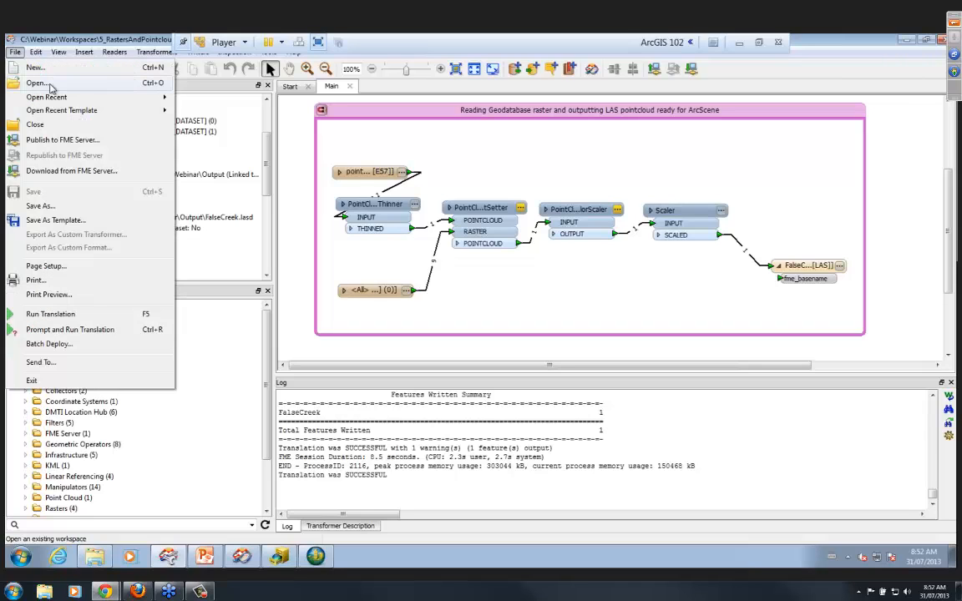
pyautogui.click(48, 84)
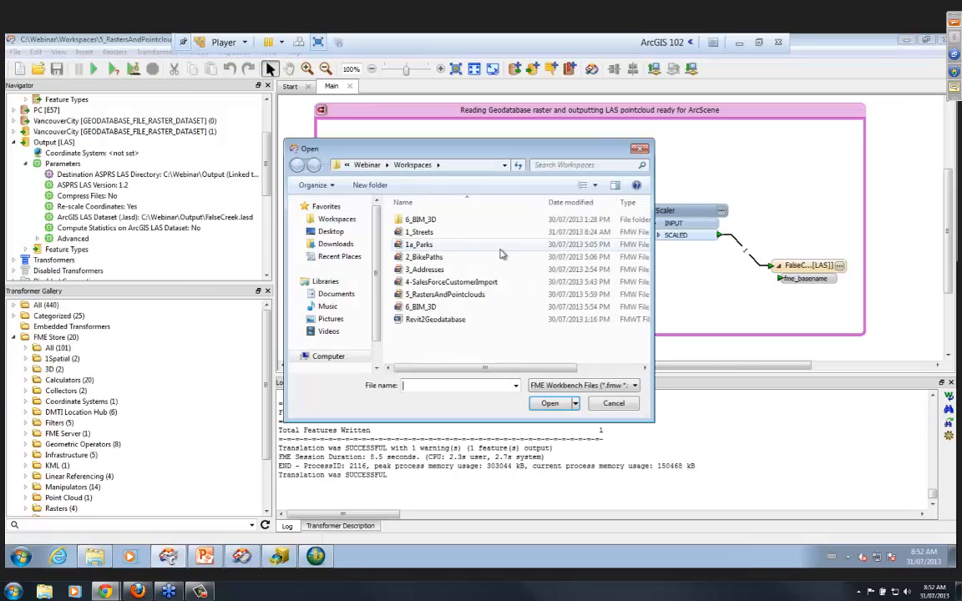
pyautogui.click(549, 404)
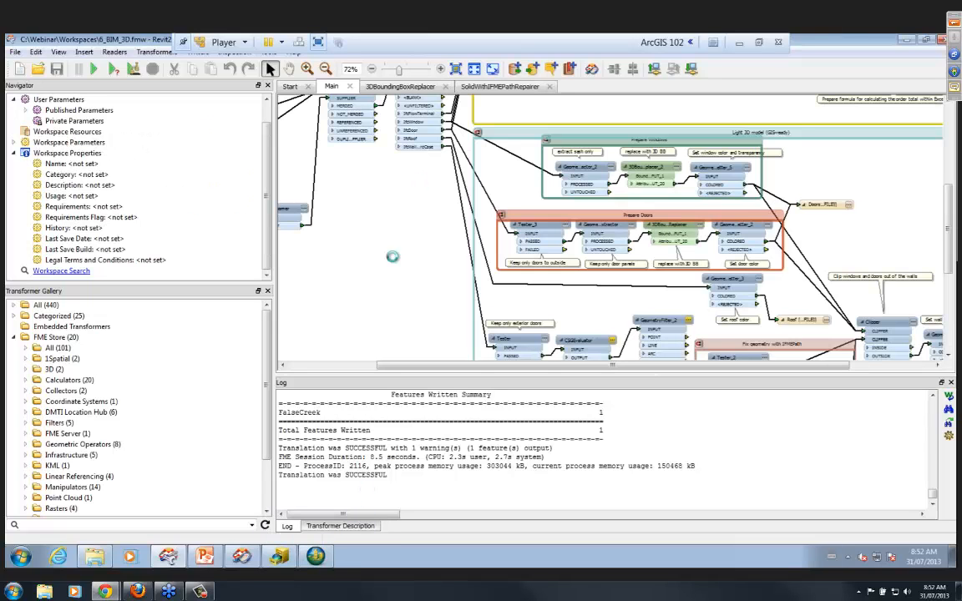
# Review the IFC and CSV readers in the 6_BIM_3D workspace and run the translation
pyautogui.click(457, 70)
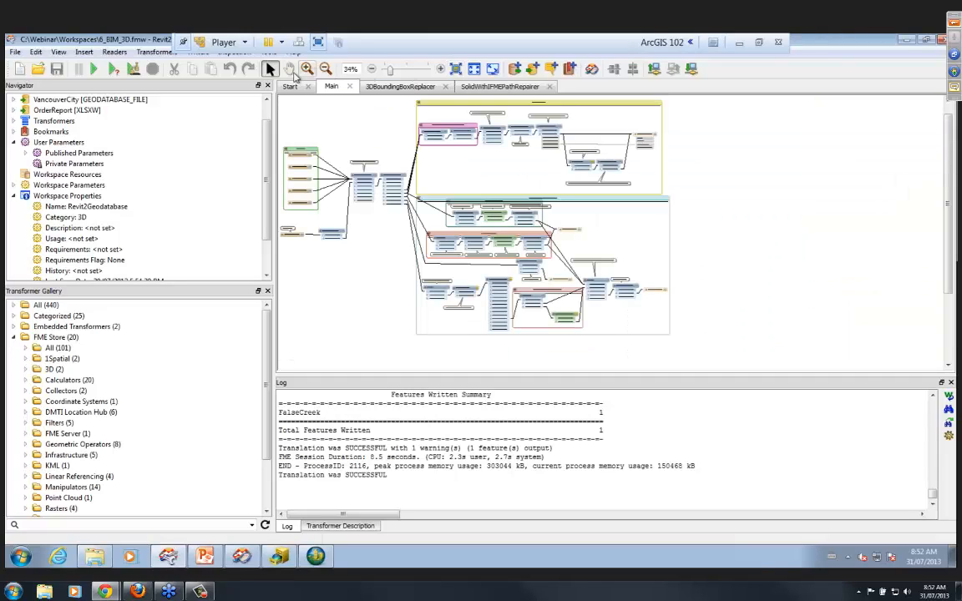
pyautogui.click(308, 69)
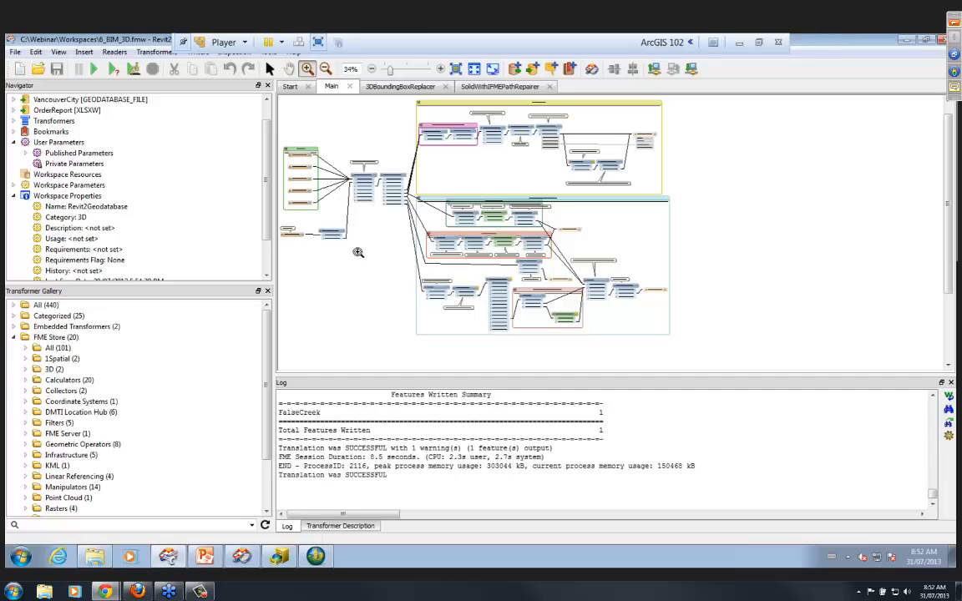
pyautogui.moveTo(360, 249); pyautogui.dragTo(266, 129)
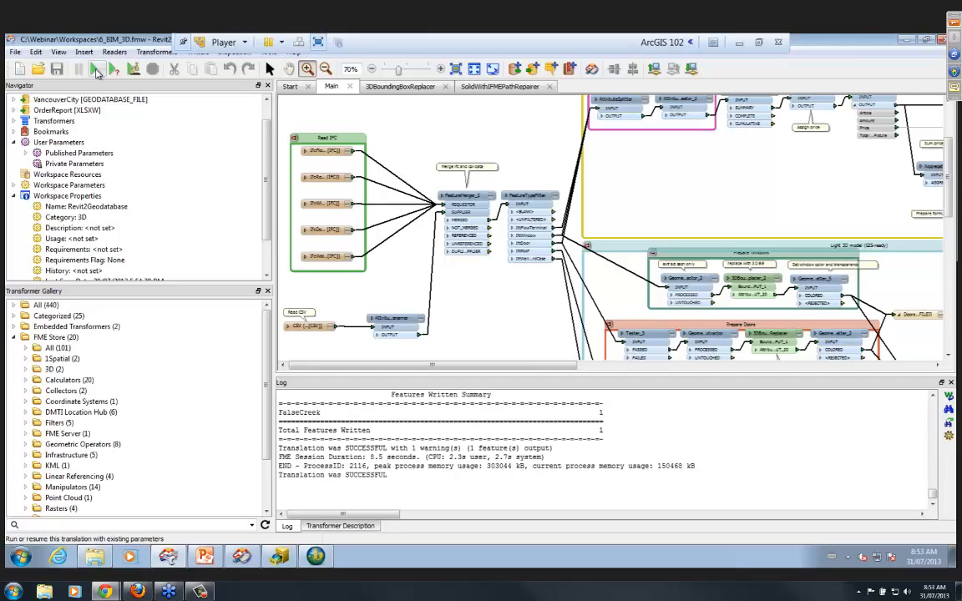
pyautogui.click(97, 72)
pyautogui.click(485, 313)
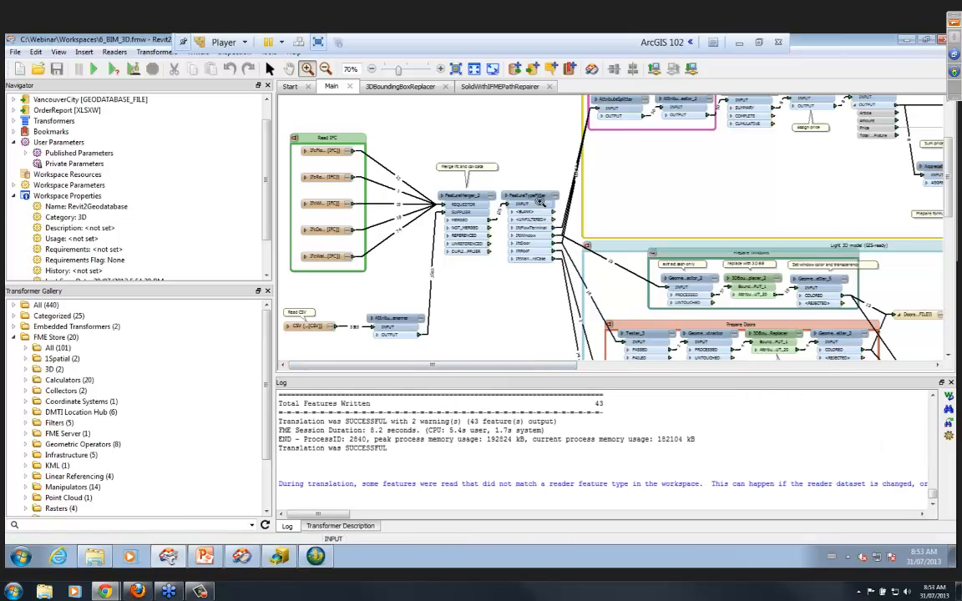
# Review the feature type names in the FeatureTypeFilter parameters and close them unchanged
pyautogui.click(270, 69)
pyautogui.click(556, 197)
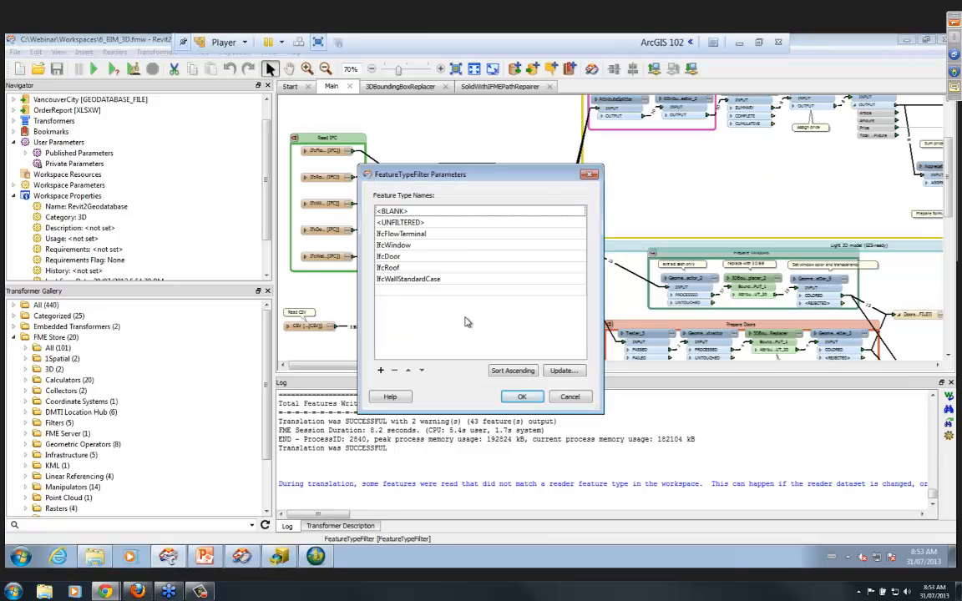
pyautogui.click(523, 398)
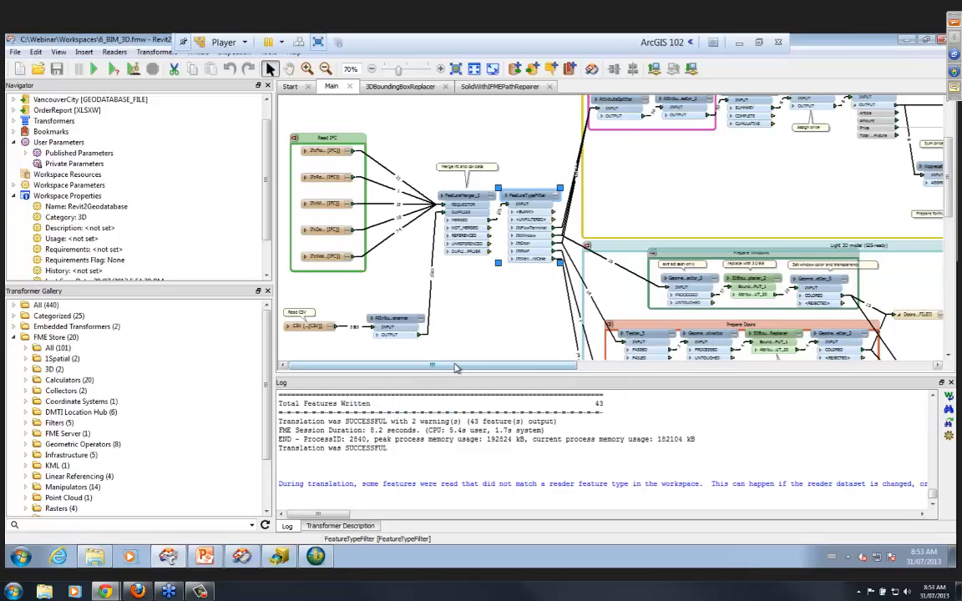
# Review the GeometryColorSetter parameters in the Prepare Windows and Prepare Doors bookmarks, leaving both unchanged
pyautogui.moveTo(457, 369); pyautogui.dragTo(536, 368)
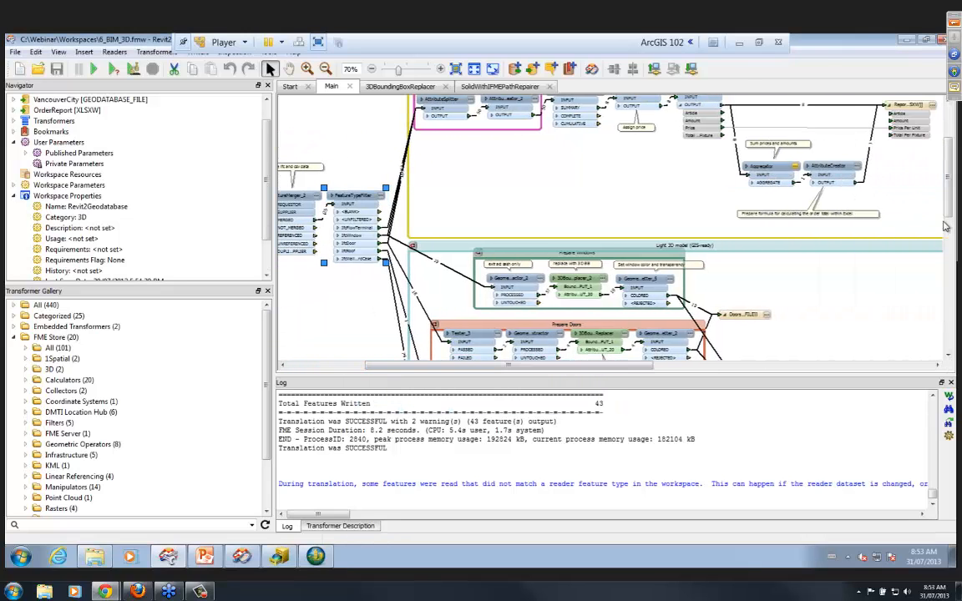
pyautogui.moveTo(948, 207); pyautogui.dragTo(949, 252)
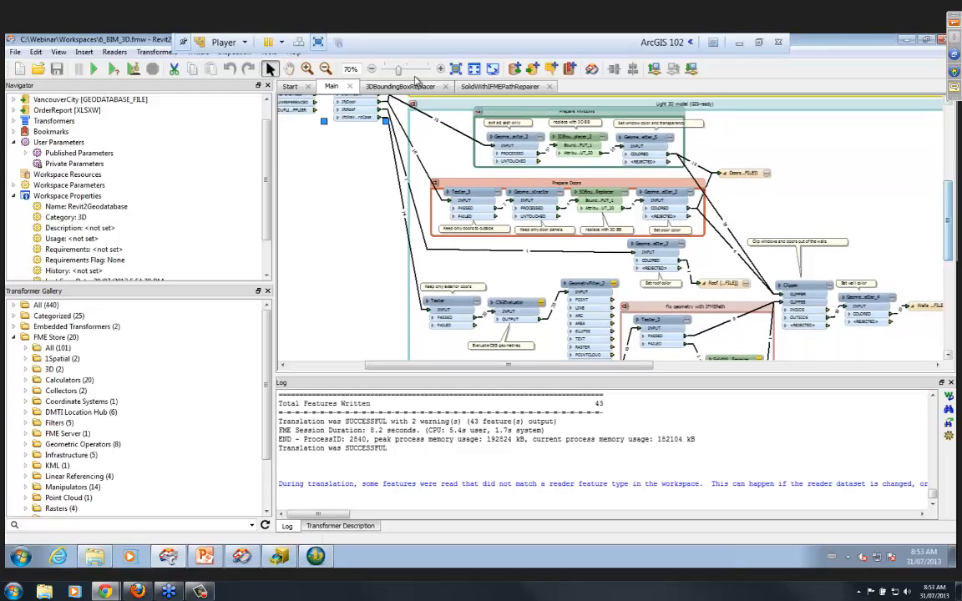
pyautogui.click(307, 69)
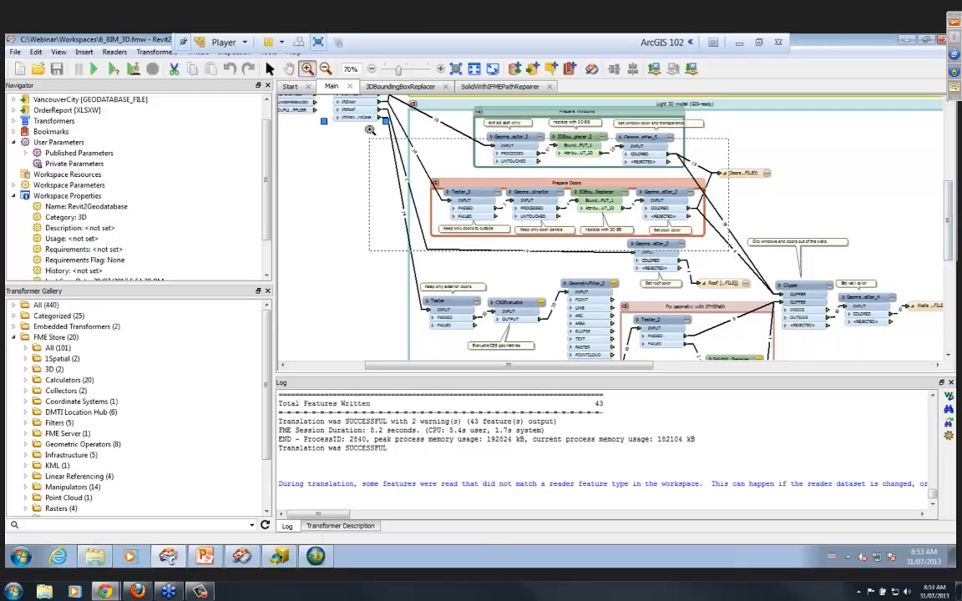
pyautogui.moveTo(368, 107); pyautogui.dragTo(735, 251)
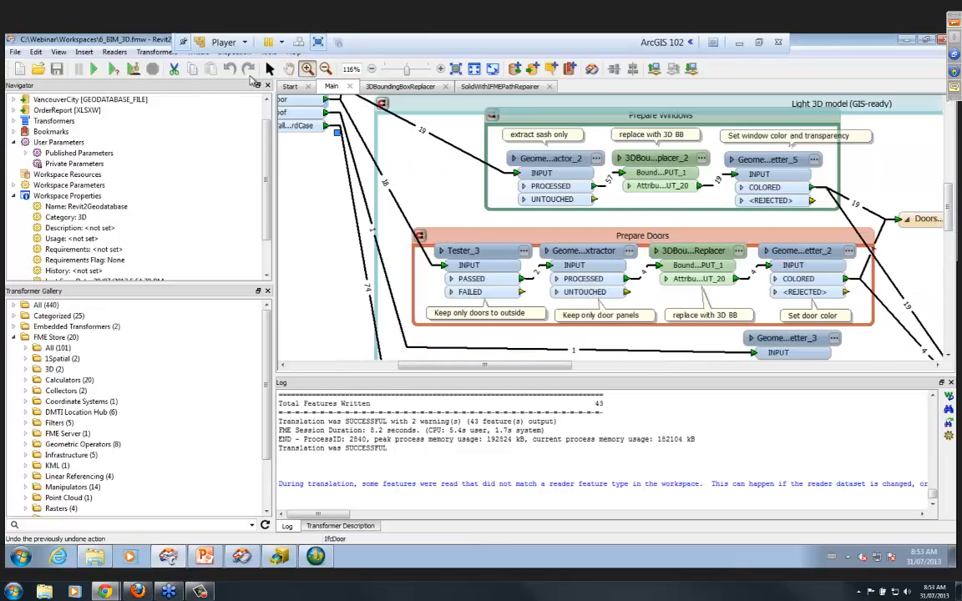
pyautogui.click(270, 70)
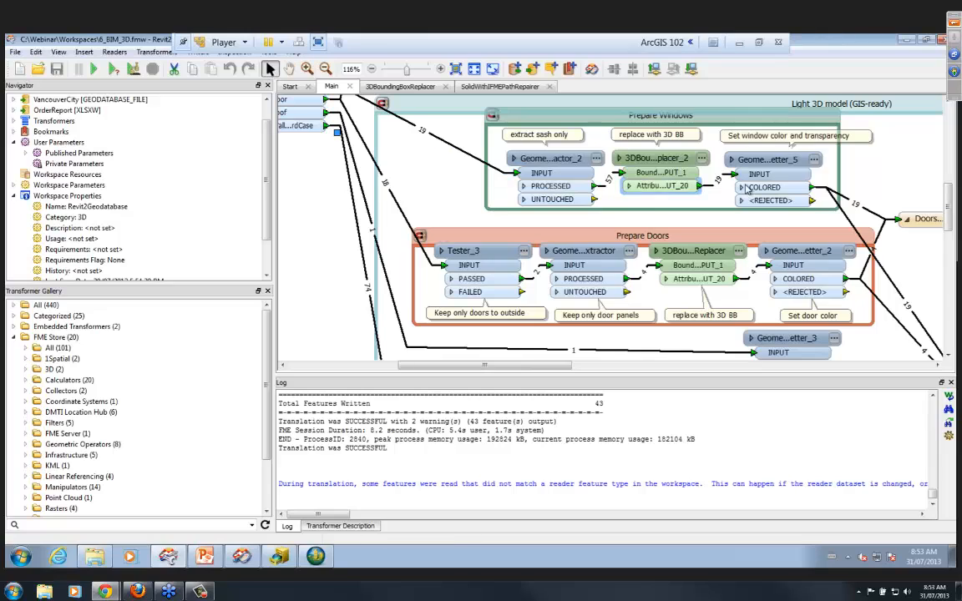
pyautogui.click(816, 159)
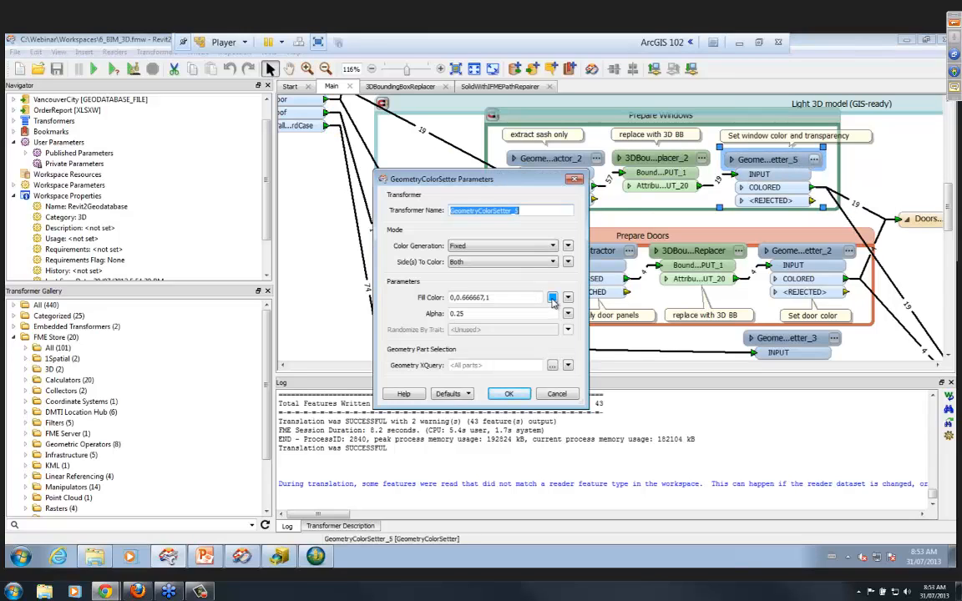
pyautogui.press('Escape')
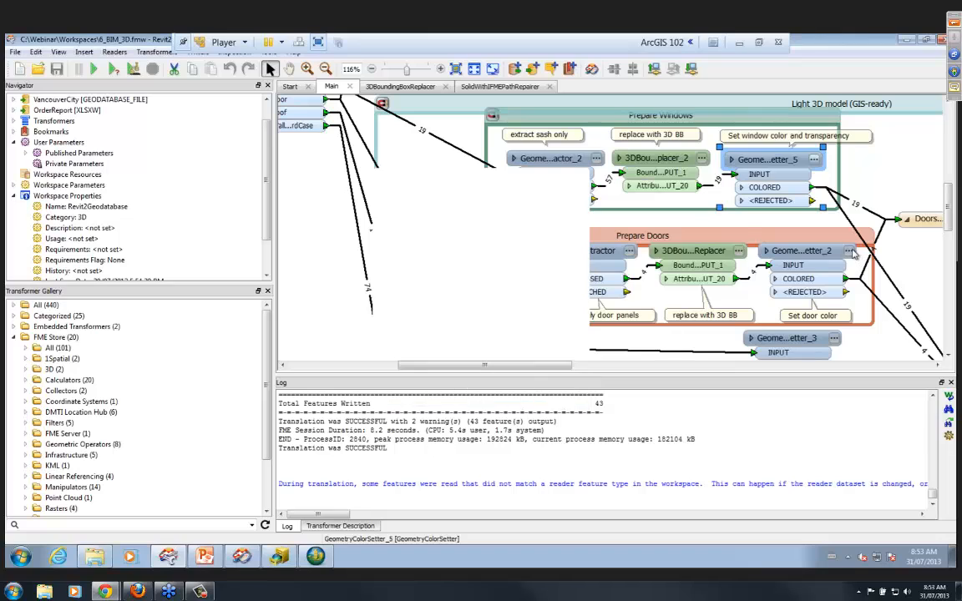
pyautogui.click(850, 251)
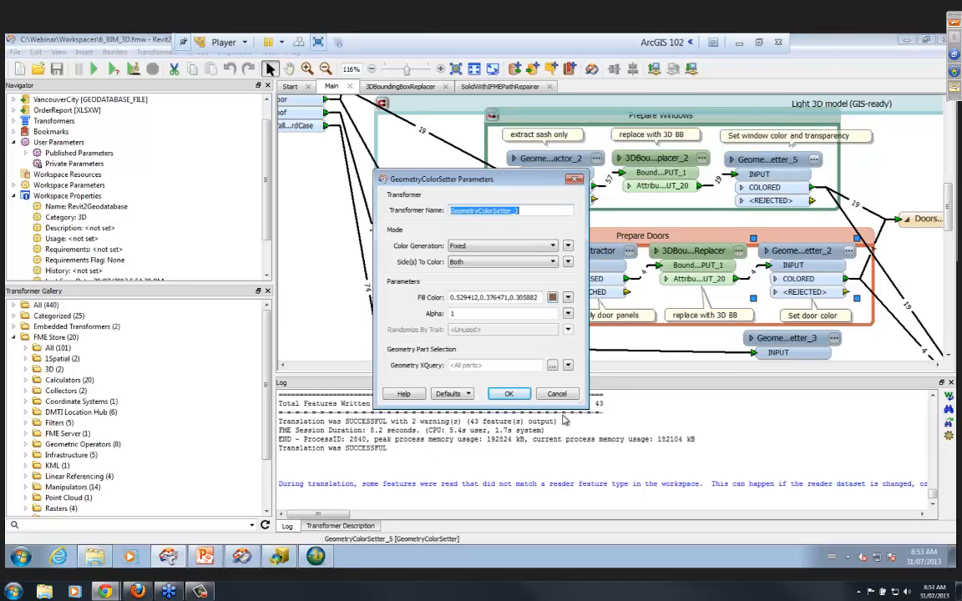
pyautogui.click(556, 393)
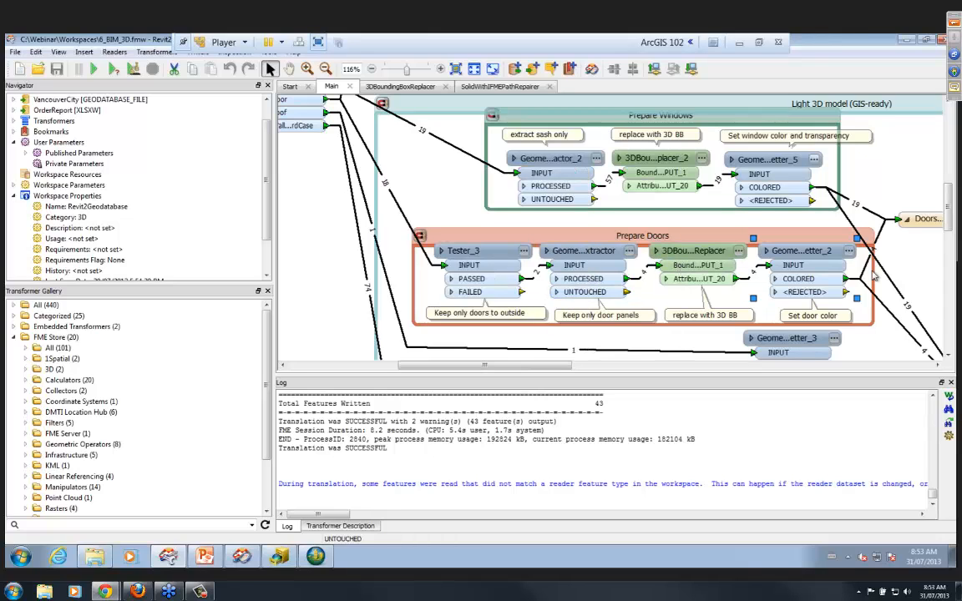
# Examine the roof and wall geometry transformers, and the Order Report bookmark through to its Excel writer
pyautogui.moveTo(950, 207); pyautogui.dragTo(950, 243)
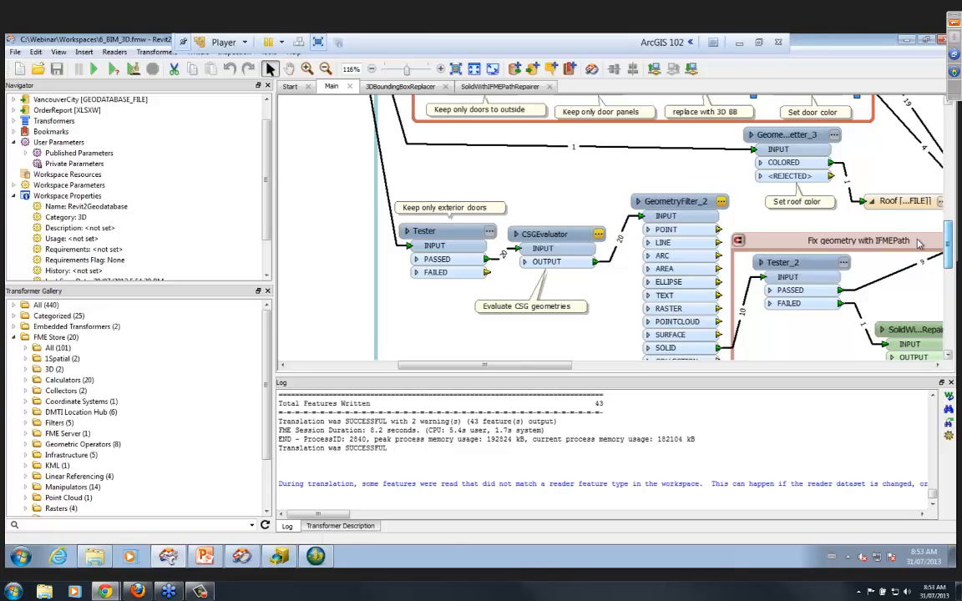
pyautogui.moveTo(950, 242); pyautogui.dragTo(950, 117)
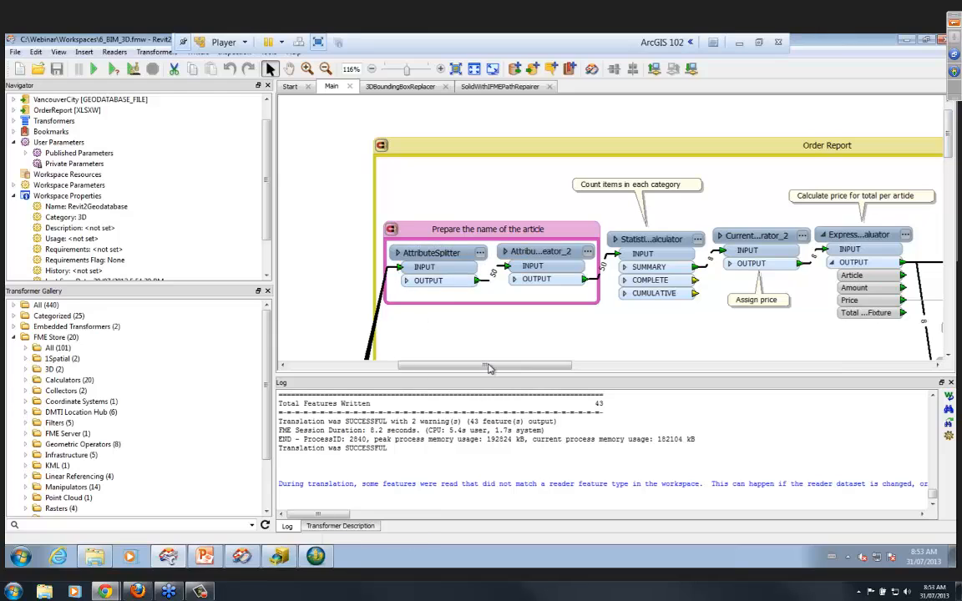
pyautogui.moveTo(489, 368); pyautogui.dragTo(583, 376)
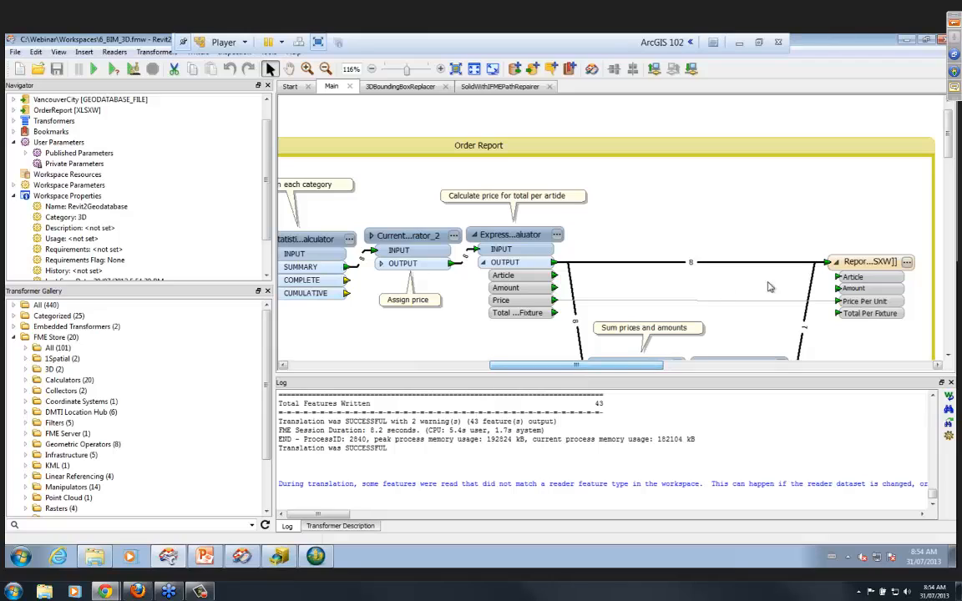
# Review the Report Excel writer's user attributes and the column properties of Total Per Fixture and Price Per Unit, cancelling each dialog
pyautogui.click(908, 264)
pyautogui.click(418, 169)
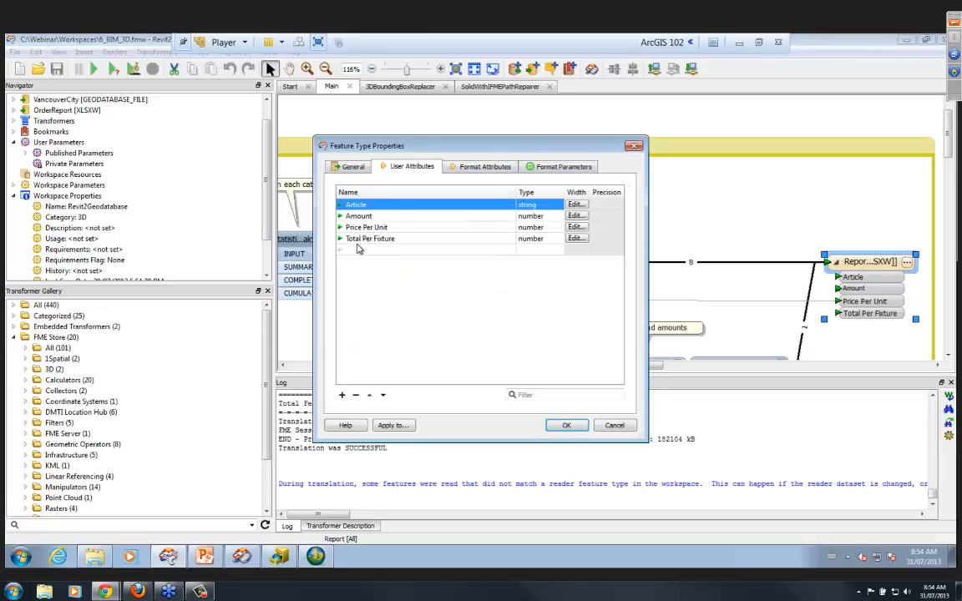
pyautogui.click(576, 240)
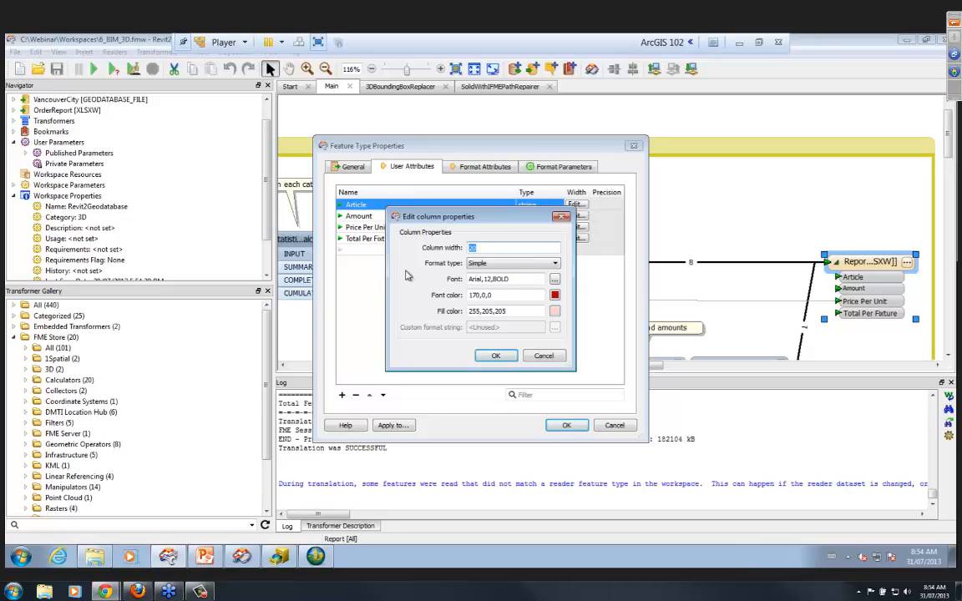
pyautogui.moveTo(494, 217); pyautogui.dragTo(472, 264)
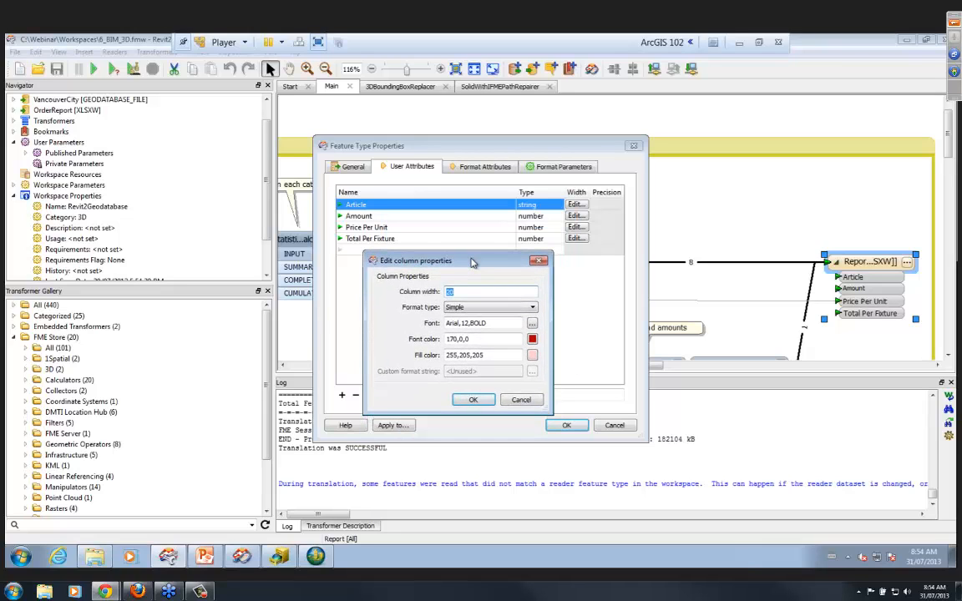
pyautogui.click(522, 399)
pyautogui.click(580, 227)
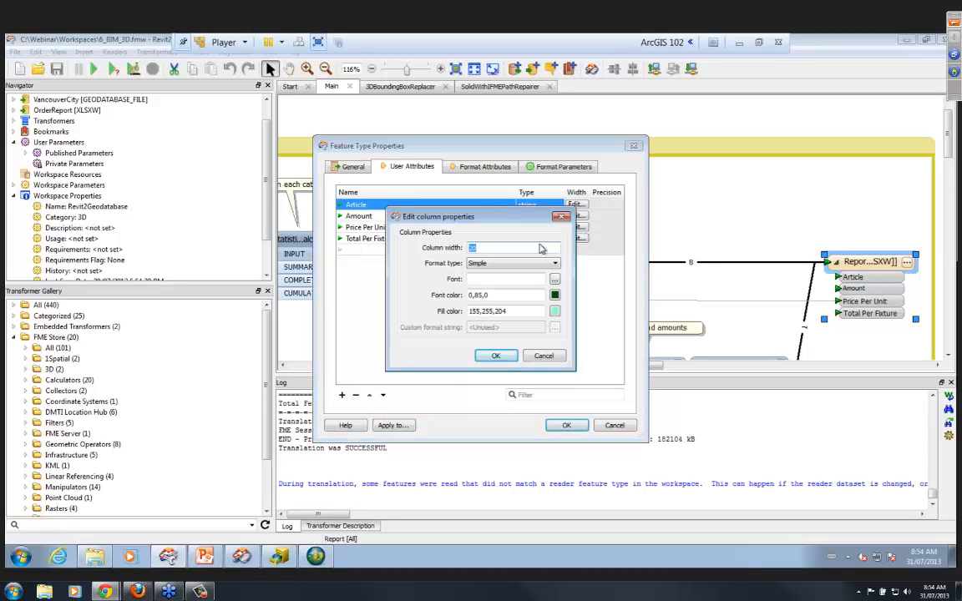
pyautogui.click(547, 359)
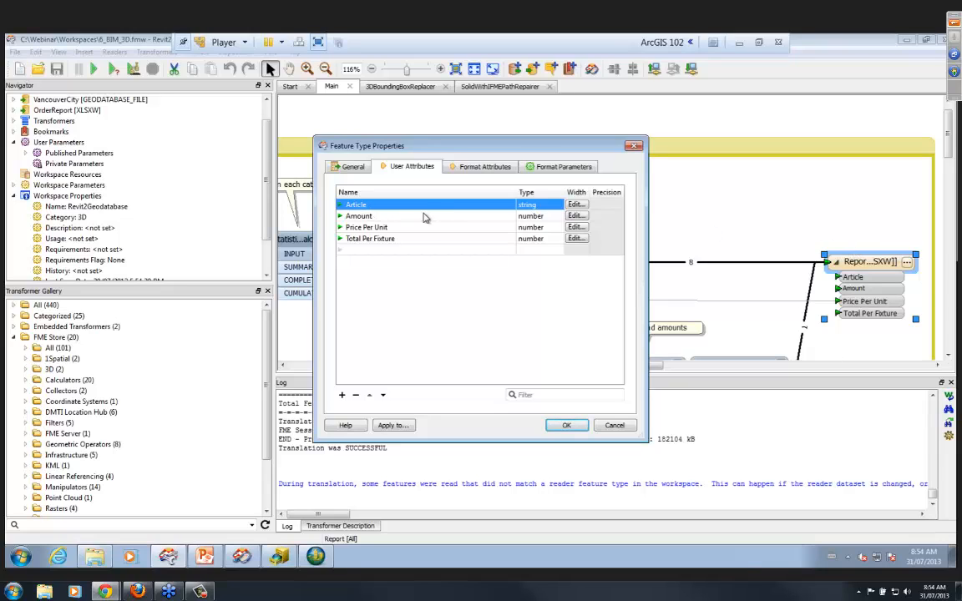
pyautogui.click(616, 426)
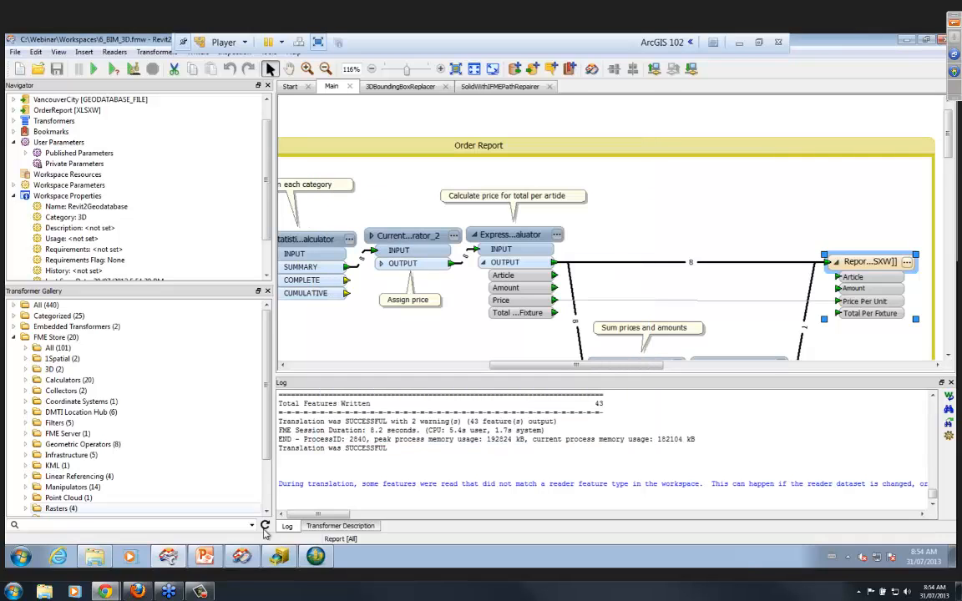
# Switch to ArcCatalog, refresh the Output folder, and expand the Building dataset inside VancouverCity.gdb
pyautogui.click(281, 558)
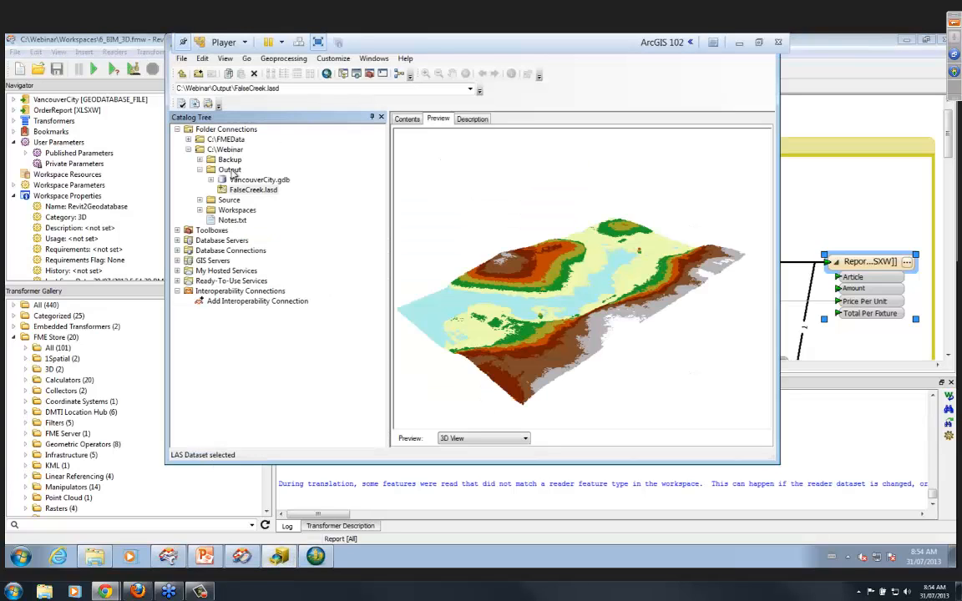
pyautogui.click(230, 170)
pyautogui.rightClick(237, 172)
pyautogui.click(265, 230)
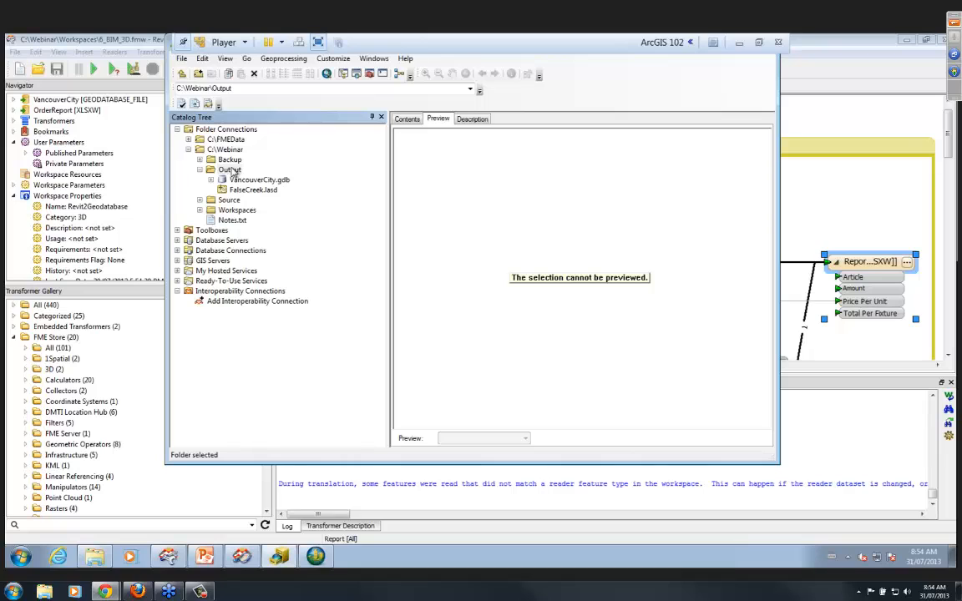
pyautogui.rightClick(234, 171)
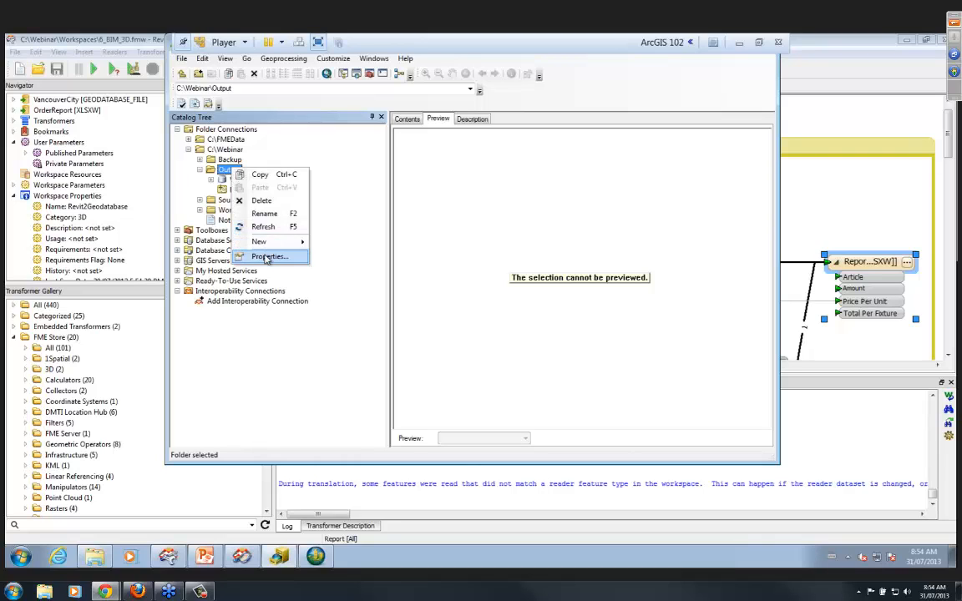
pyautogui.click(264, 228)
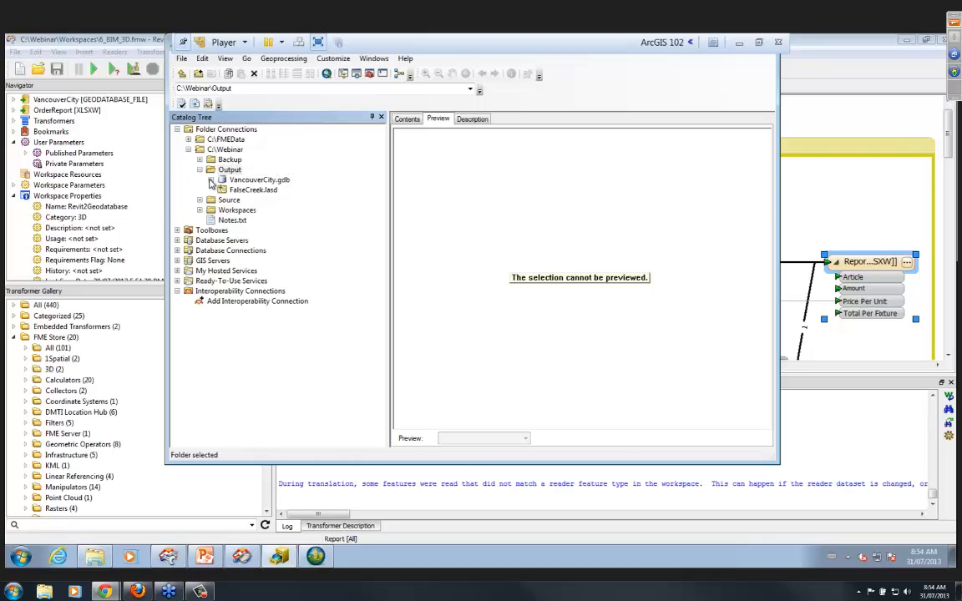
pyautogui.click(211, 180)
pyautogui.click(223, 189)
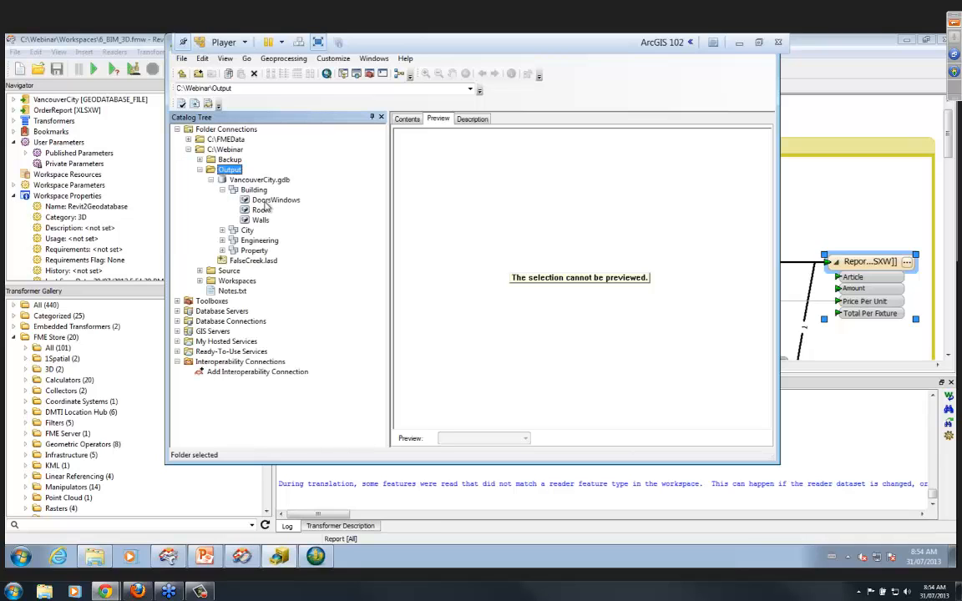
# Preview the DoorsWindows feature class as geography, as a table and in 3D View
pyautogui.click(280, 202)
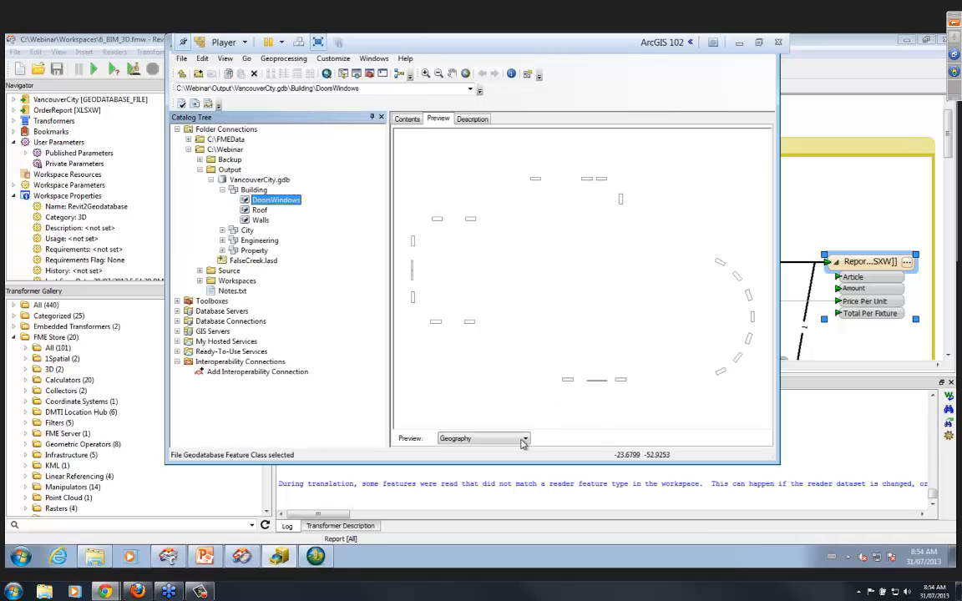
pyautogui.click(499, 442)
pyautogui.click(478, 465)
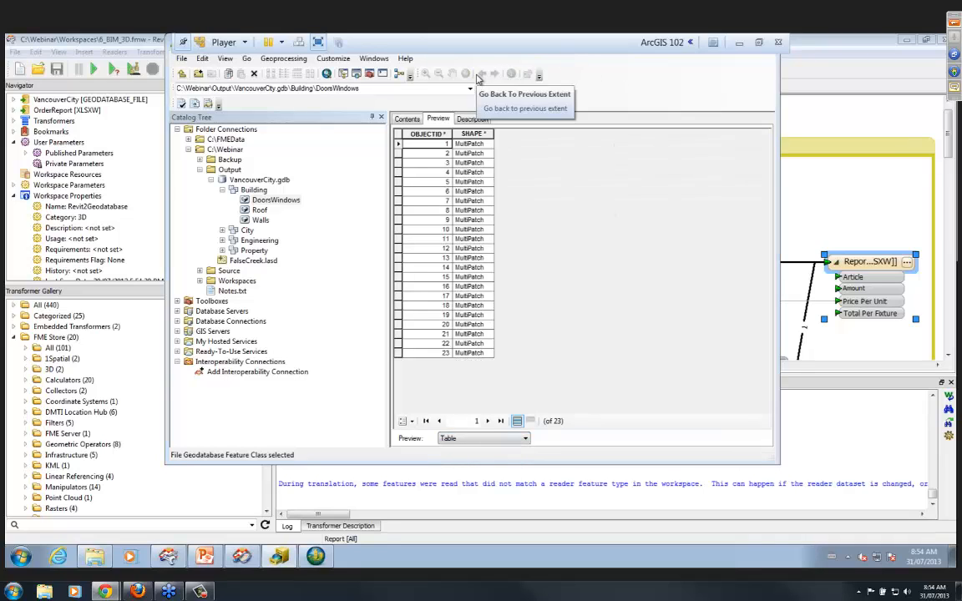
pyautogui.click(468, 440)
pyautogui.click(468, 457)
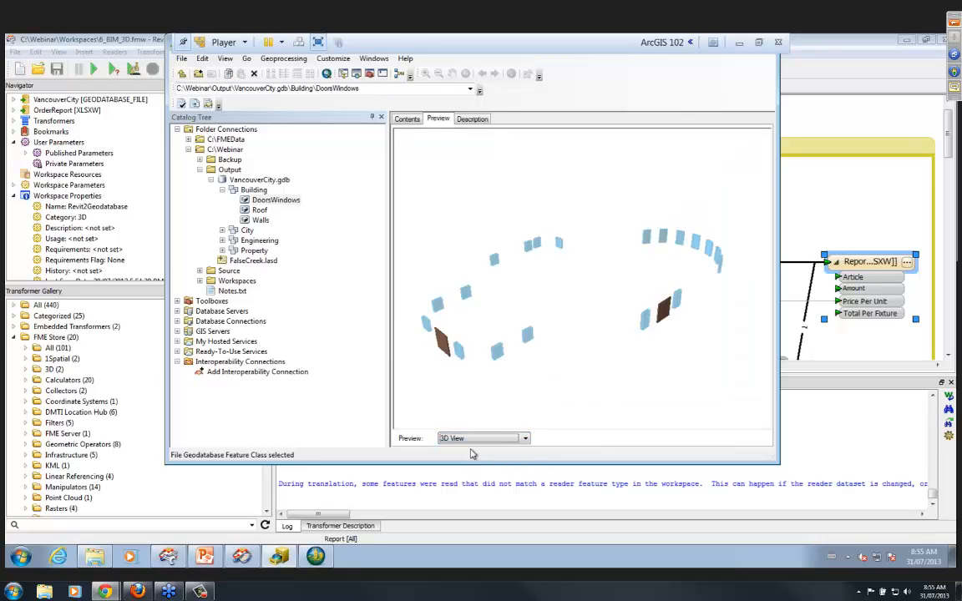
# Switch to ArcScene, move its window clear of the catalog tree, and start a new blank scene without the FalseCreek layer
pyautogui.click(317, 557)
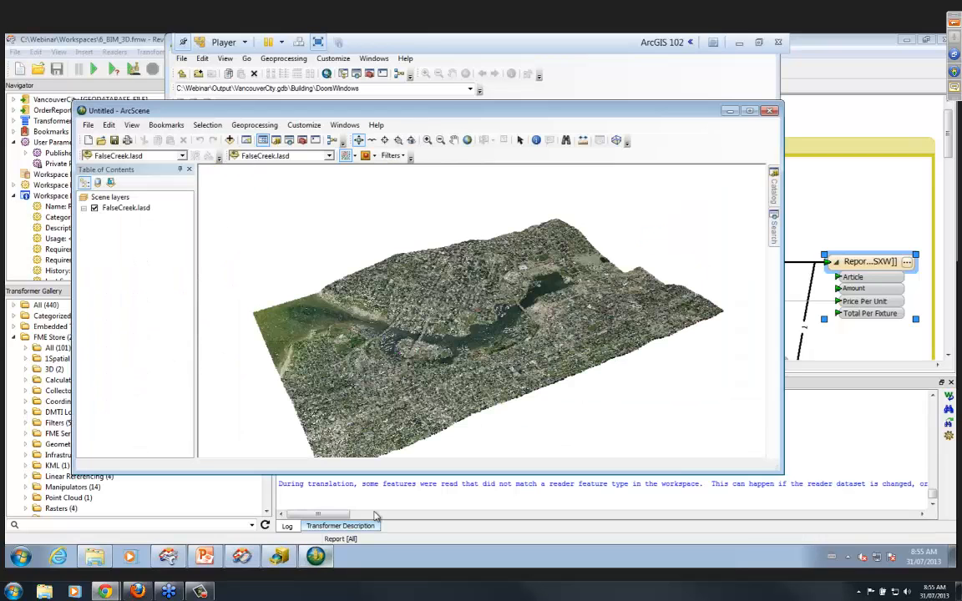
pyautogui.moveTo(432, 116); pyautogui.dragTo(727, 125)
pyautogui.click(375, 134)
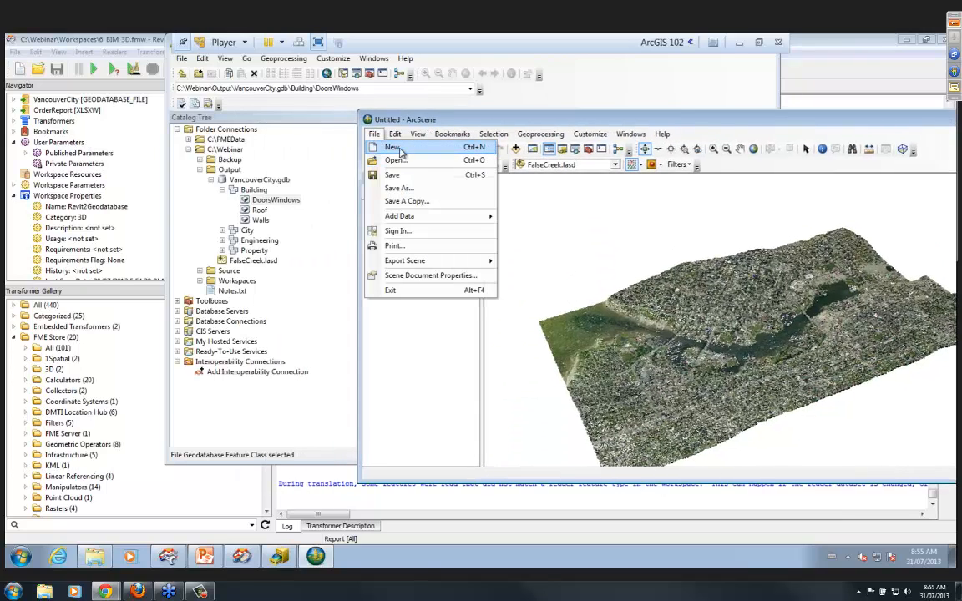
pyautogui.click(392, 148)
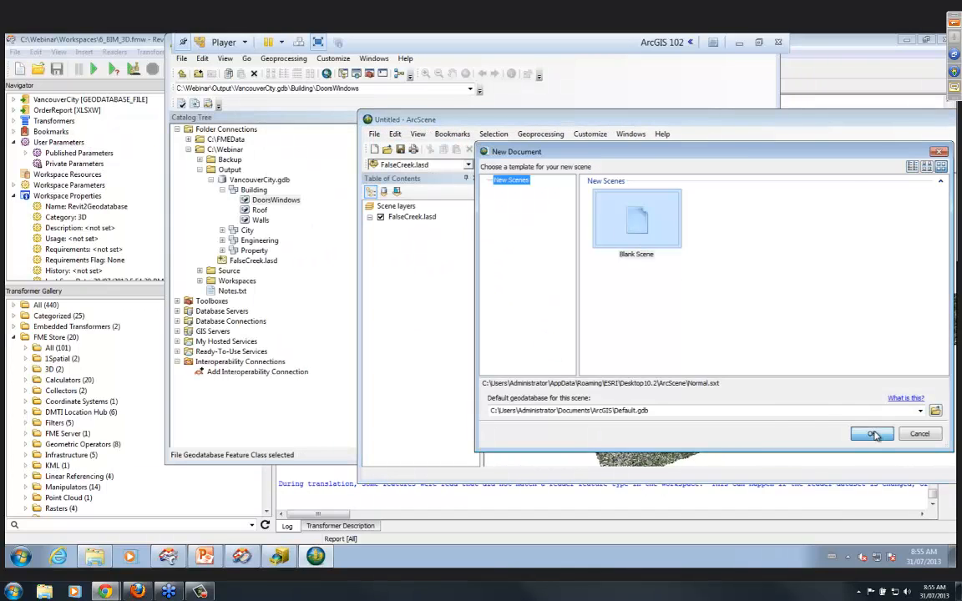
pyautogui.click(872, 434)
pyautogui.click(724, 329)
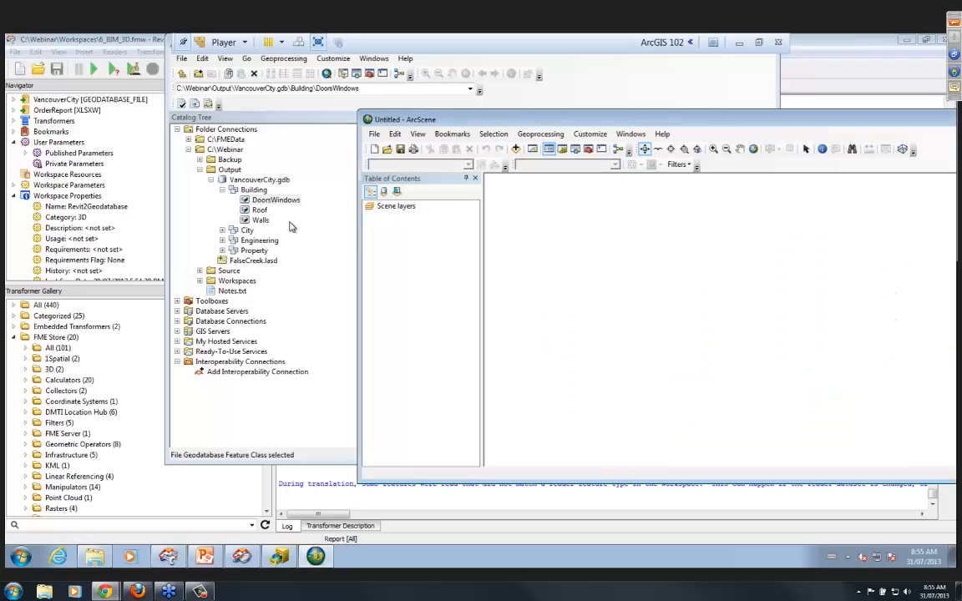
# Add the Building dataset from ArcCatalog to the blank ArcScene scene and inspect the building in 3D
pyautogui.click(253, 190)
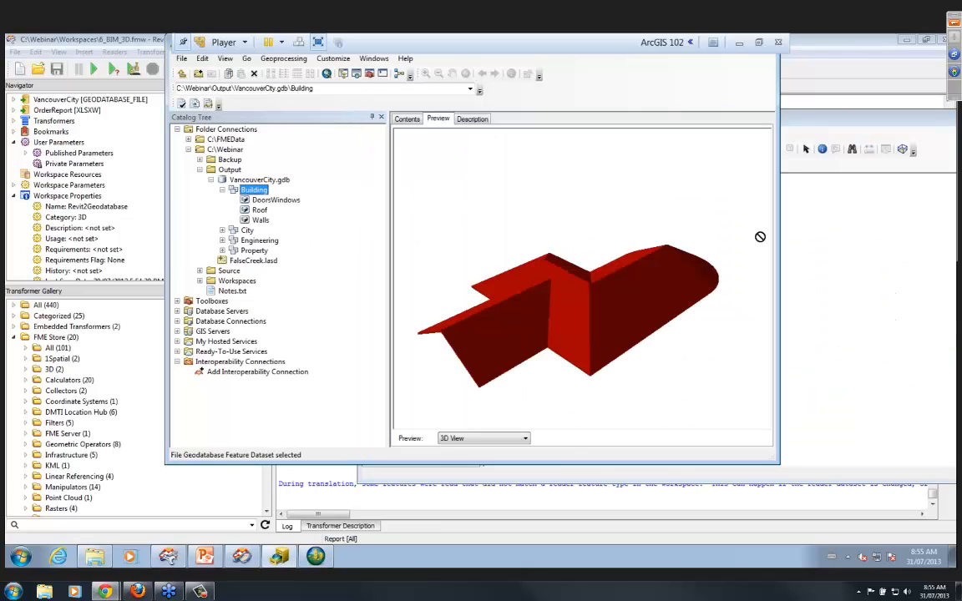
pyautogui.click(830, 123)
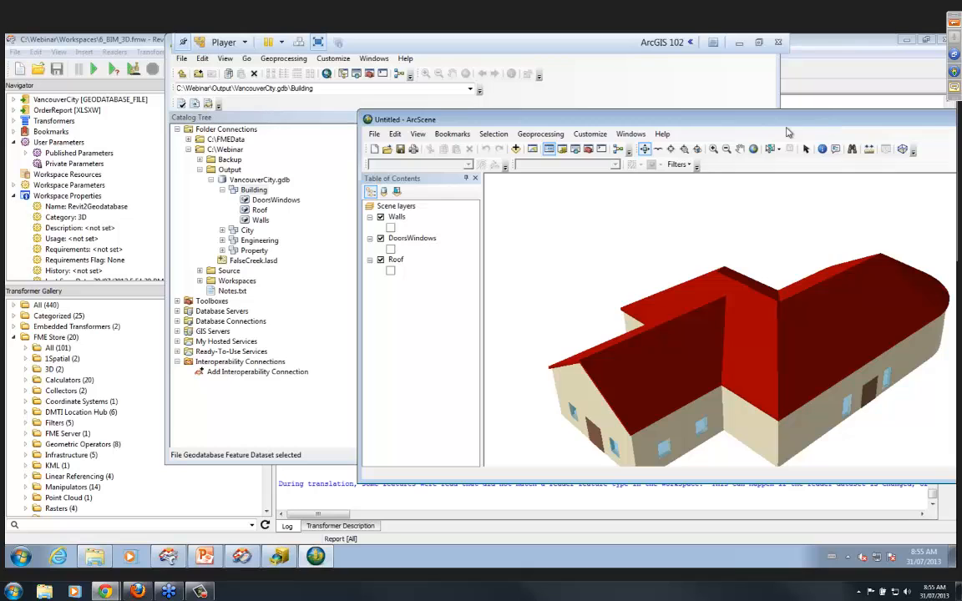
pyautogui.moveTo(809, 364)
pyautogui.mouseDown()
pyautogui.moveTo(815, 251)
pyautogui.moveTo(765, 383)
pyautogui.moveTo(747, 354)
pyautogui.moveTo(786, 382)
pyautogui.moveTo(803, 377)
pyautogui.mouseUp()
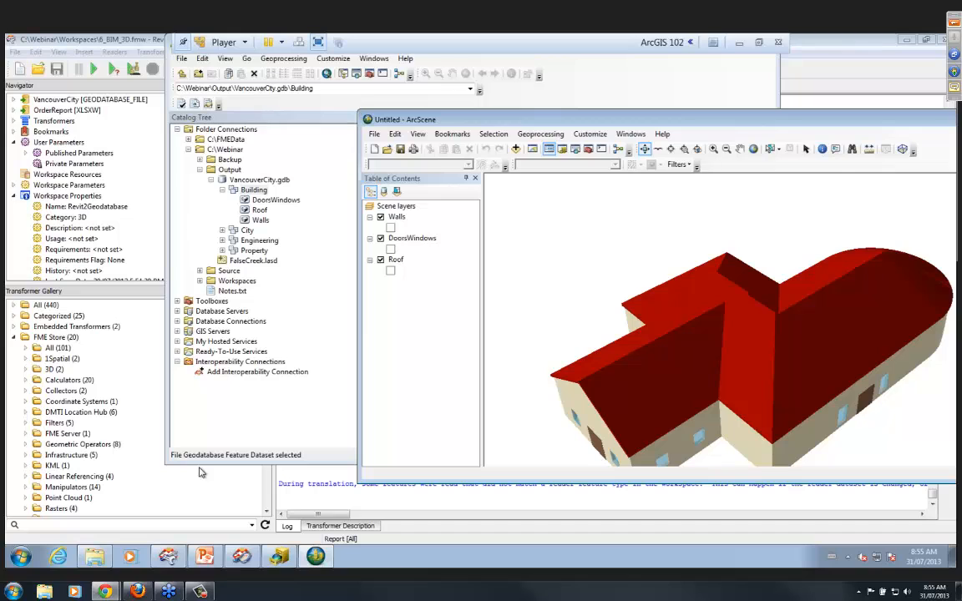
# Return to FME Workbench, open the folder containing the Report writer's output, and open the OrderReport workbook in Excel
pyautogui.click(99, 560)
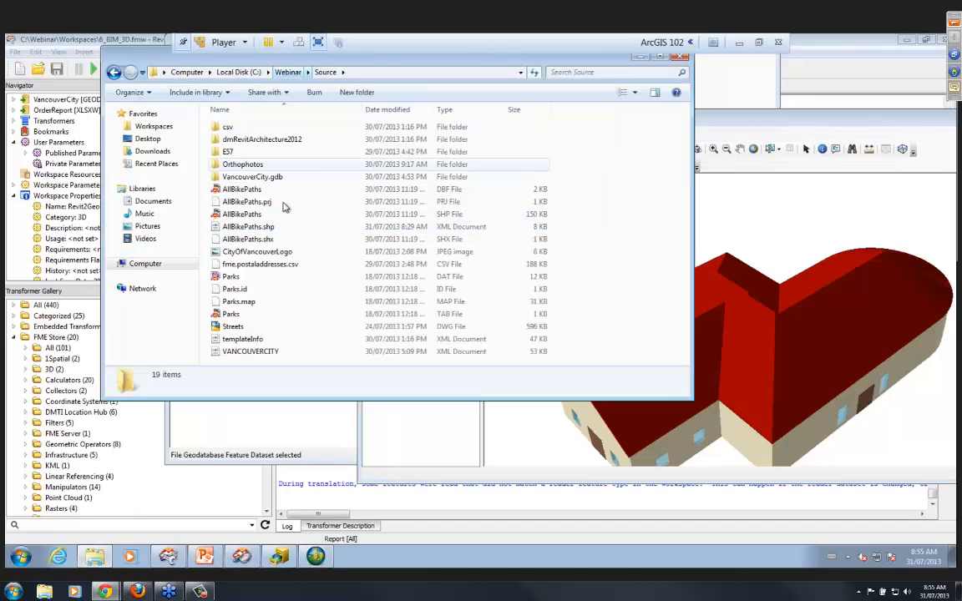
pyautogui.click(147, 501)
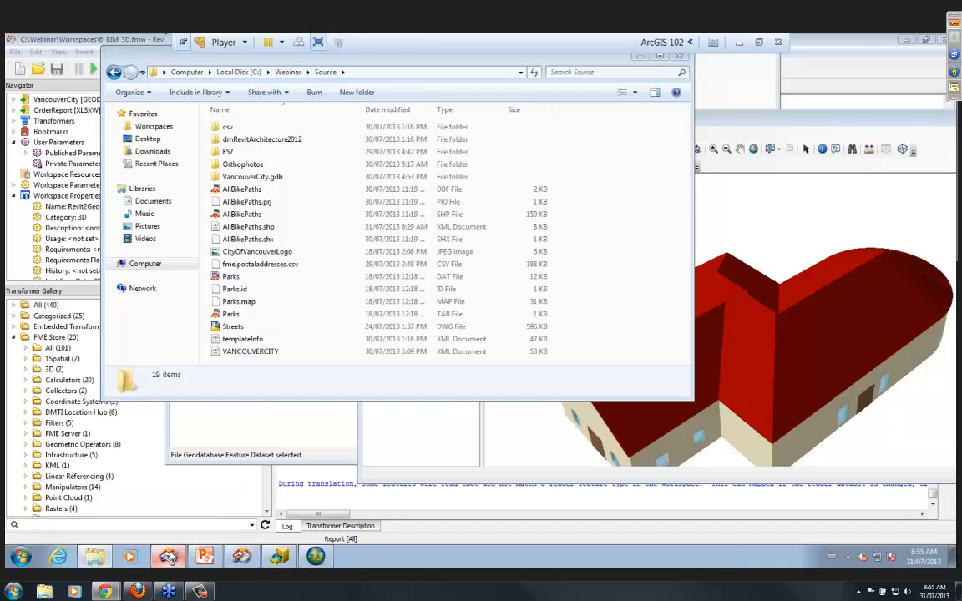
pyautogui.rightClick(867, 264)
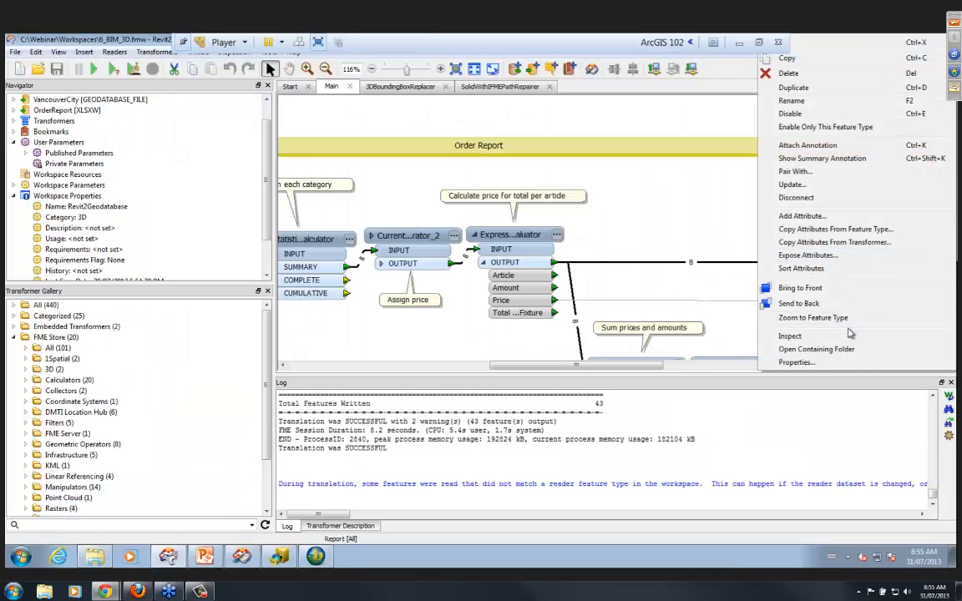
pyautogui.click(760, 318)
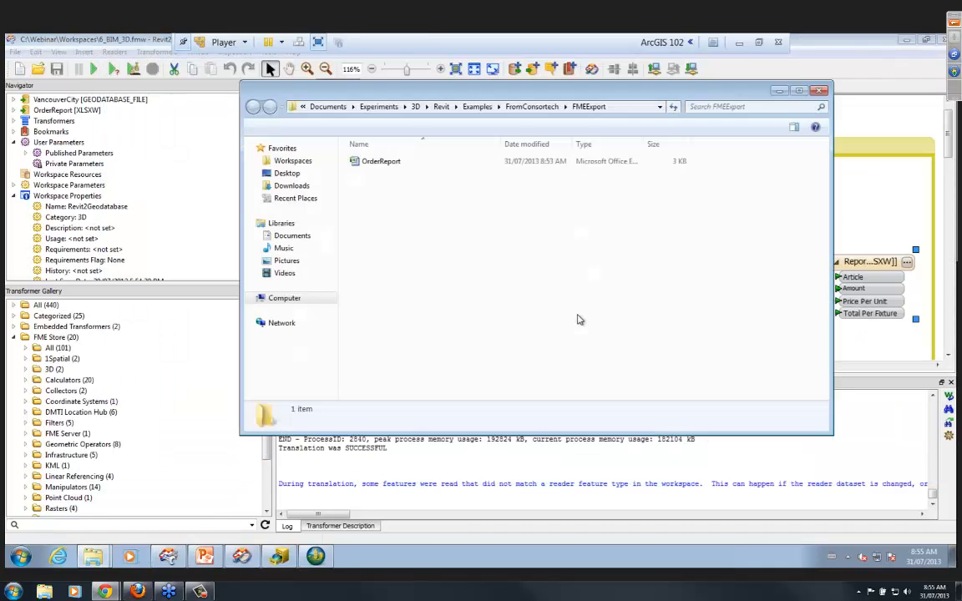
pyautogui.doubleClick(376, 163)
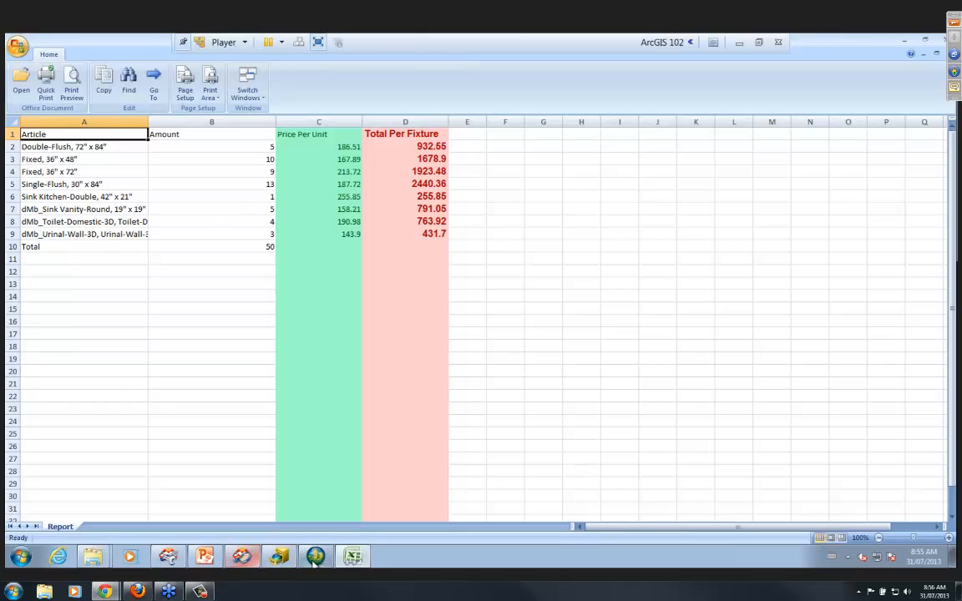
# Switch to the PowerPoint presentation and advance to the slide on upcoming webinars
pyautogui.moveTo(206, 558)
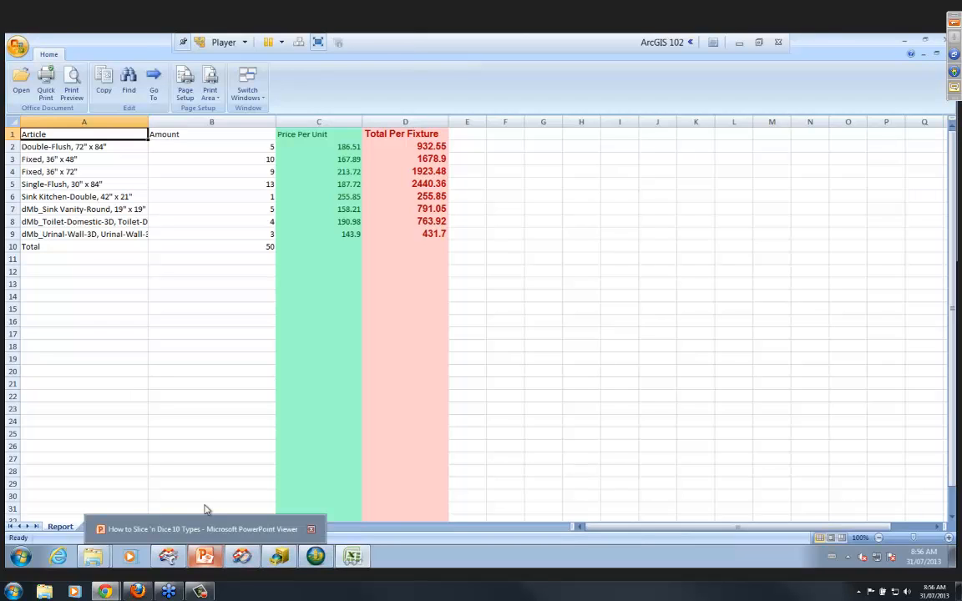
pyautogui.click(204, 556)
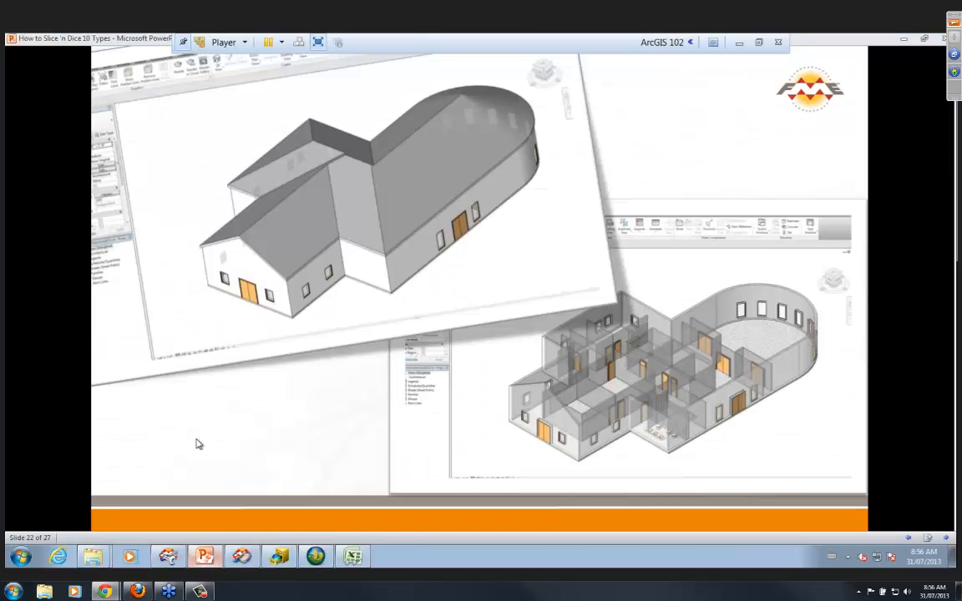
pyautogui.click(307, 394)
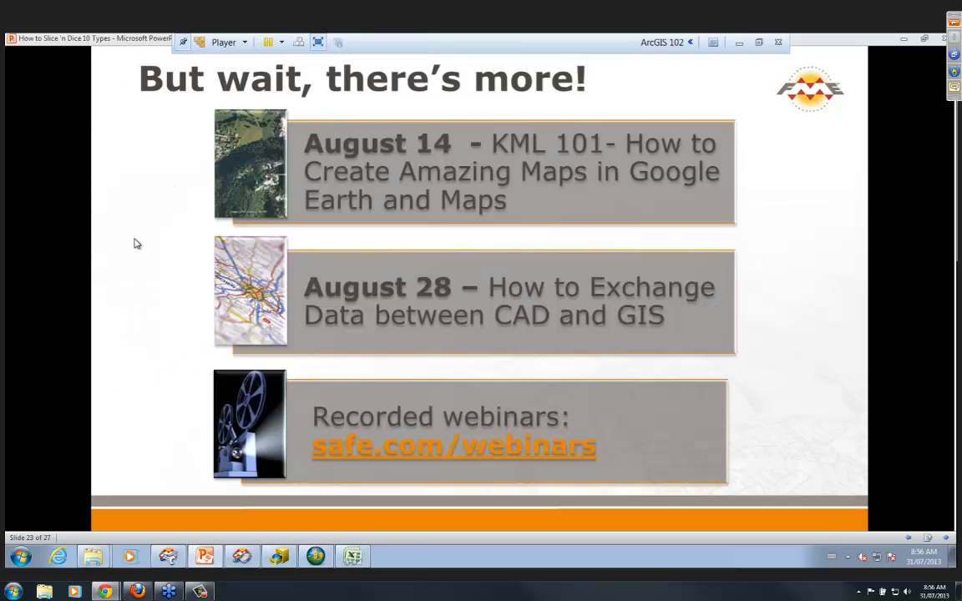